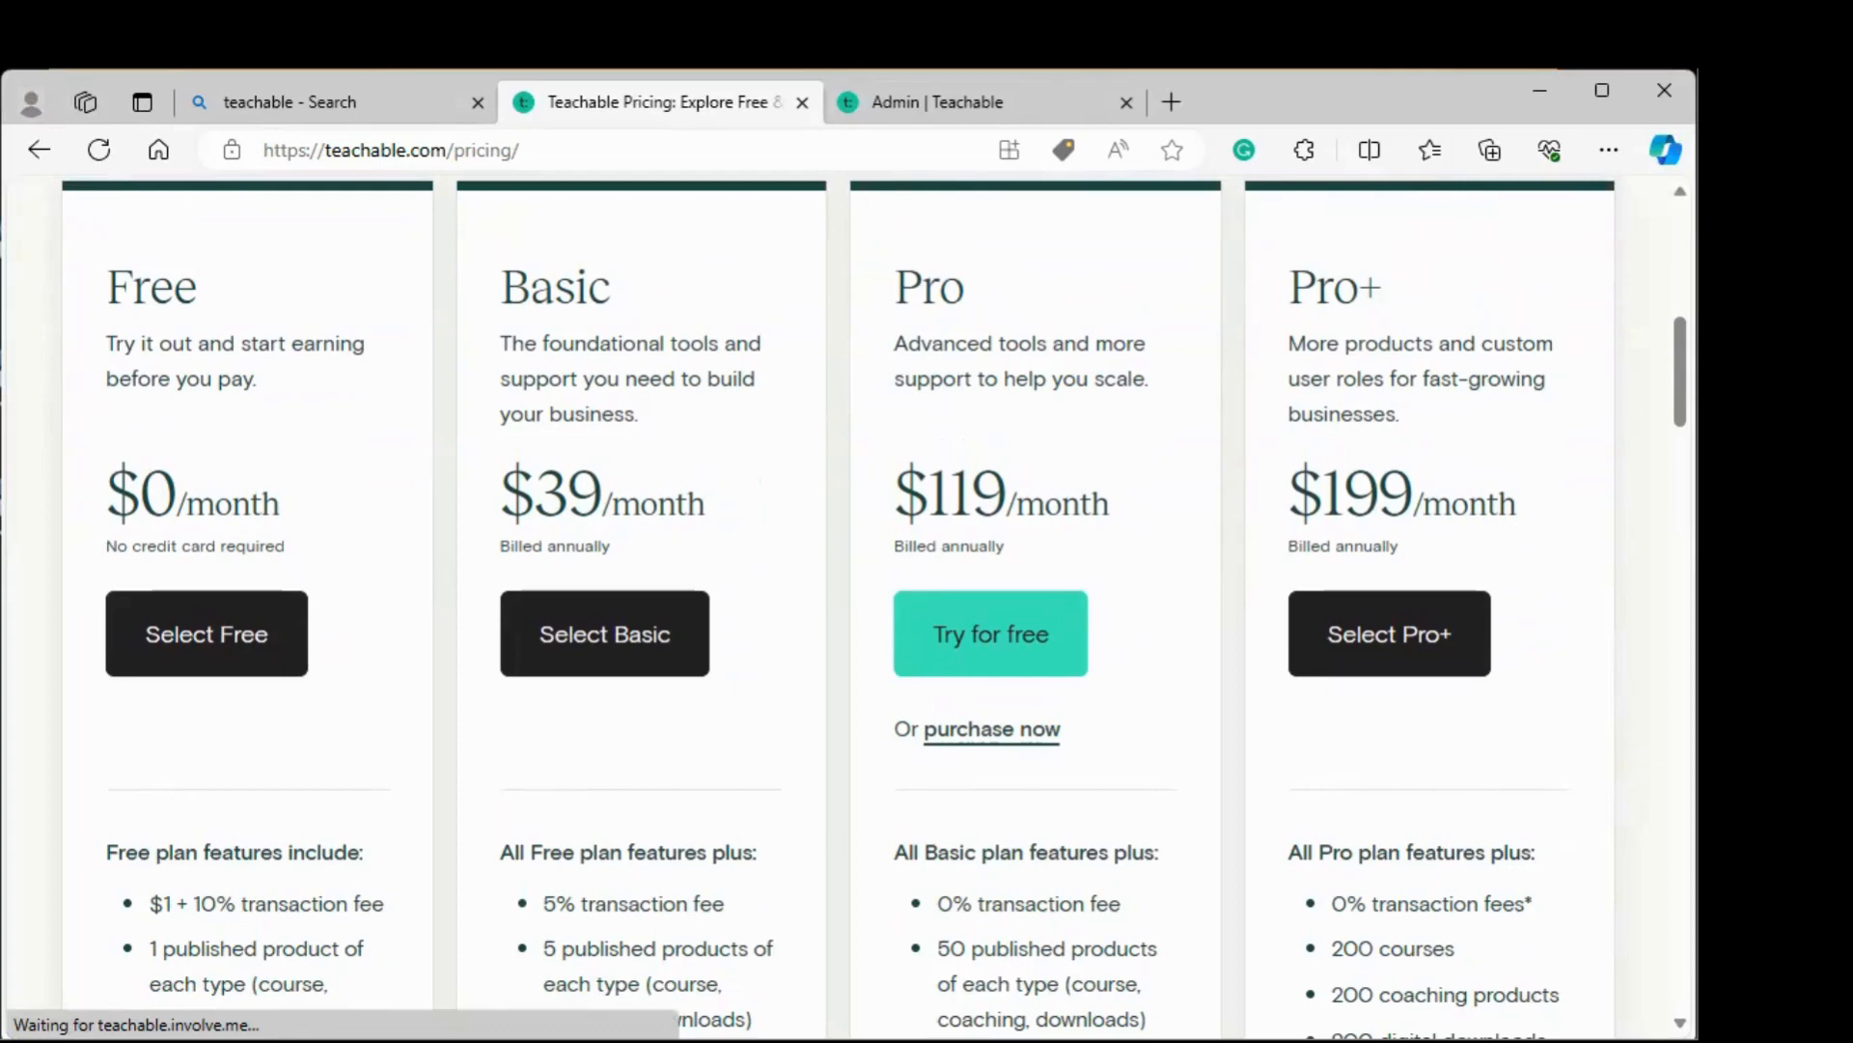
Switch the plan prices on the Teachable pricing page from annual to monthly billing.
scroll(869, 608, up, 6)
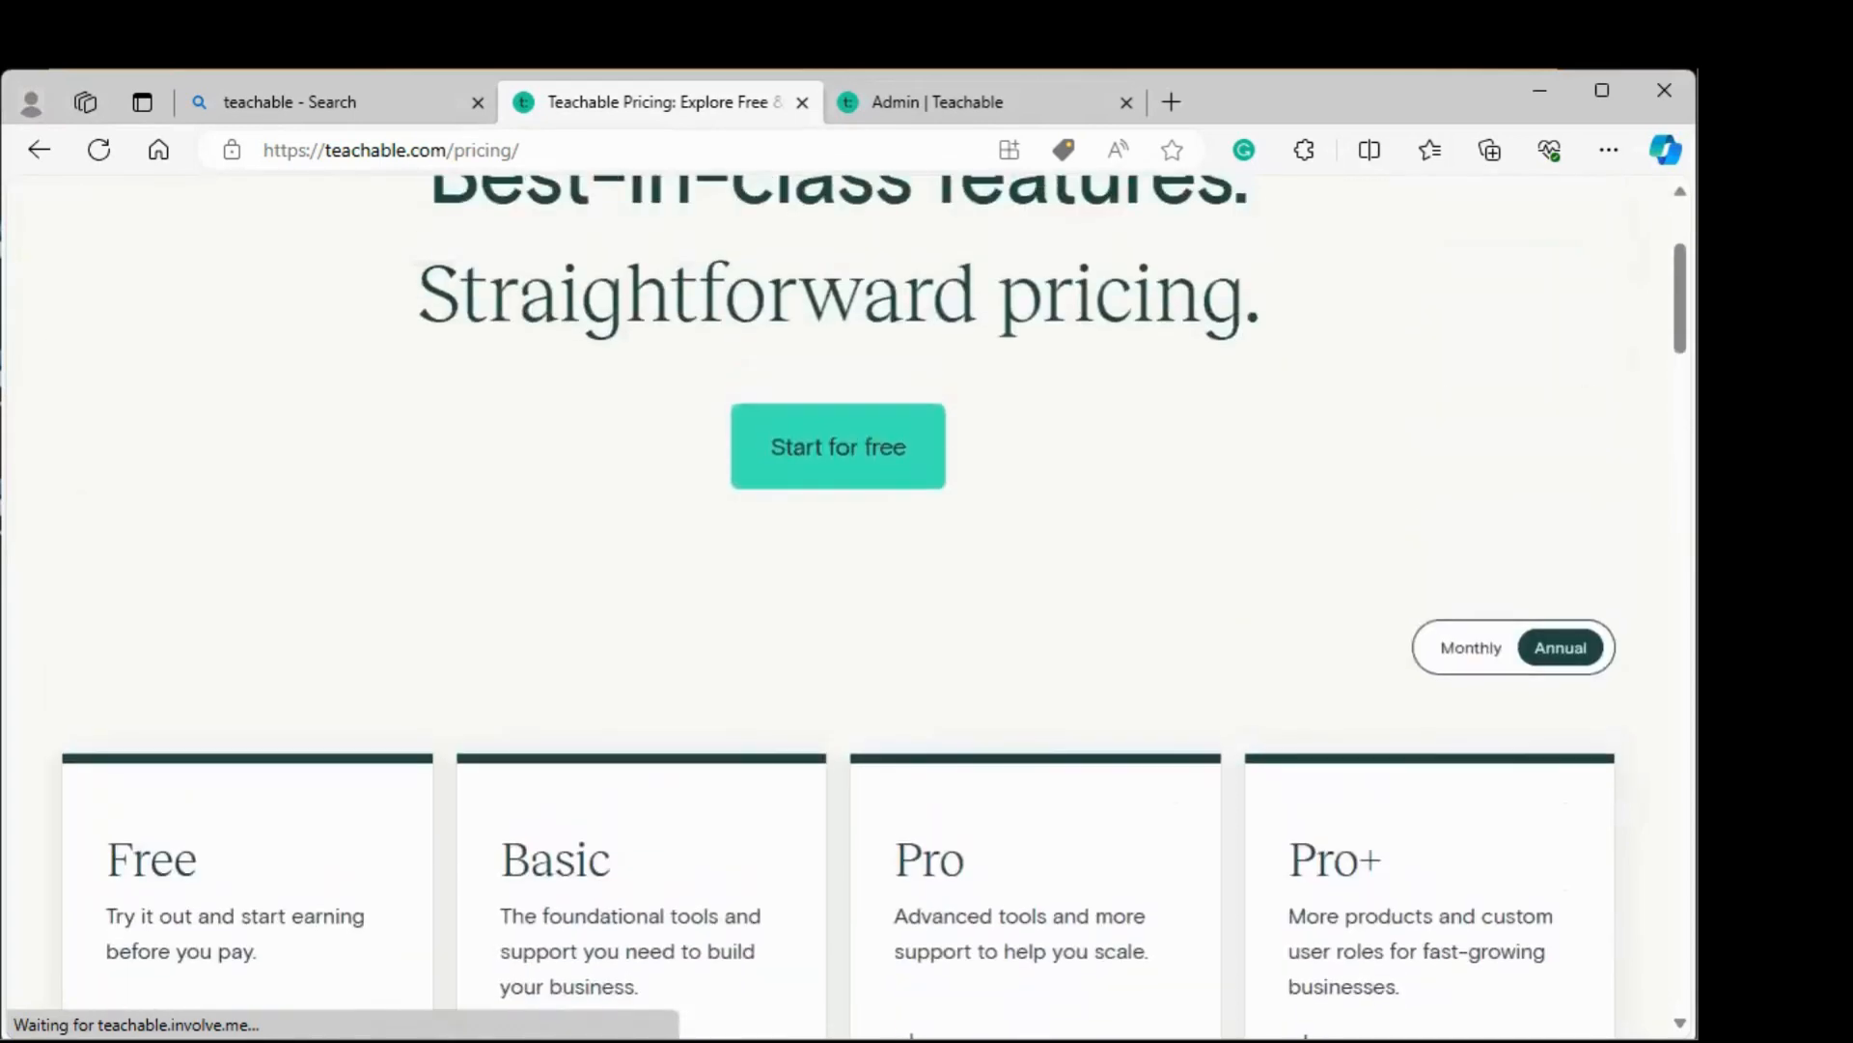
scroll(868, 608, up, 3)
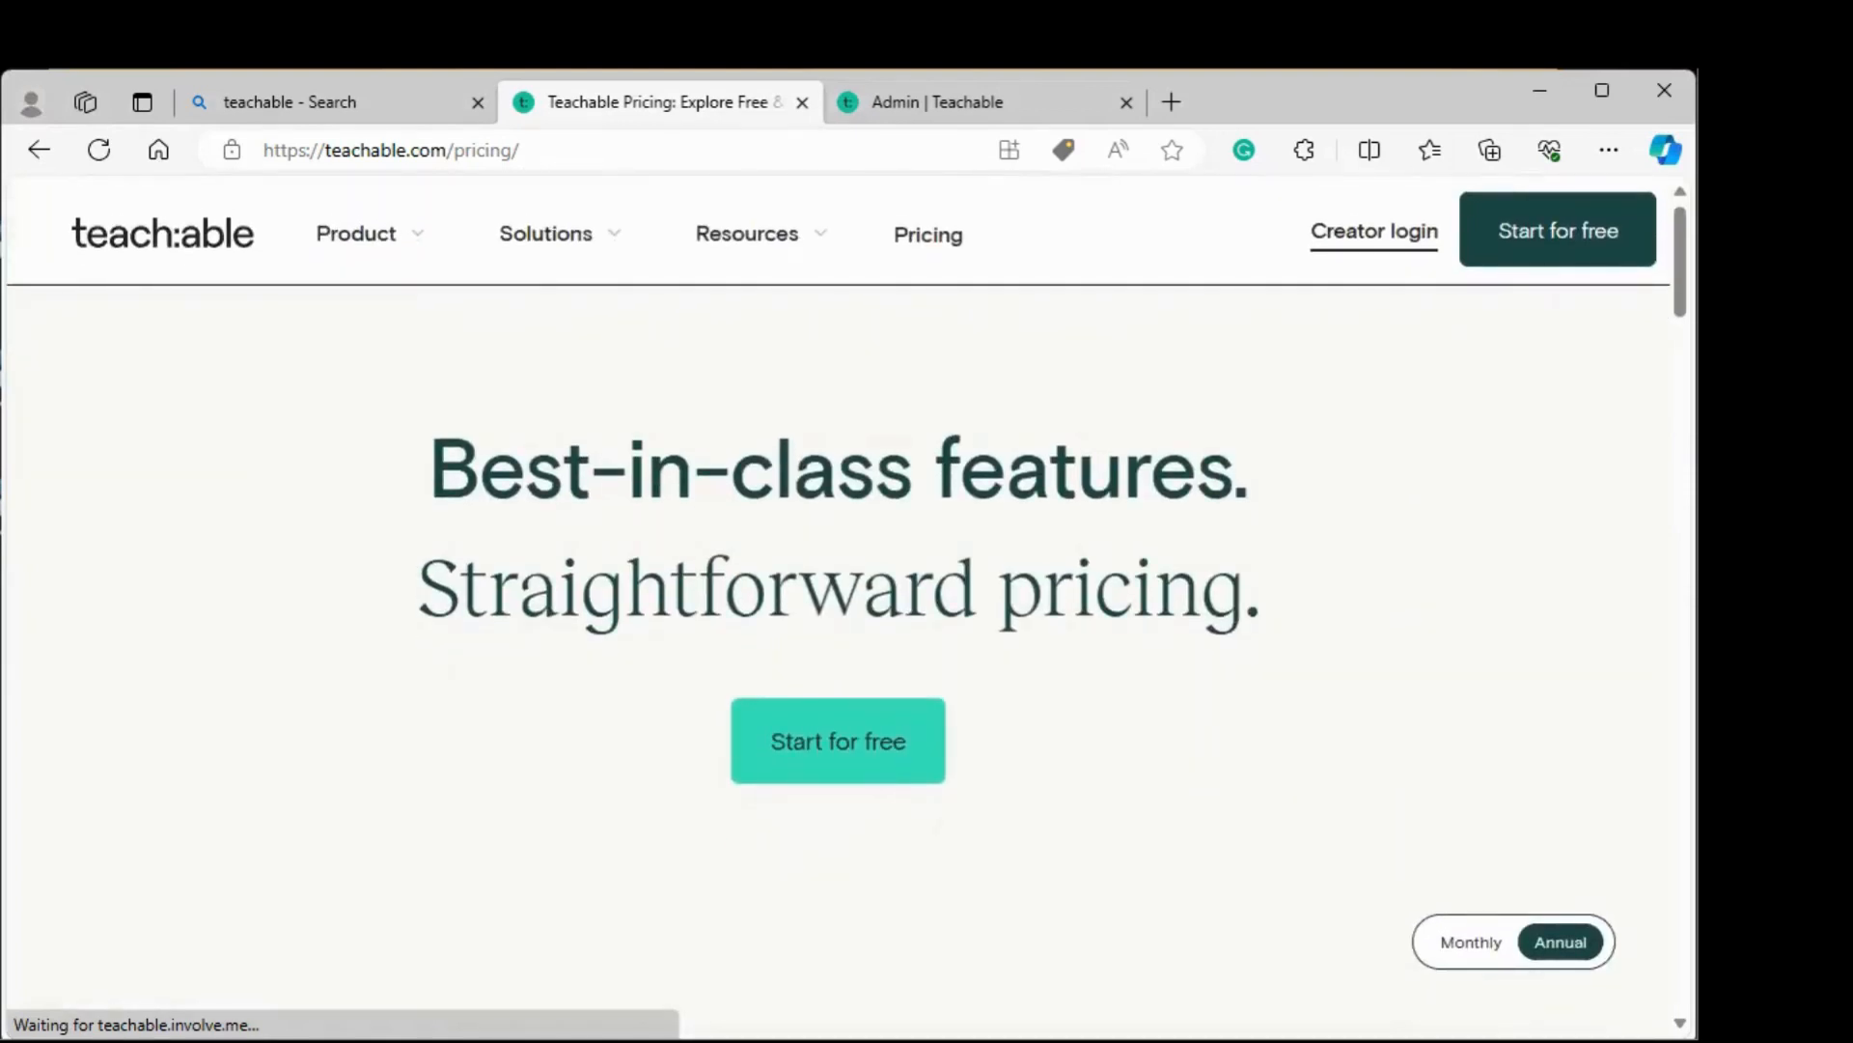
scroll(847, 603, down, 5)
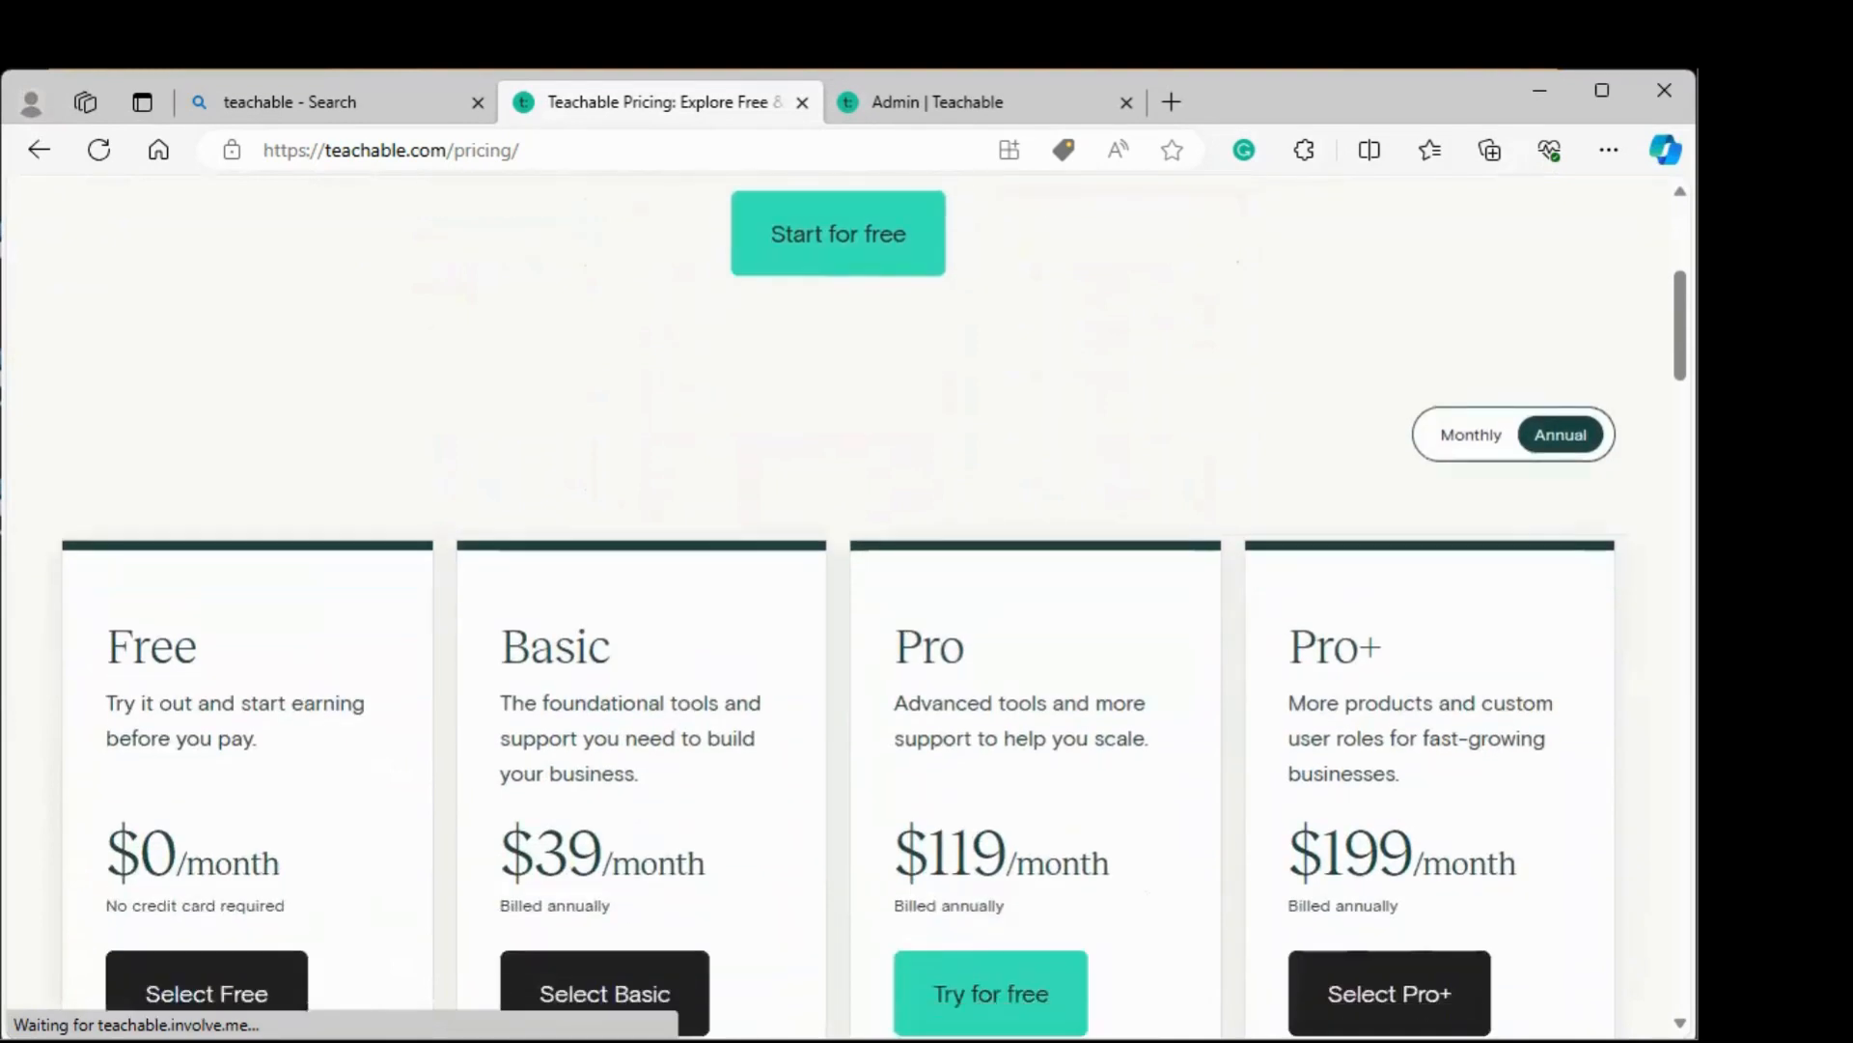
scroll(847, 603, down, 2)
click(1471, 250)
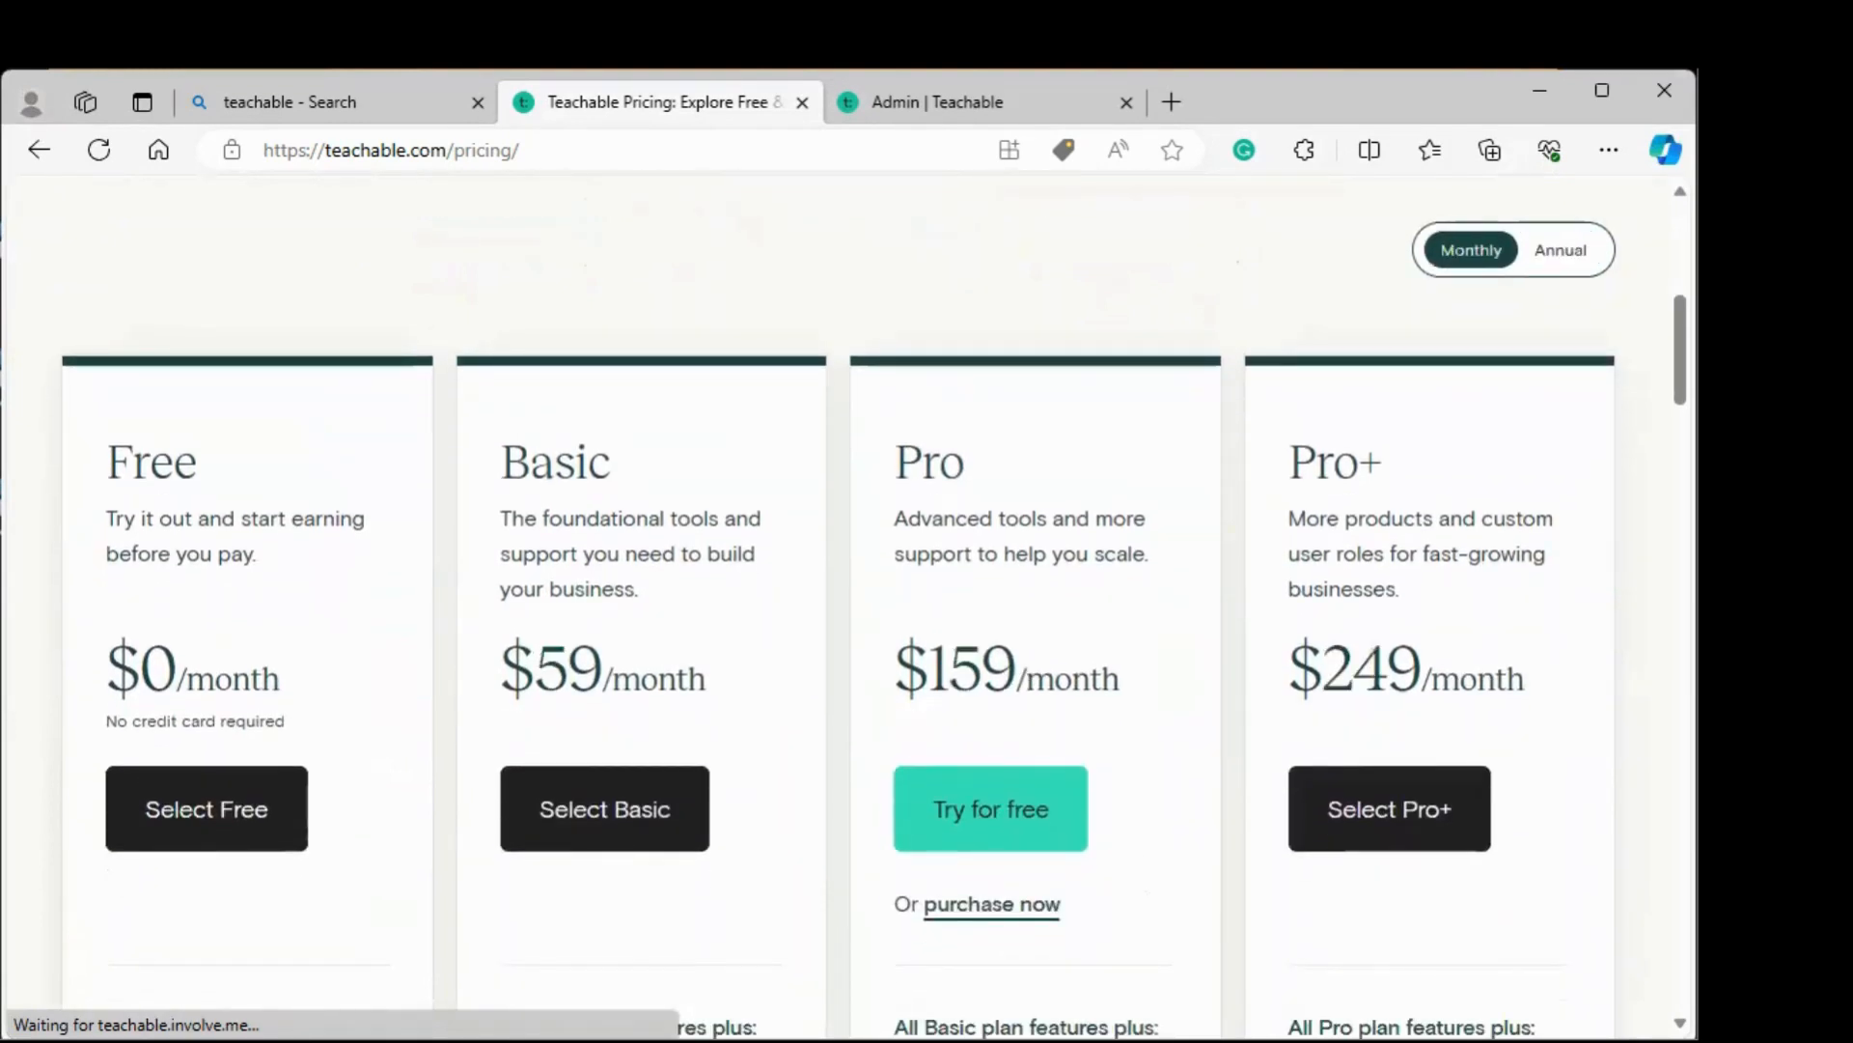
Compare the monthly prices, transaction fees and included features of the Free, Basic, Pro and Pro+ plans.
scroll(875, 606, down, 1)
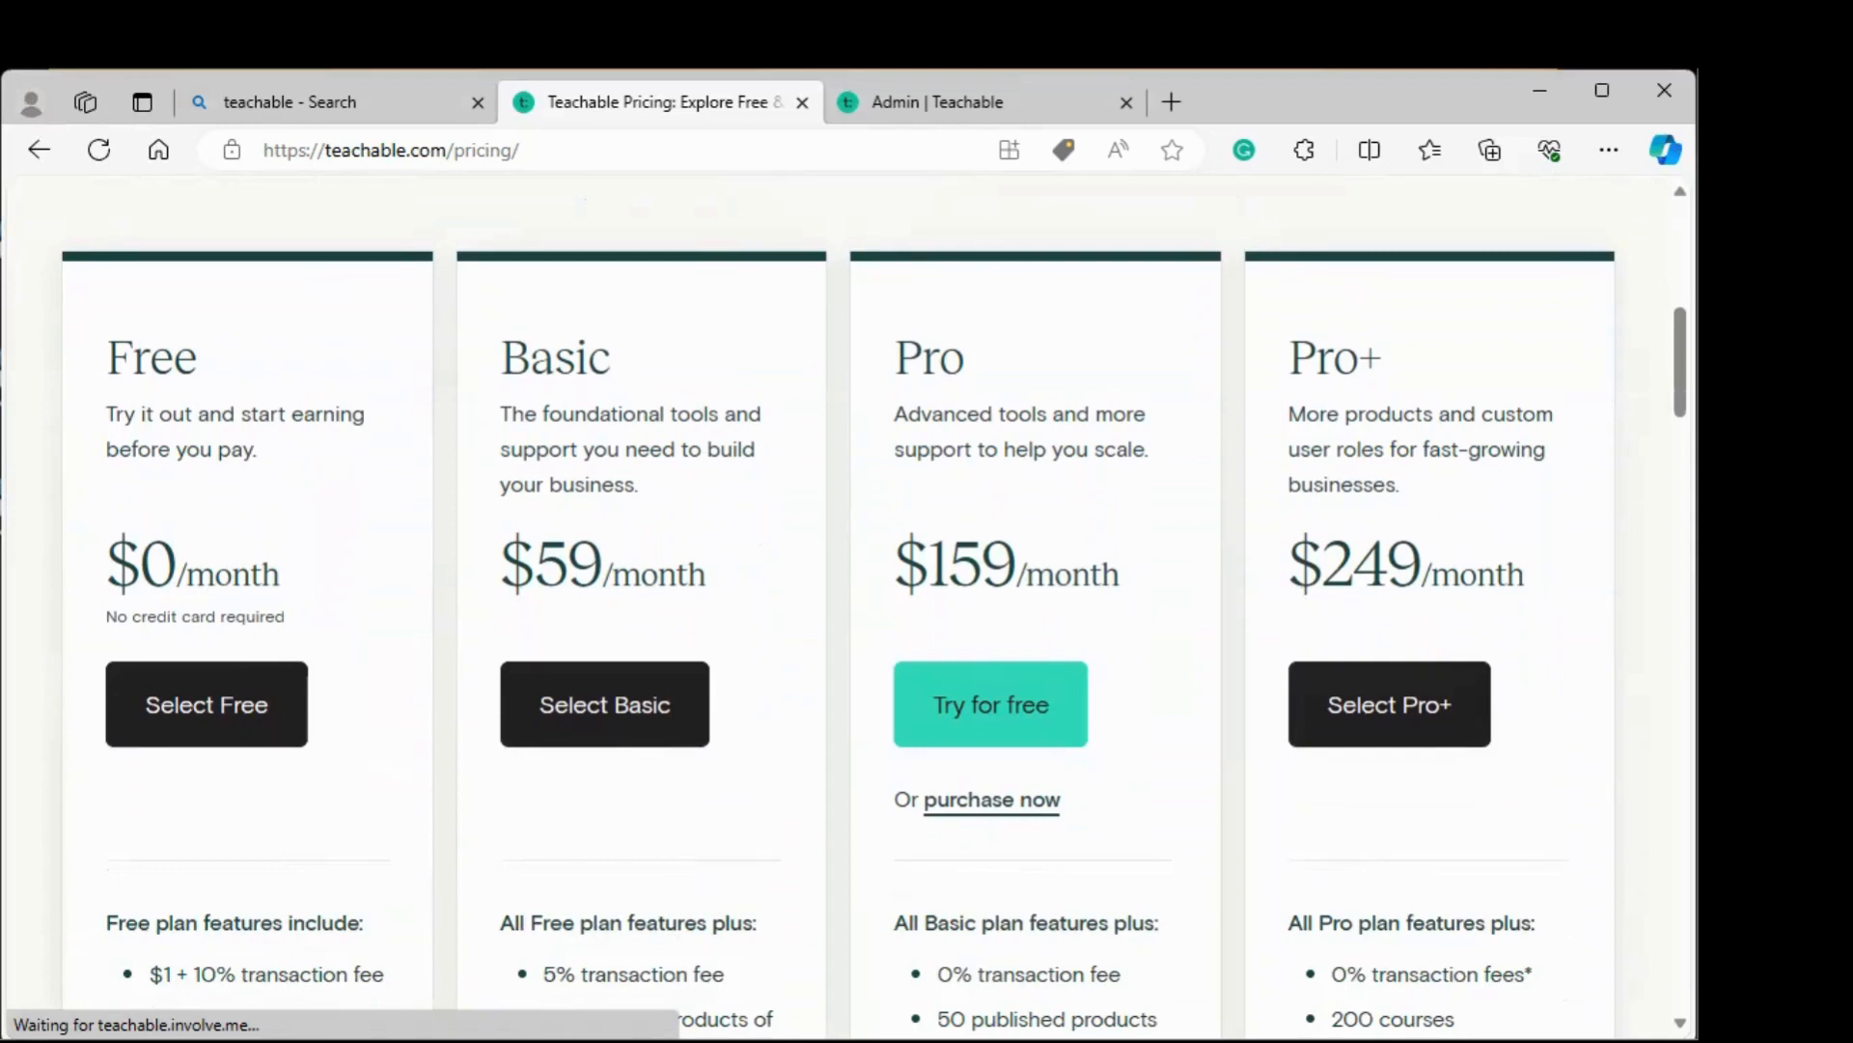
scroll(869, 609, down, 4)
scroll(869, 608, up, 3)
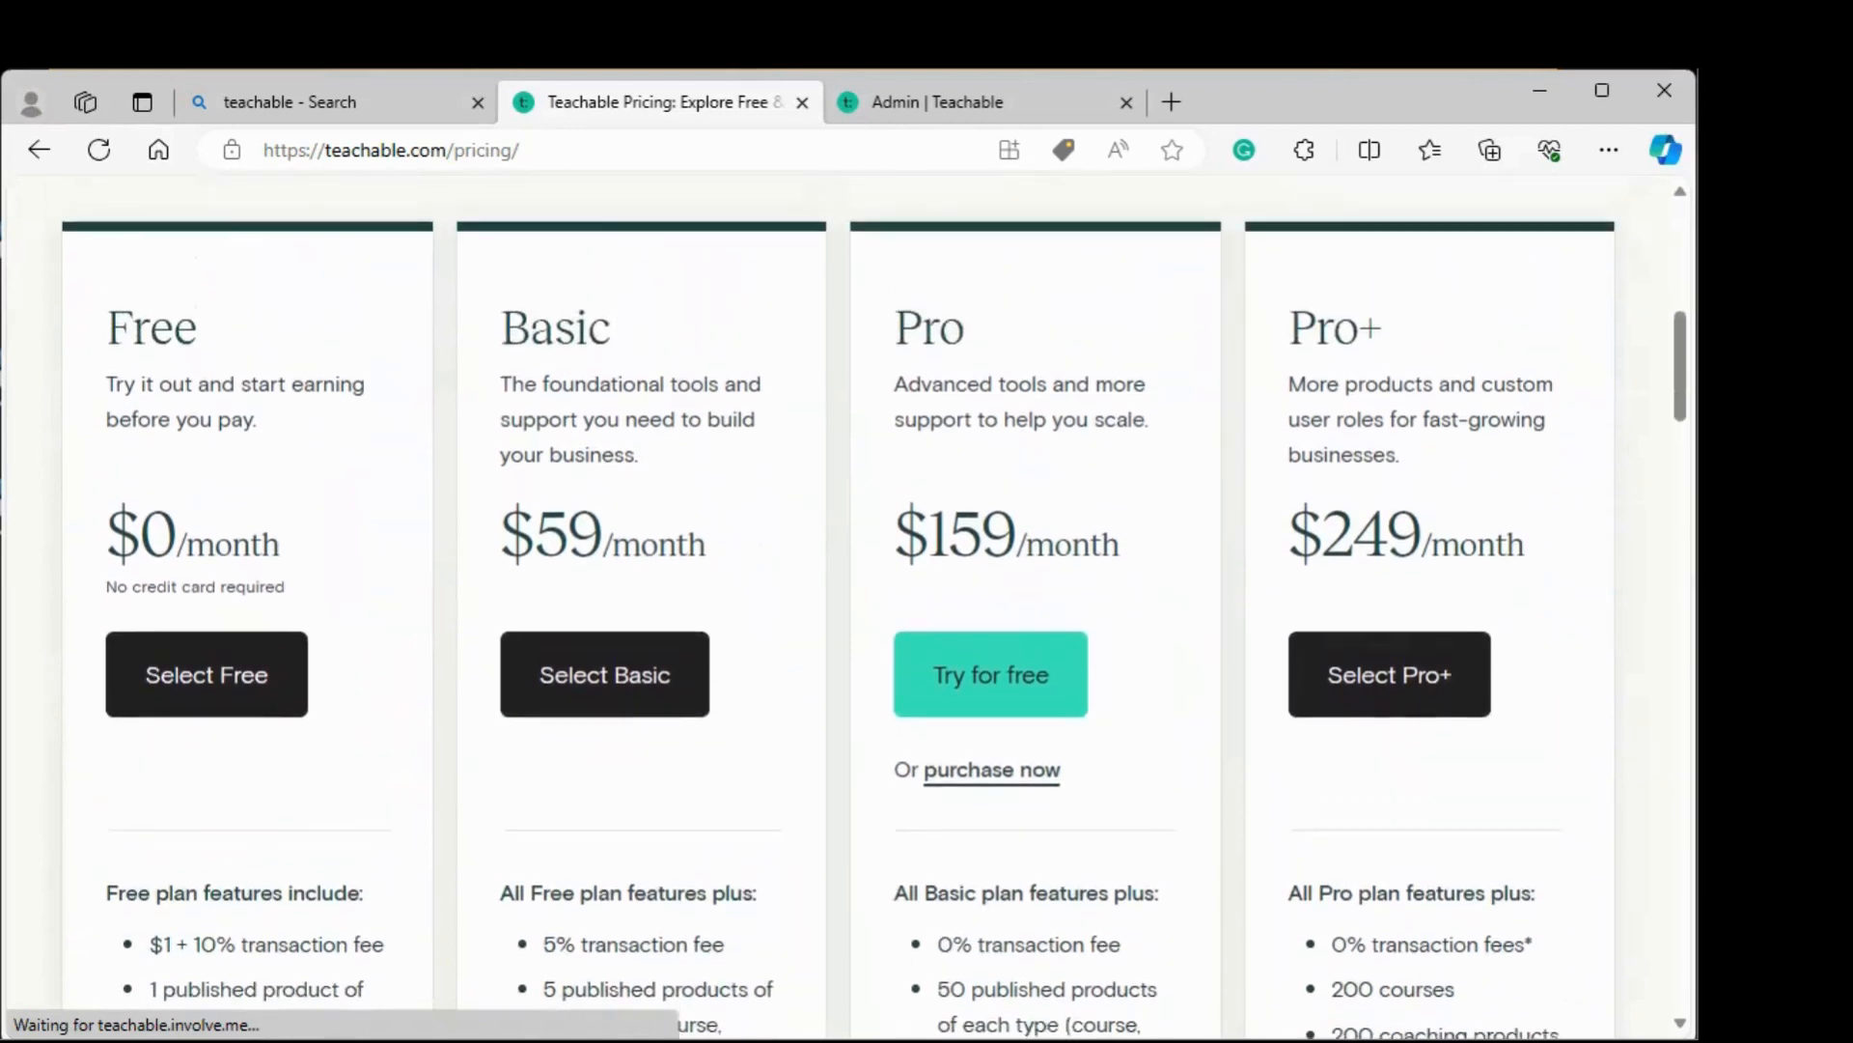
scroll(869, 608, up, 1)
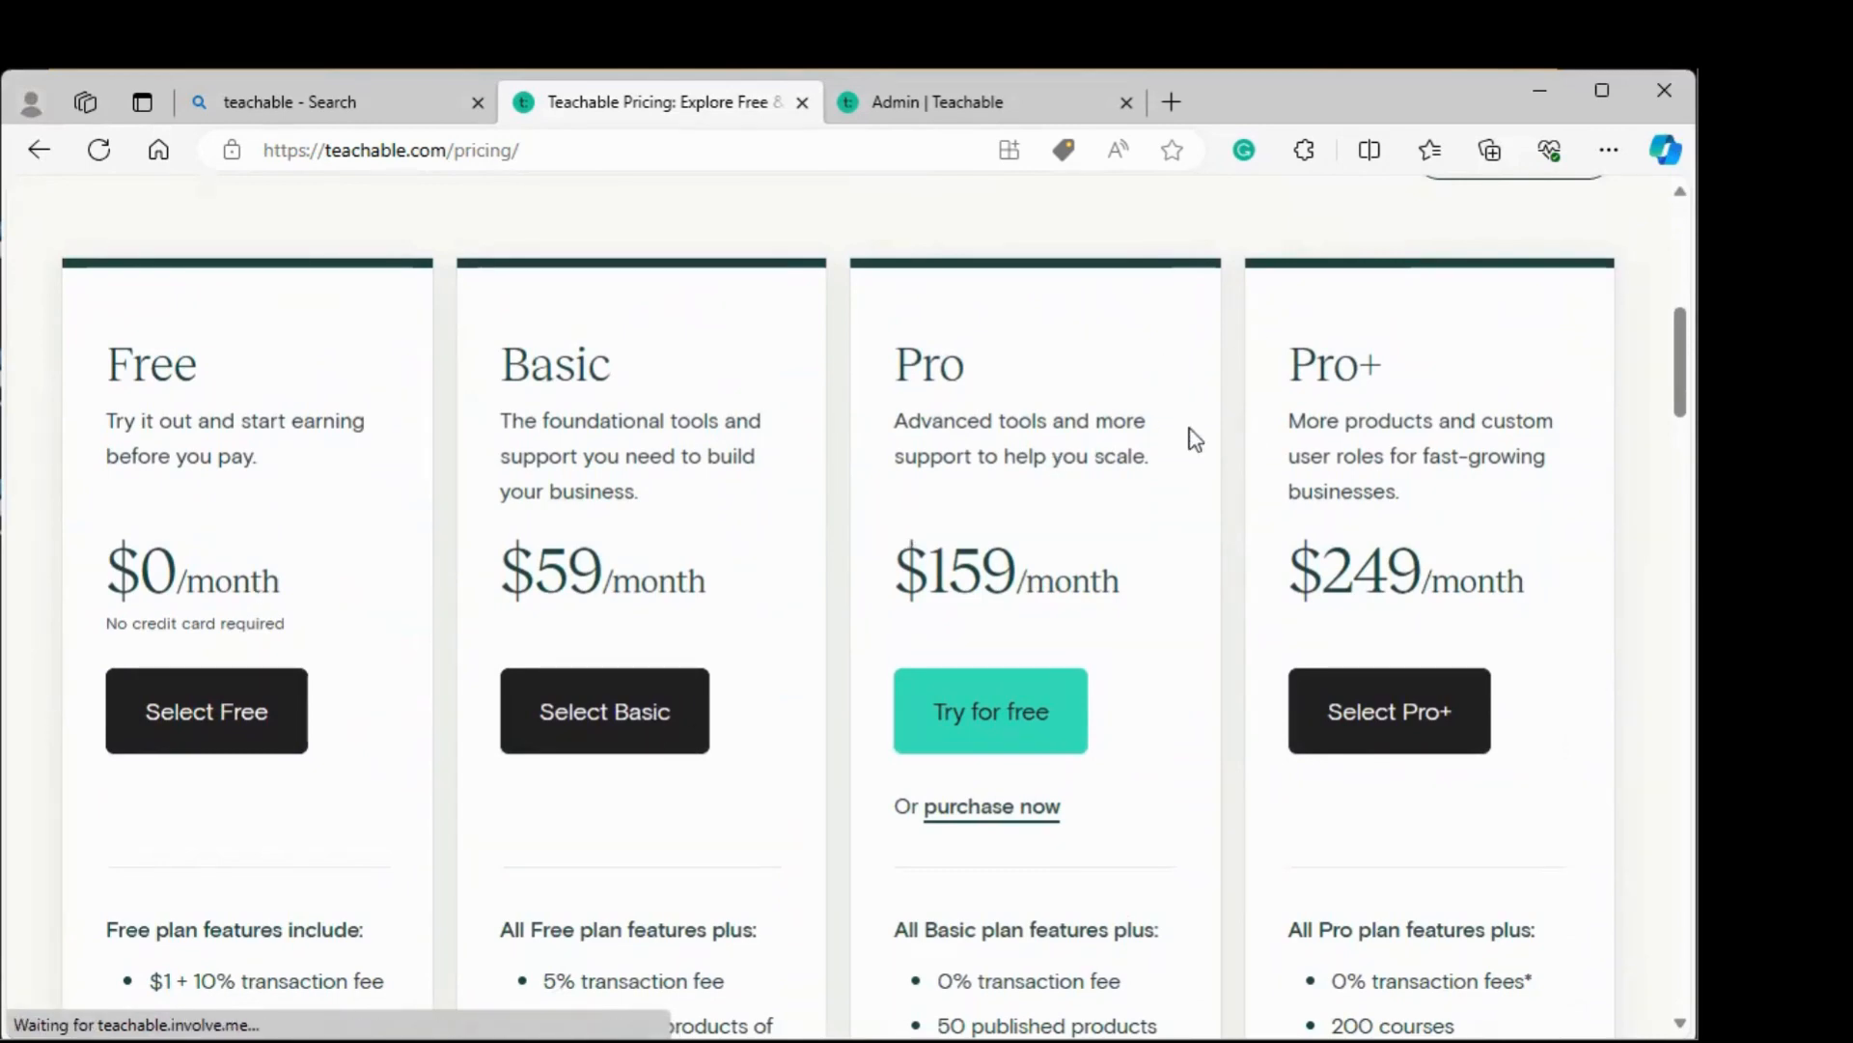
scroll(850, 598, down, 7)
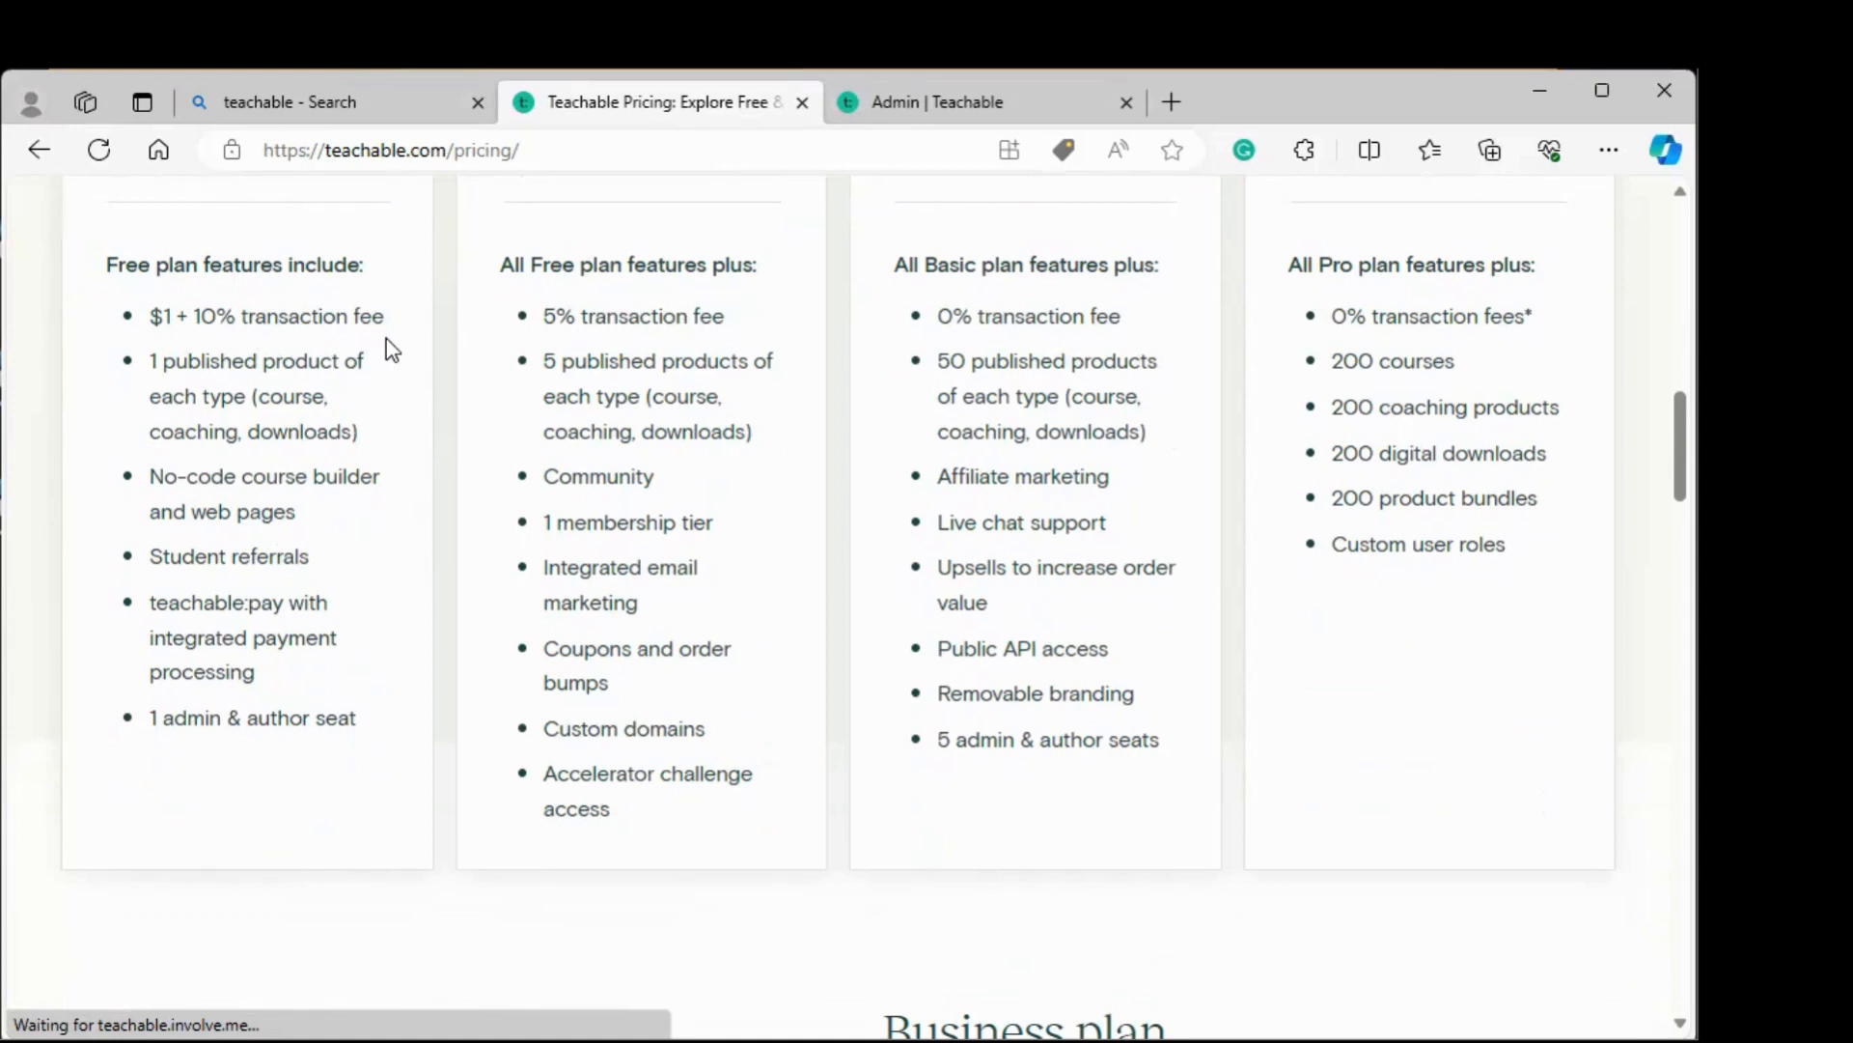
scroll(386, 338, down, 1)
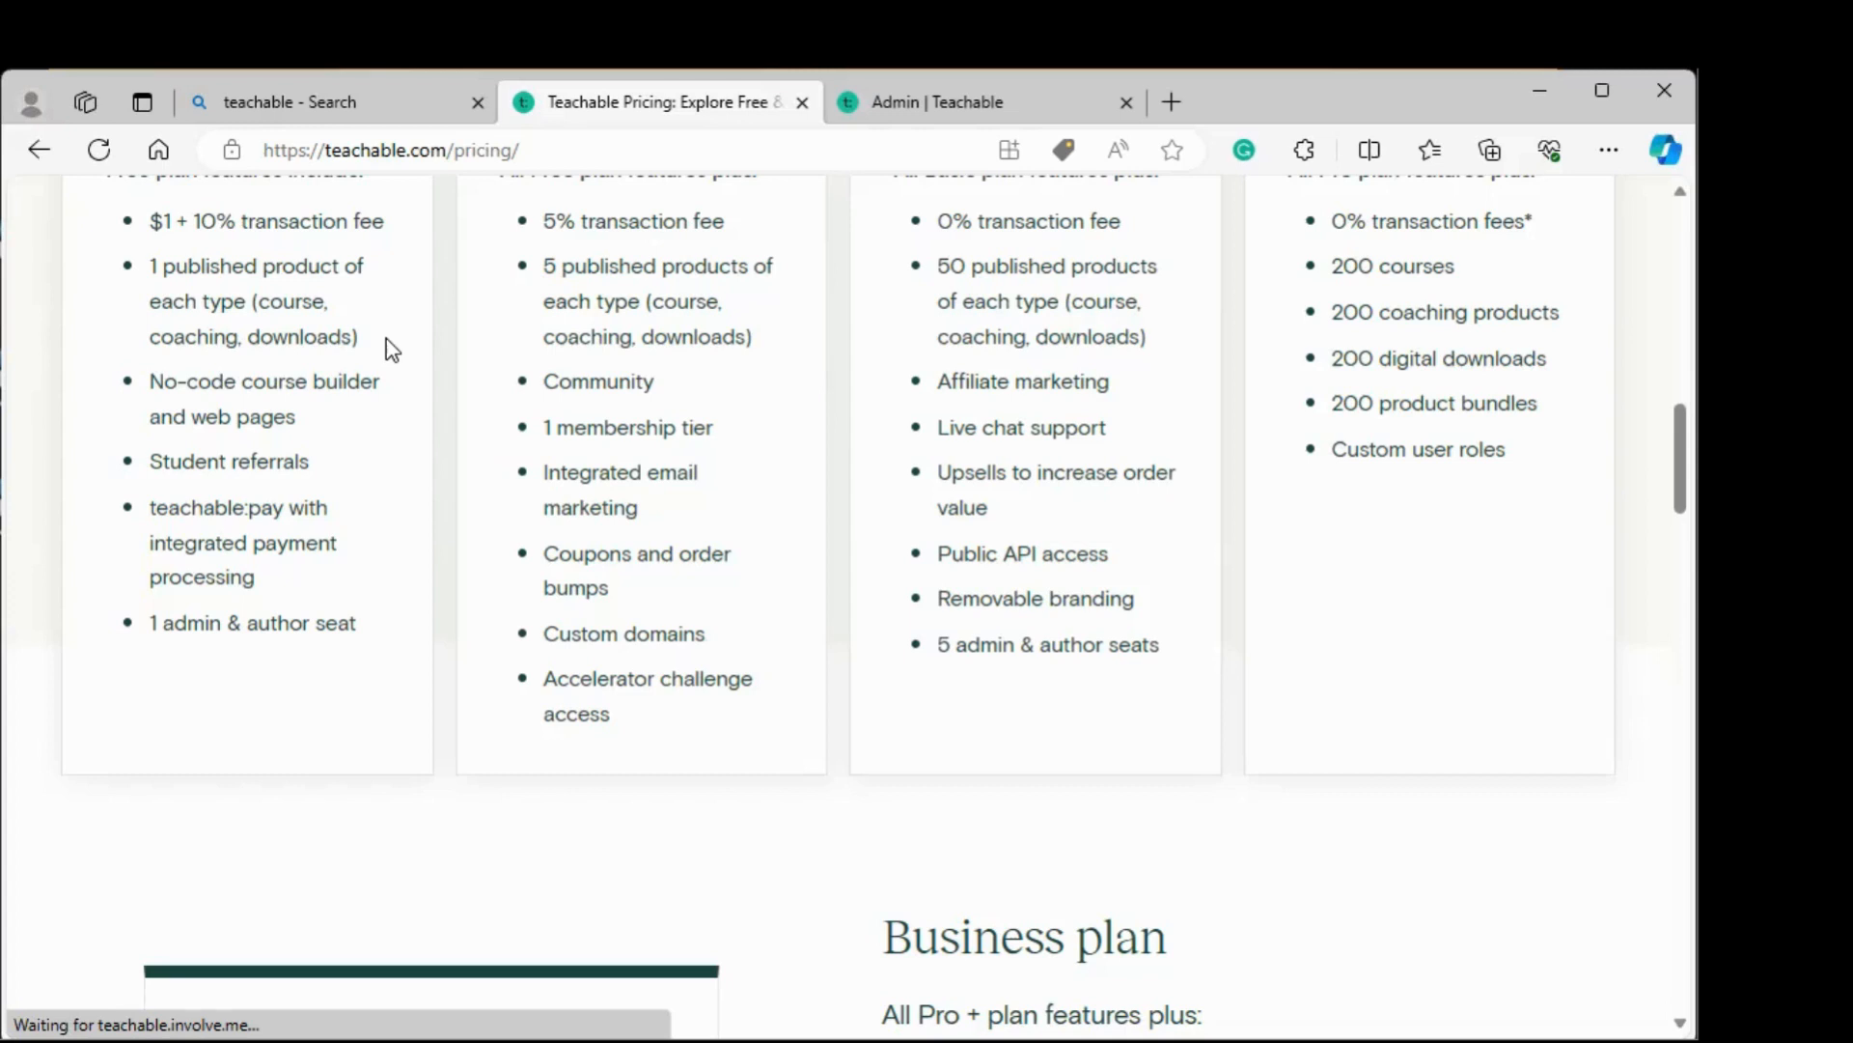
scroll(386, 340, up, 3)
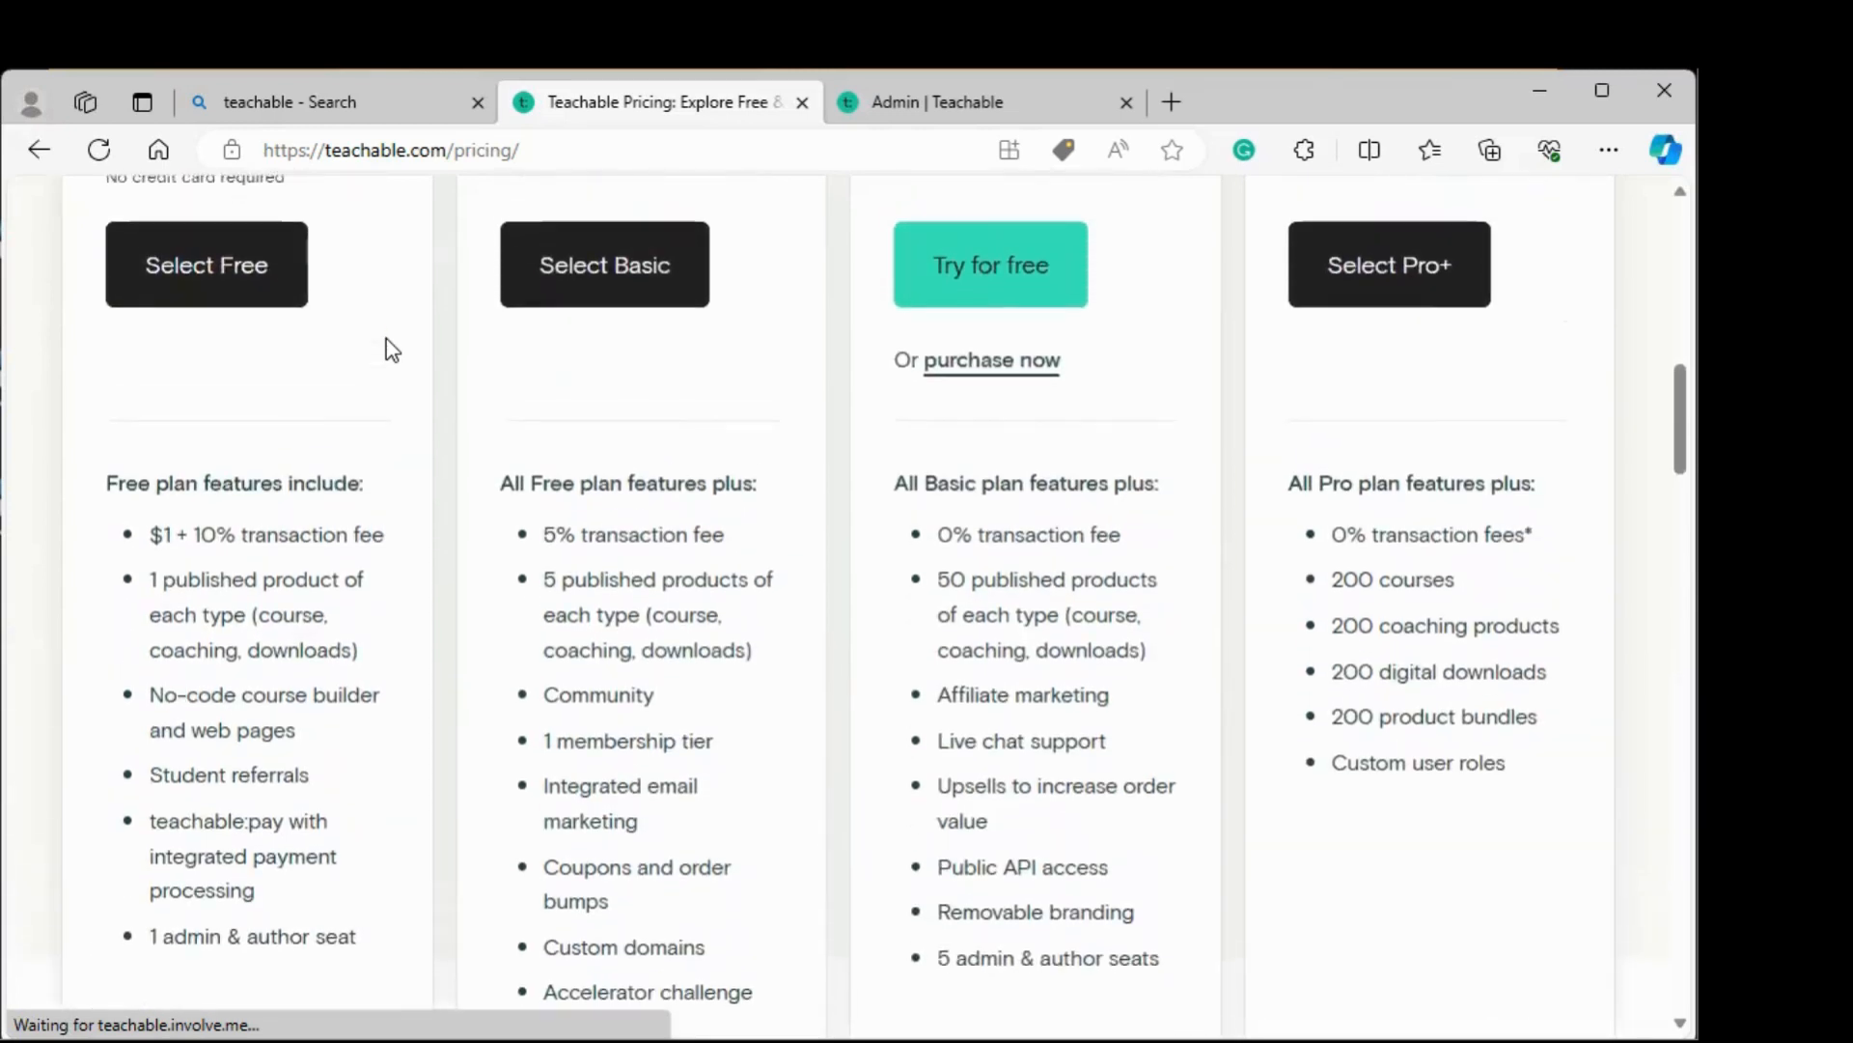
scroll(391, 350, up, 3)
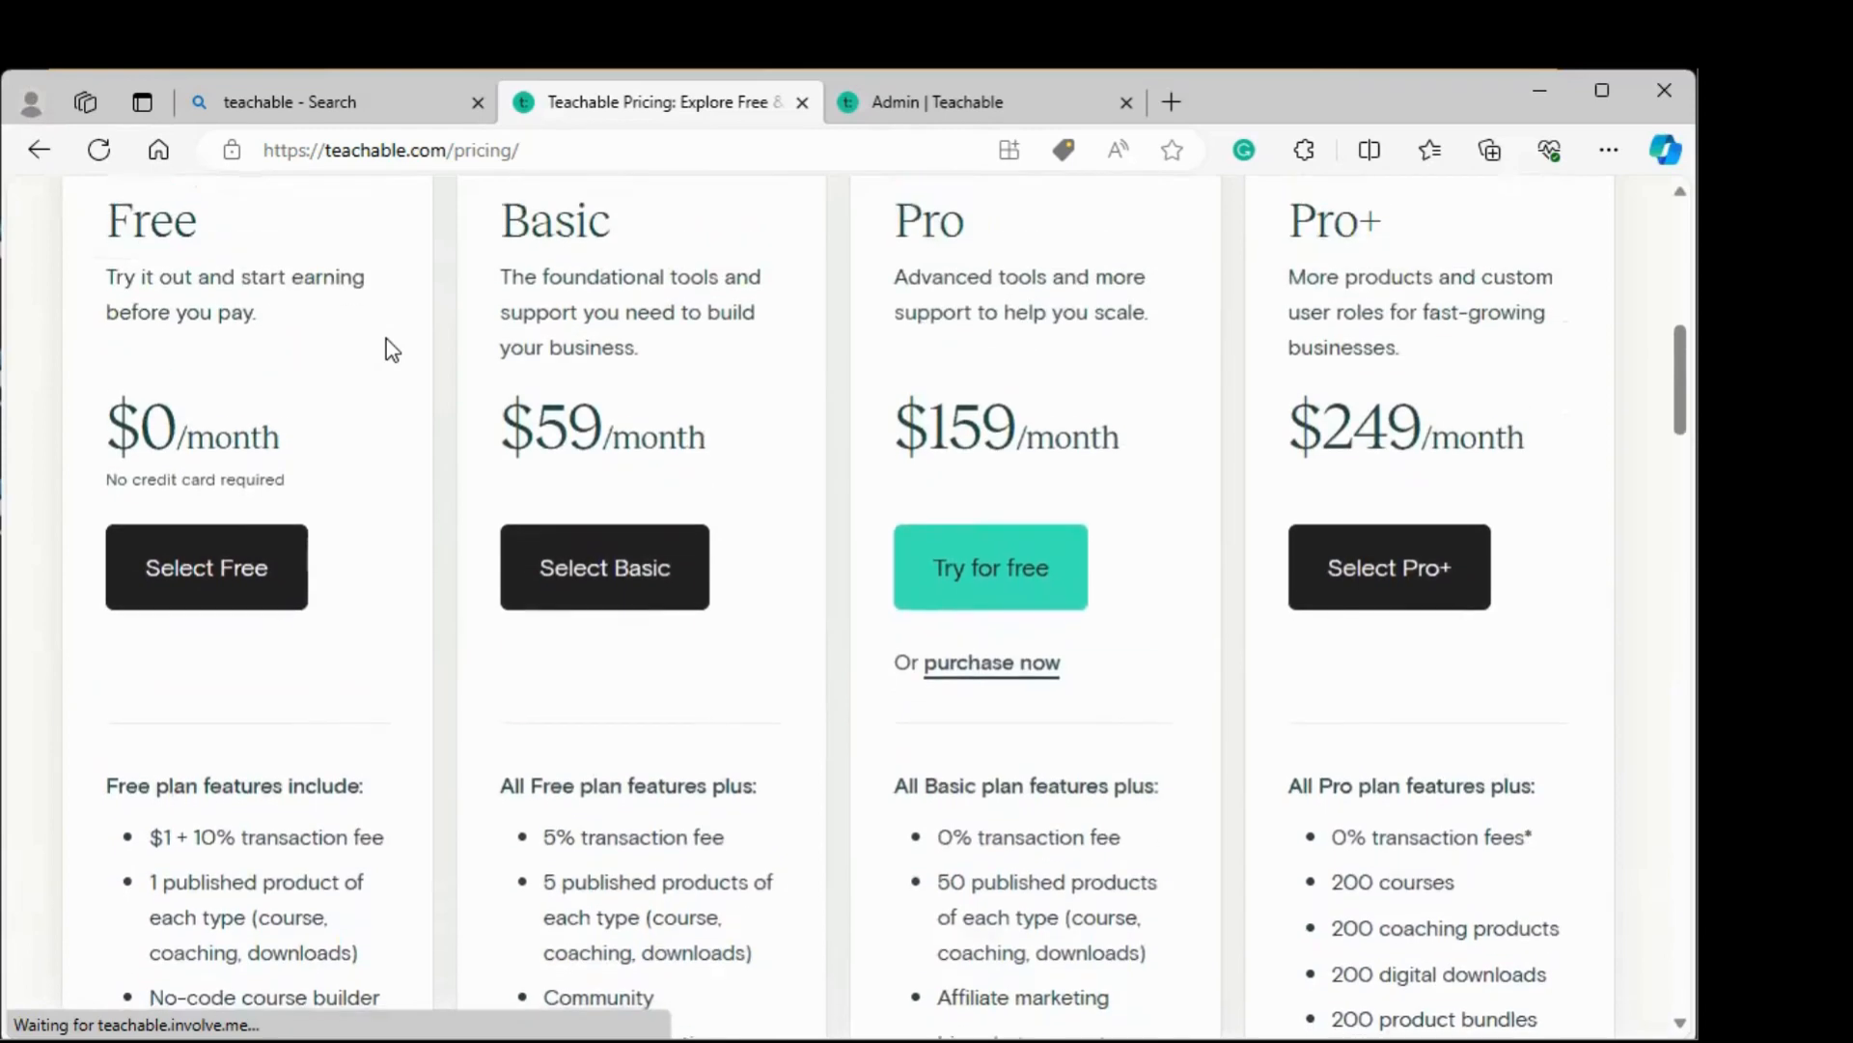
scroll(391, 350, down, 3)
scroll(391, 349, down, 2)
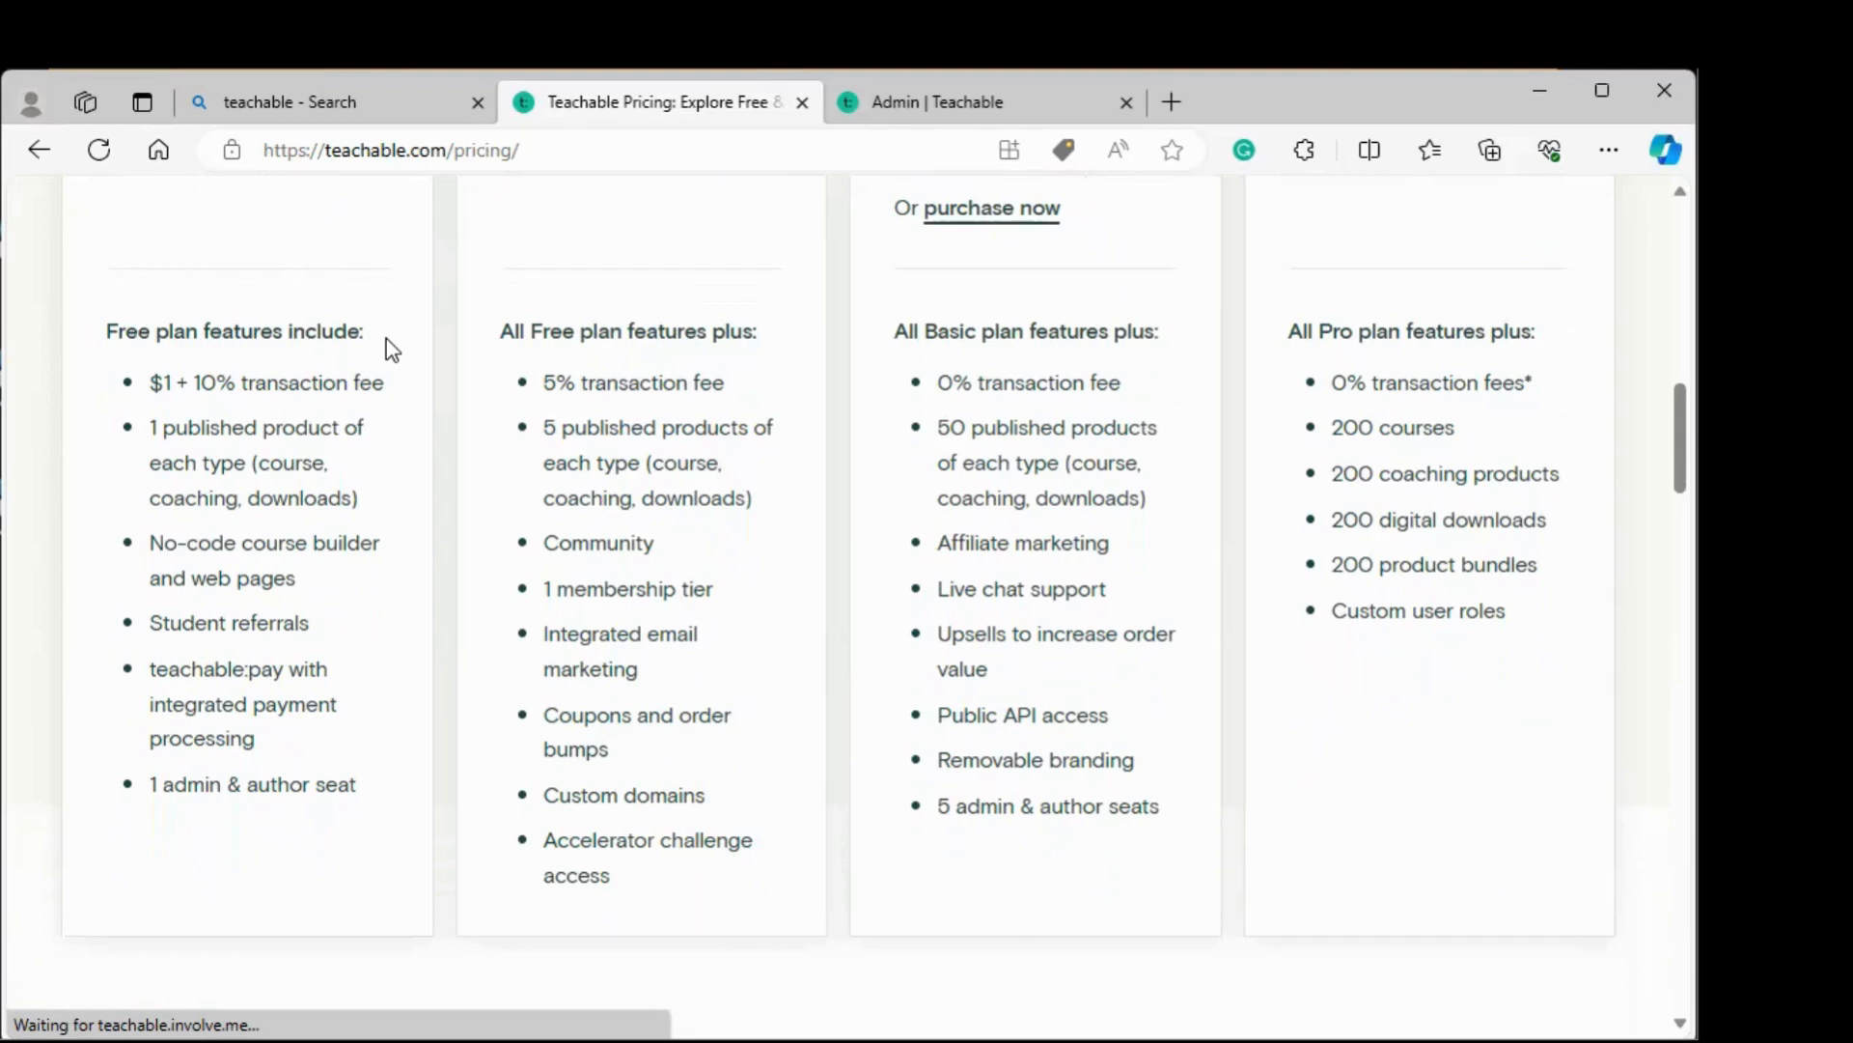
scroll(391, 350, up, 7)
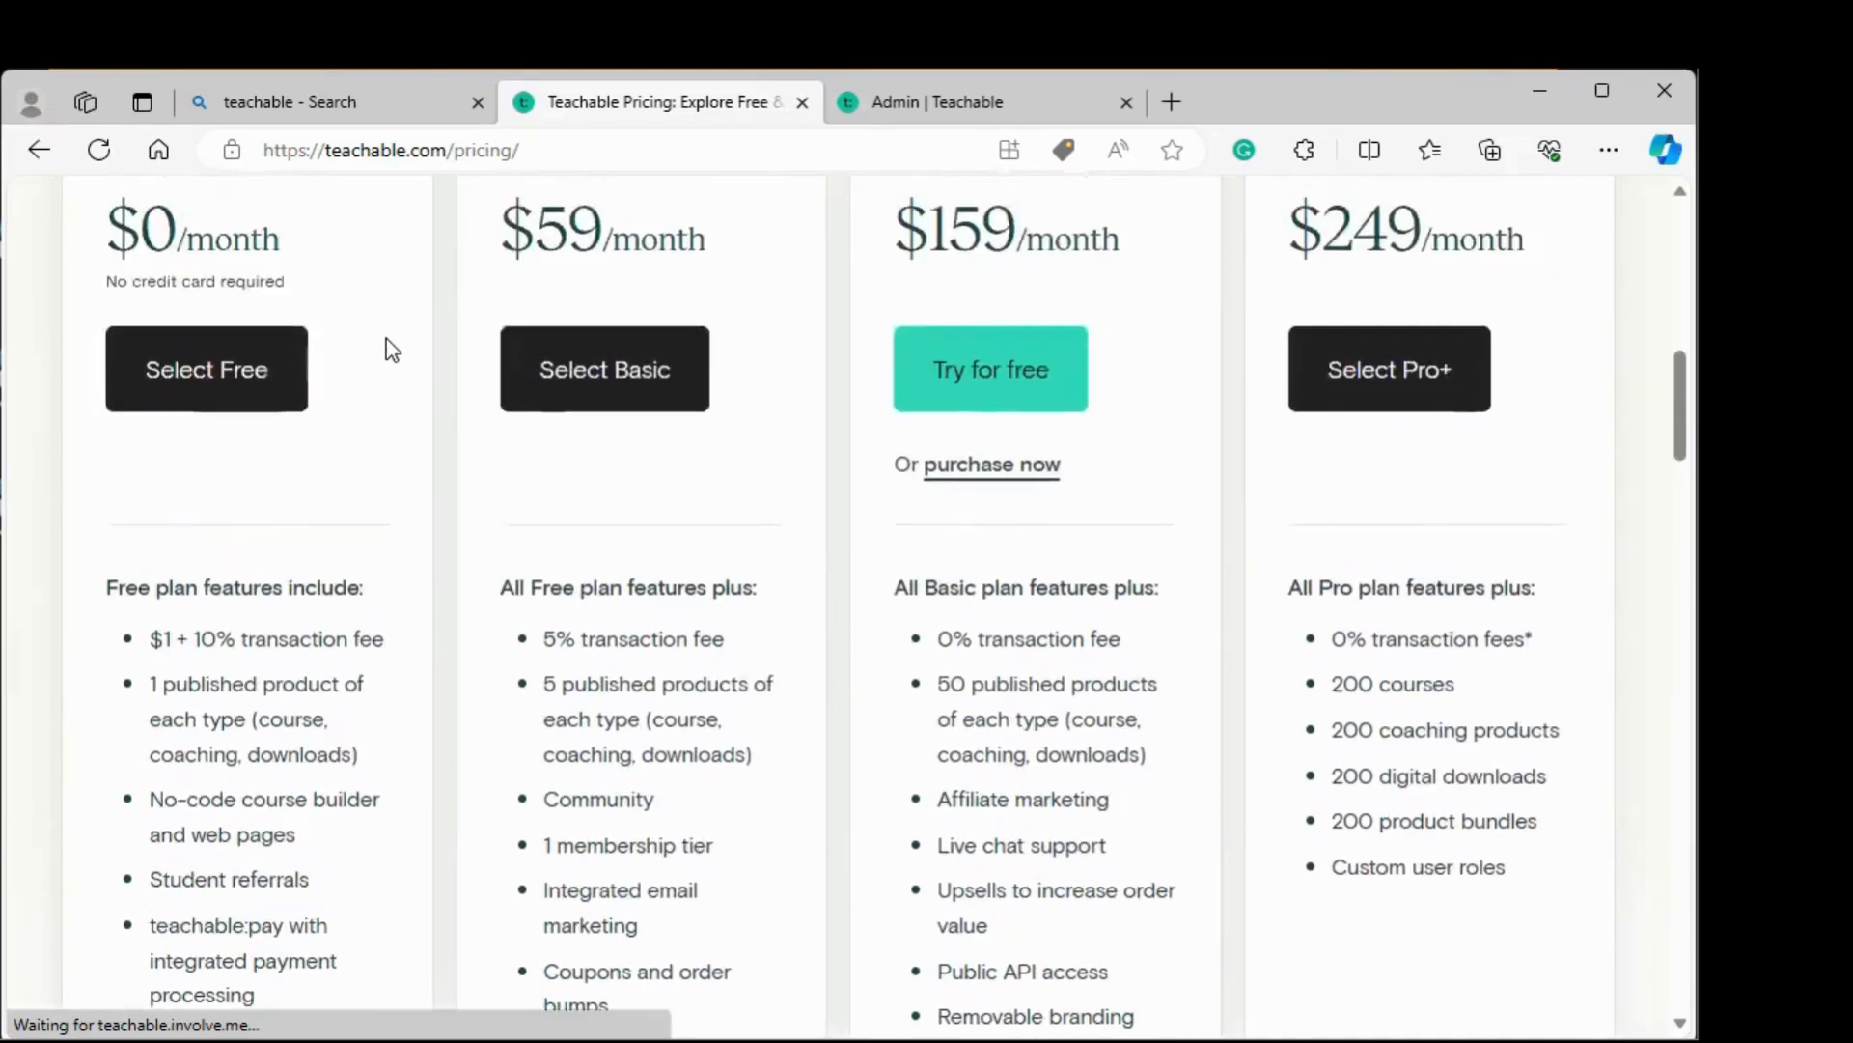
scroll(391, 350, up, 1)
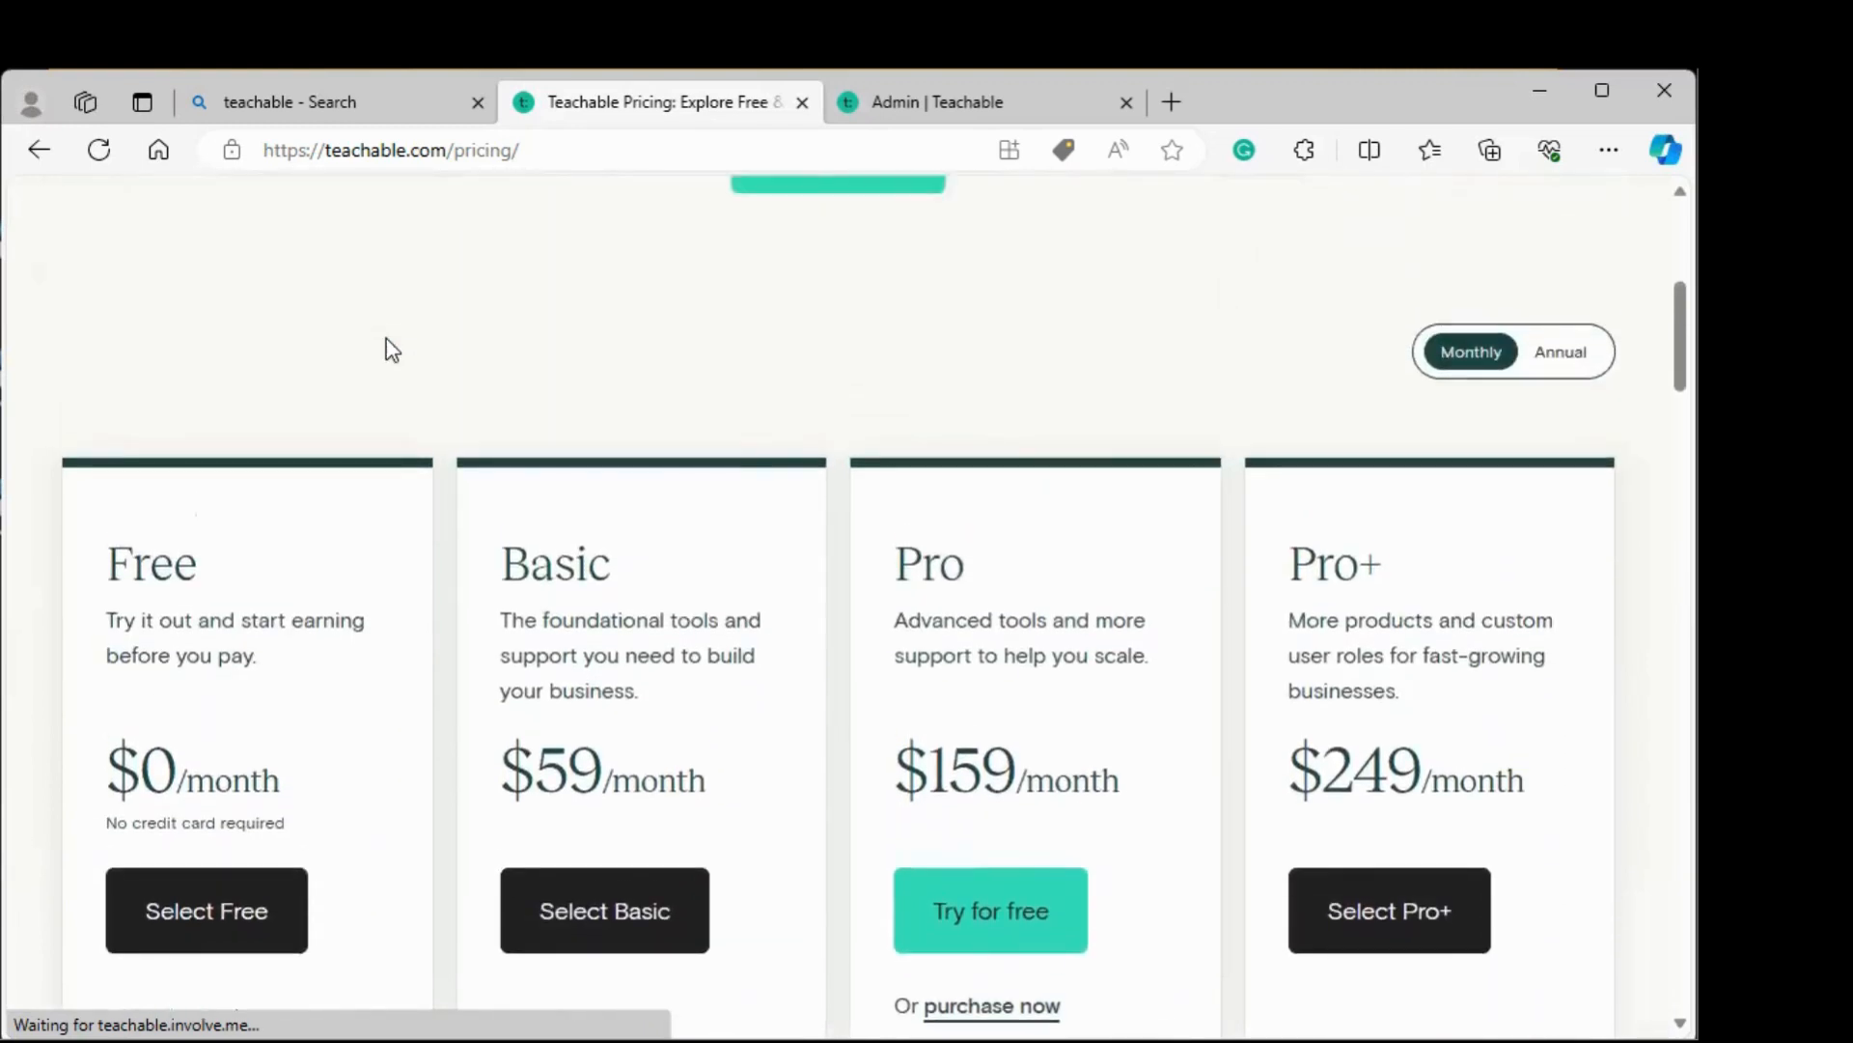
scroll(391, 350, down, 5)
scroll(391, 349, up, 1)
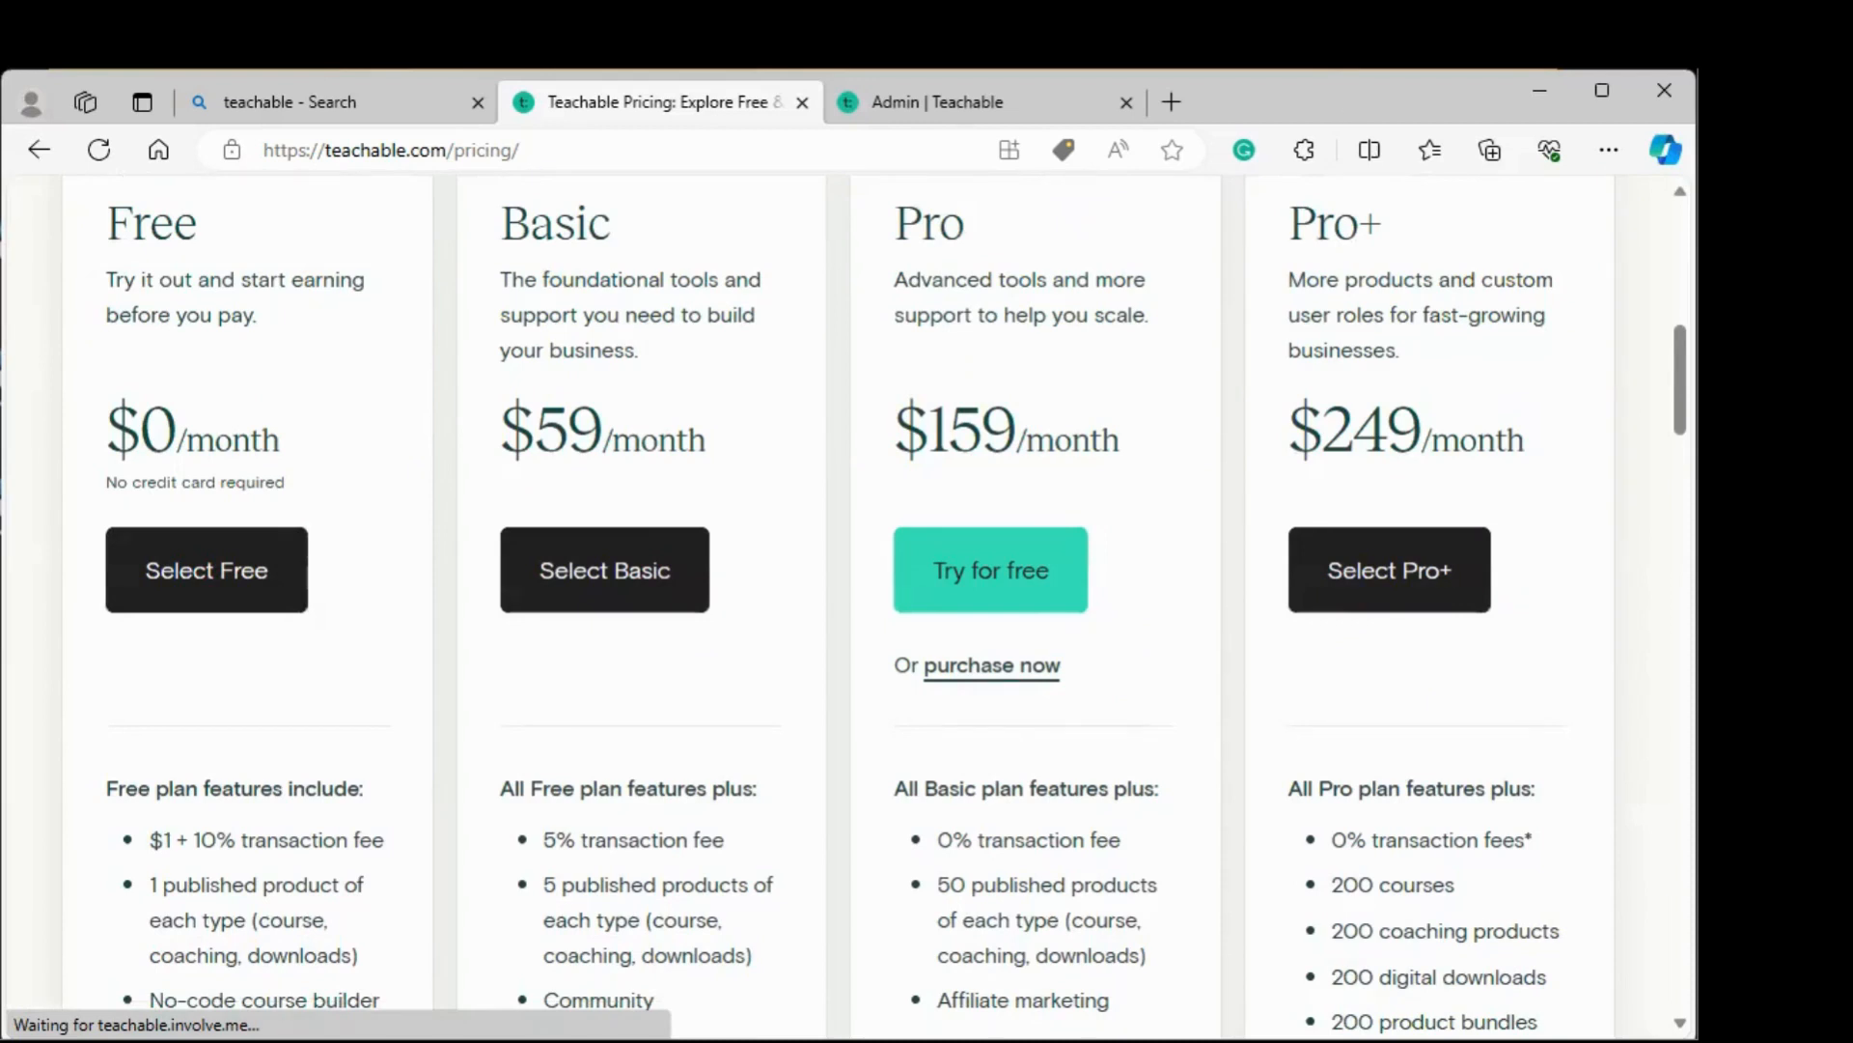
Go to the school's admin site and review the Get Started guide's product, school setup and website customization options.
click(934, 104)
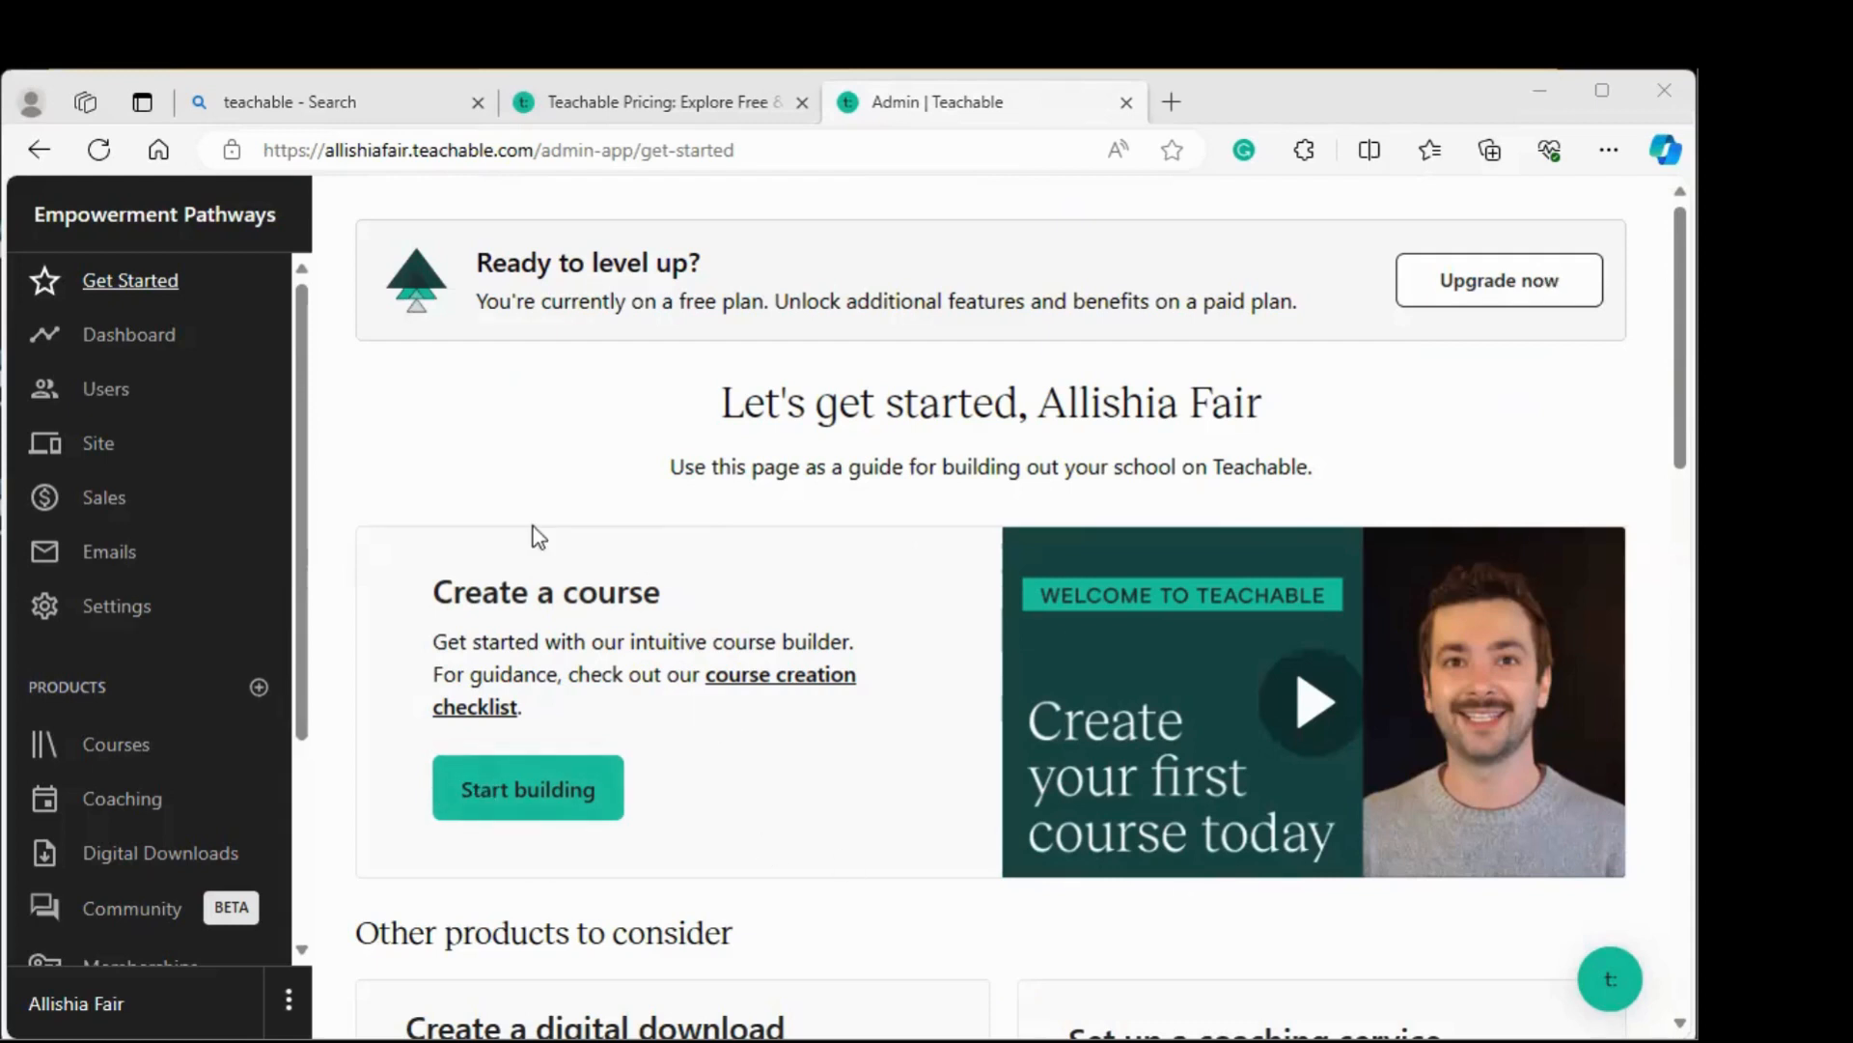
scroll(533, 529, down, 3)
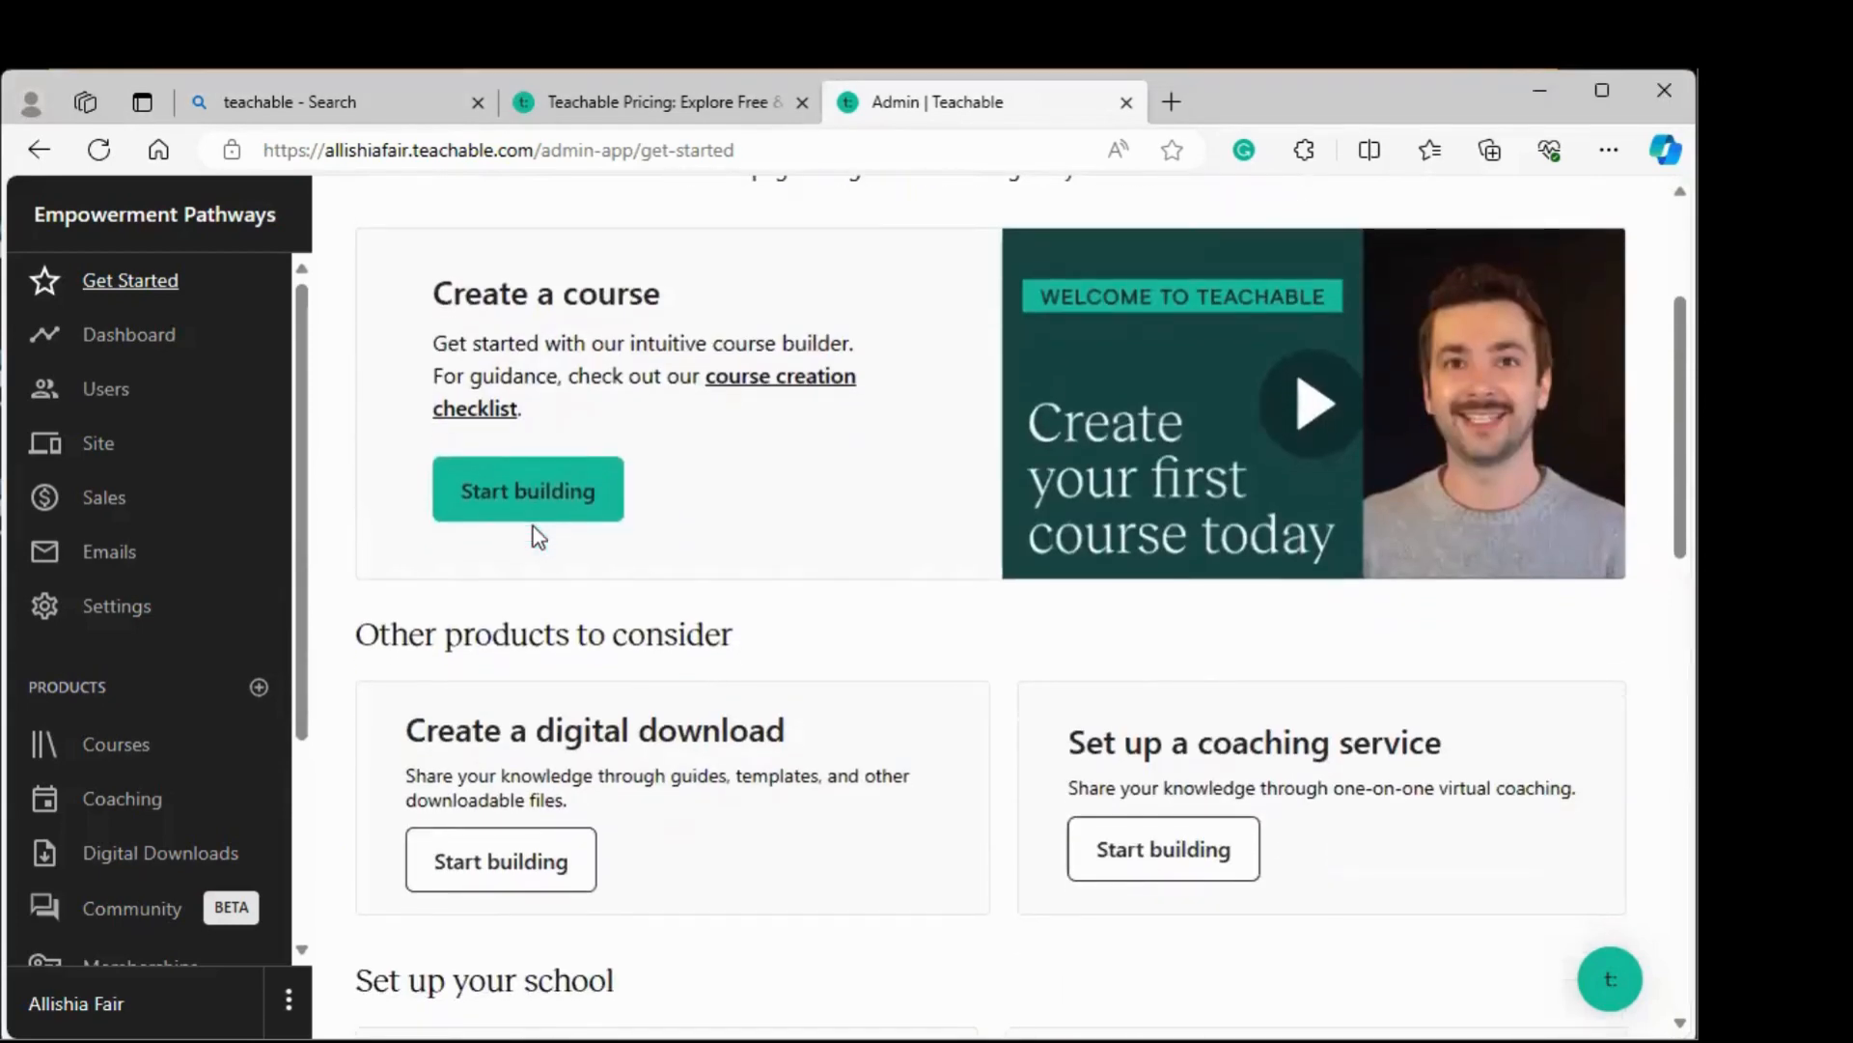
scroll(533, 526, down, 3)
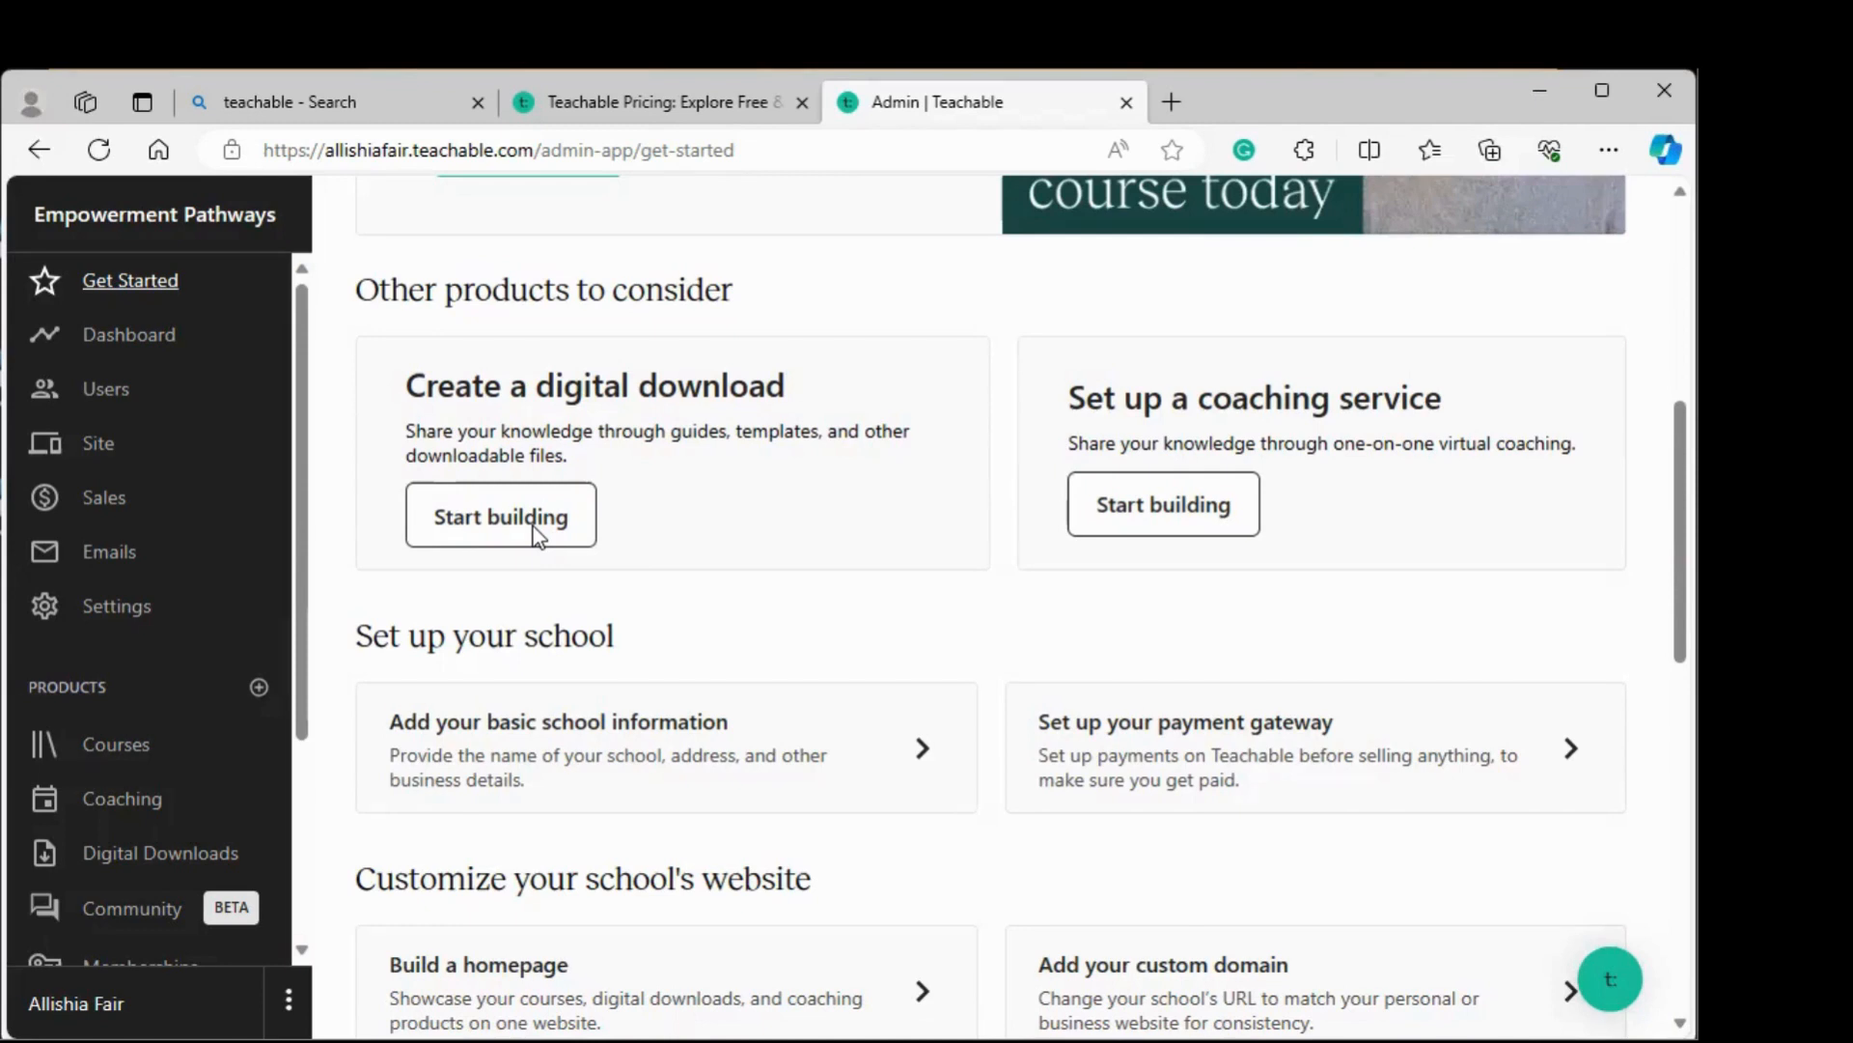
scroll(533, 527, up, 2)
scroll(533, 527, down, 2)
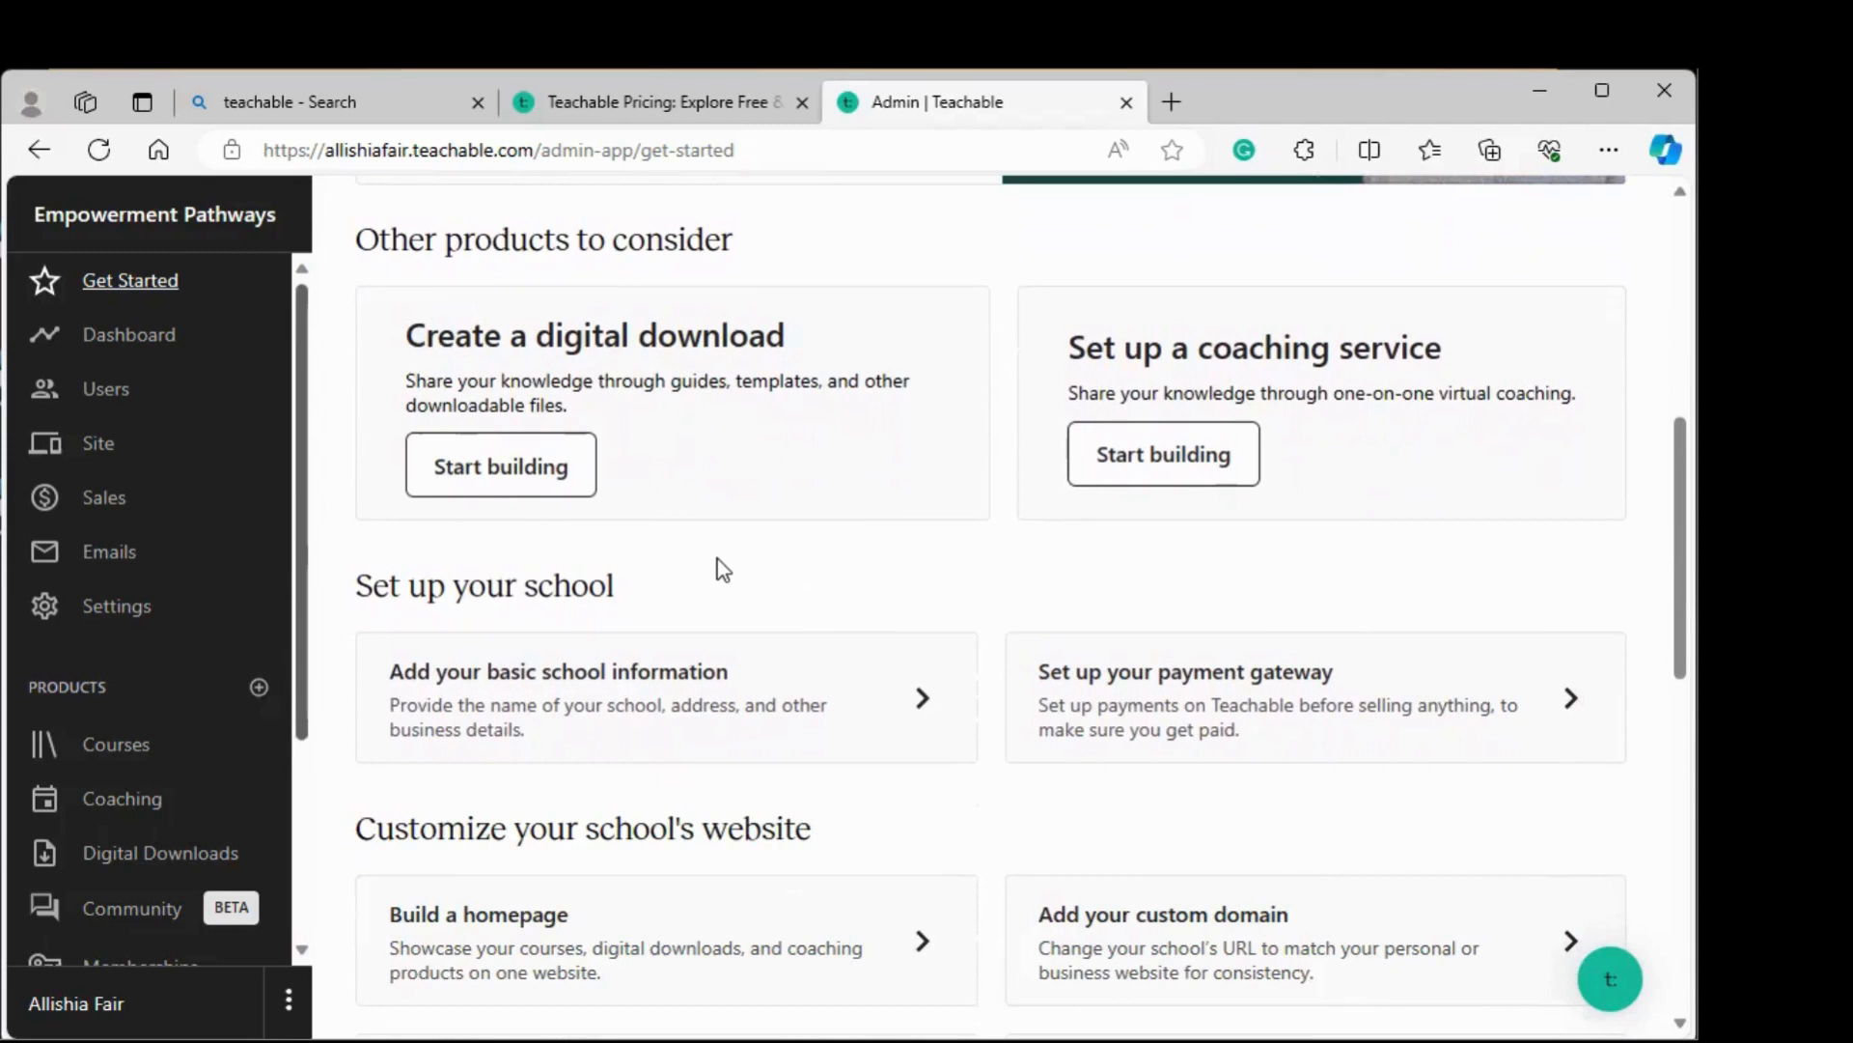
scroll(723, 569, up, 1)
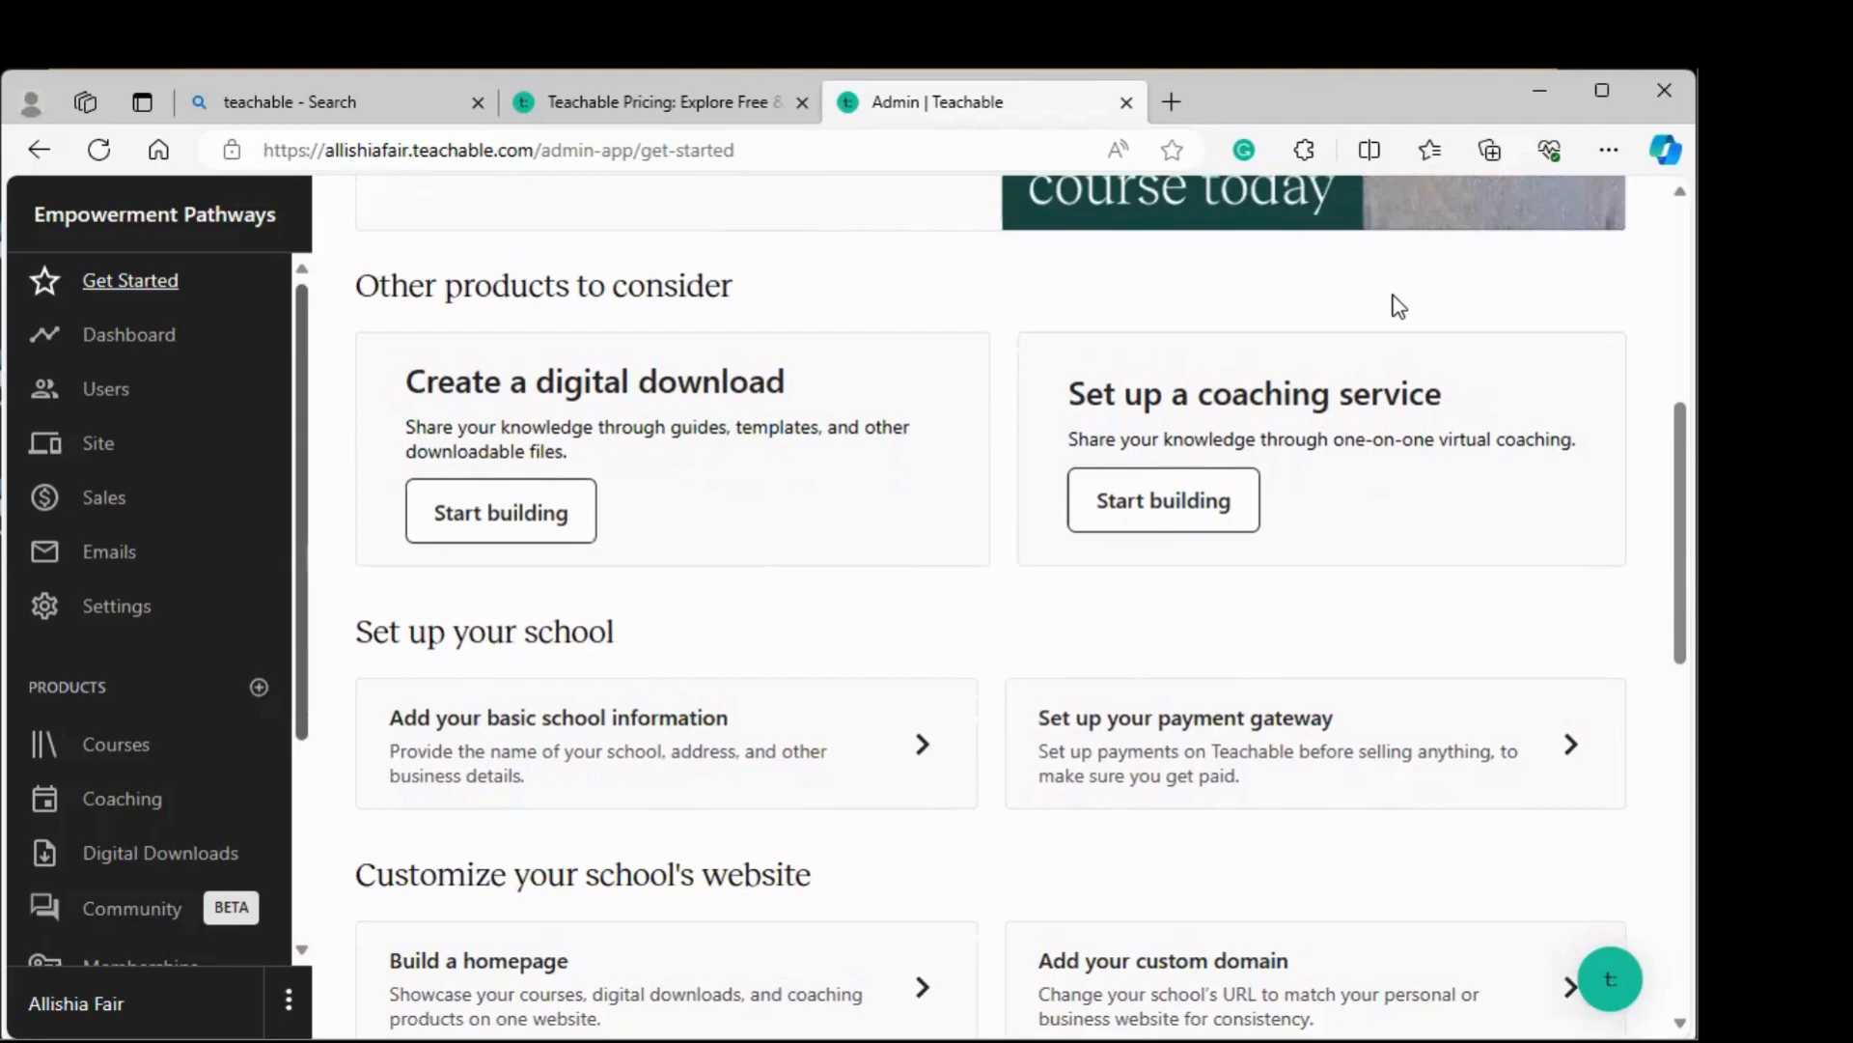
scroll(1399, 307, up, 2)
scroll(1399, 307, down, 4)
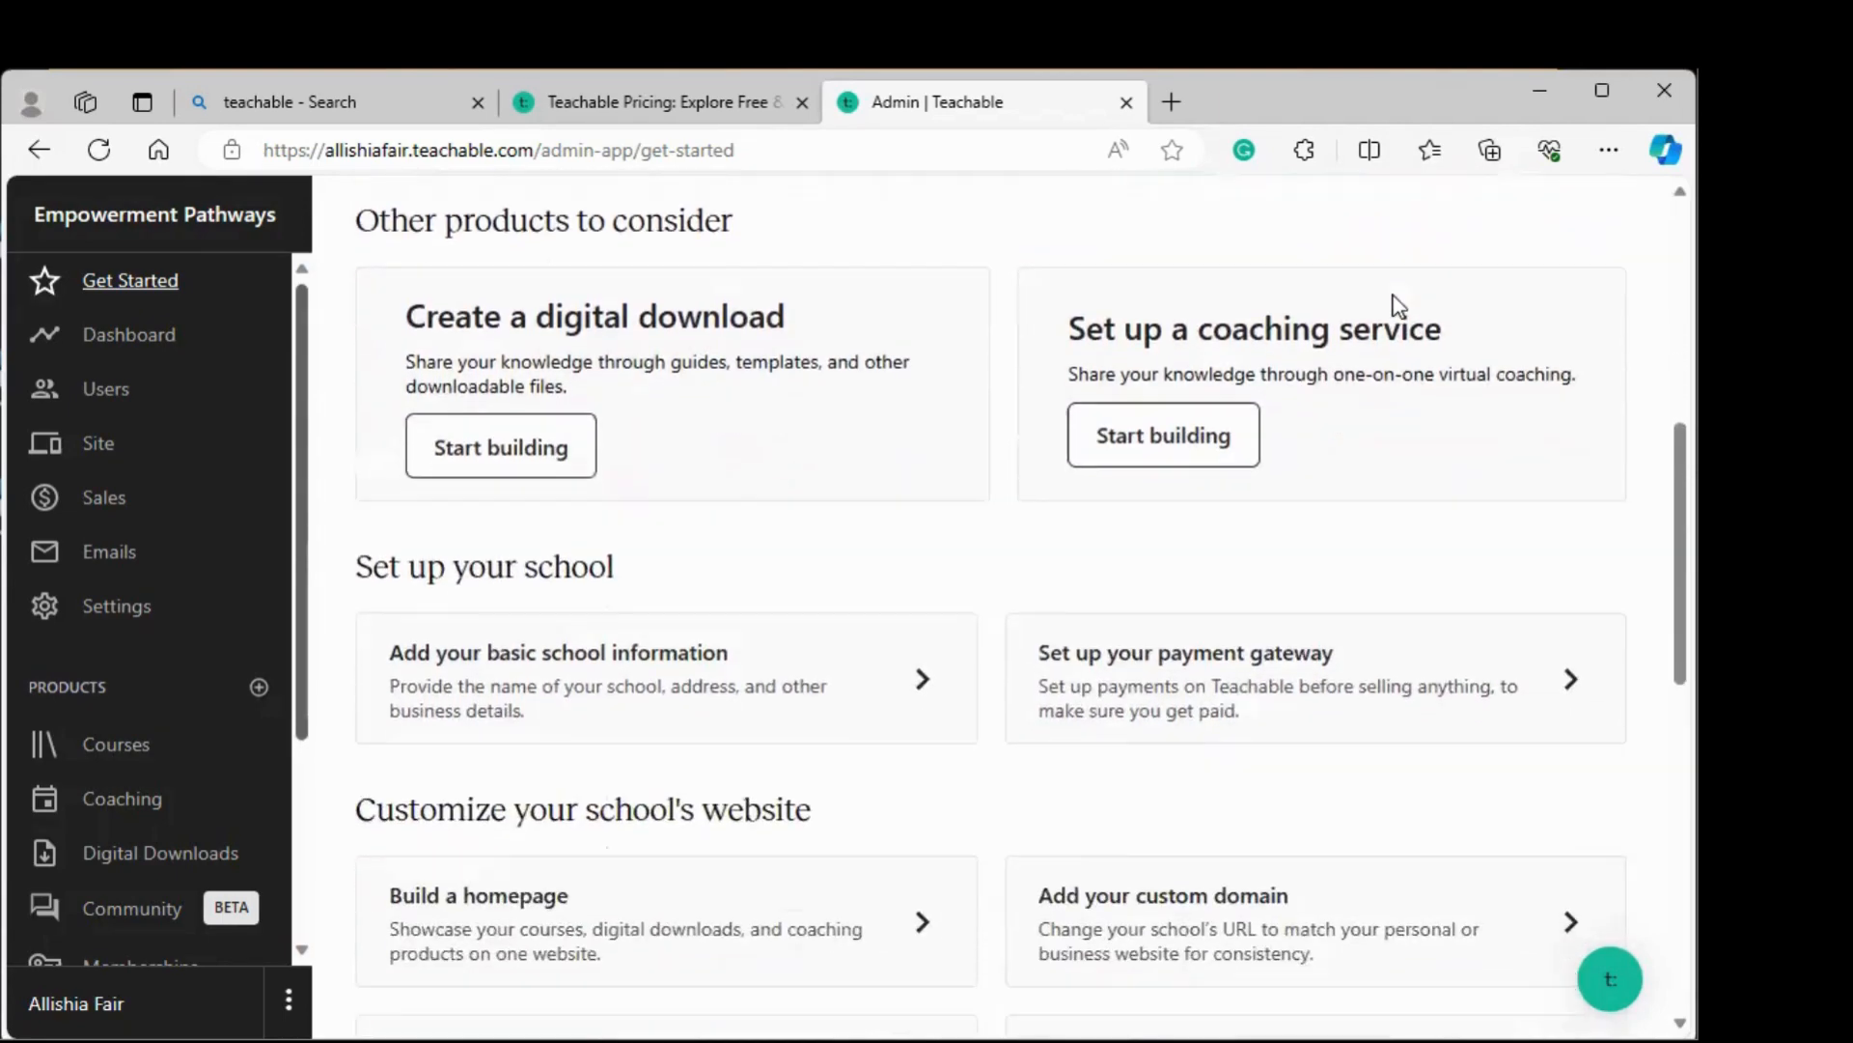
scroll(1398, 307, down, 1)
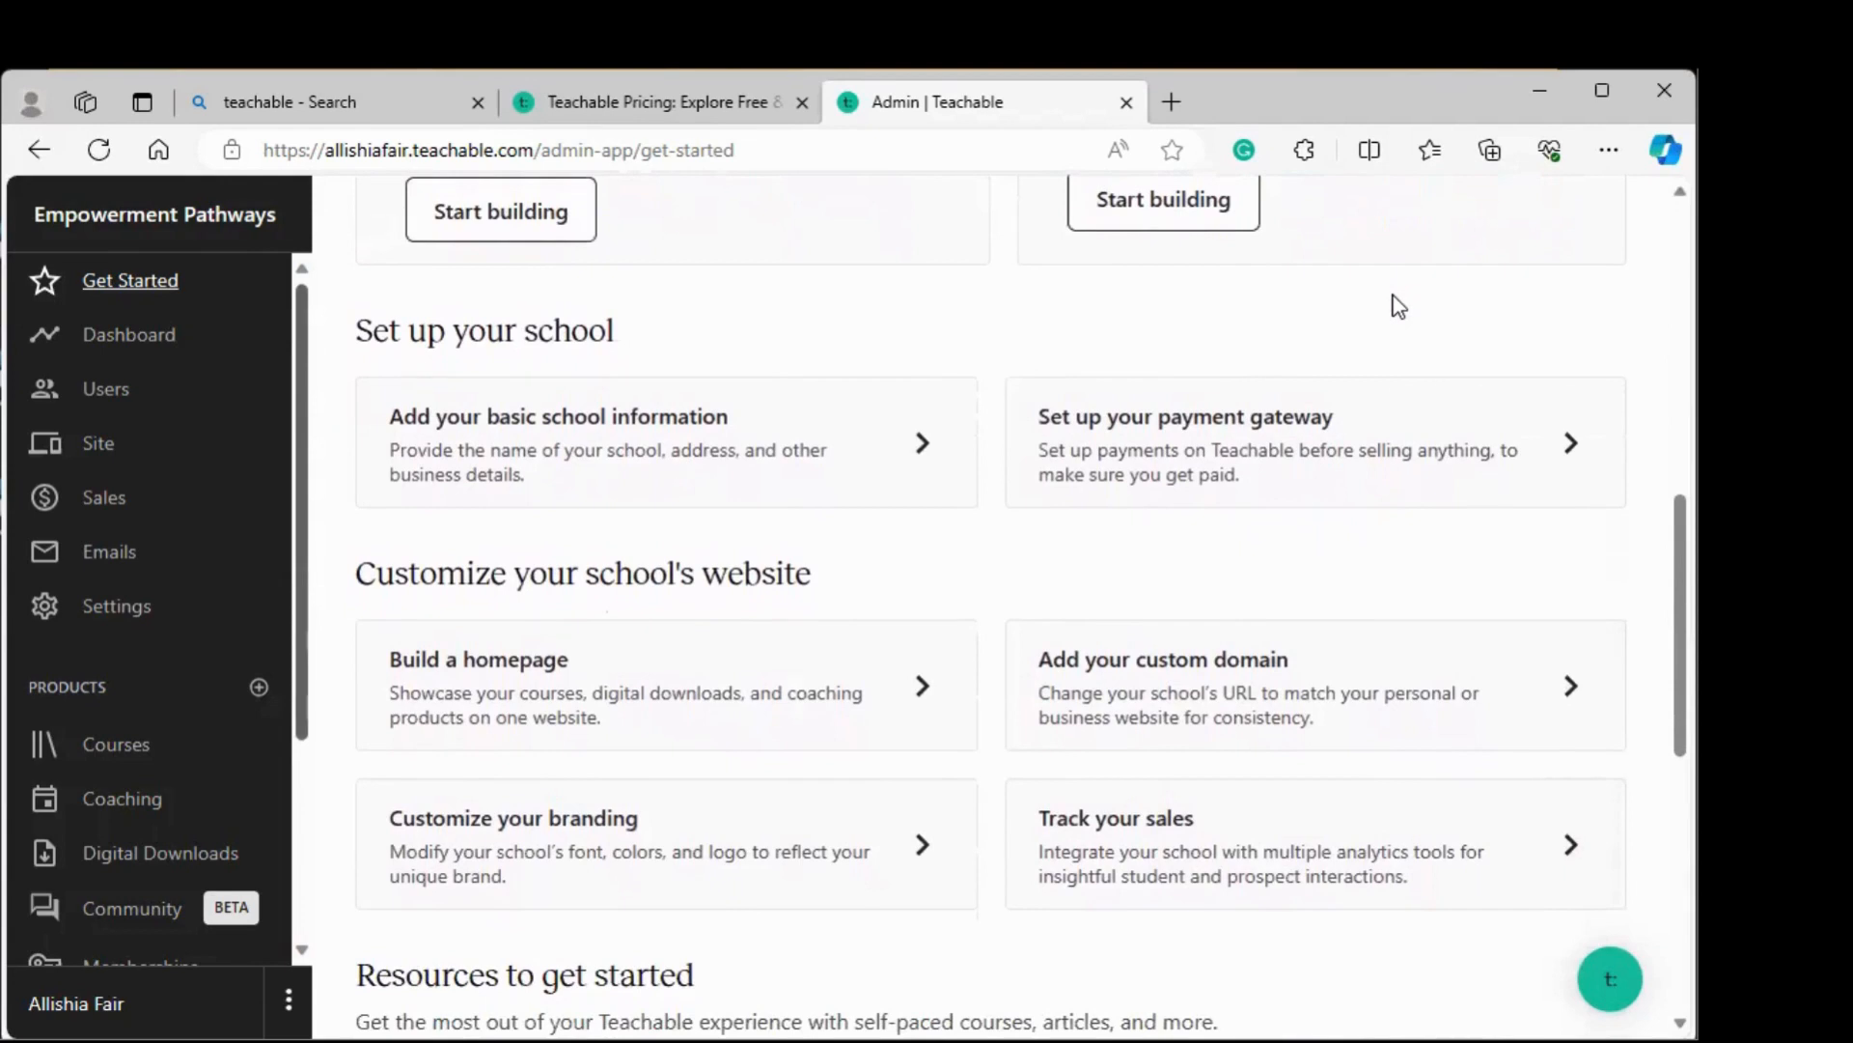
scroll(1399, 307, down, 2)
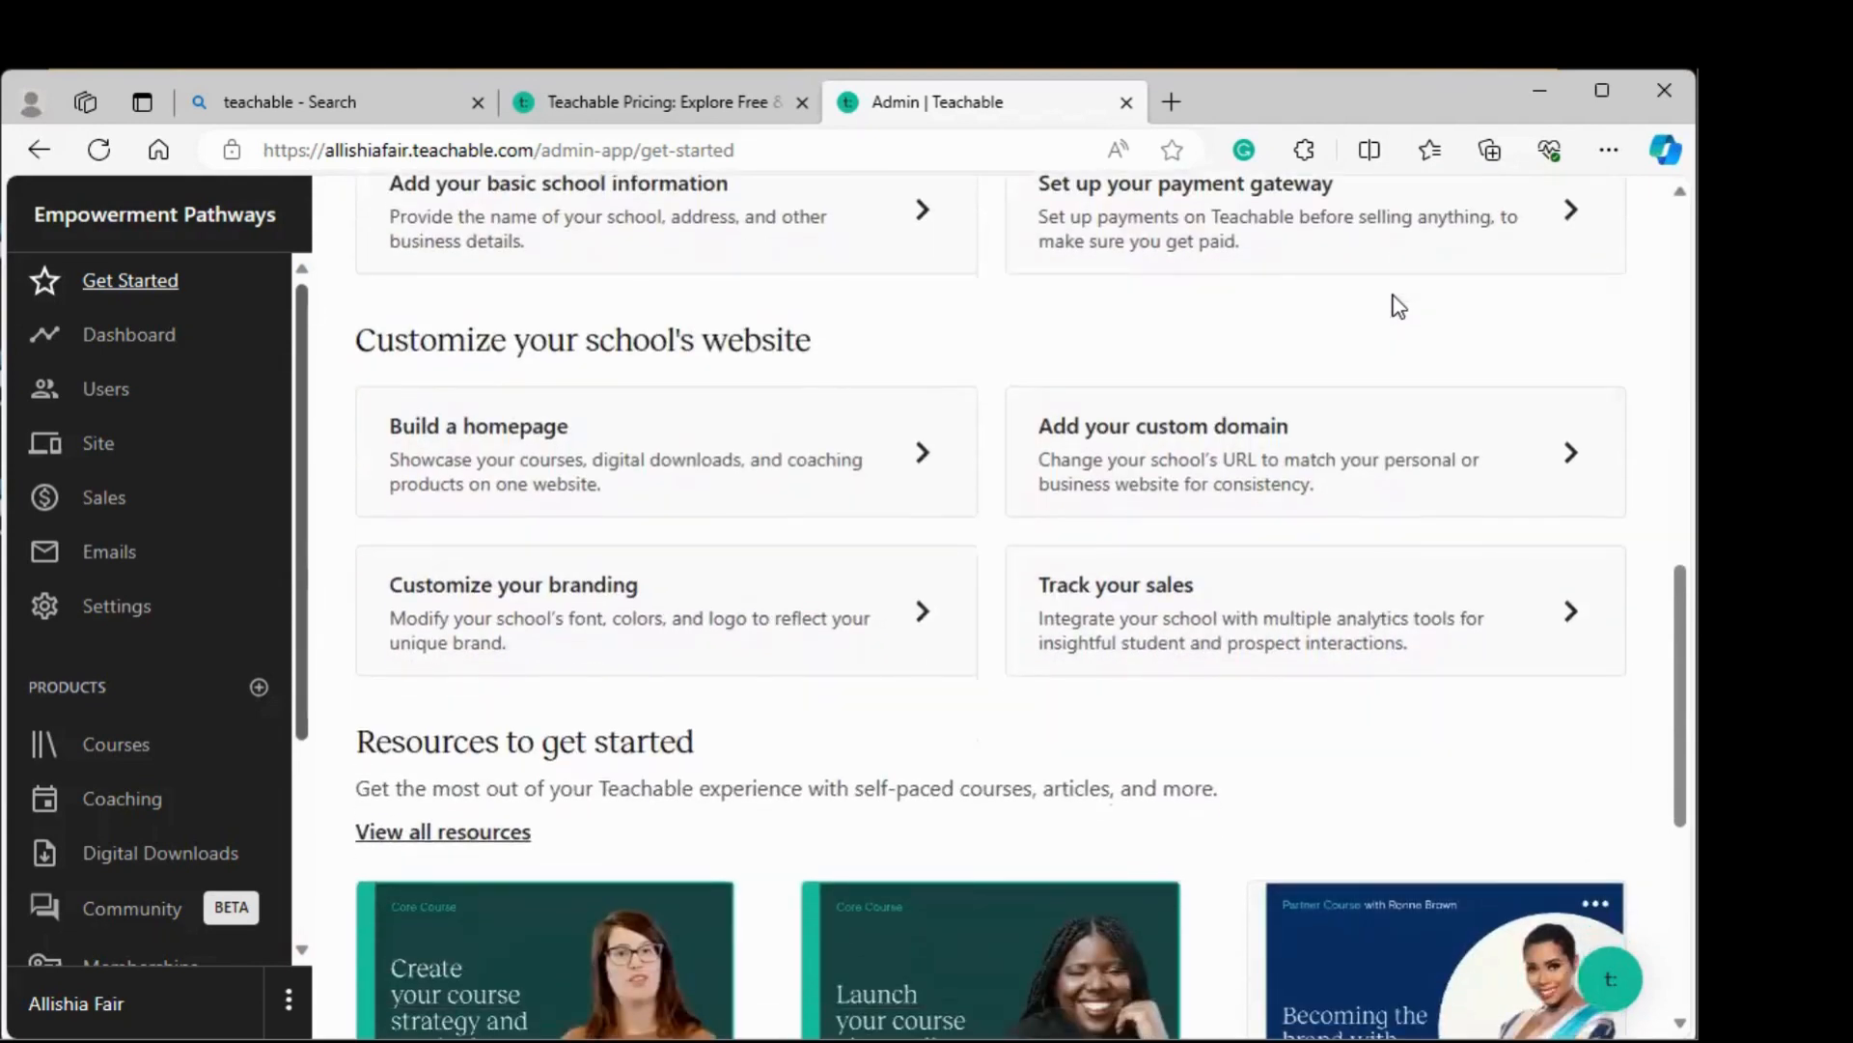
scroll(1399, 307, up, 10)
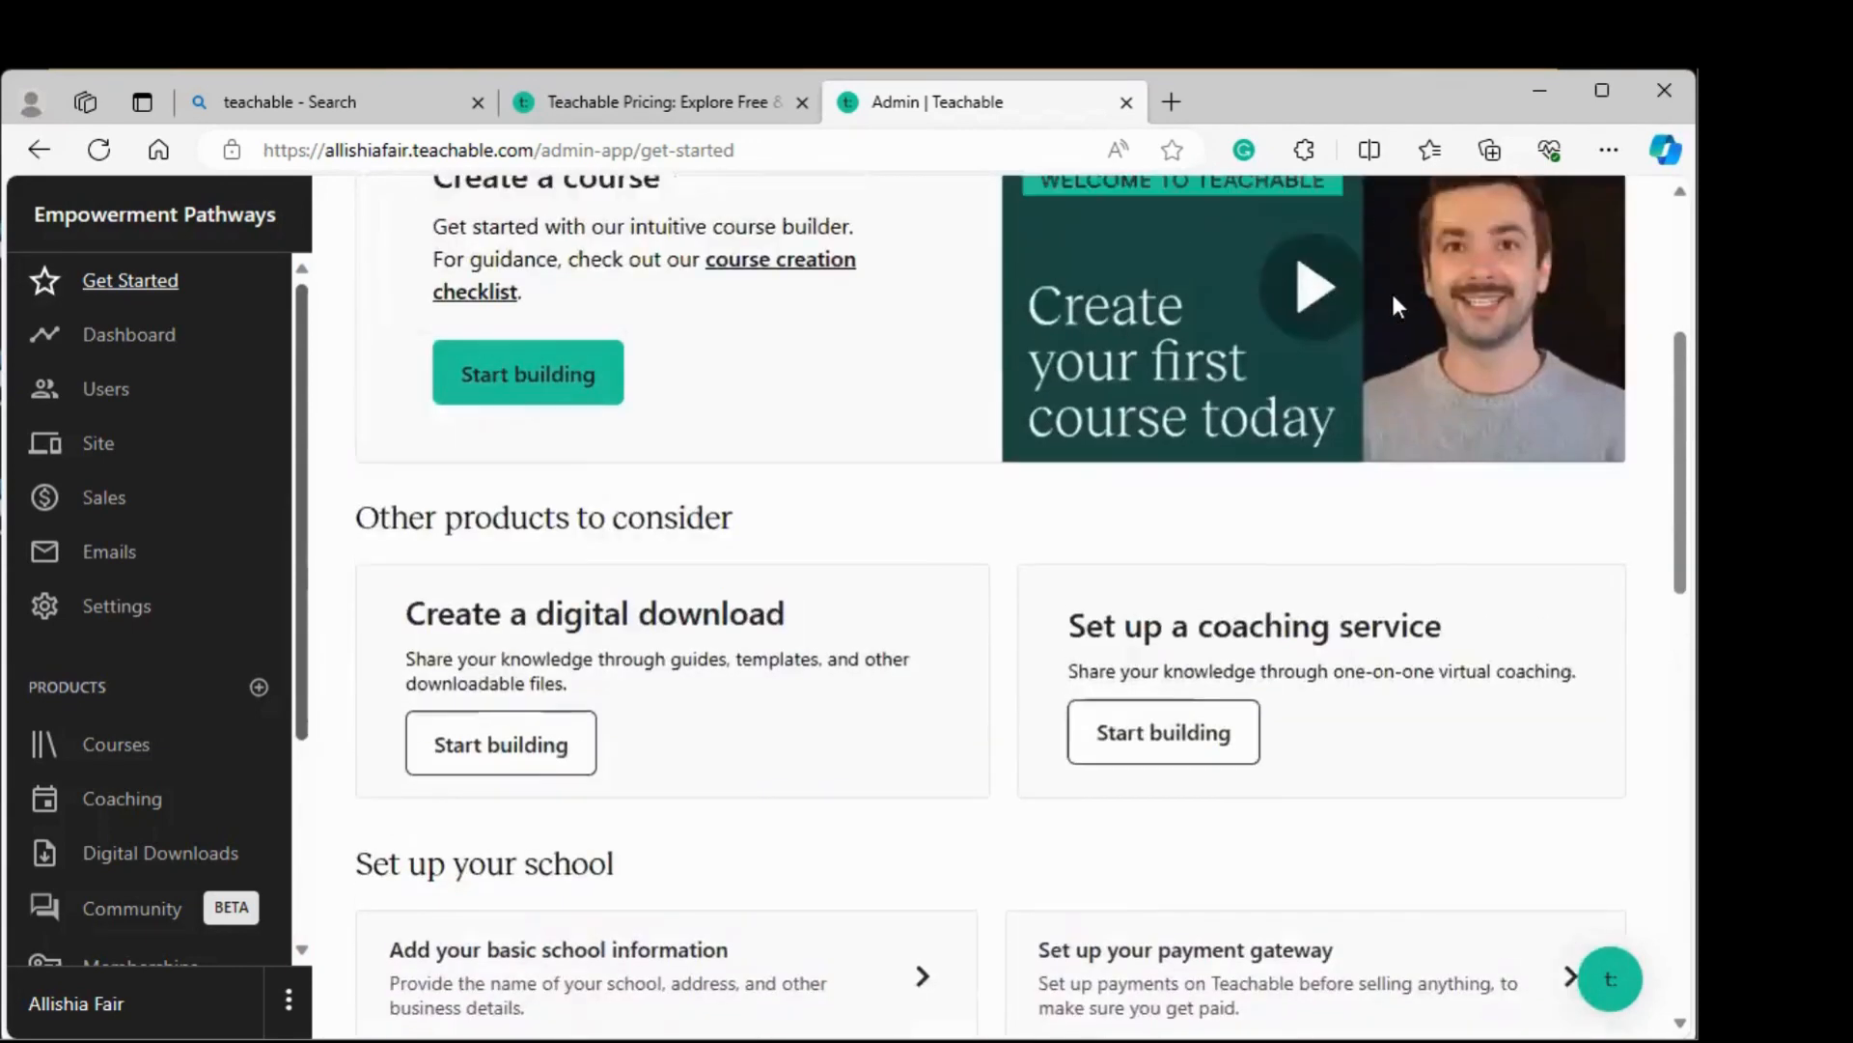
scroll(1399, 307, down, 1)
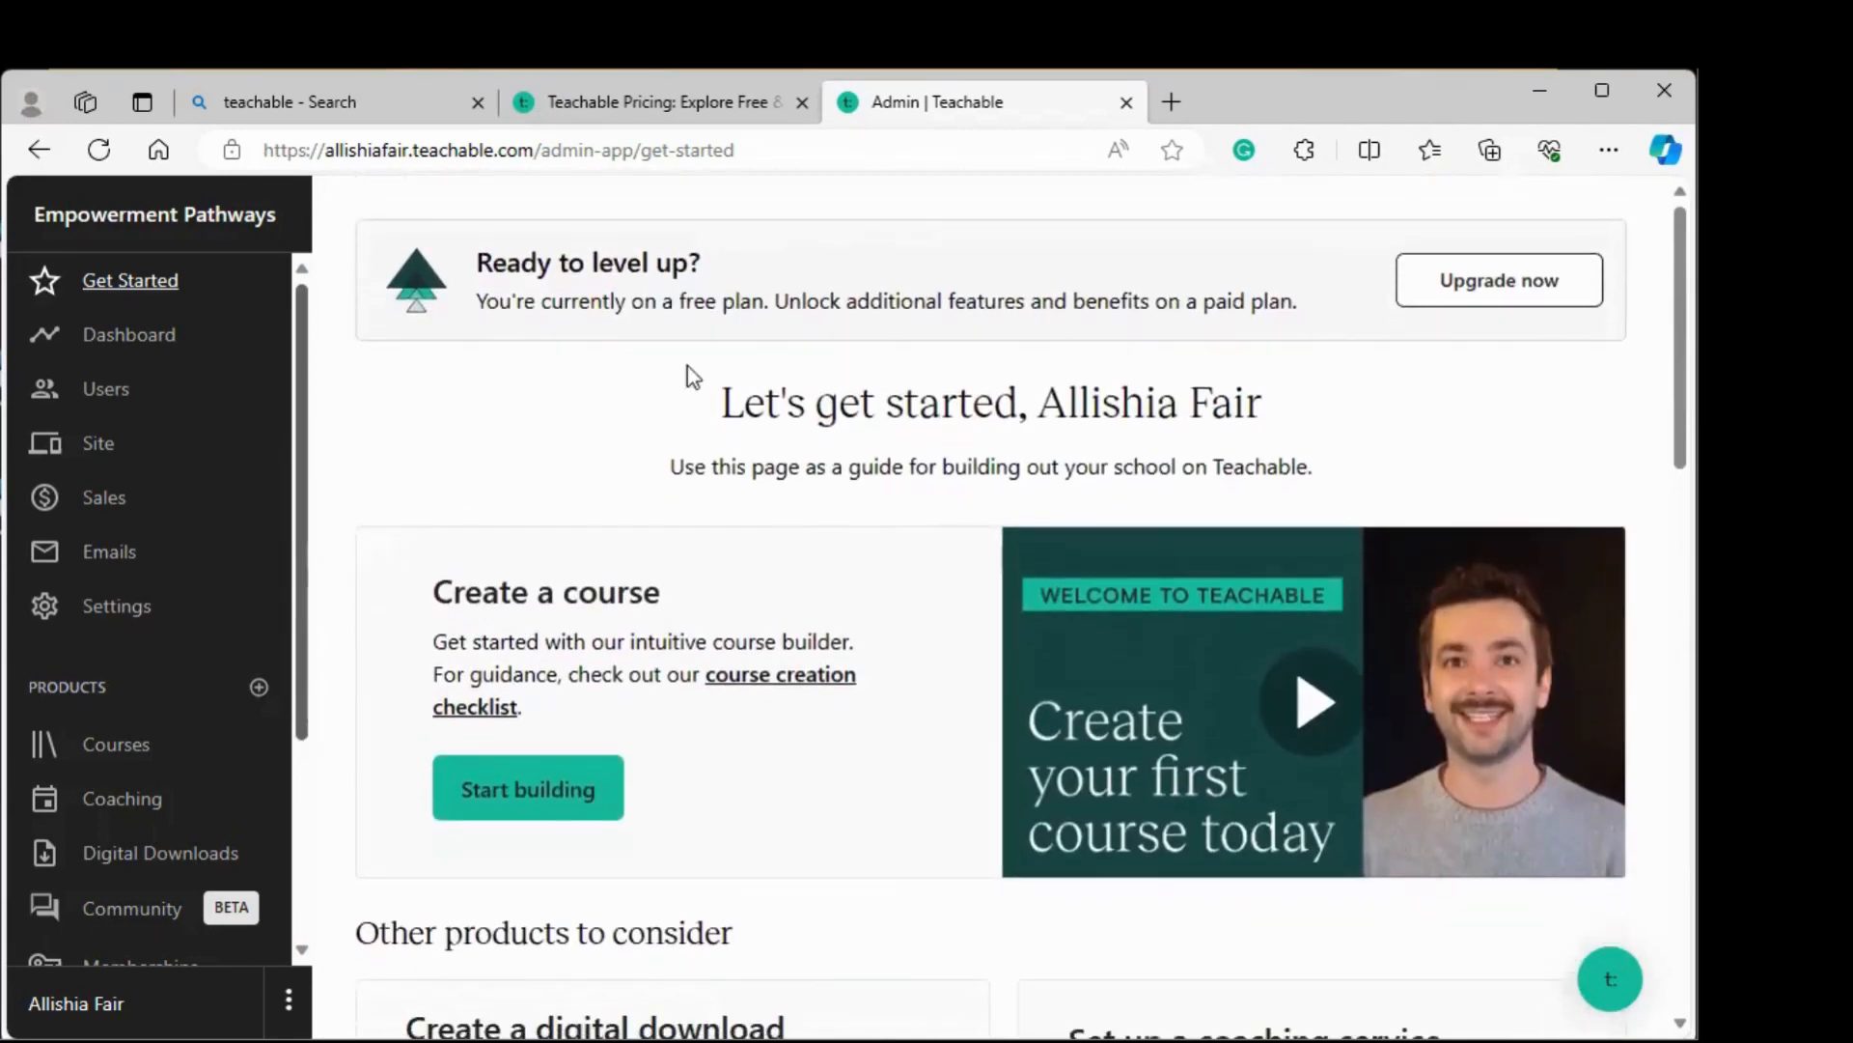
Create a new course titled "digital marketing course" without the AI starting help.
click(122, 744)
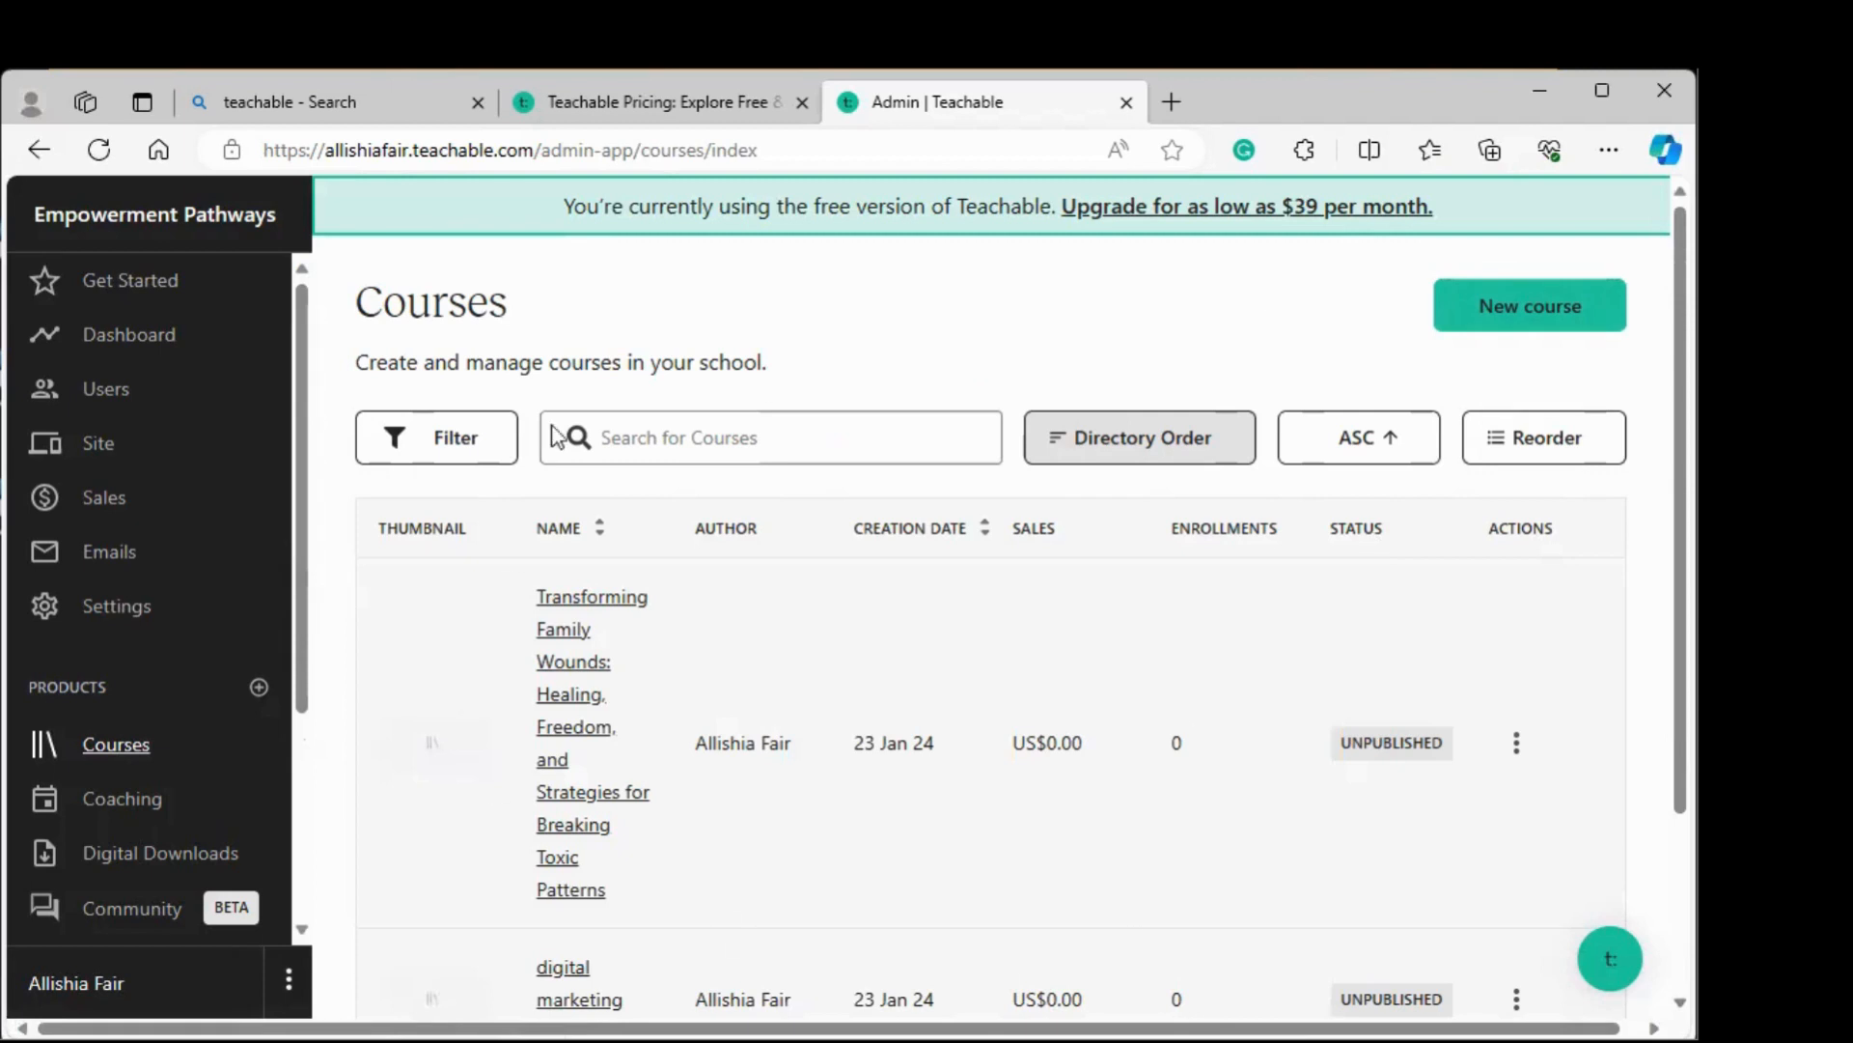
click(1491, 314)
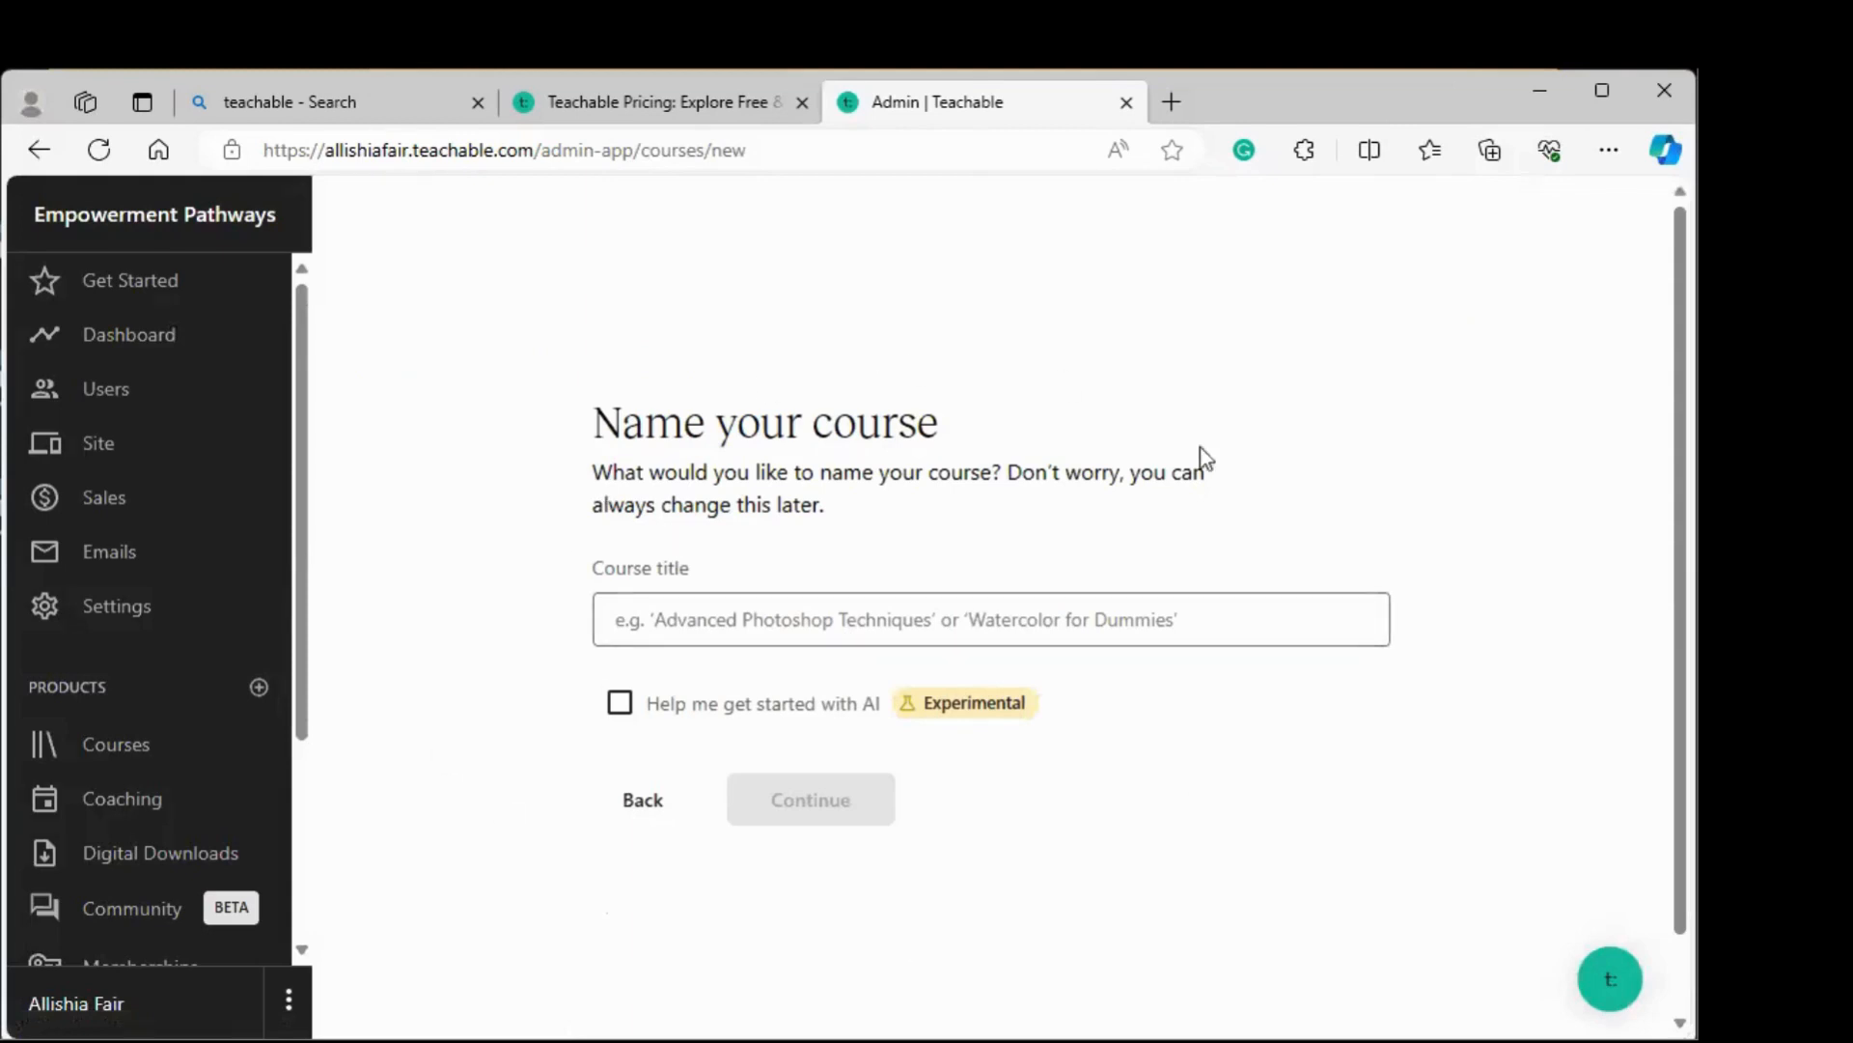
click(731, 633)
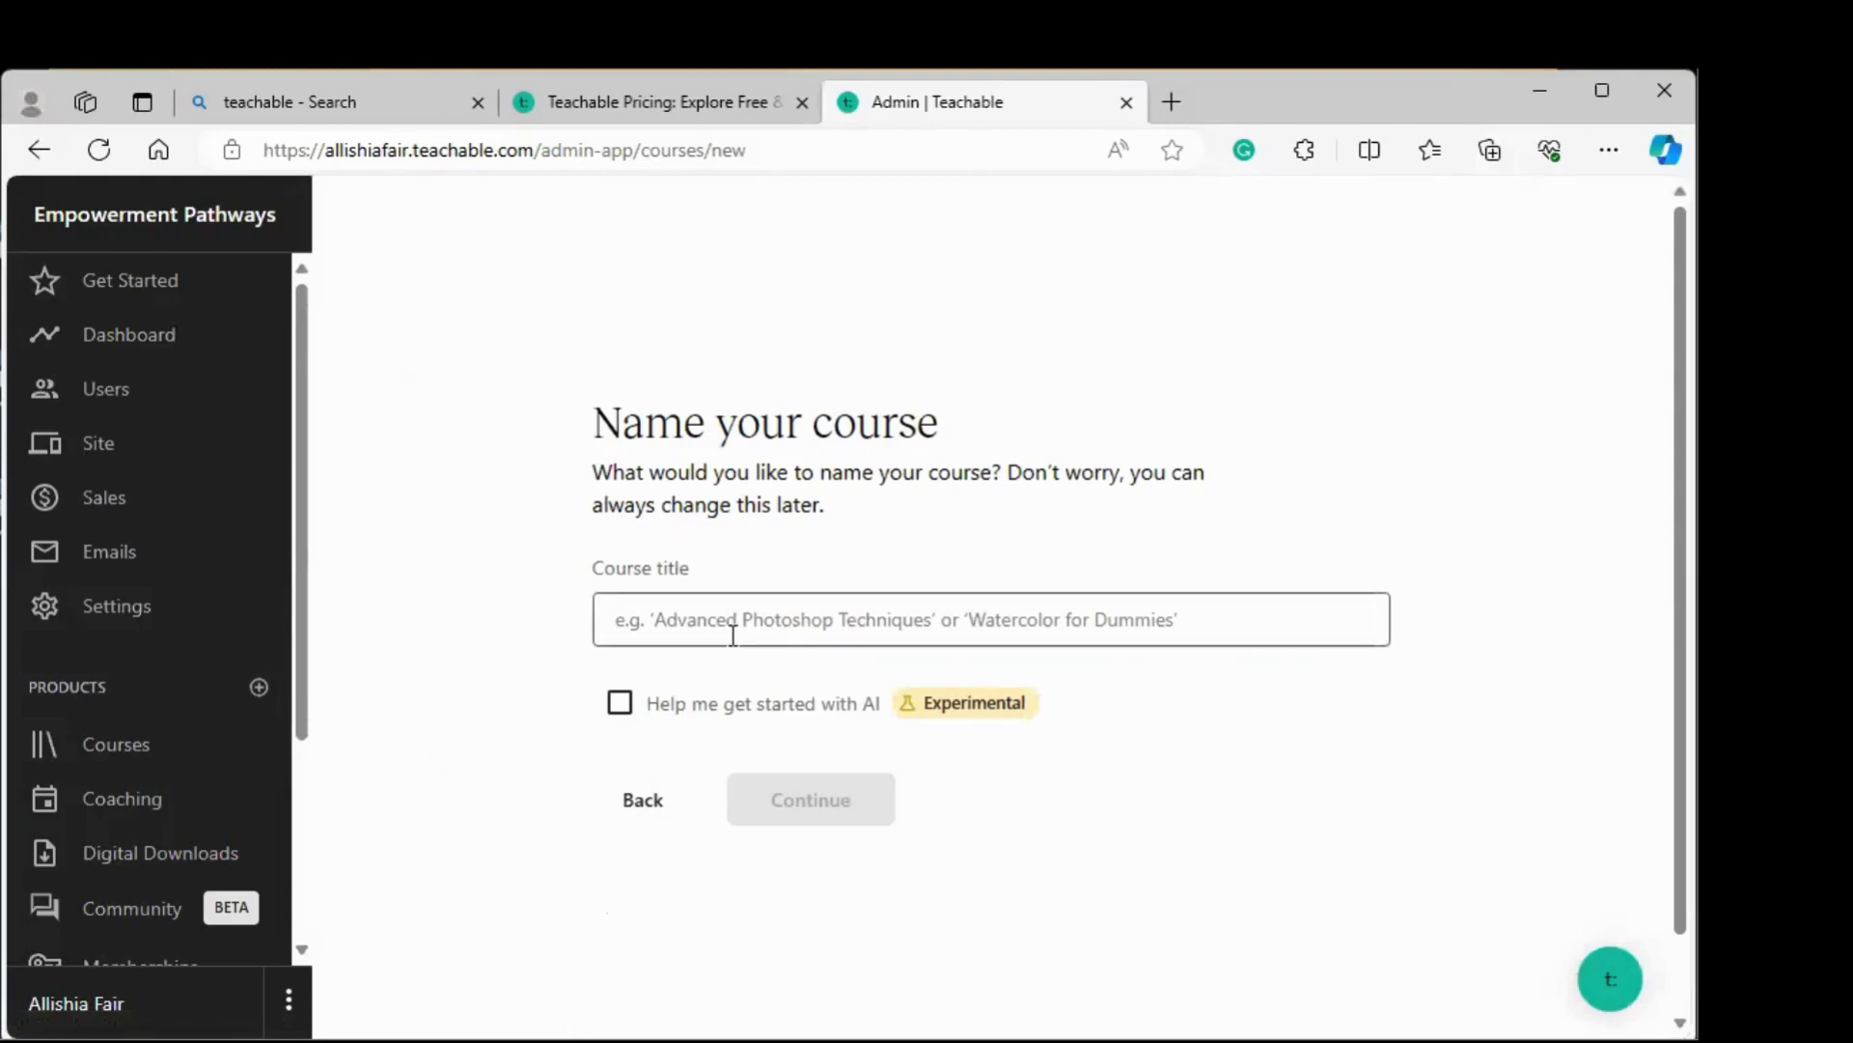
click(730, 633)
click(1371, 750)
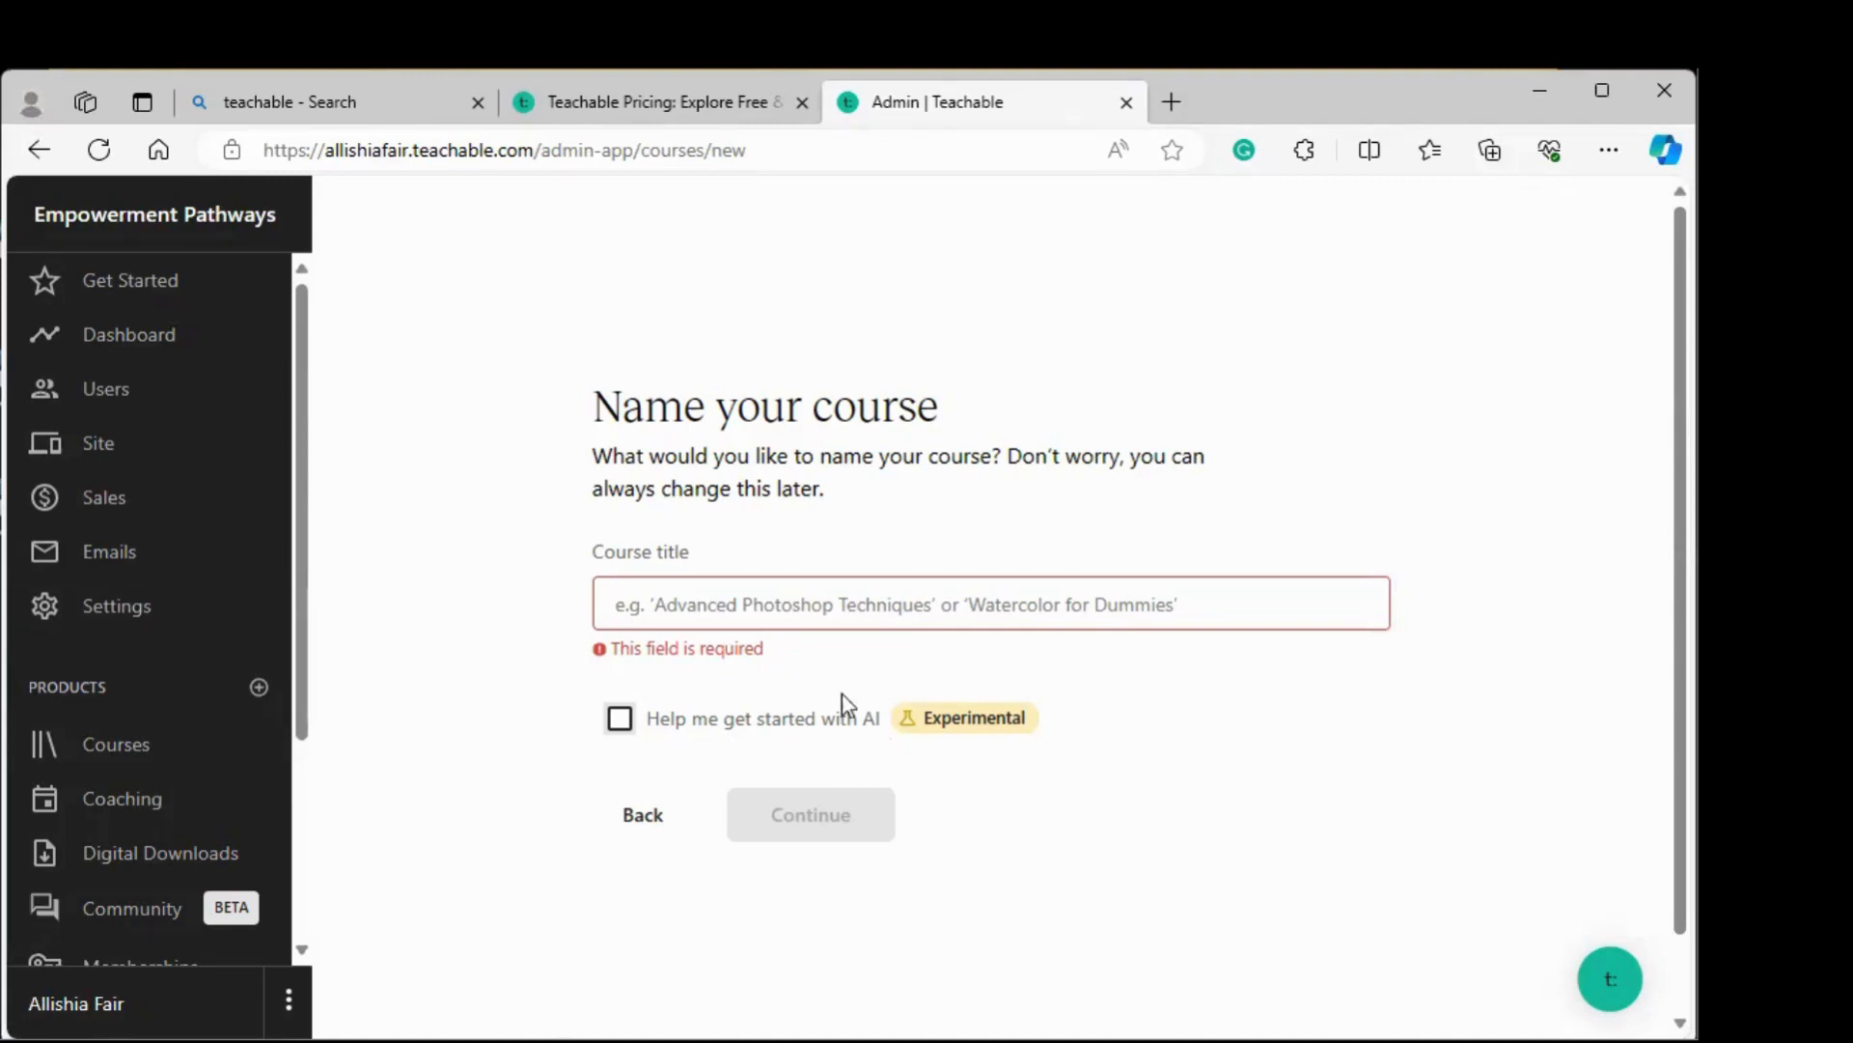
click(717, 613)
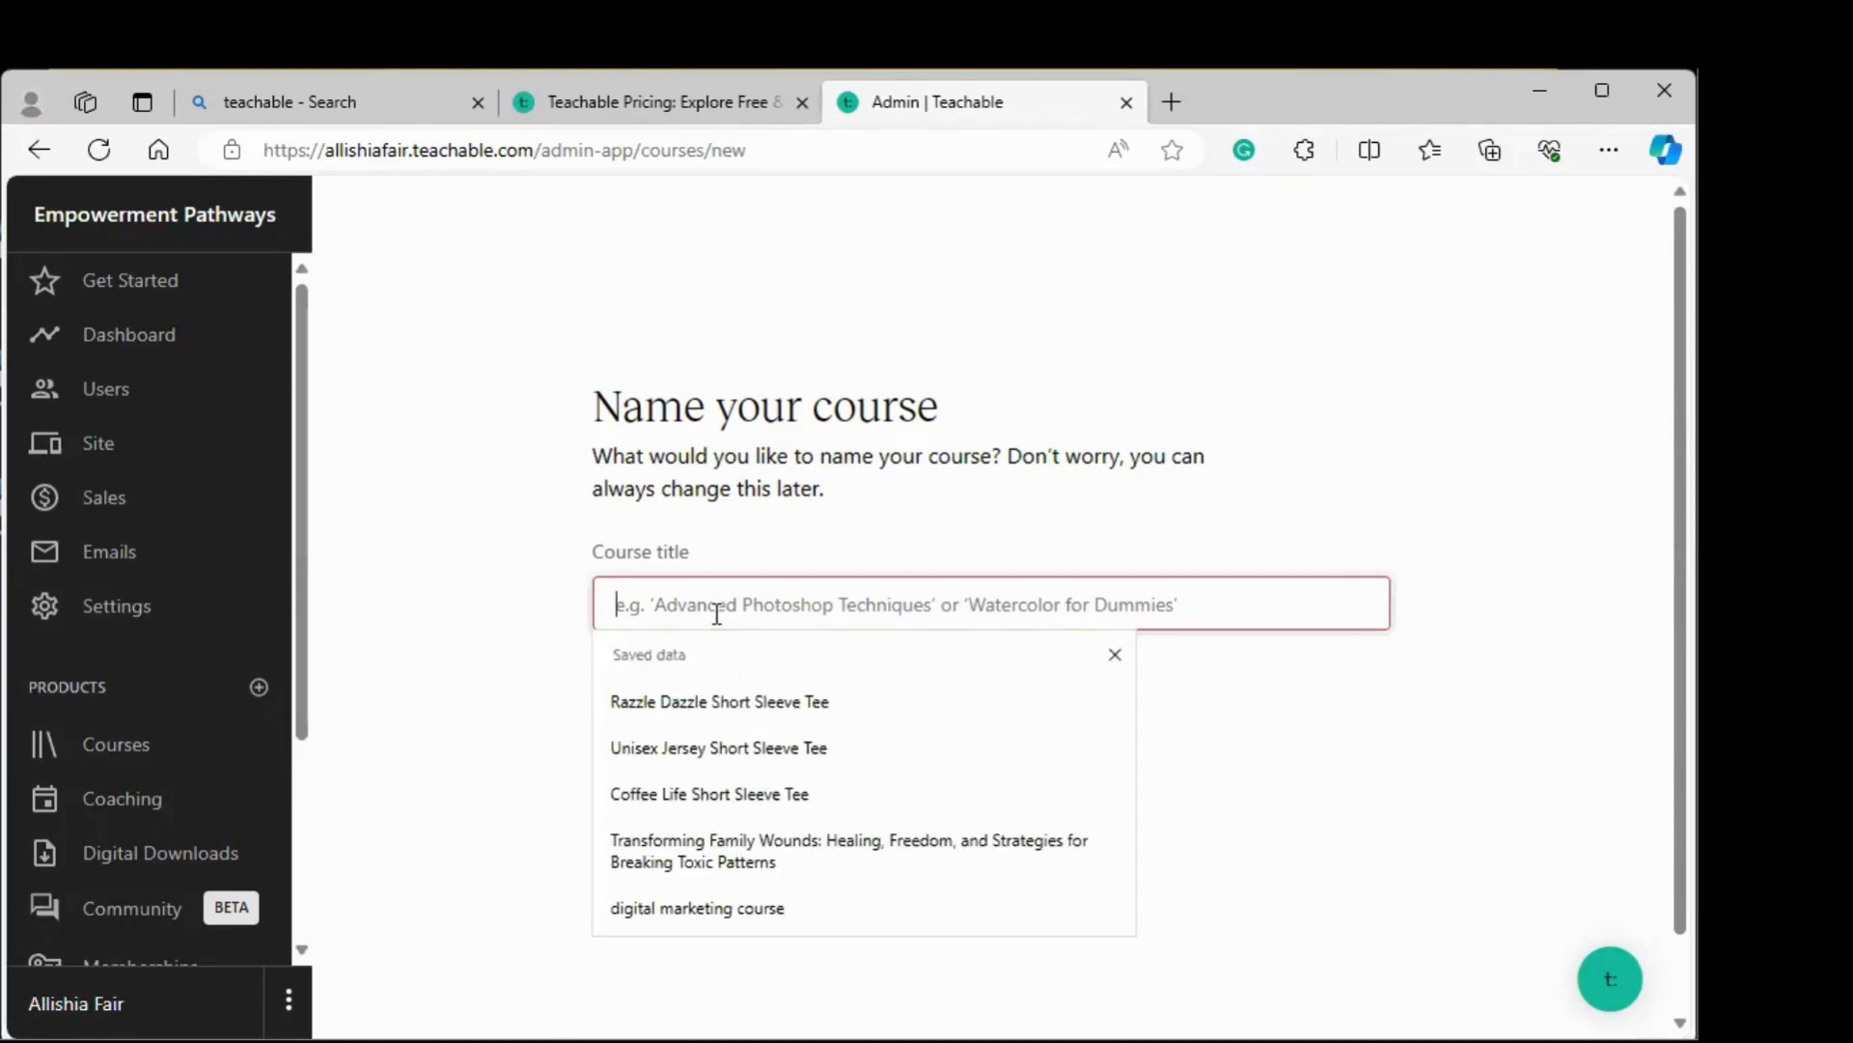
text(d)
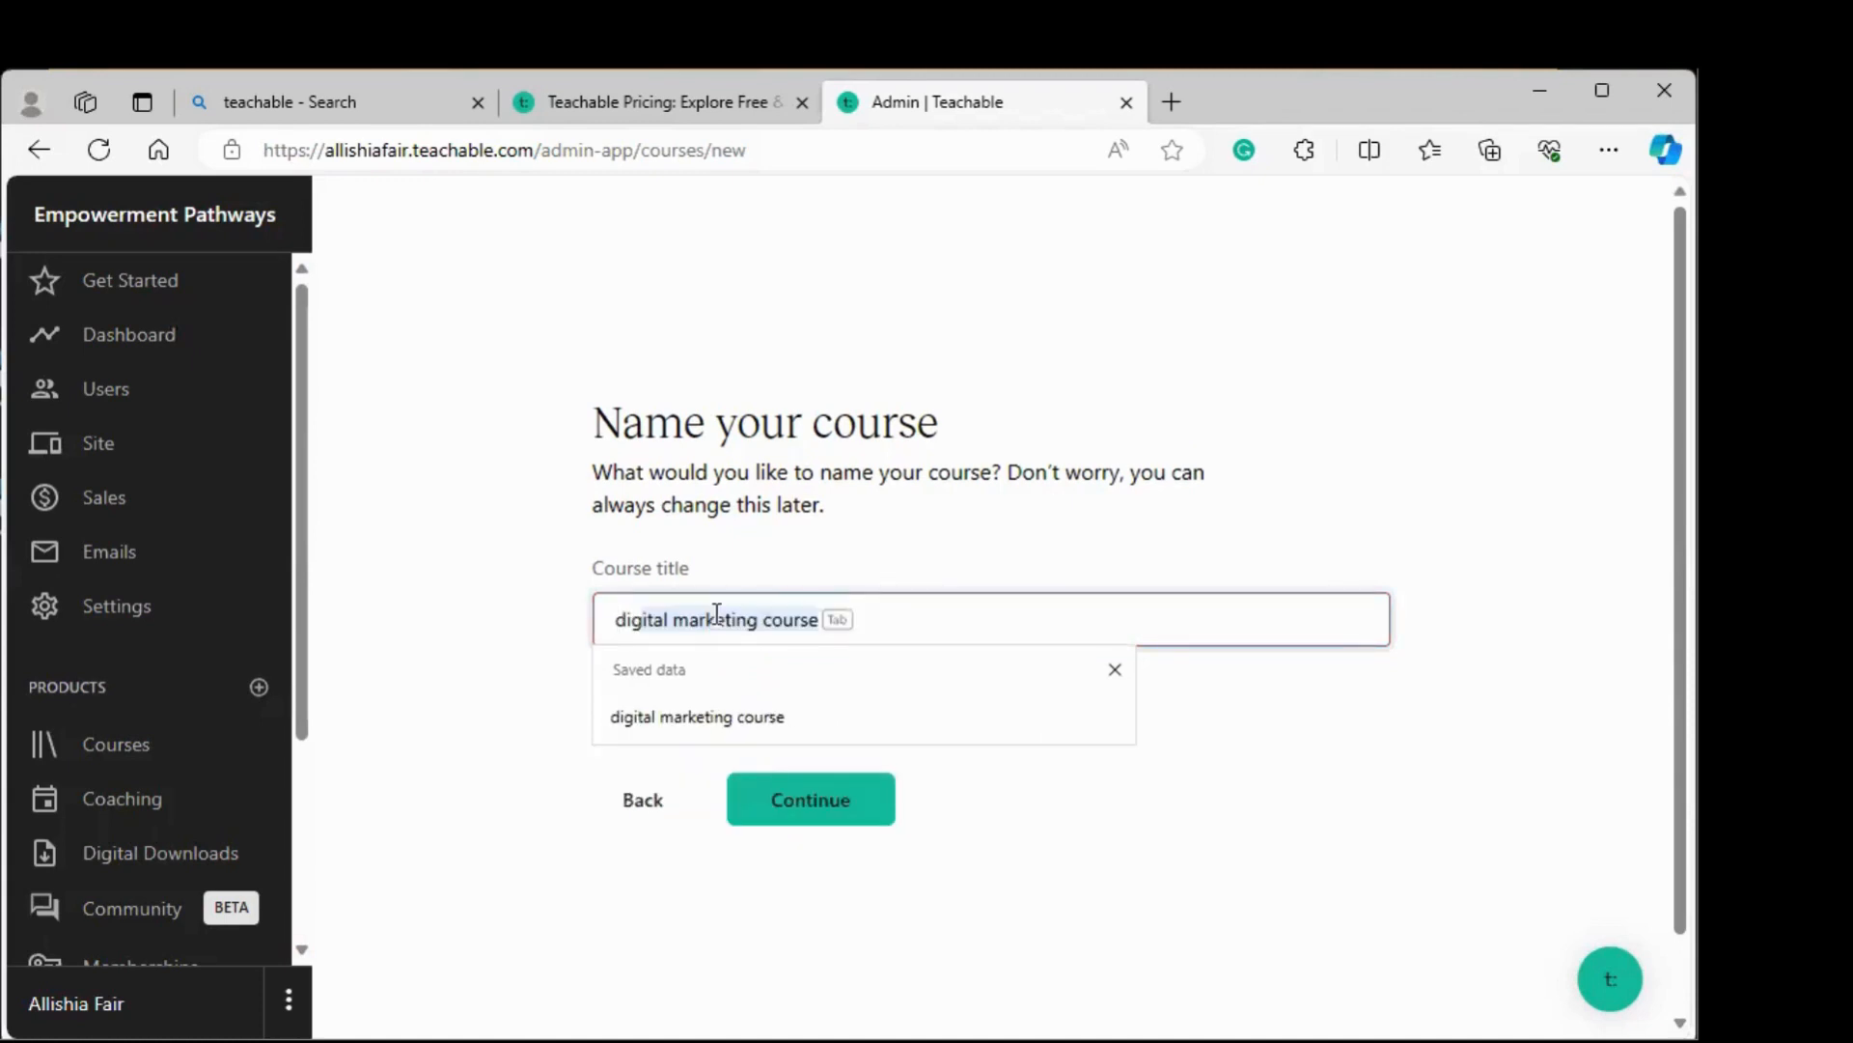
key(Tab)
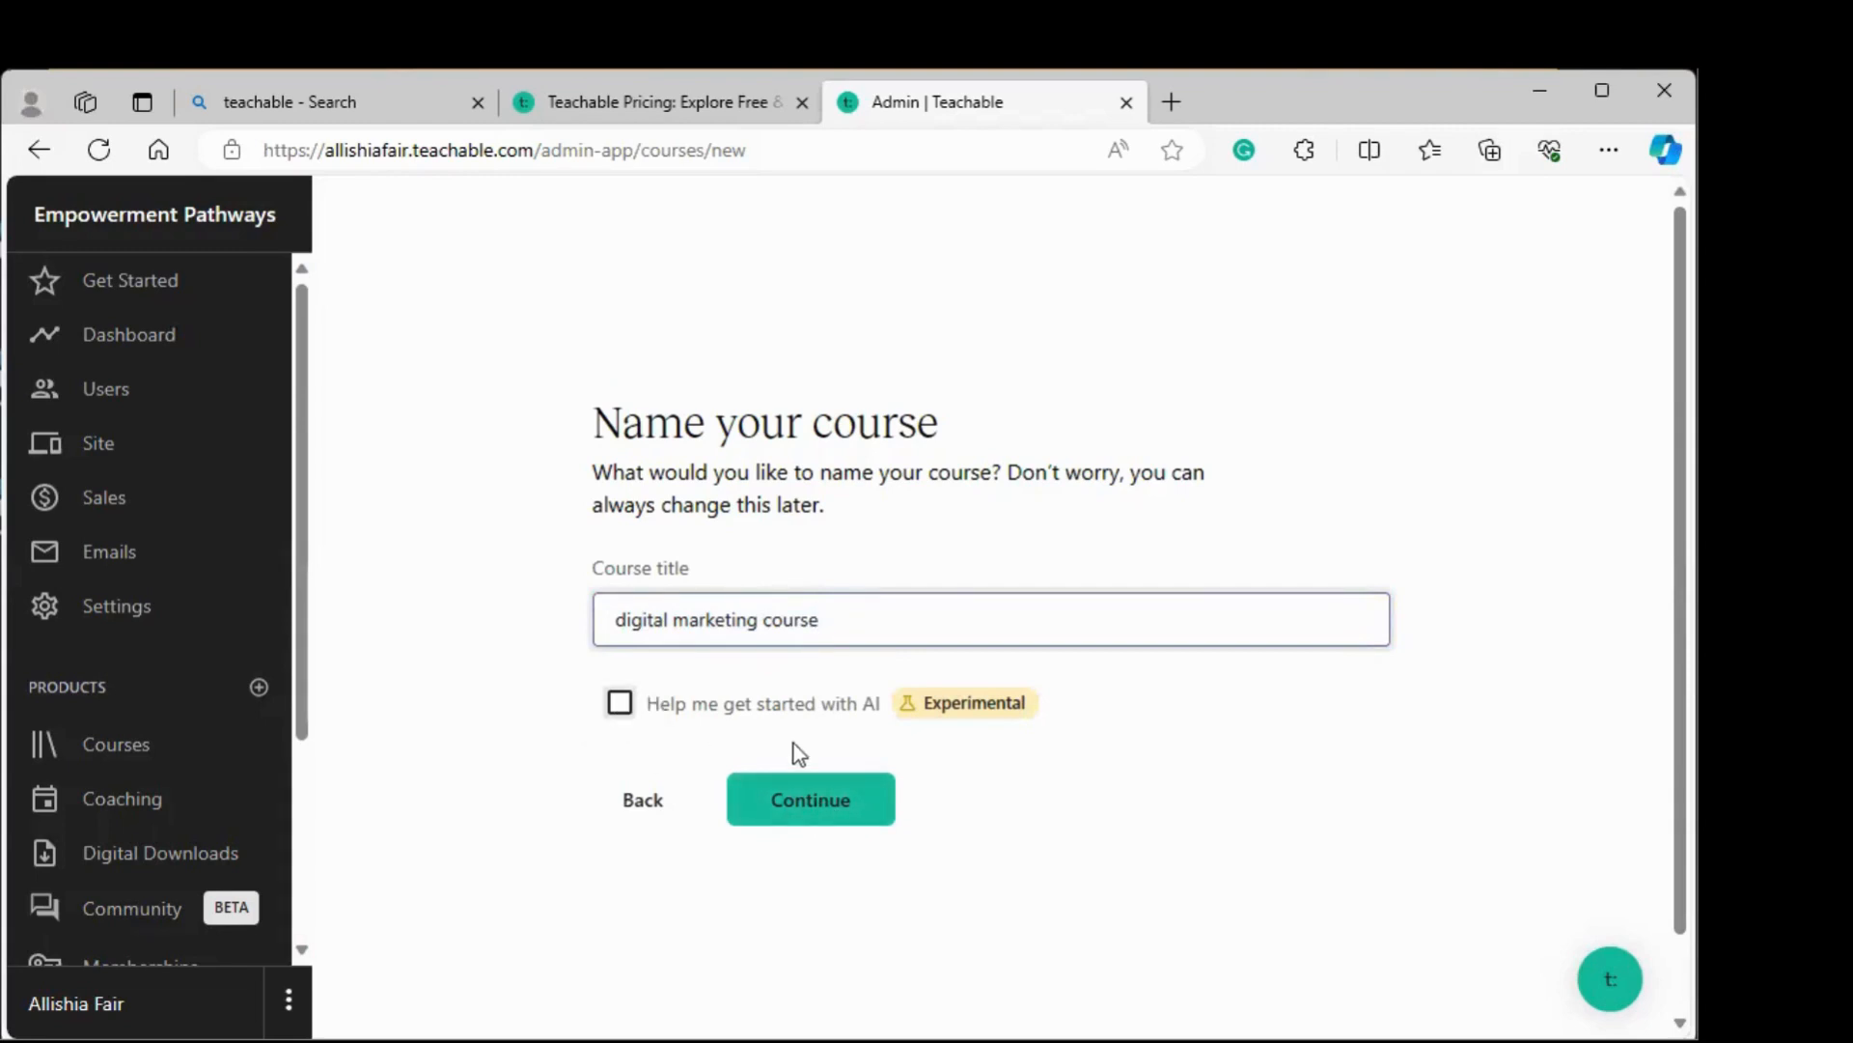
click(845, 799)
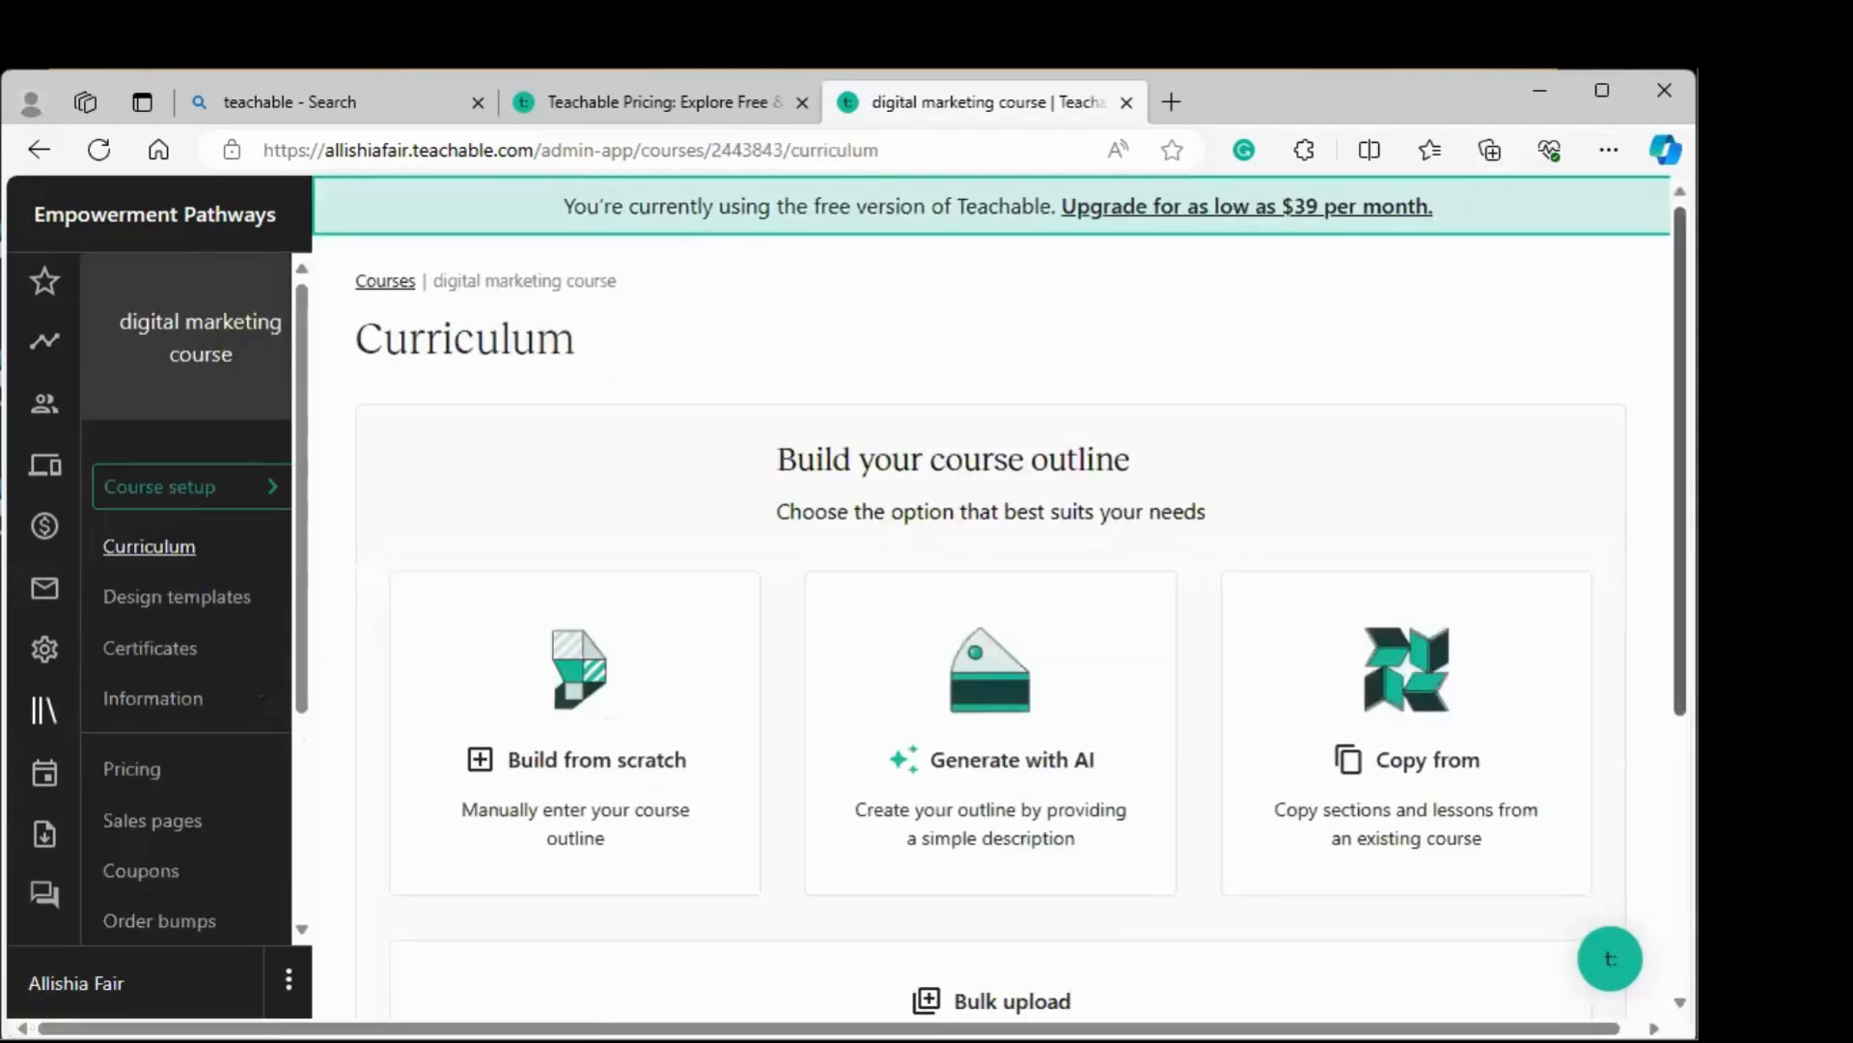
Start the course outline by building the curriculum from scratch.
scroll(1146, 941, down, 2)
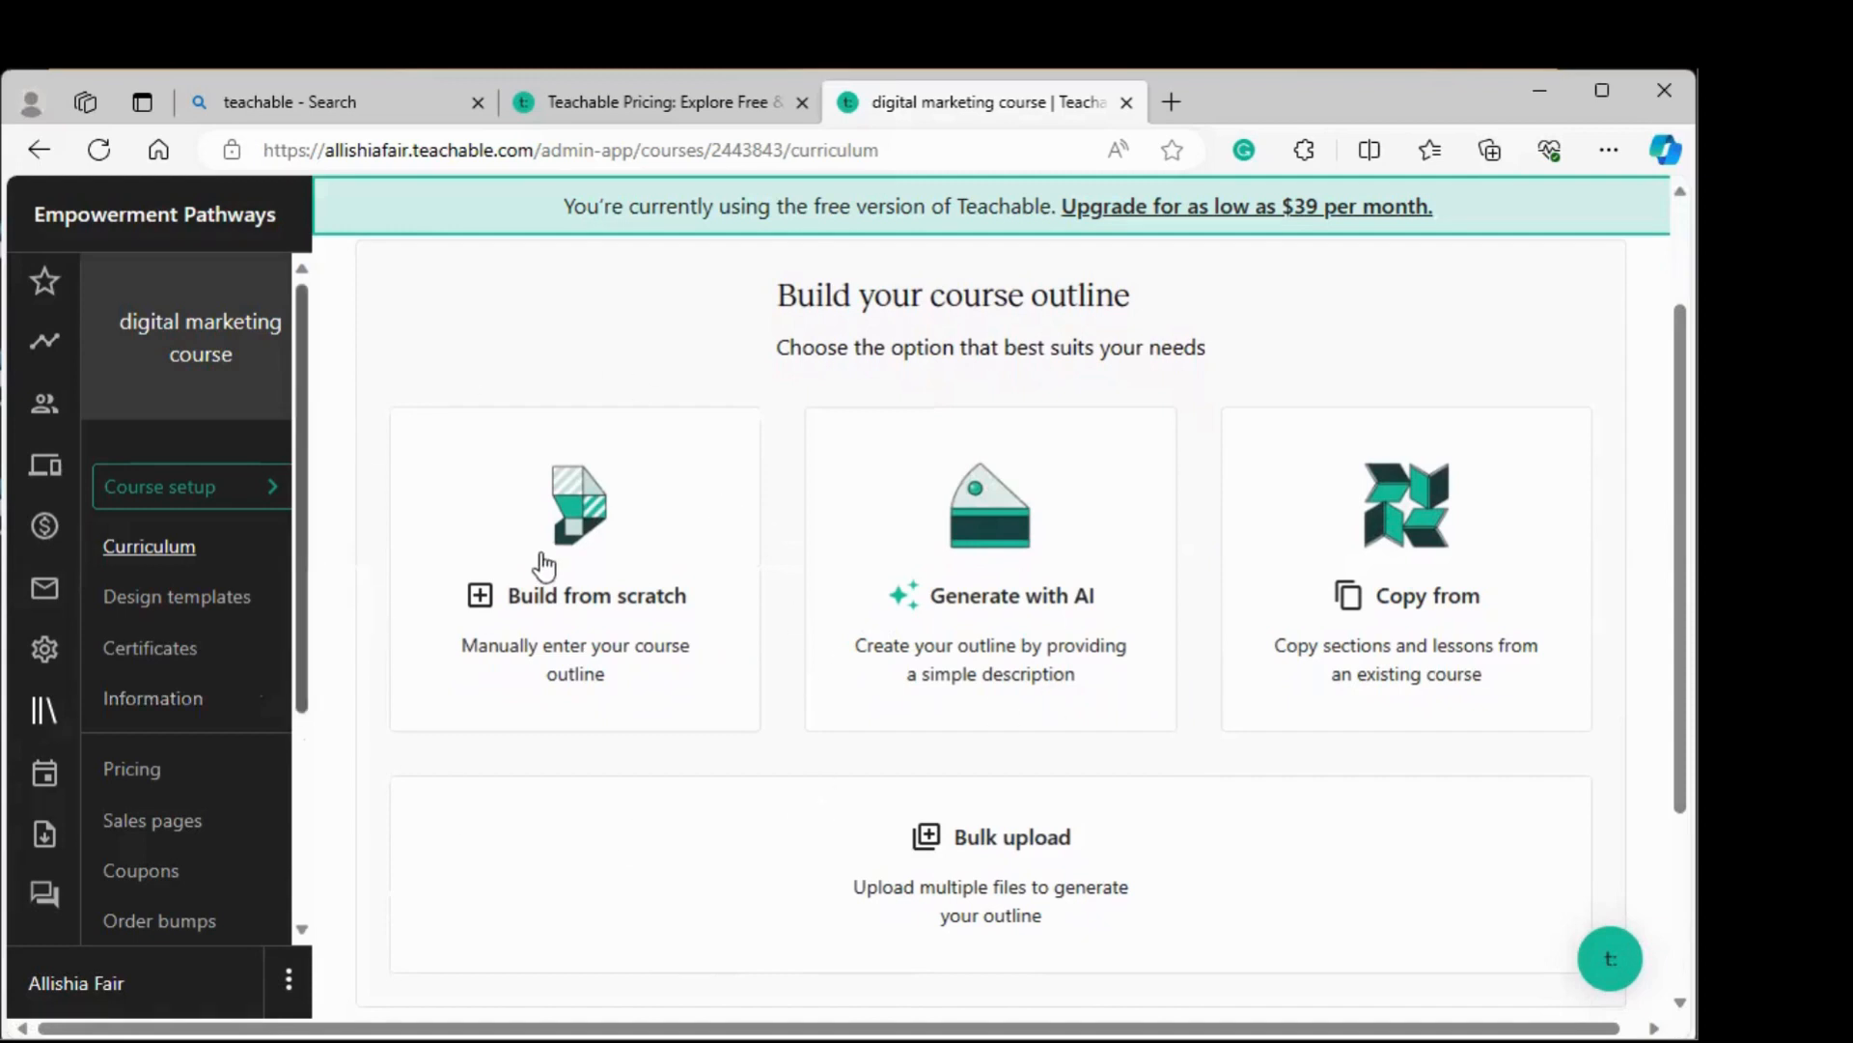
click(591, 673)
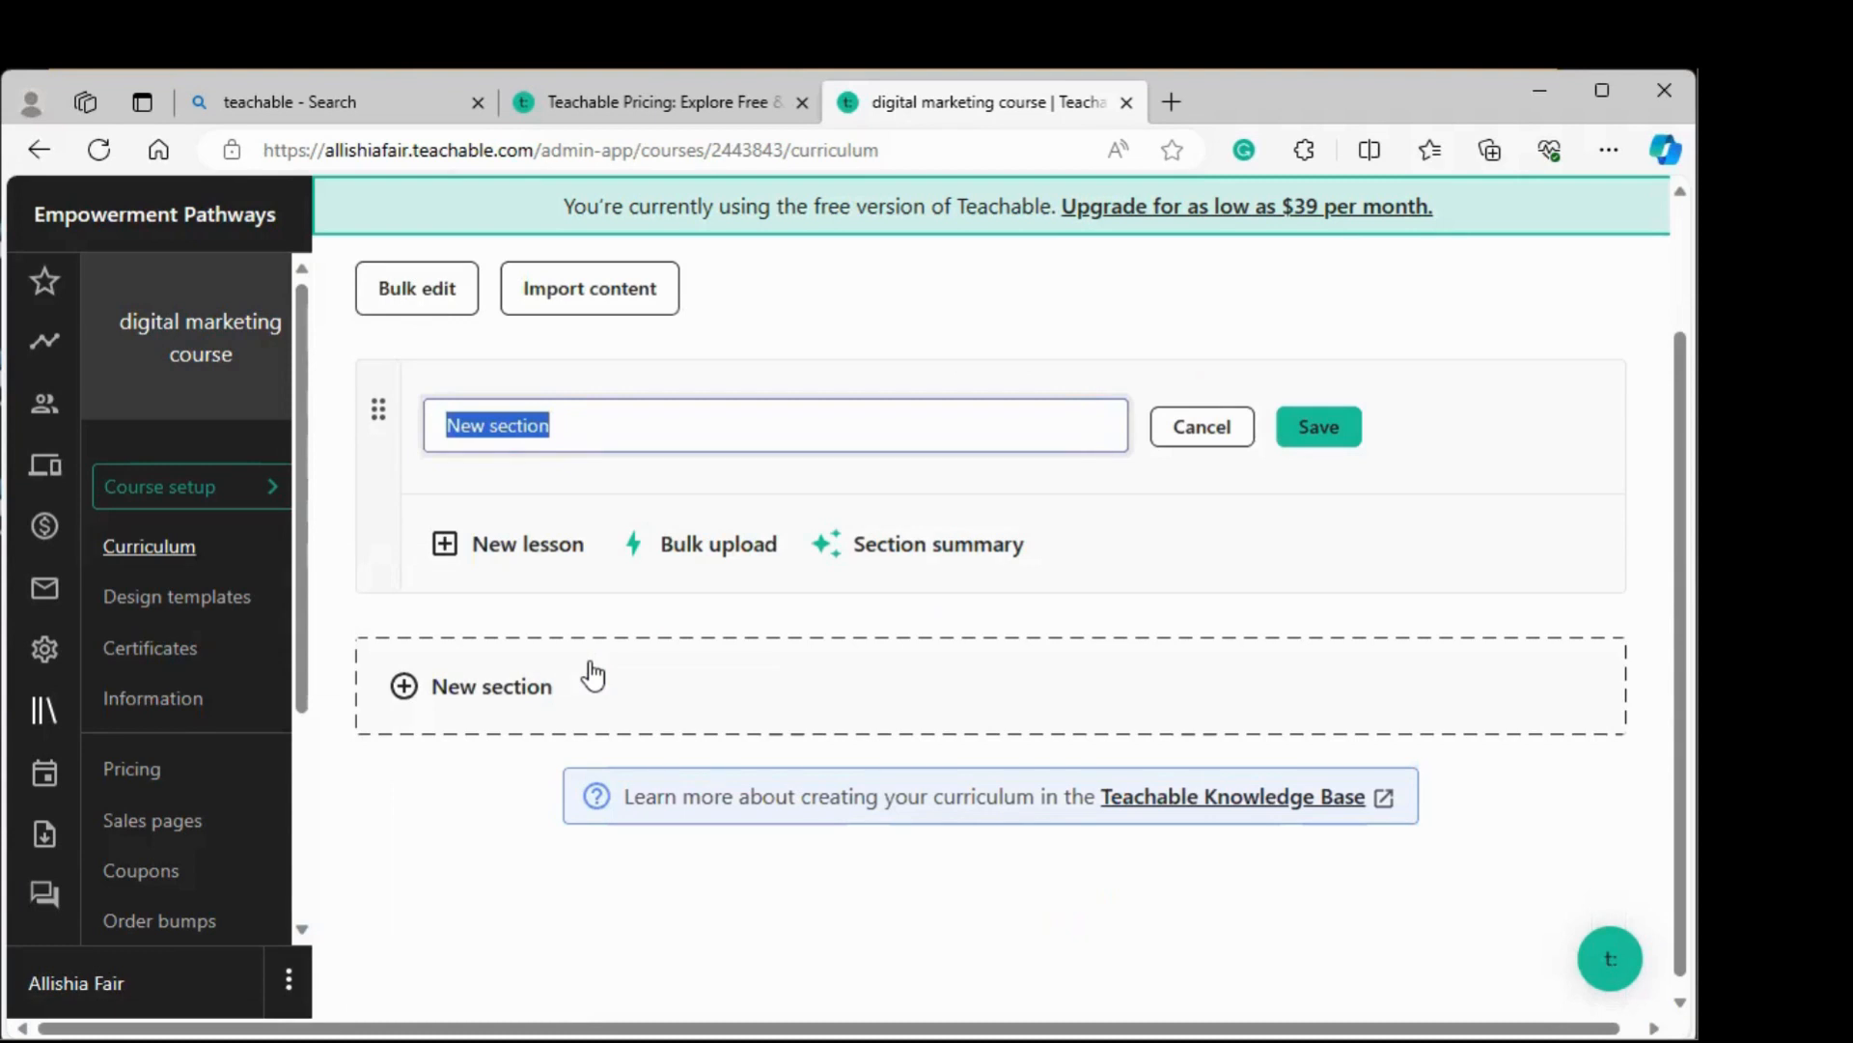
Name the new curriculum section "Intro" and save it.
text(INtro)
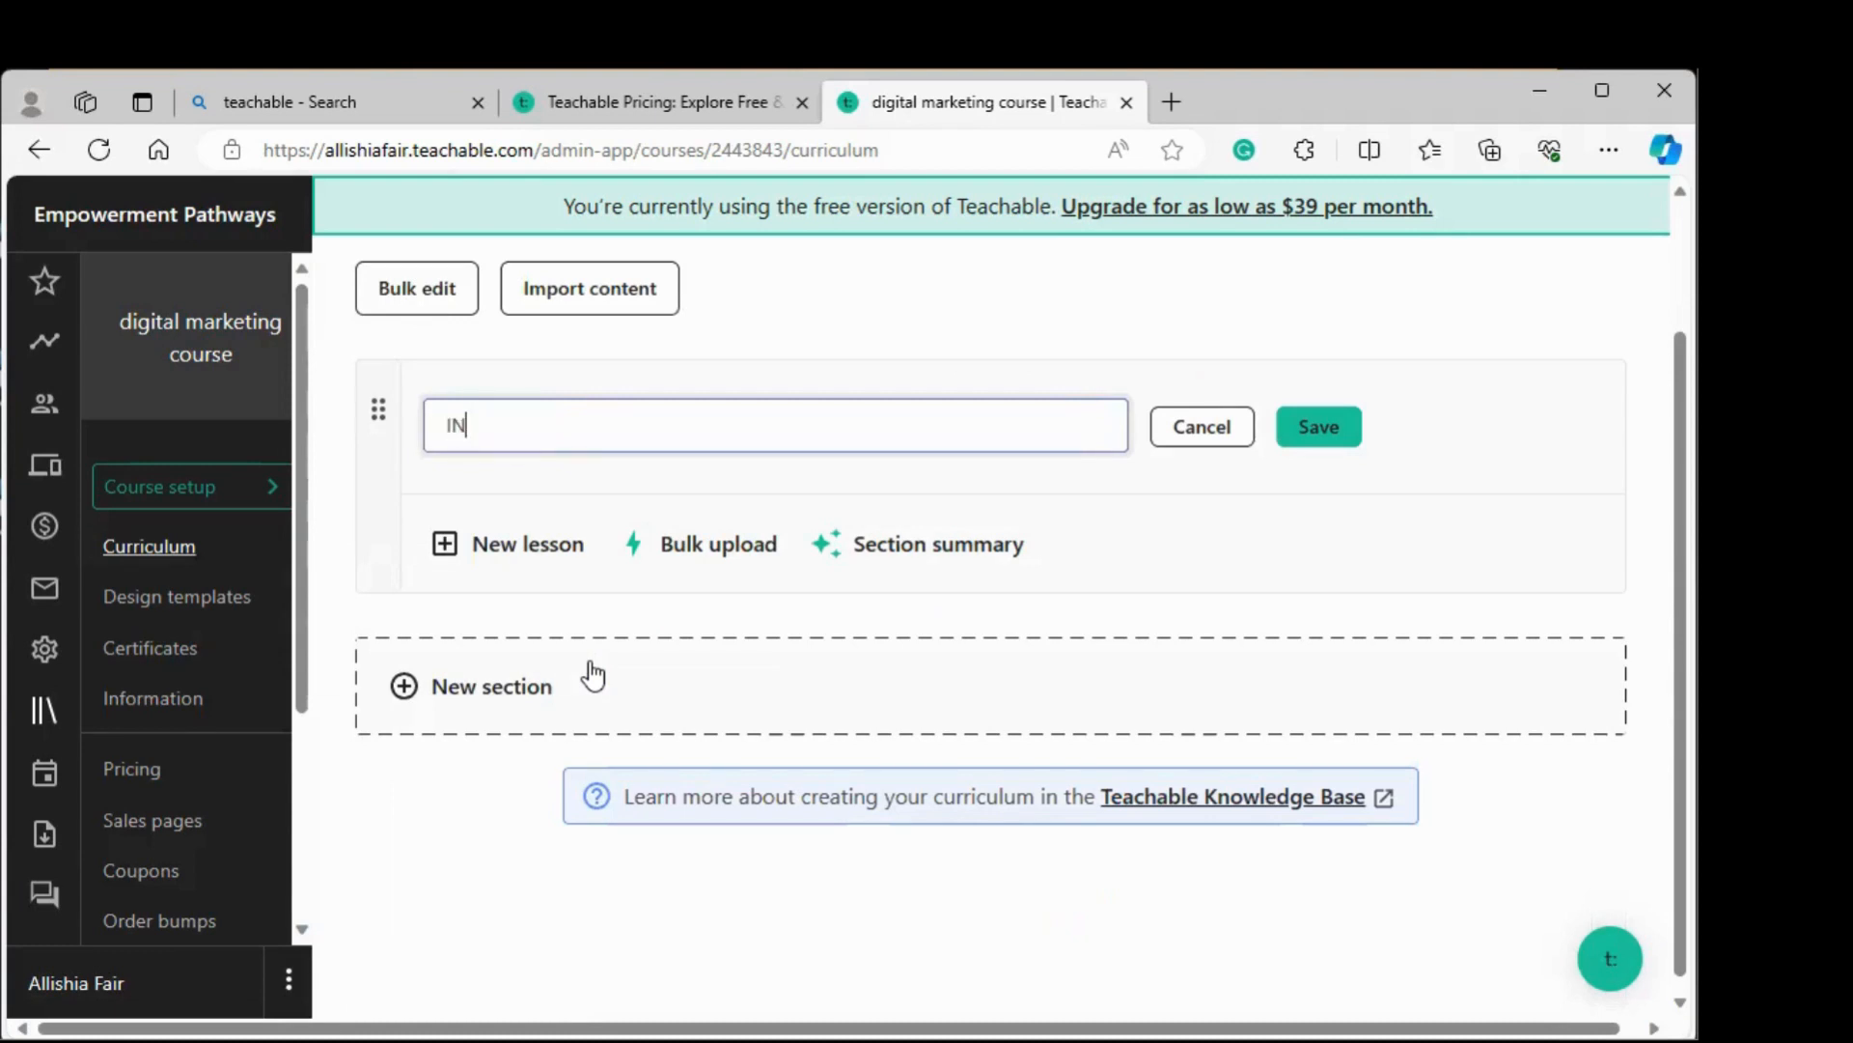
key(BackSpace)
key(BackSpace)
key(BackSpace)
key(BackSpace)
key(BackSpace)
text(Intro)
click(1325, 440)
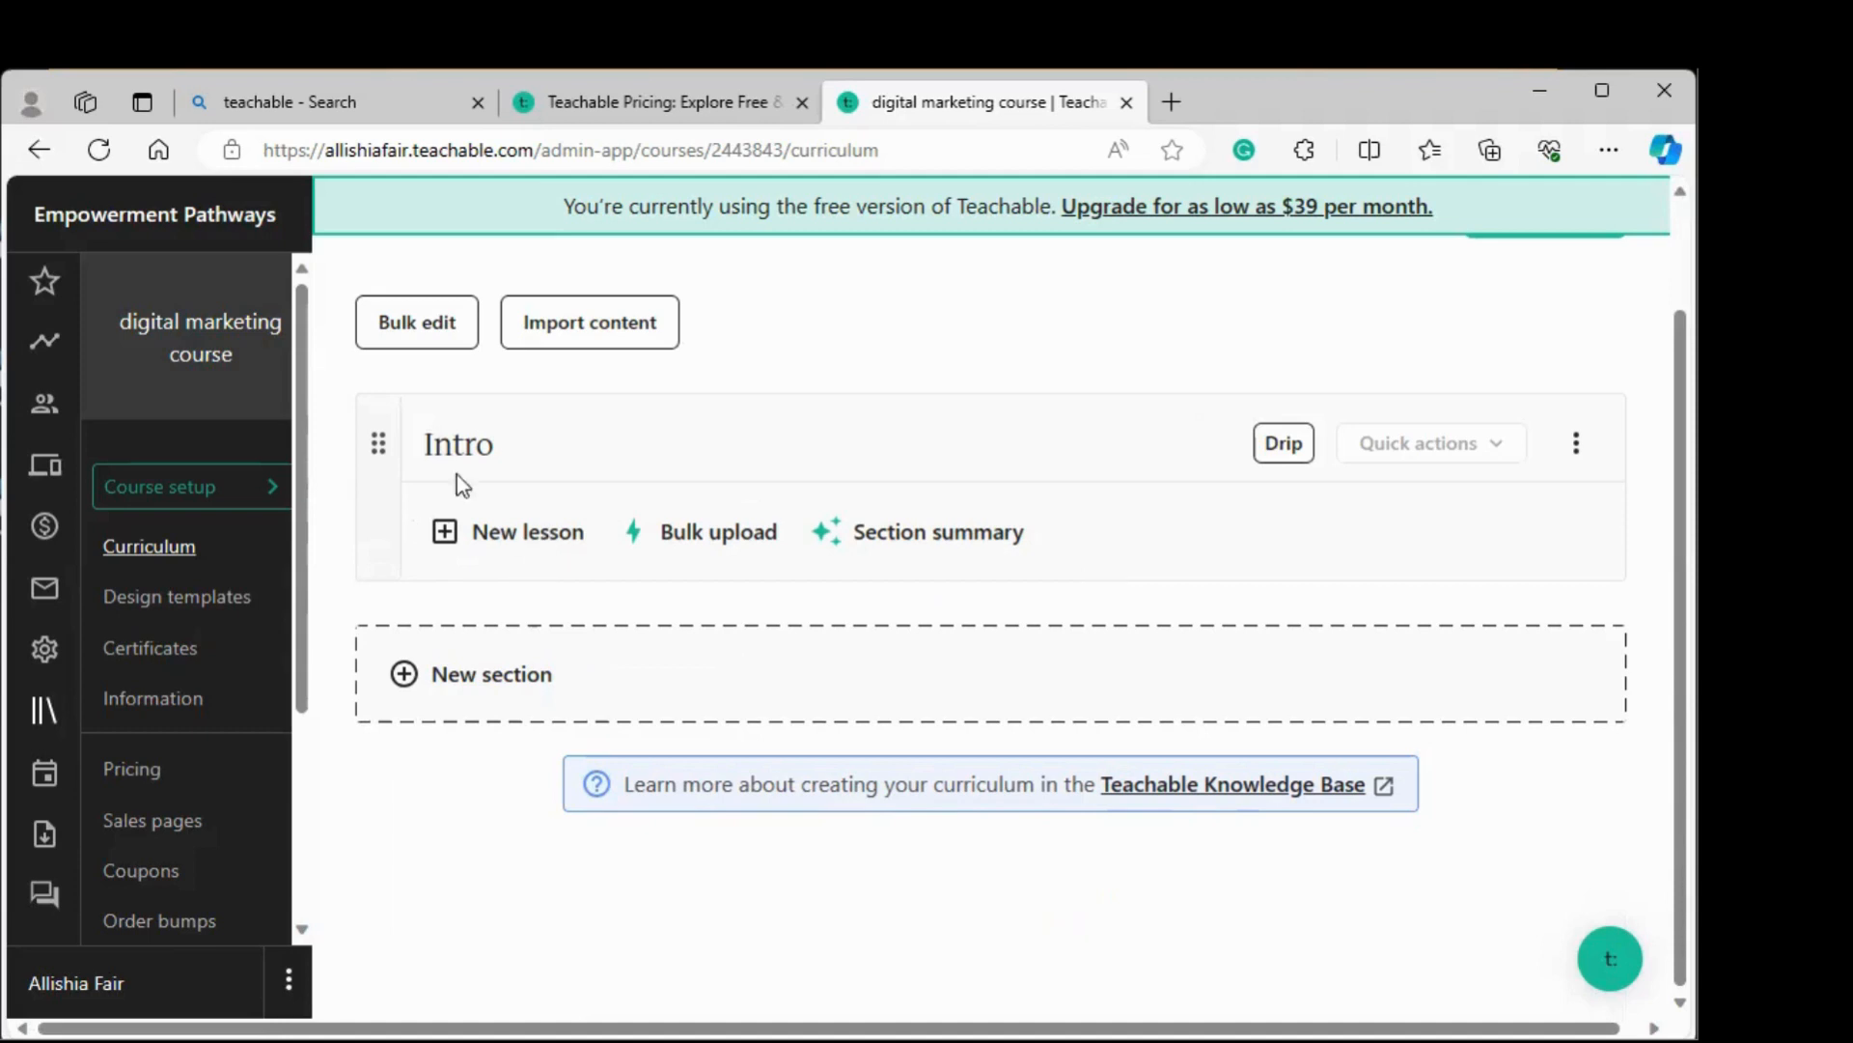
Add a lesson named "Lesson One" to the Intro section and check the section's rename, duplicate and delete options.
click(529, 533)
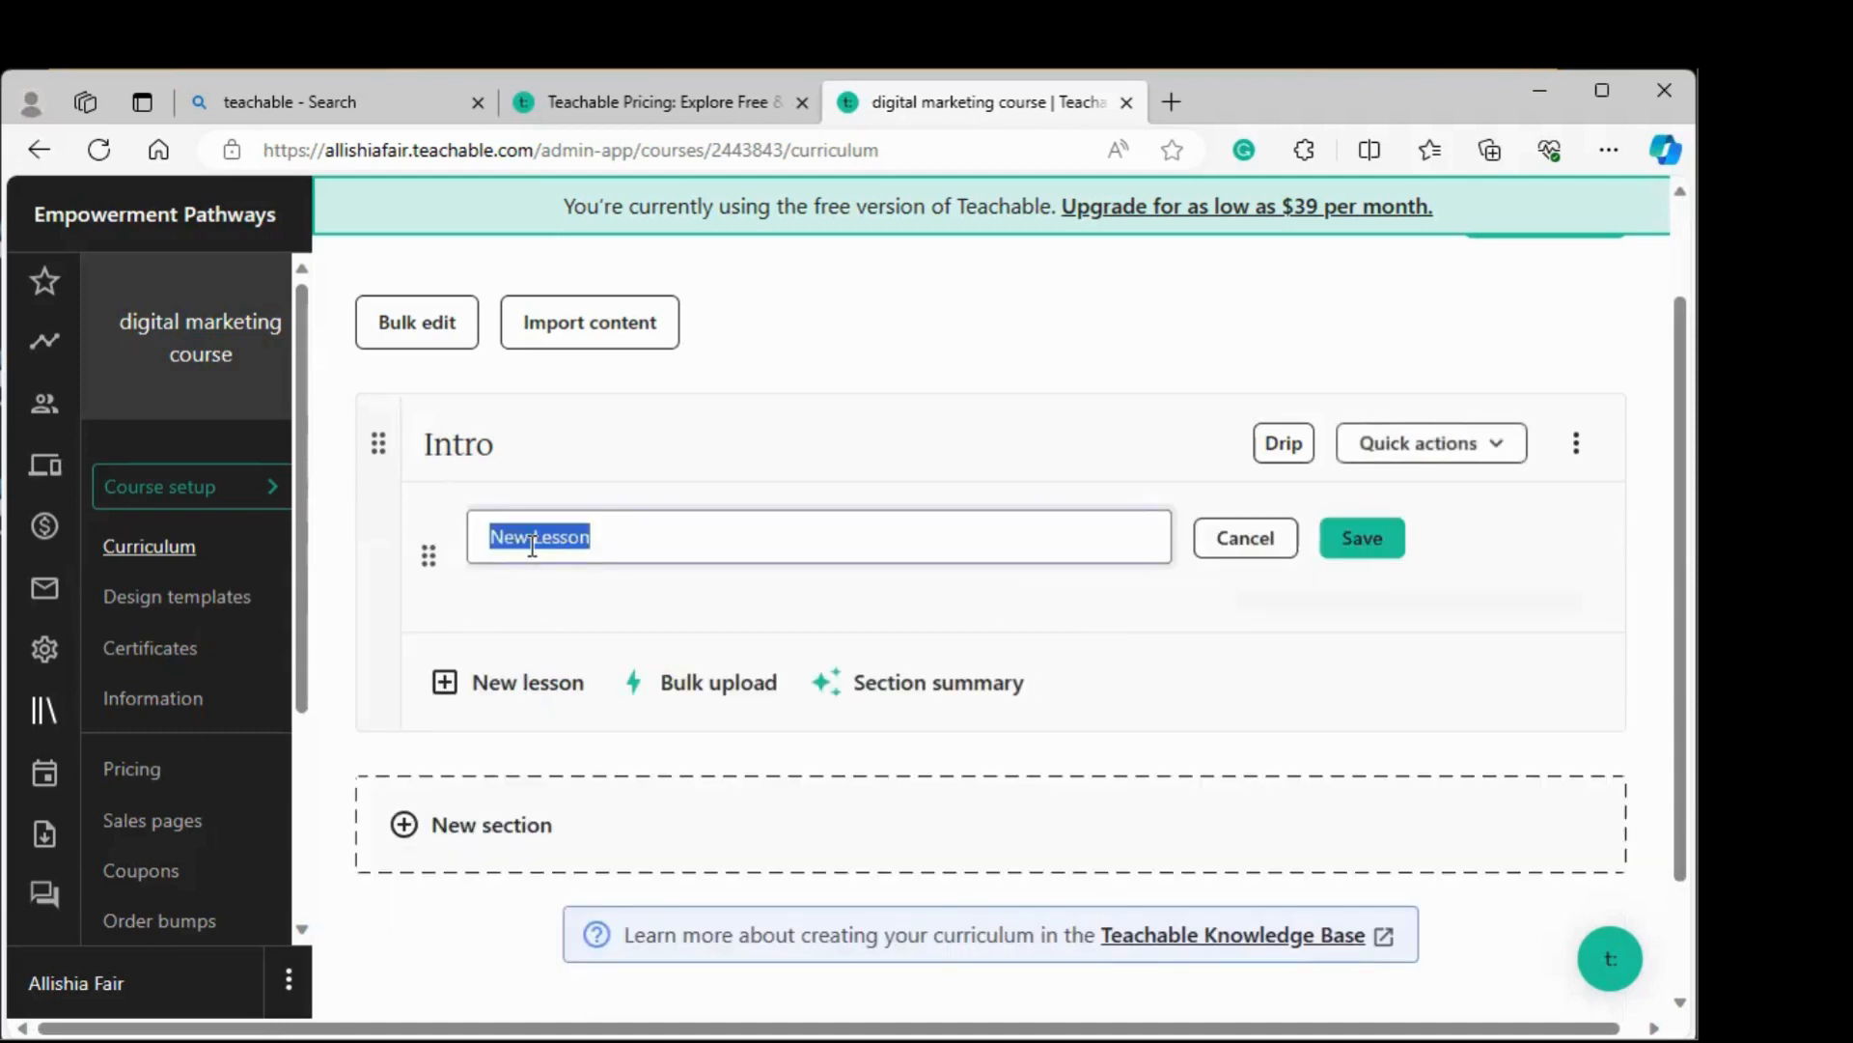
key(BackSpace)
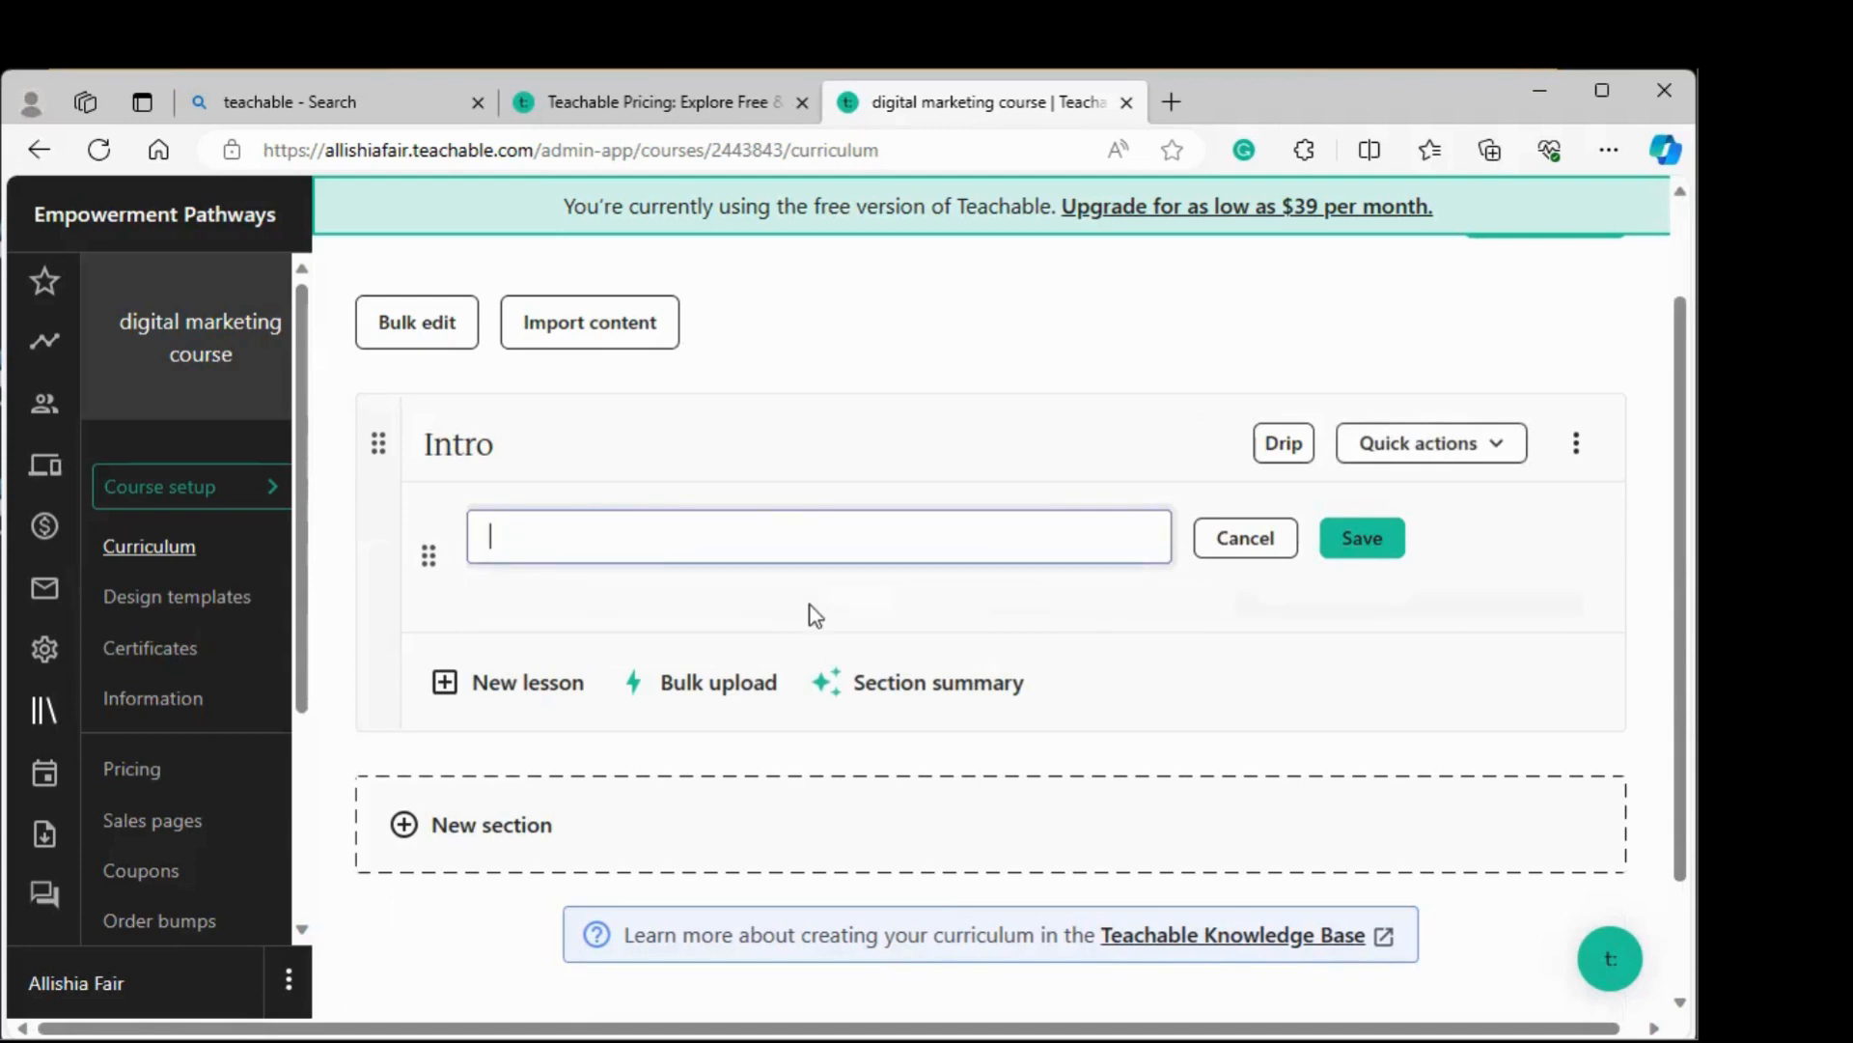
text(Lesson One)
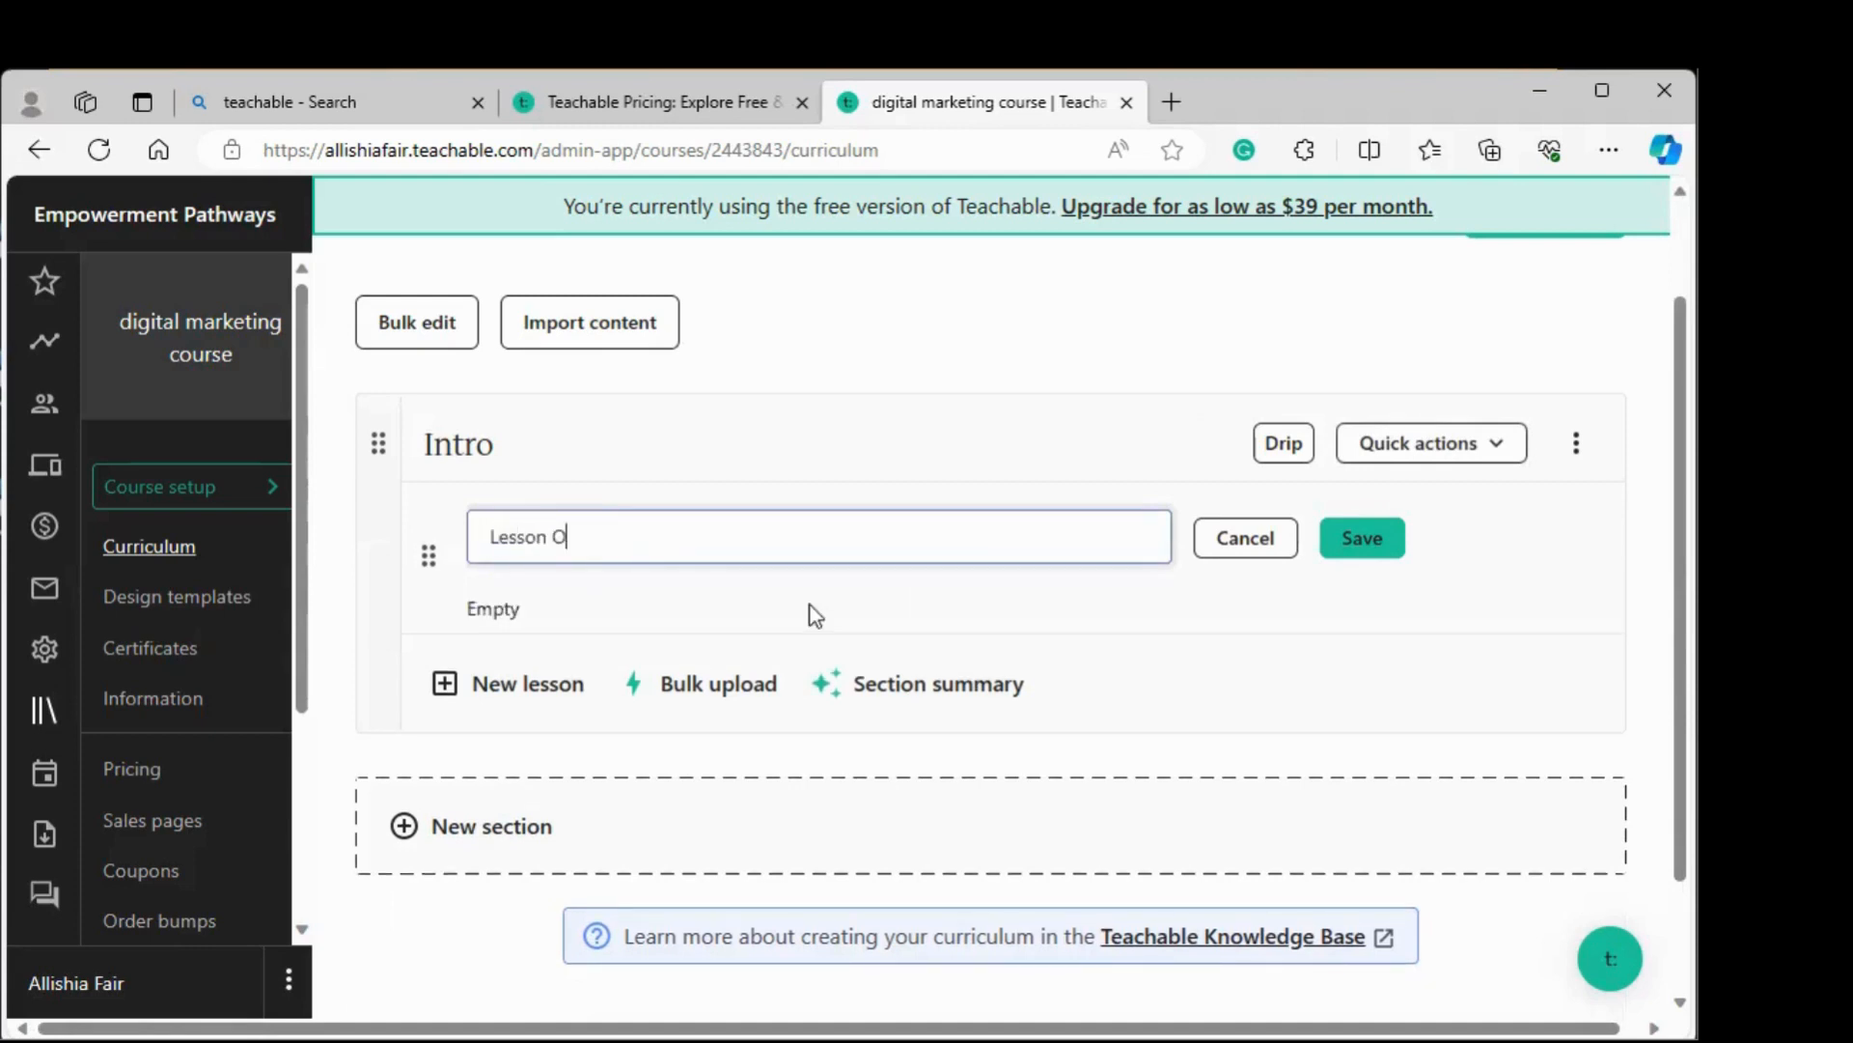
click(1396, 537)
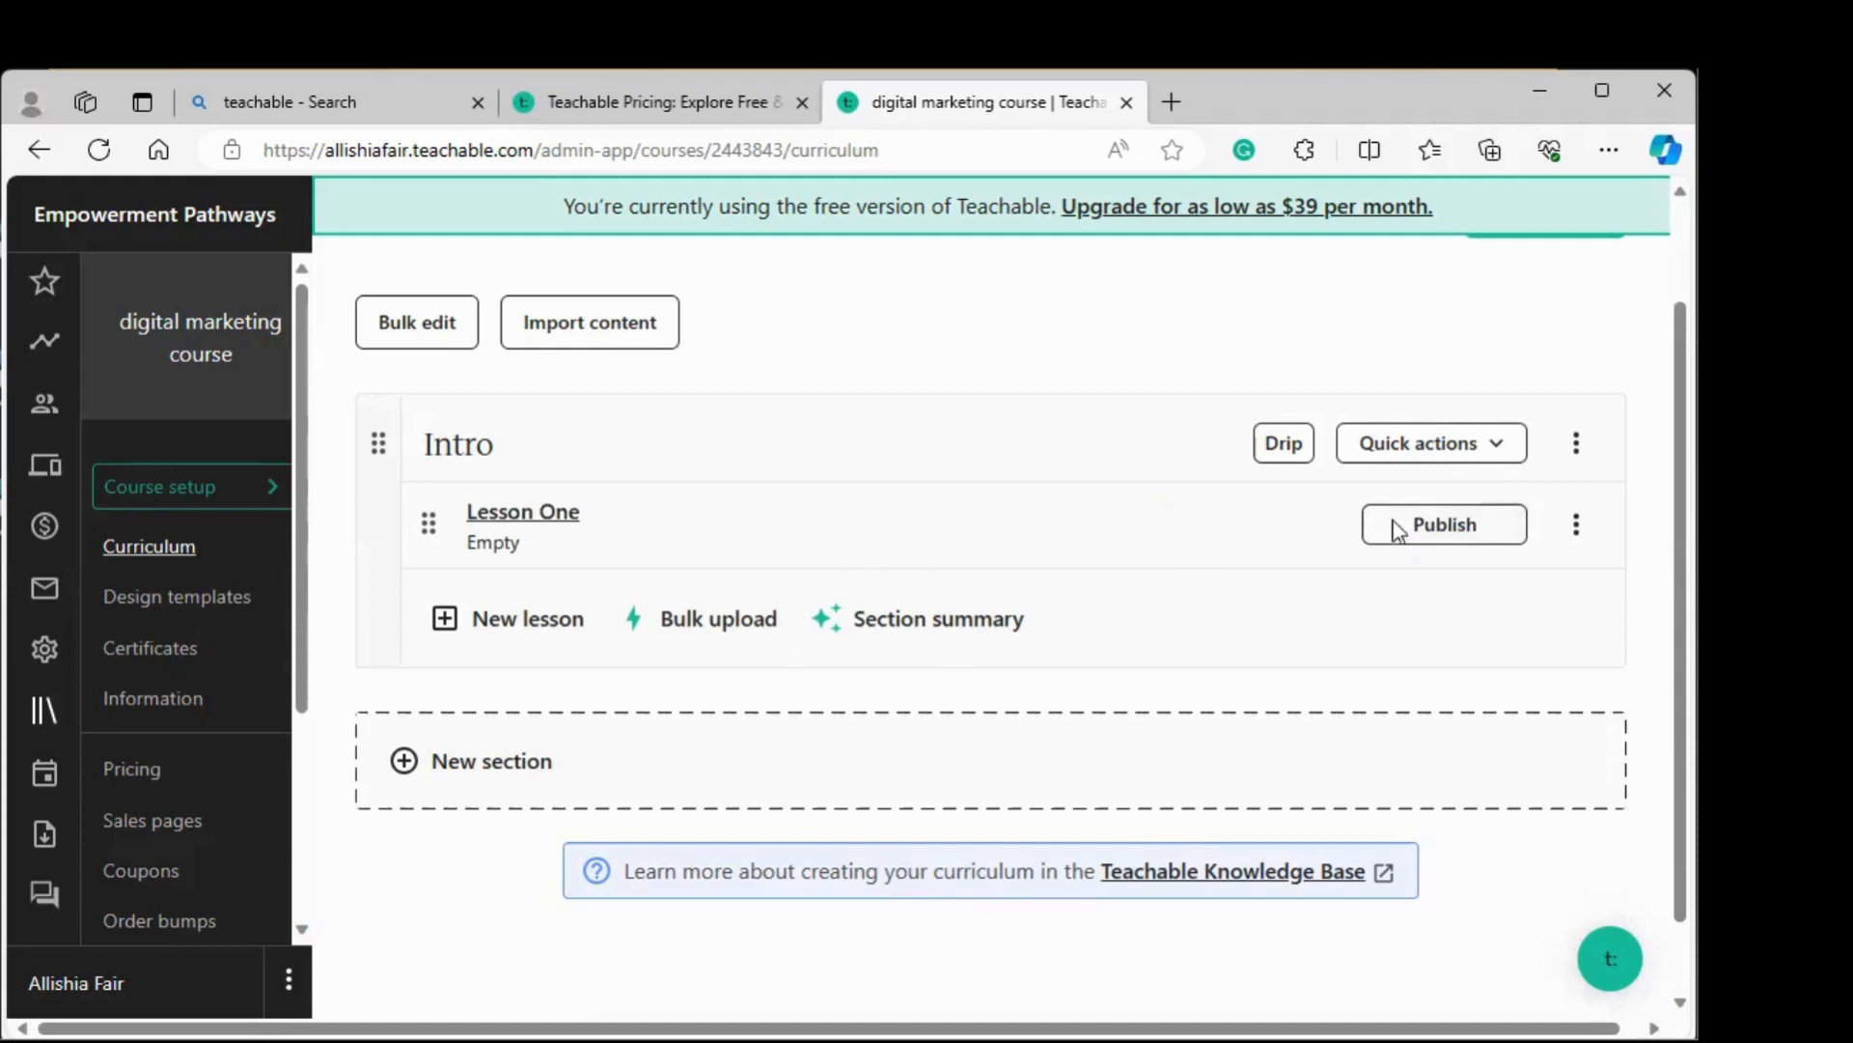
click(1578, 444)
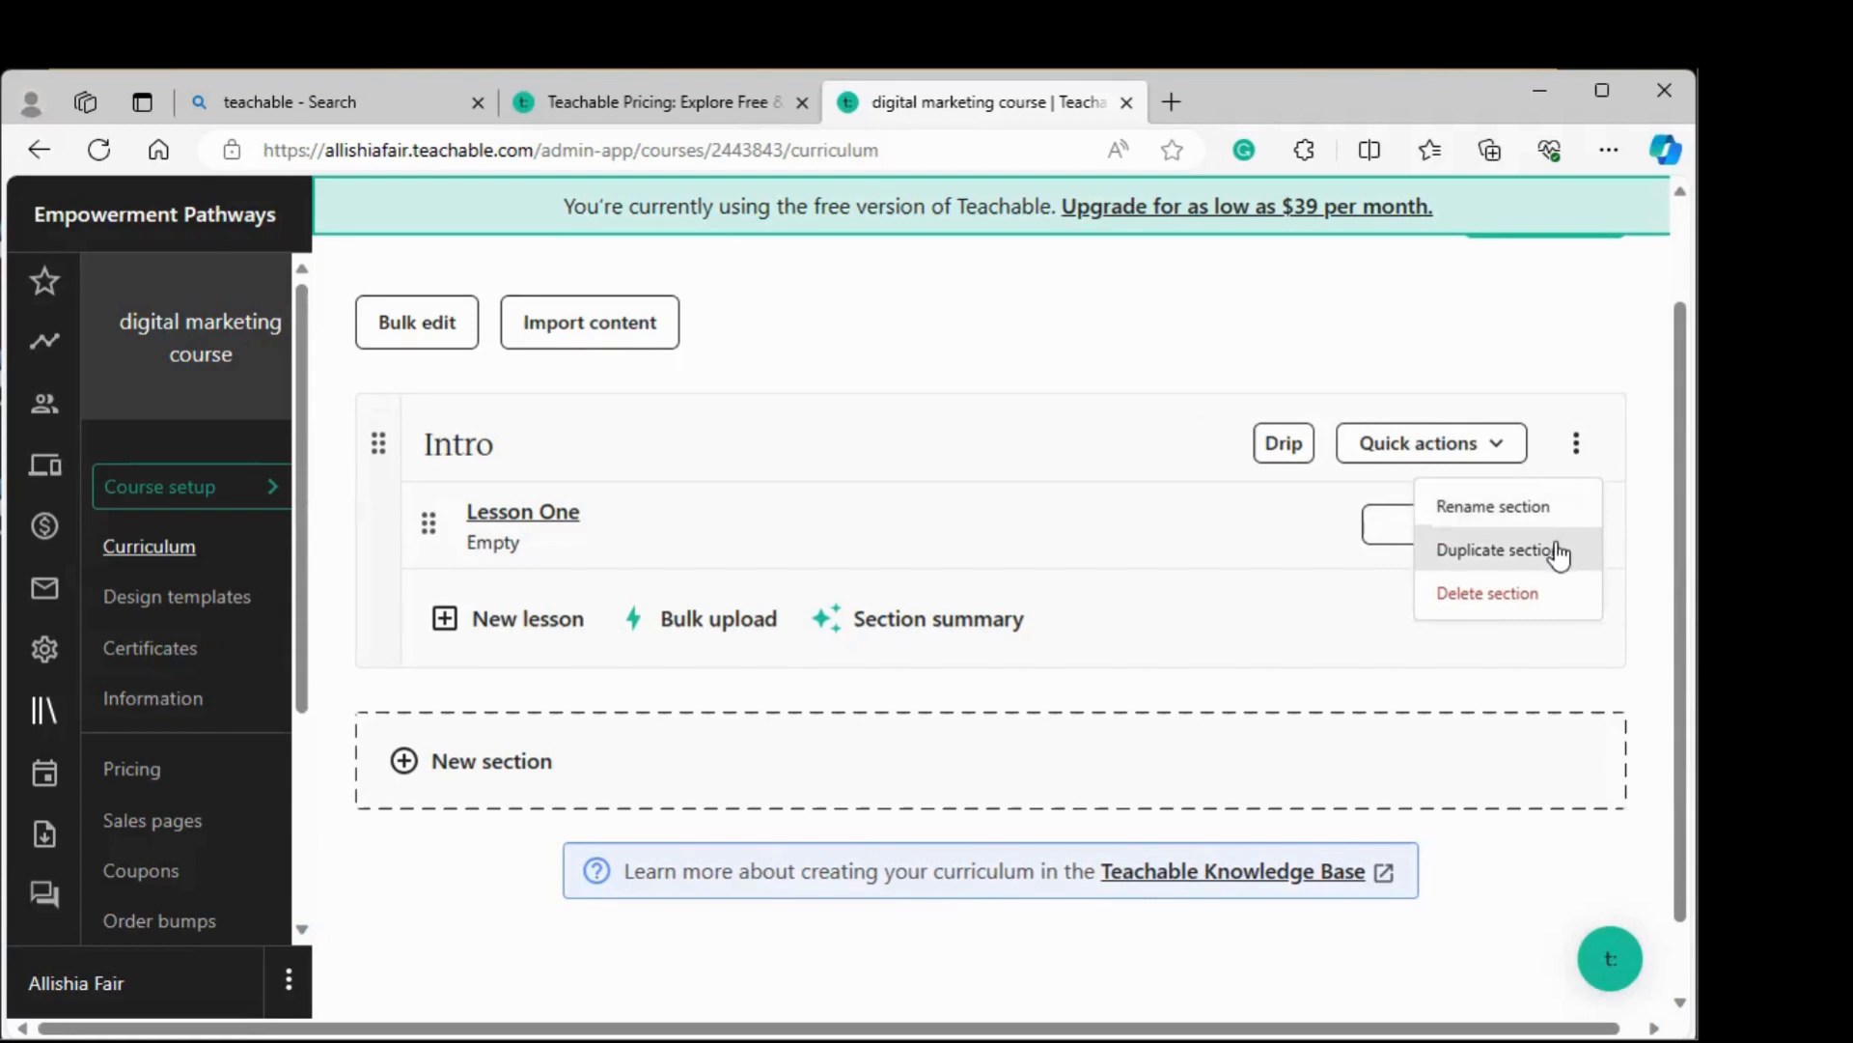
click(985, 550)
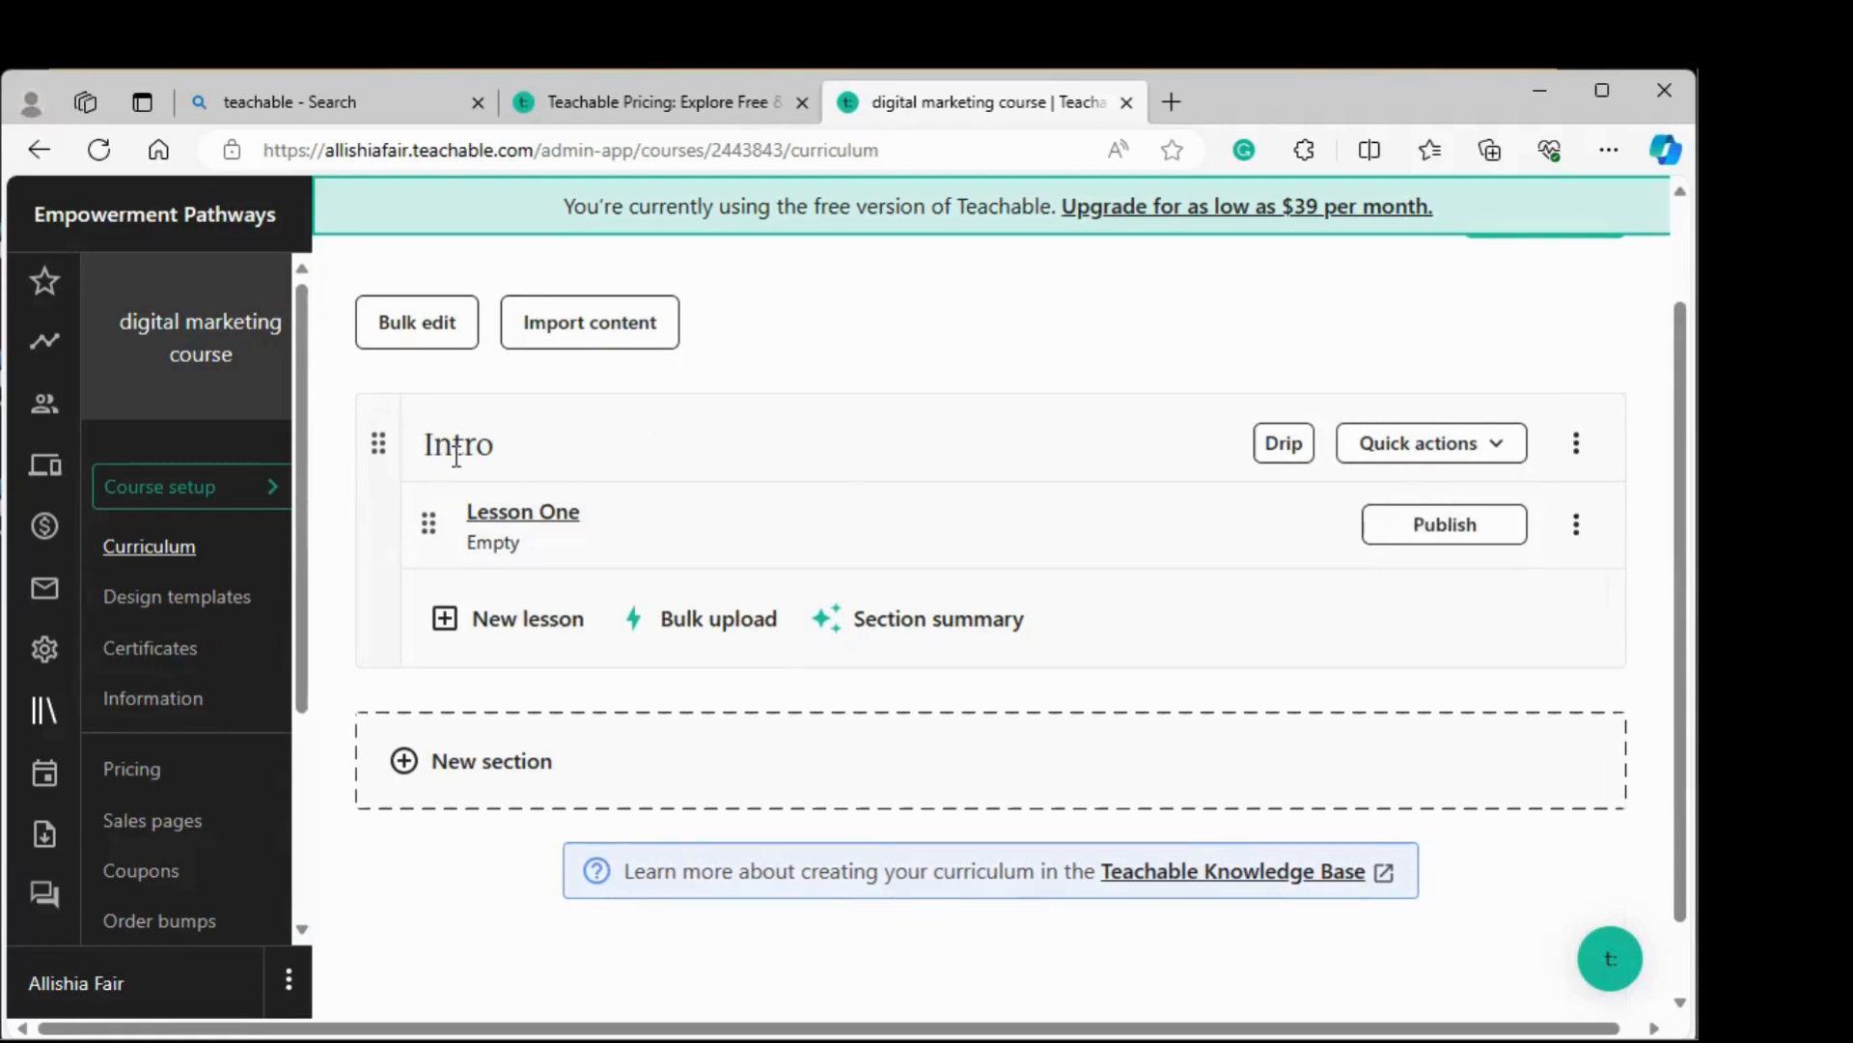
Open Lesson One, skip the open-ended questions tip, and review the available content types, educational, marketing and advanced tools, apps and lesson settings.
click(533, 519)
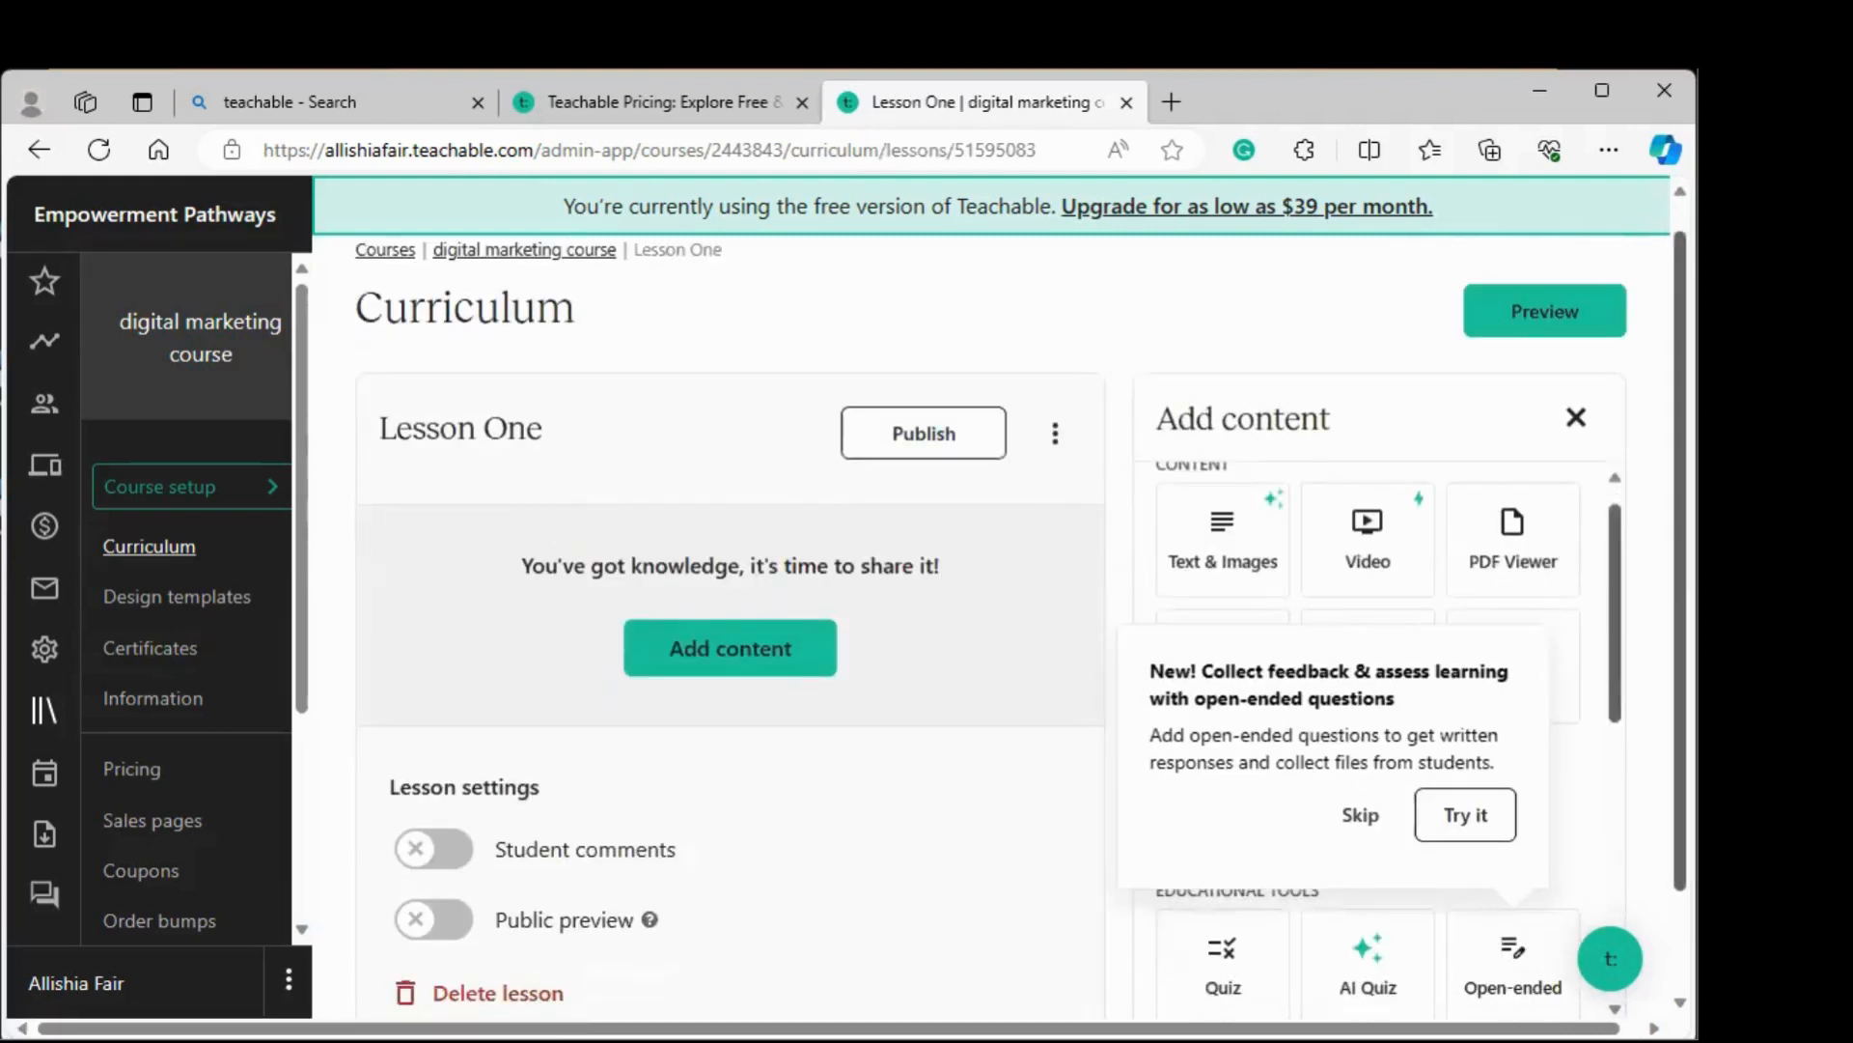
scroll(1681, 579, down, 1)
scroll(1615, 579, up, 1)
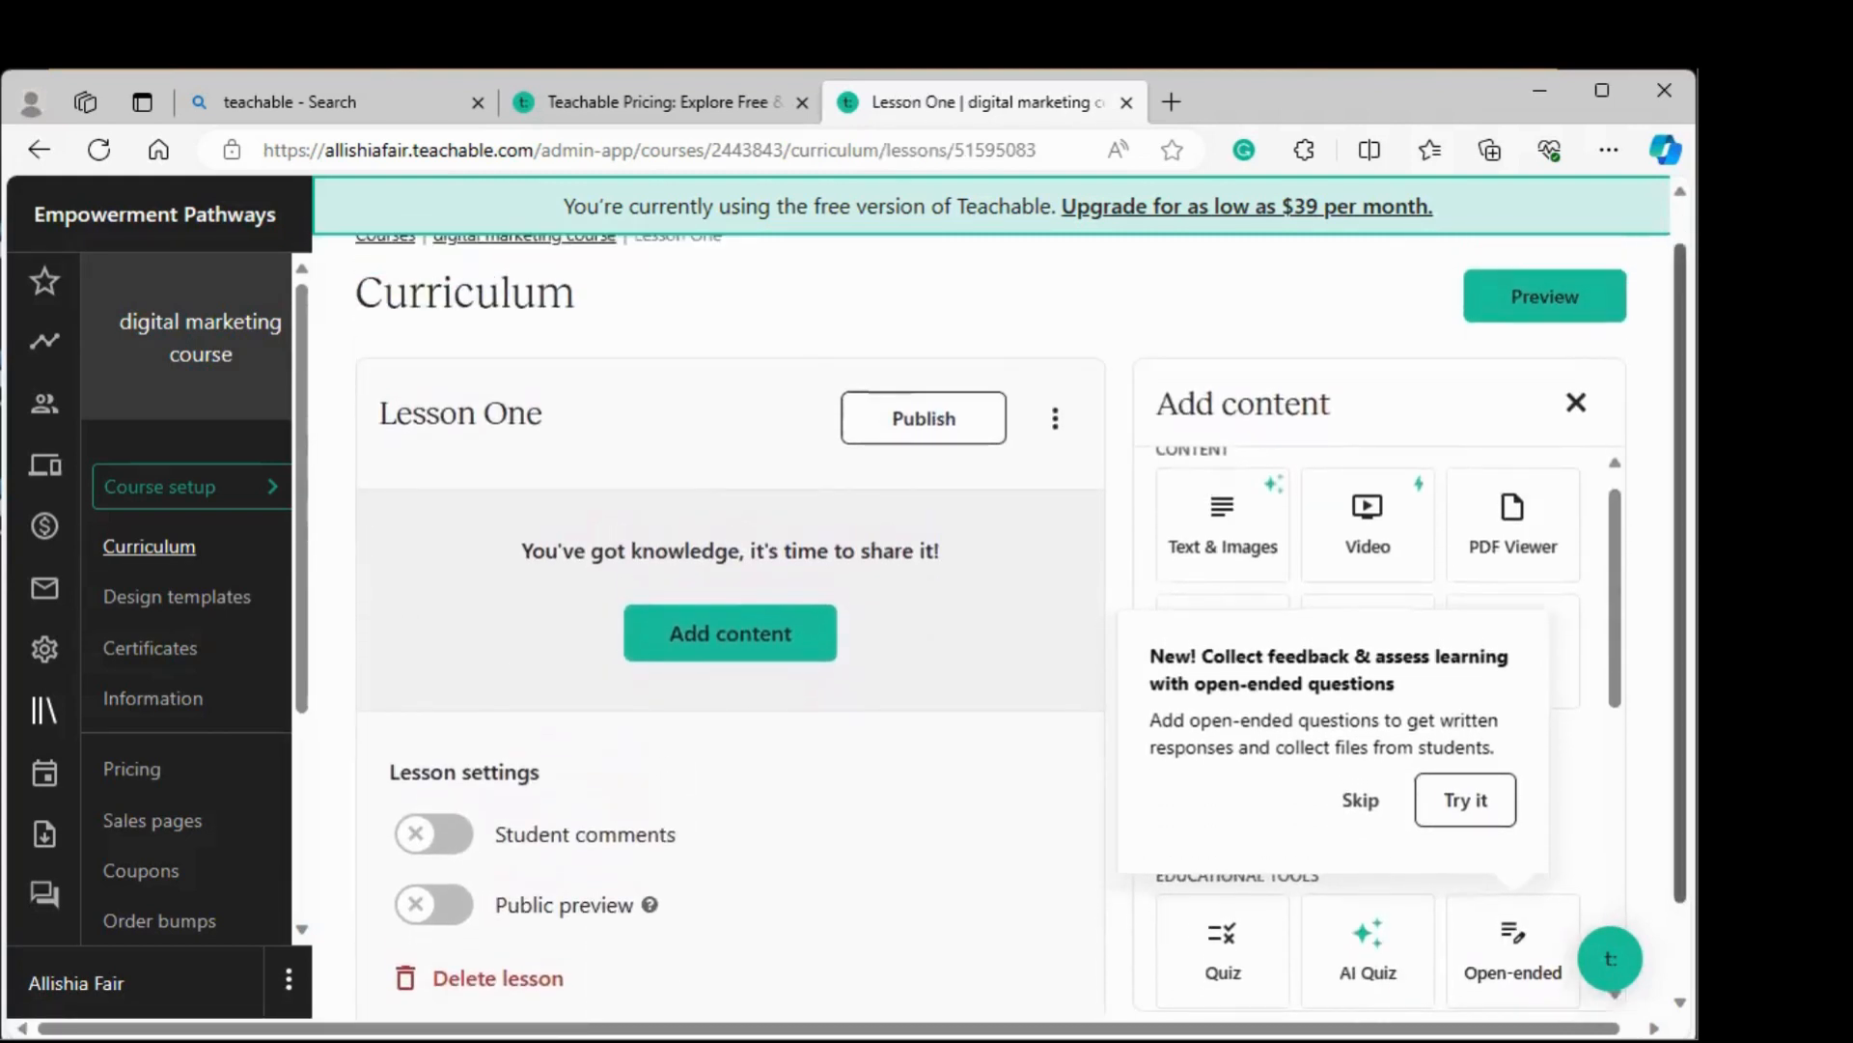
scroll(1615, 580, up, 1)
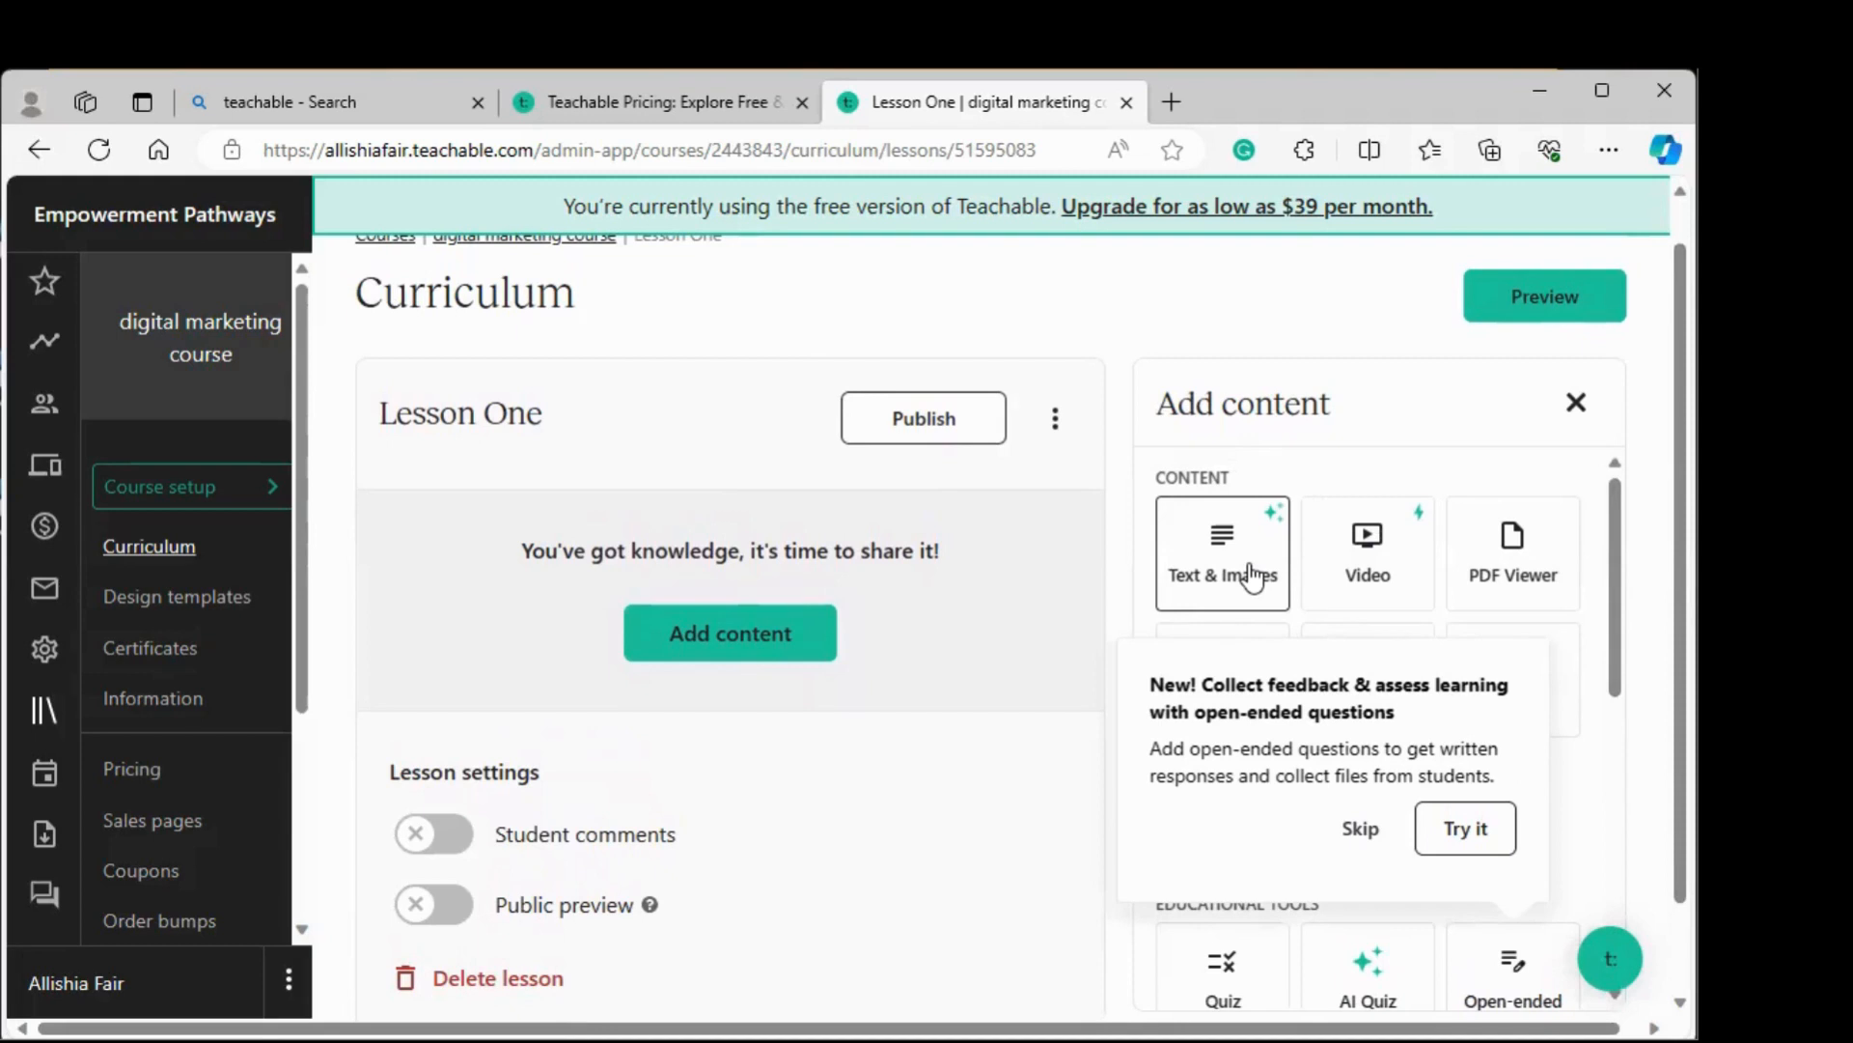
click(1361, 828)
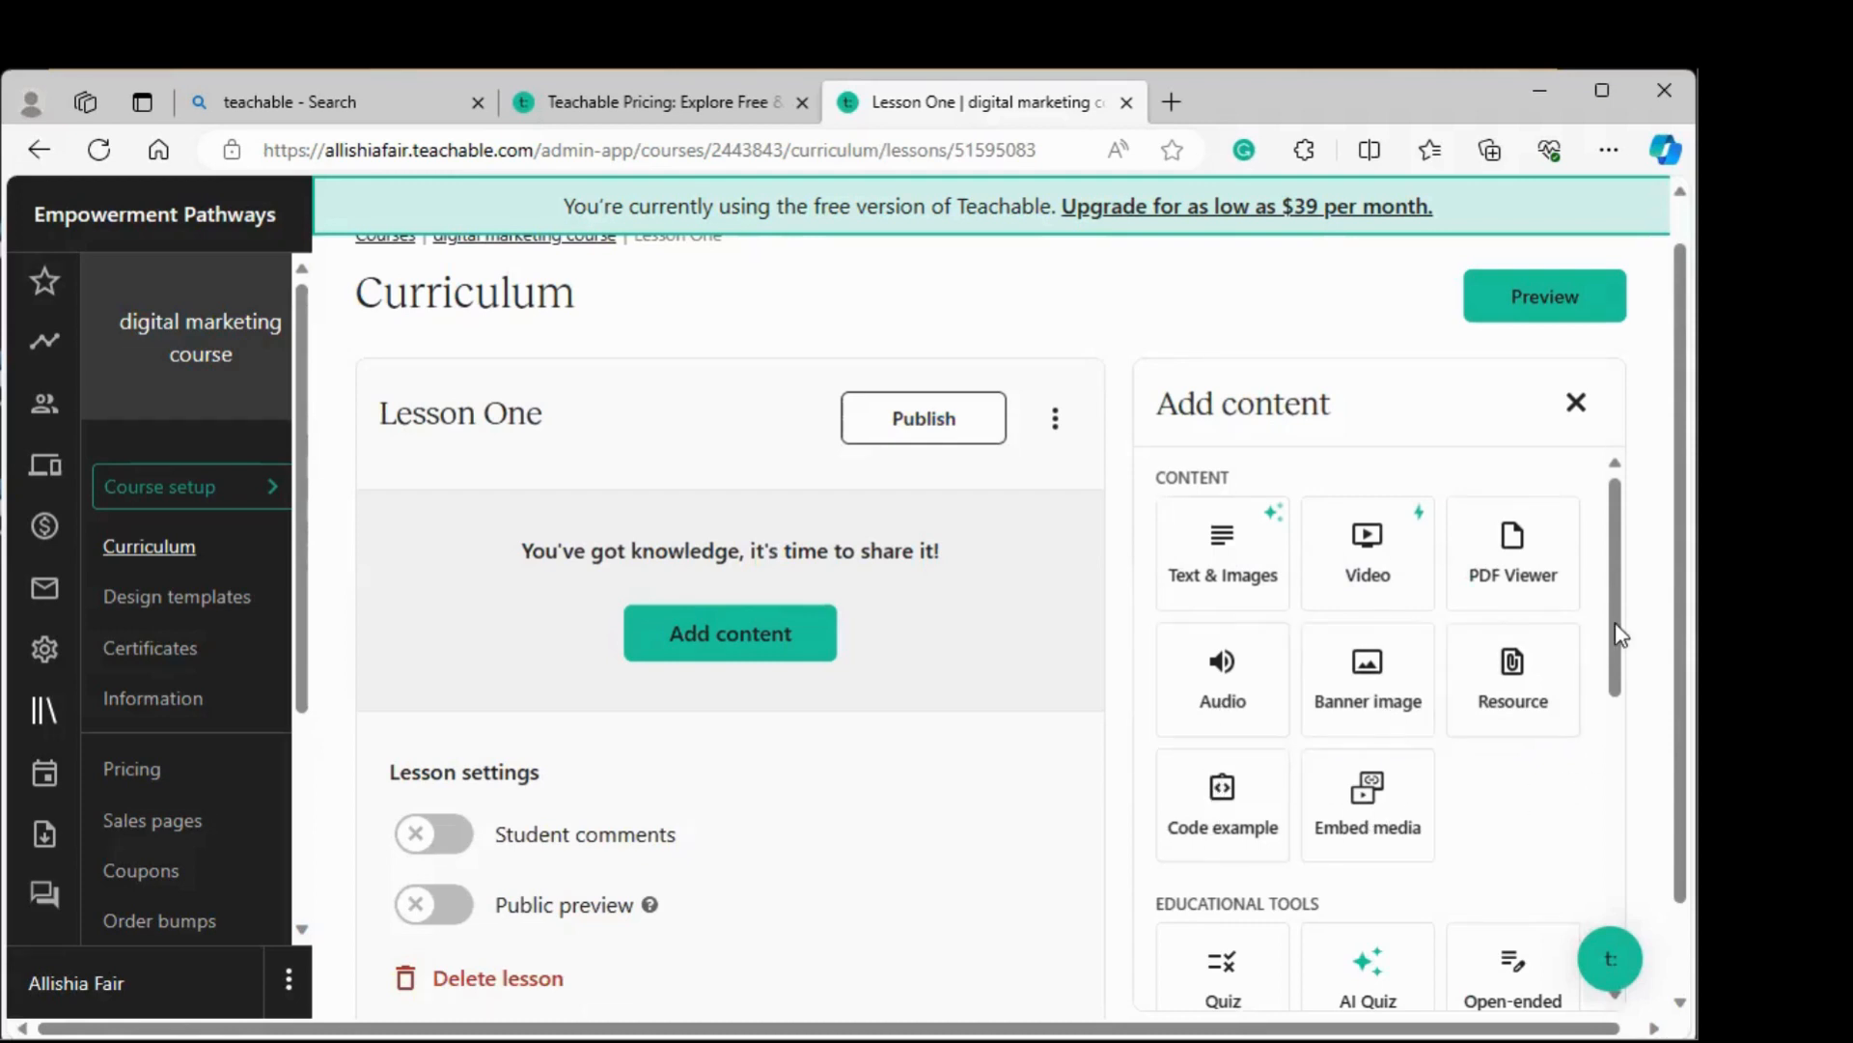
drag(1620, 634, 1618, 777)
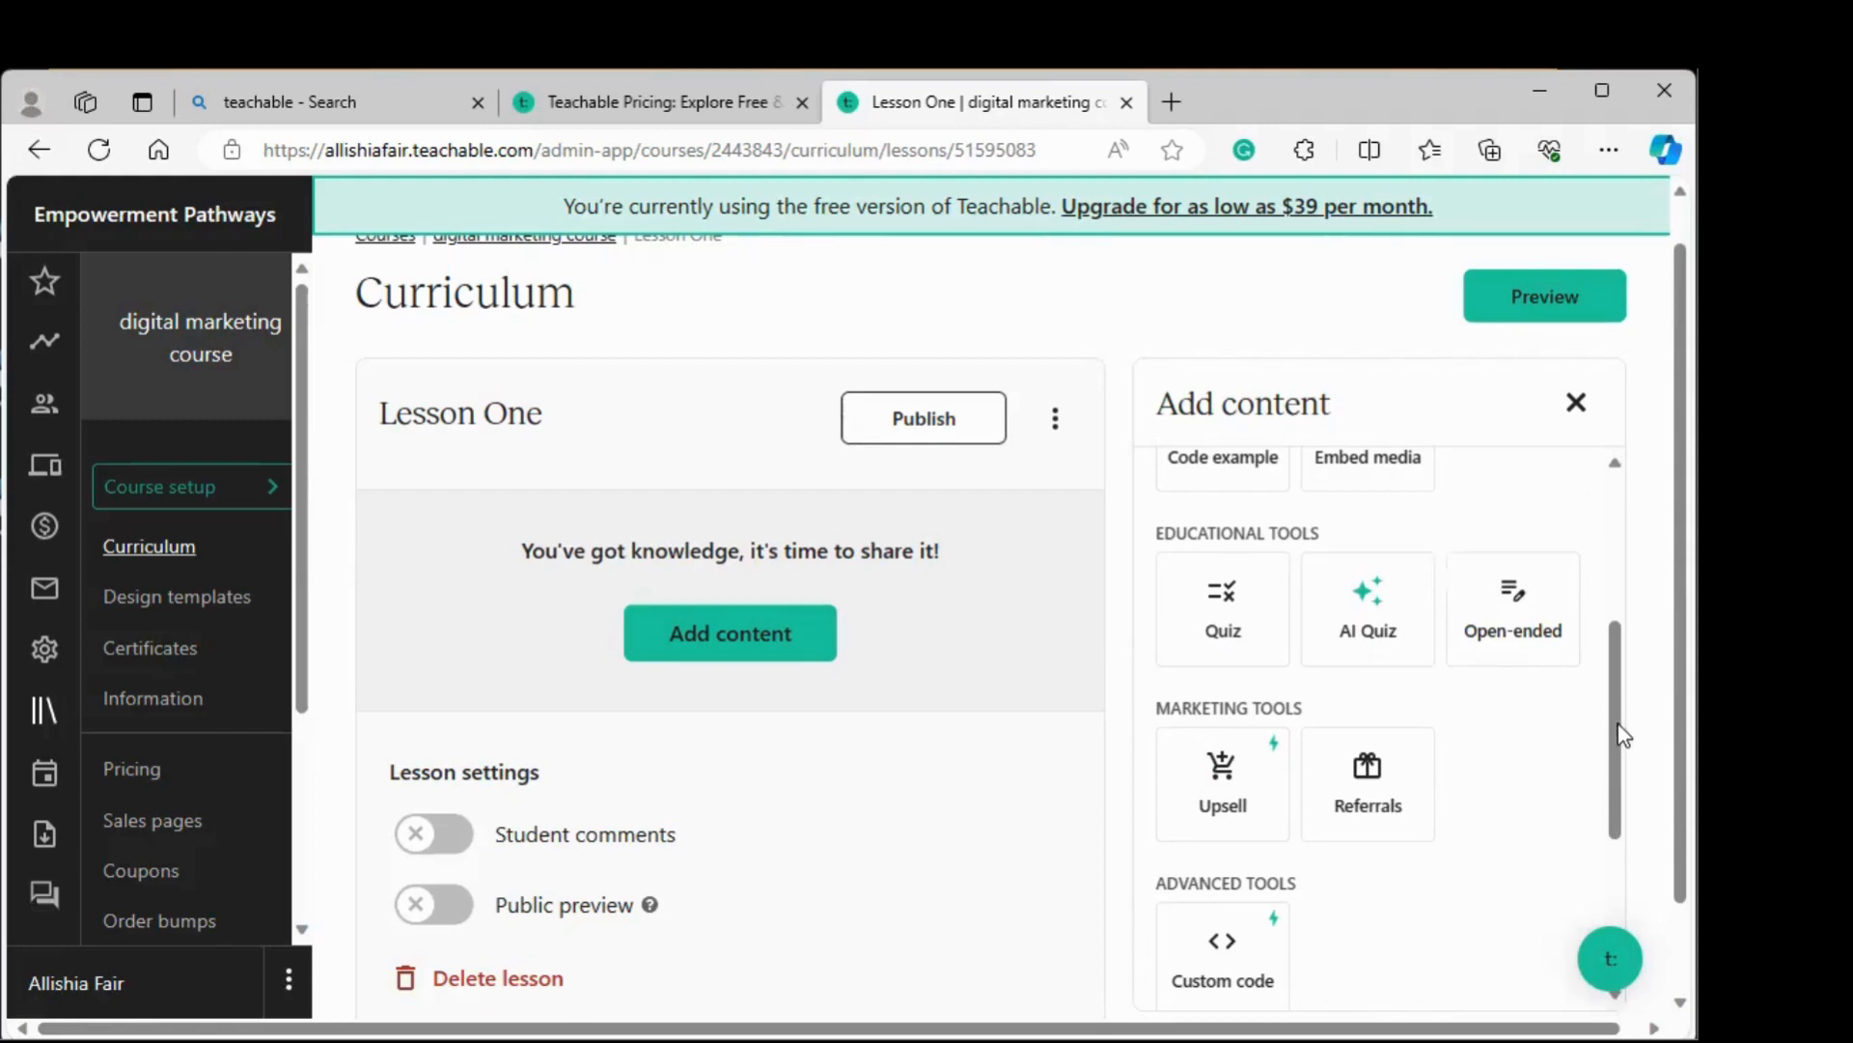
mouse_move(1615, 738)
mouse_down()
mouse_move(1619, 629)
mouse_move(1604, 768)
mouse_up()
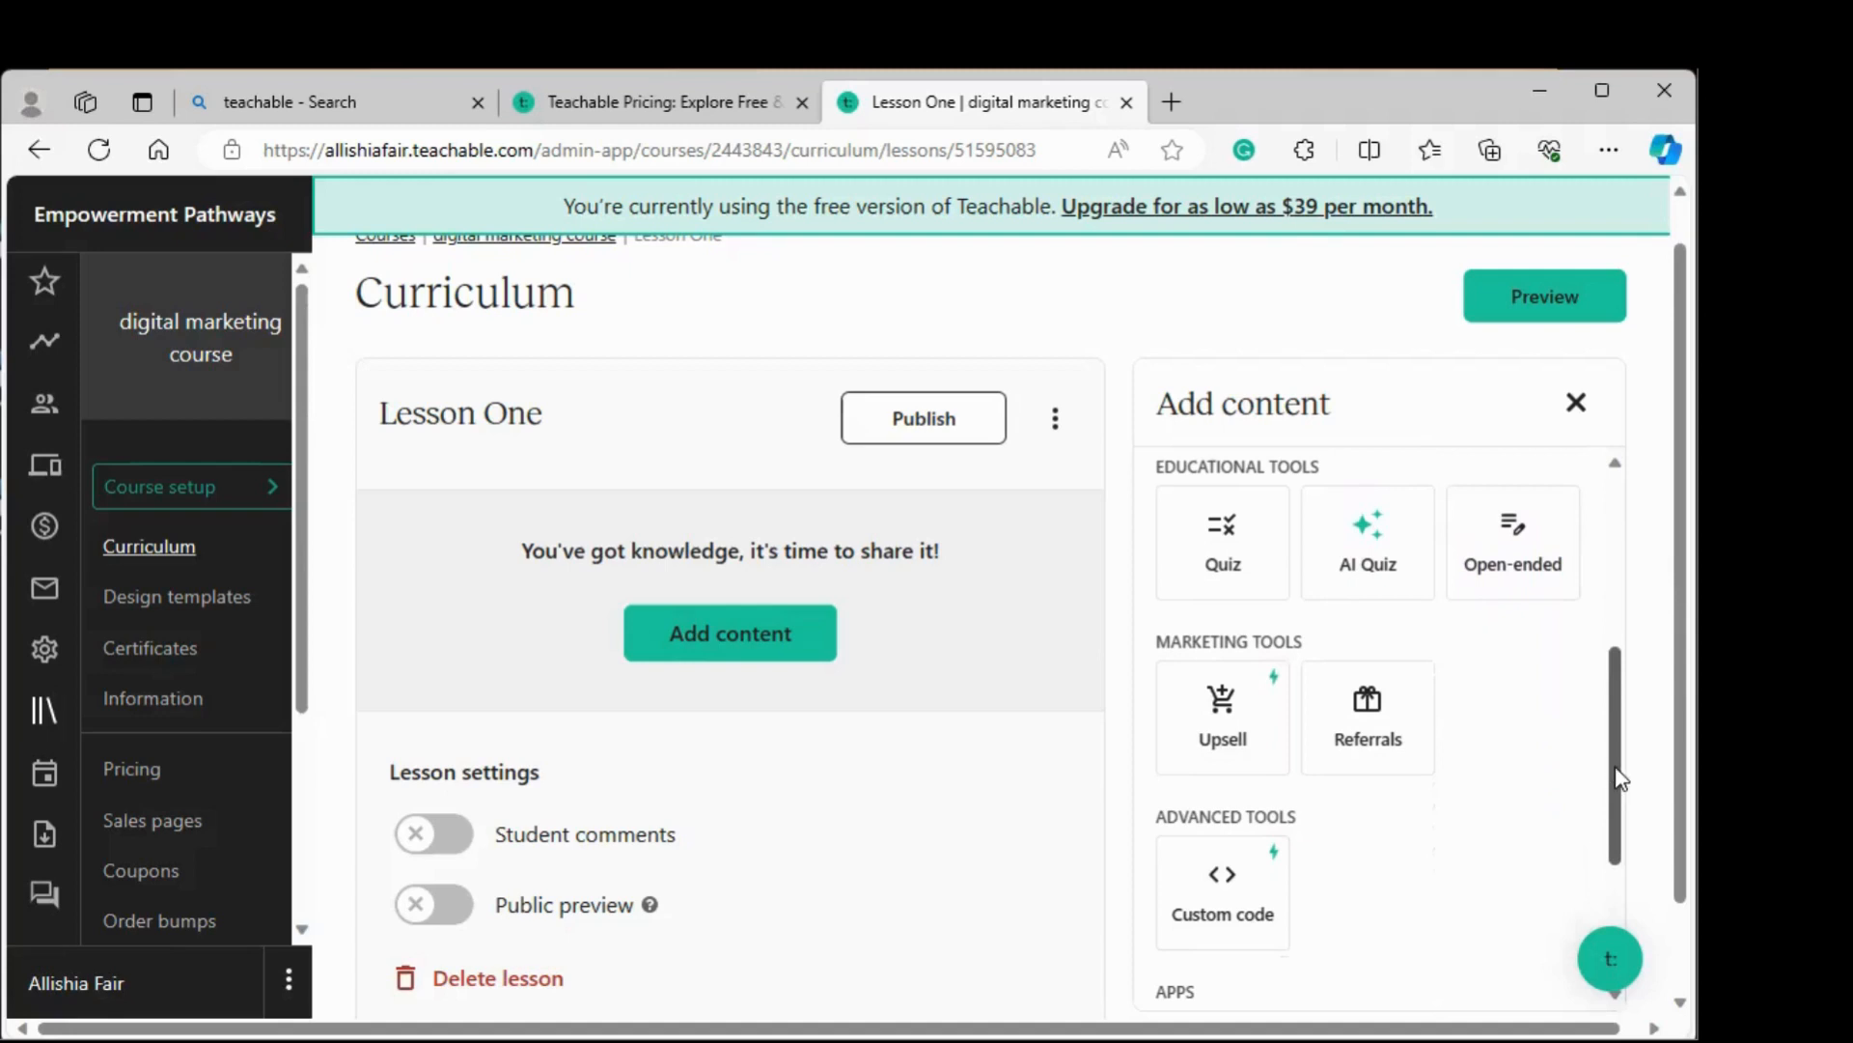
drag(1619, 778, 1626, 732)
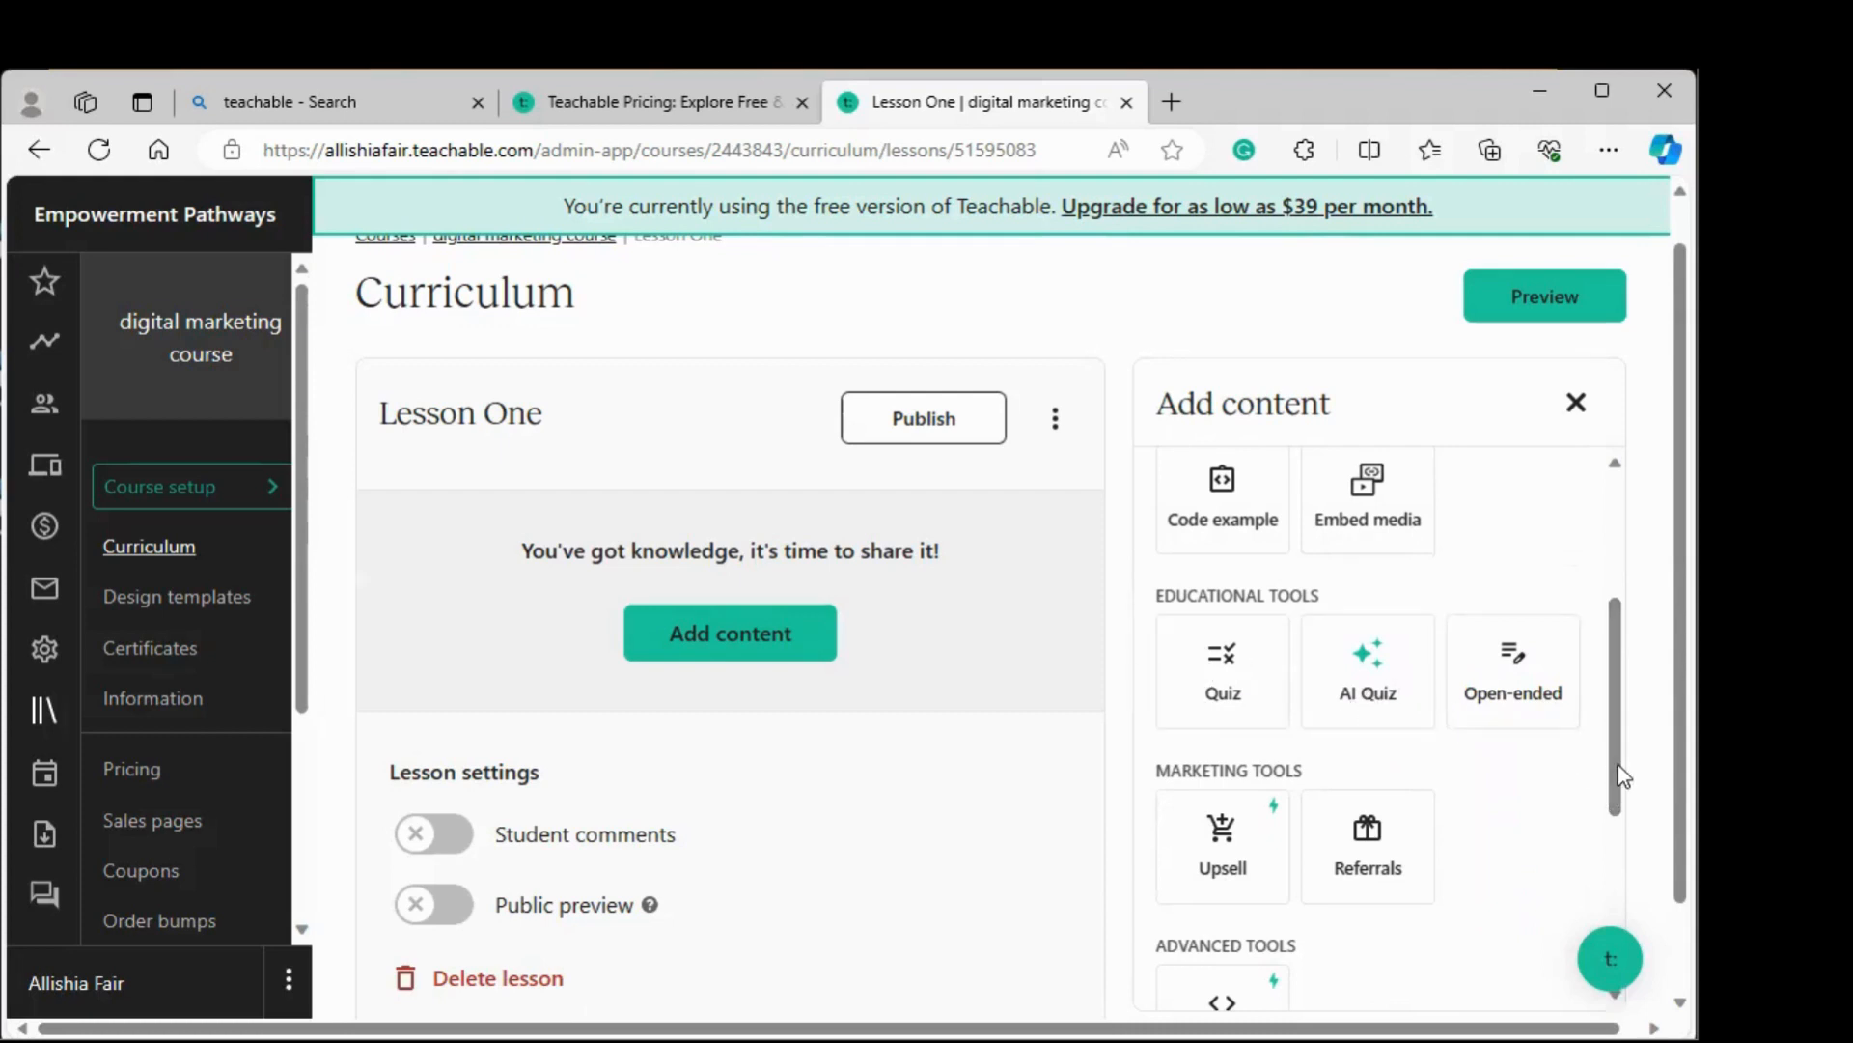
drag(1623, 774, 1629, 862)
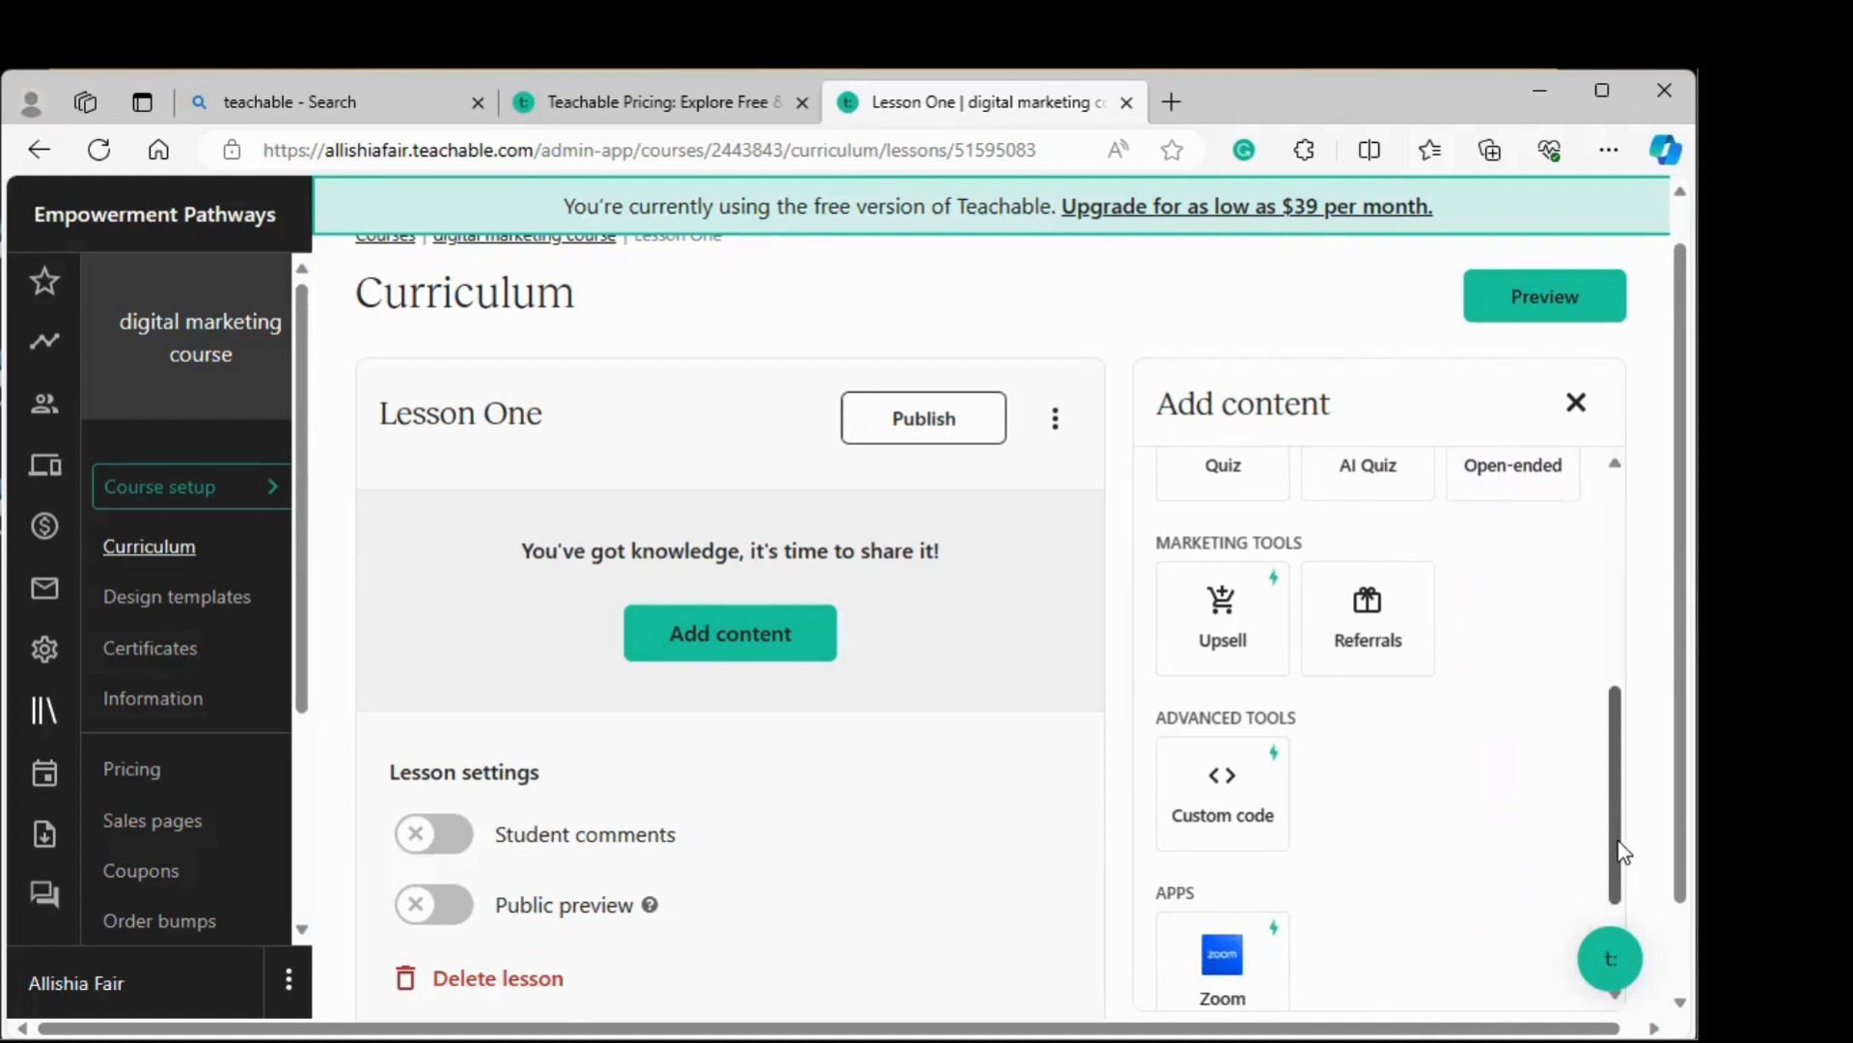
scroll(1622, 860, down, 1)
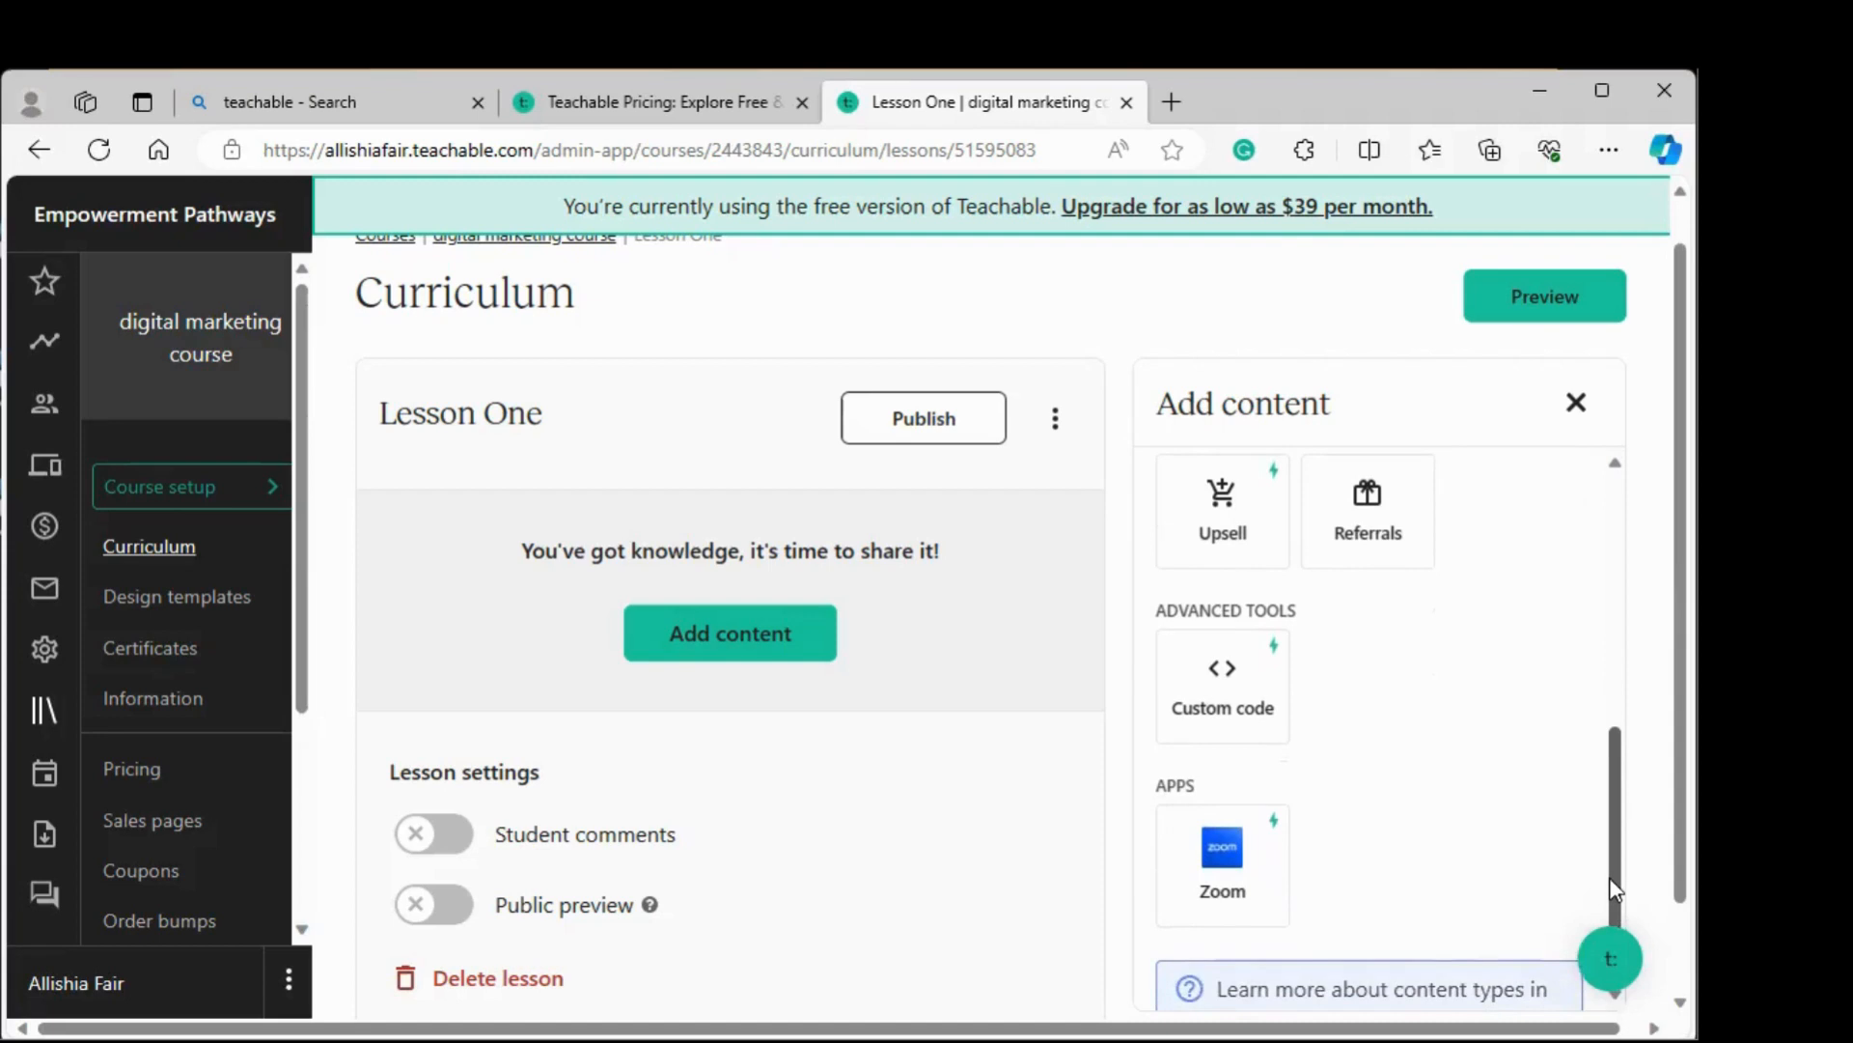
scroll(1605, 918, down, 1)
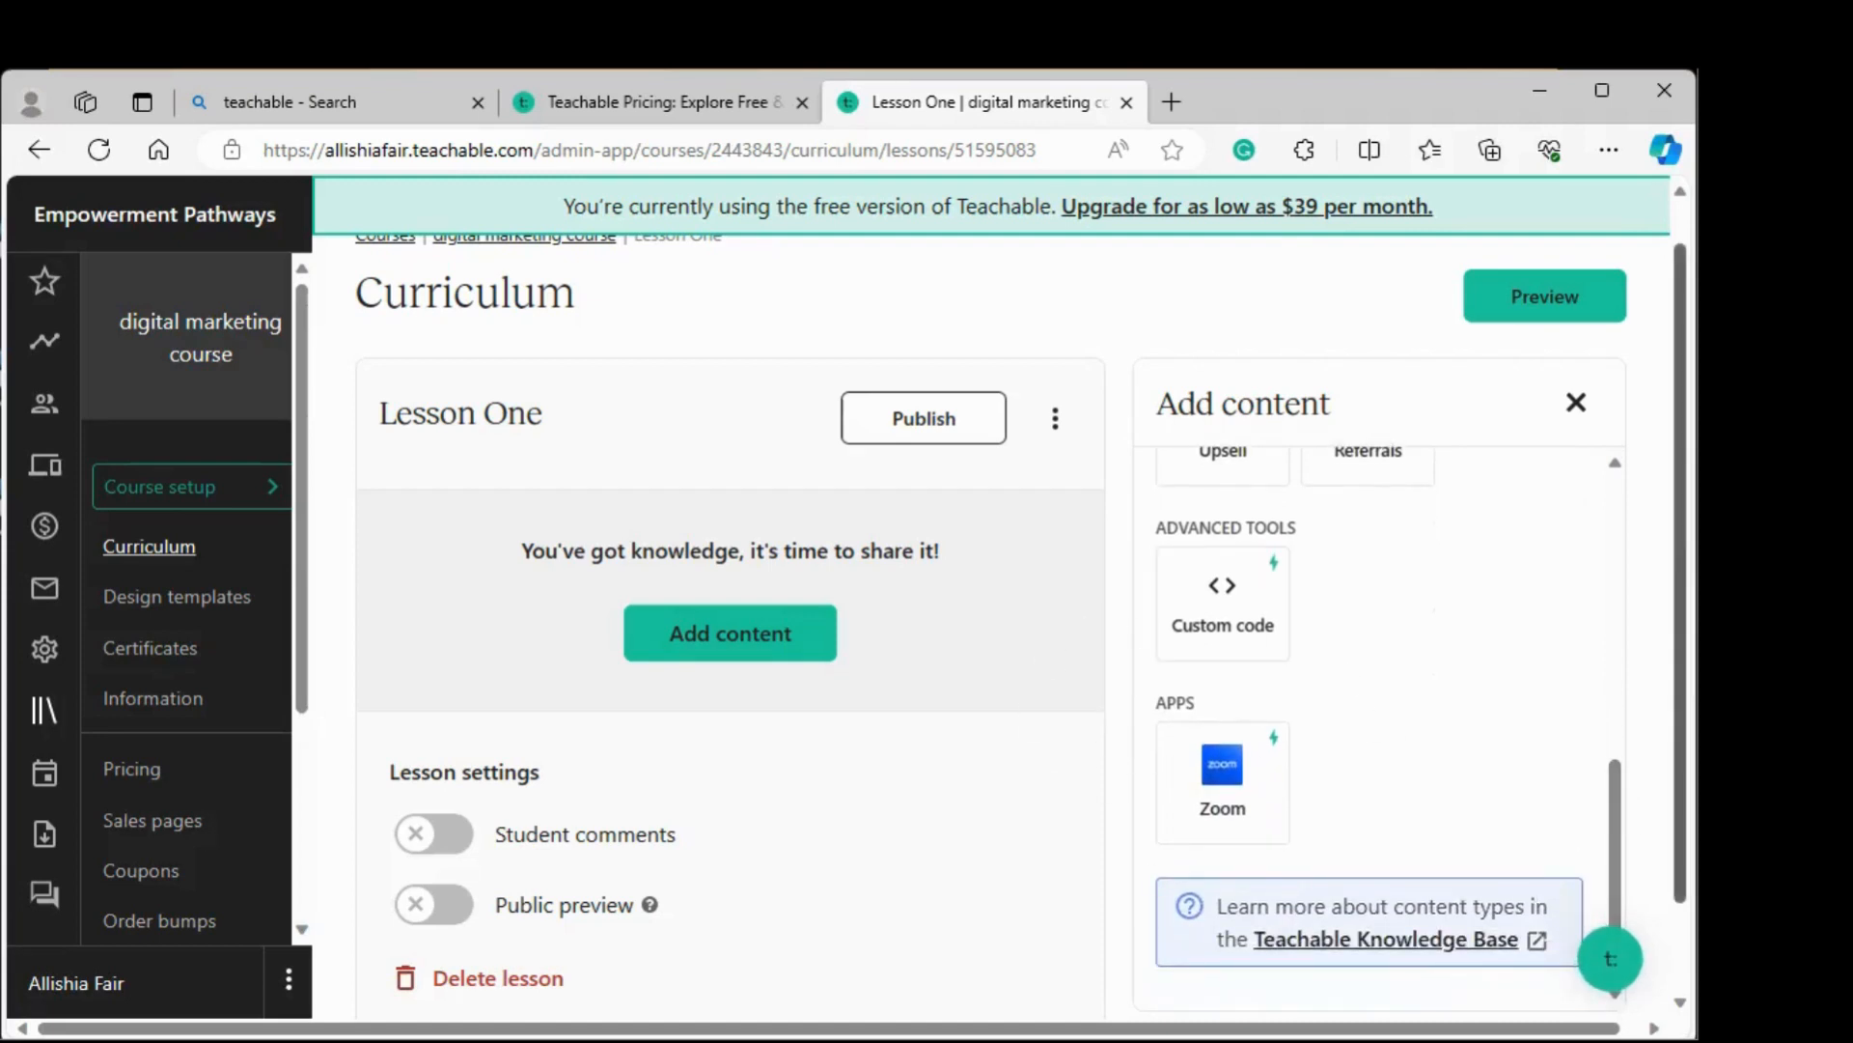
scroll(1622, 809, down, 1)
scroll(966, 628, up, 2)
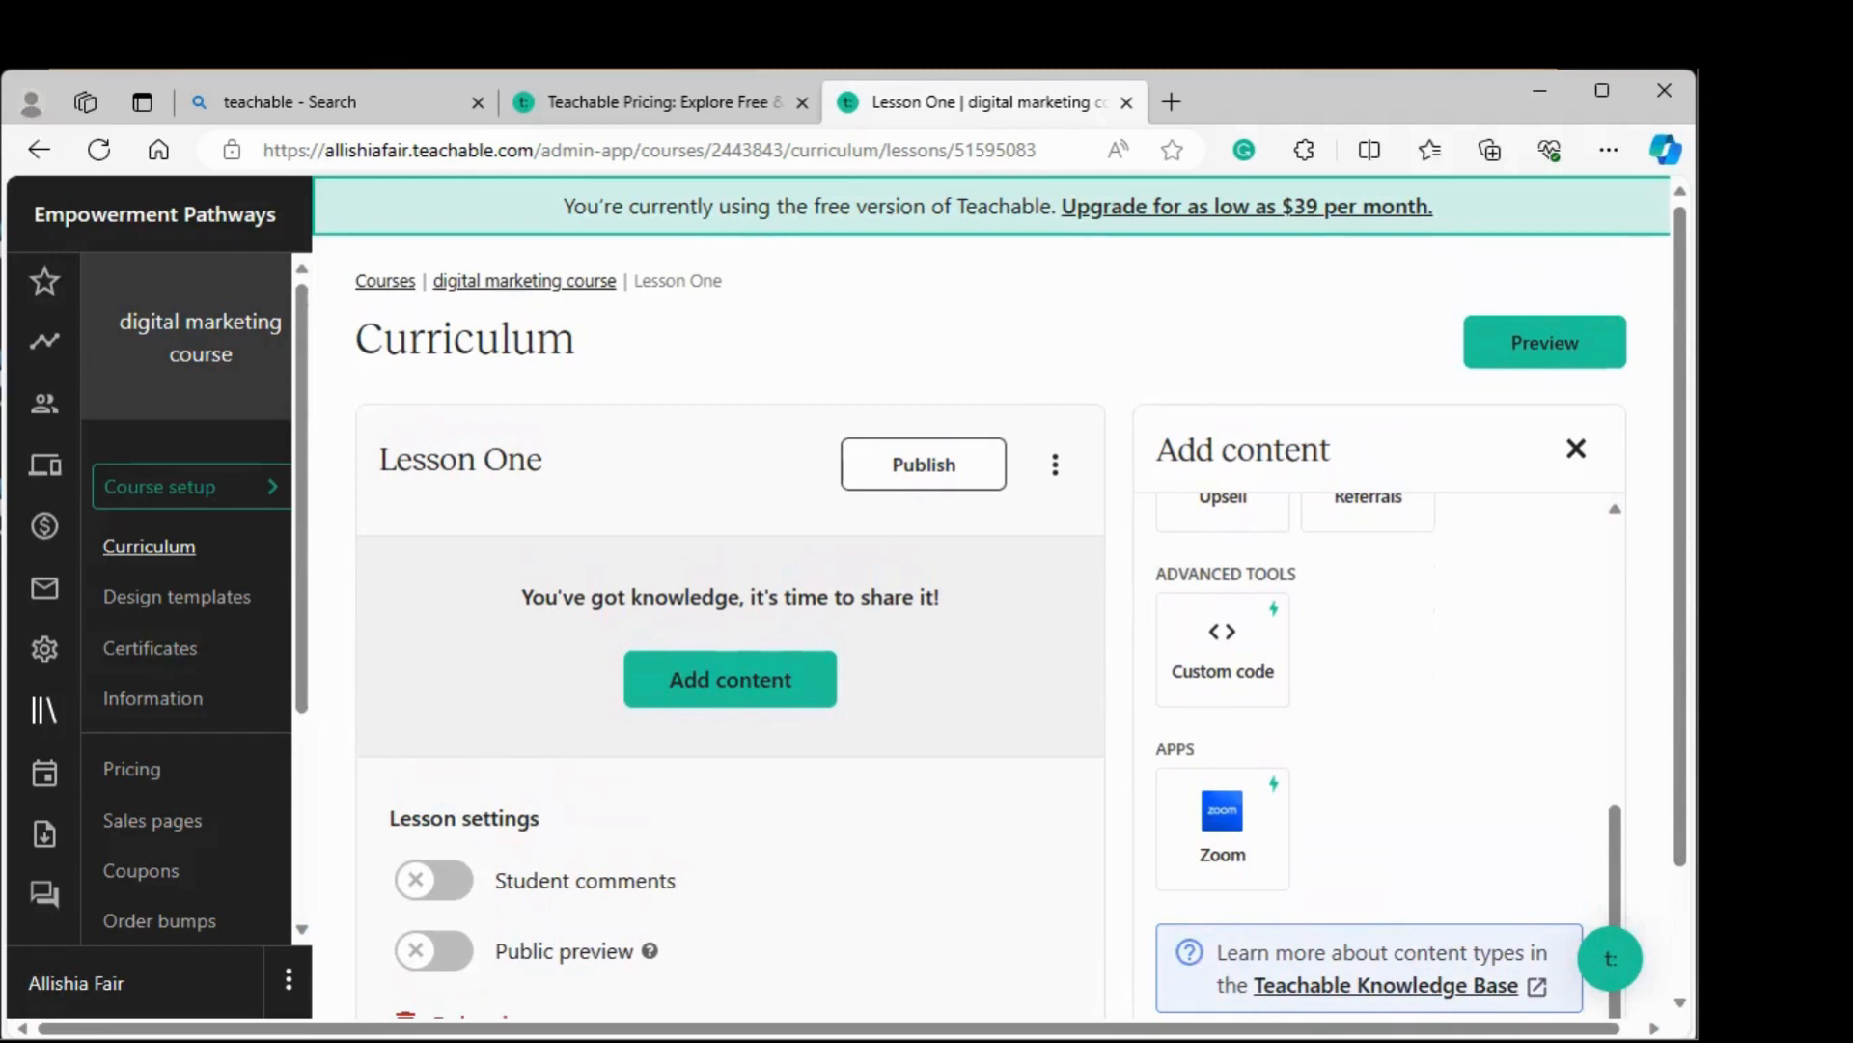
scroll(999, 579, down, 2)
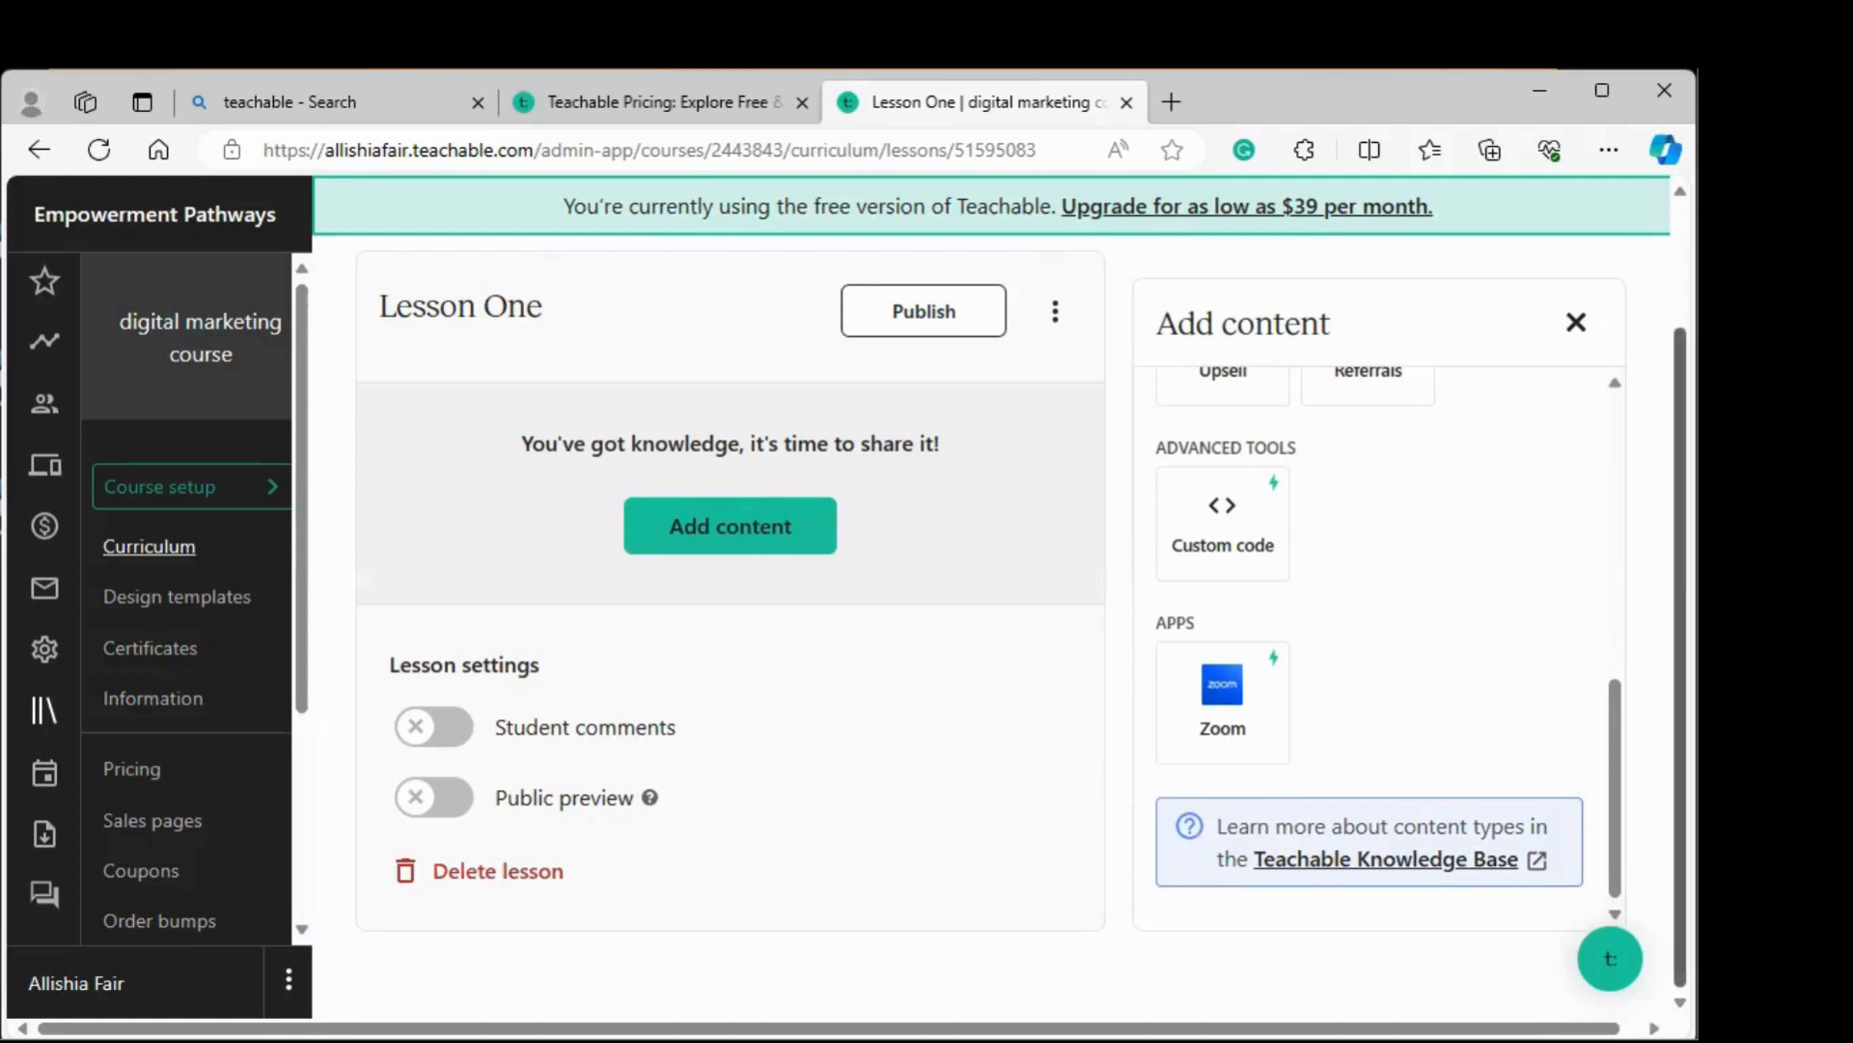
scroll(384, 540, up, 2)
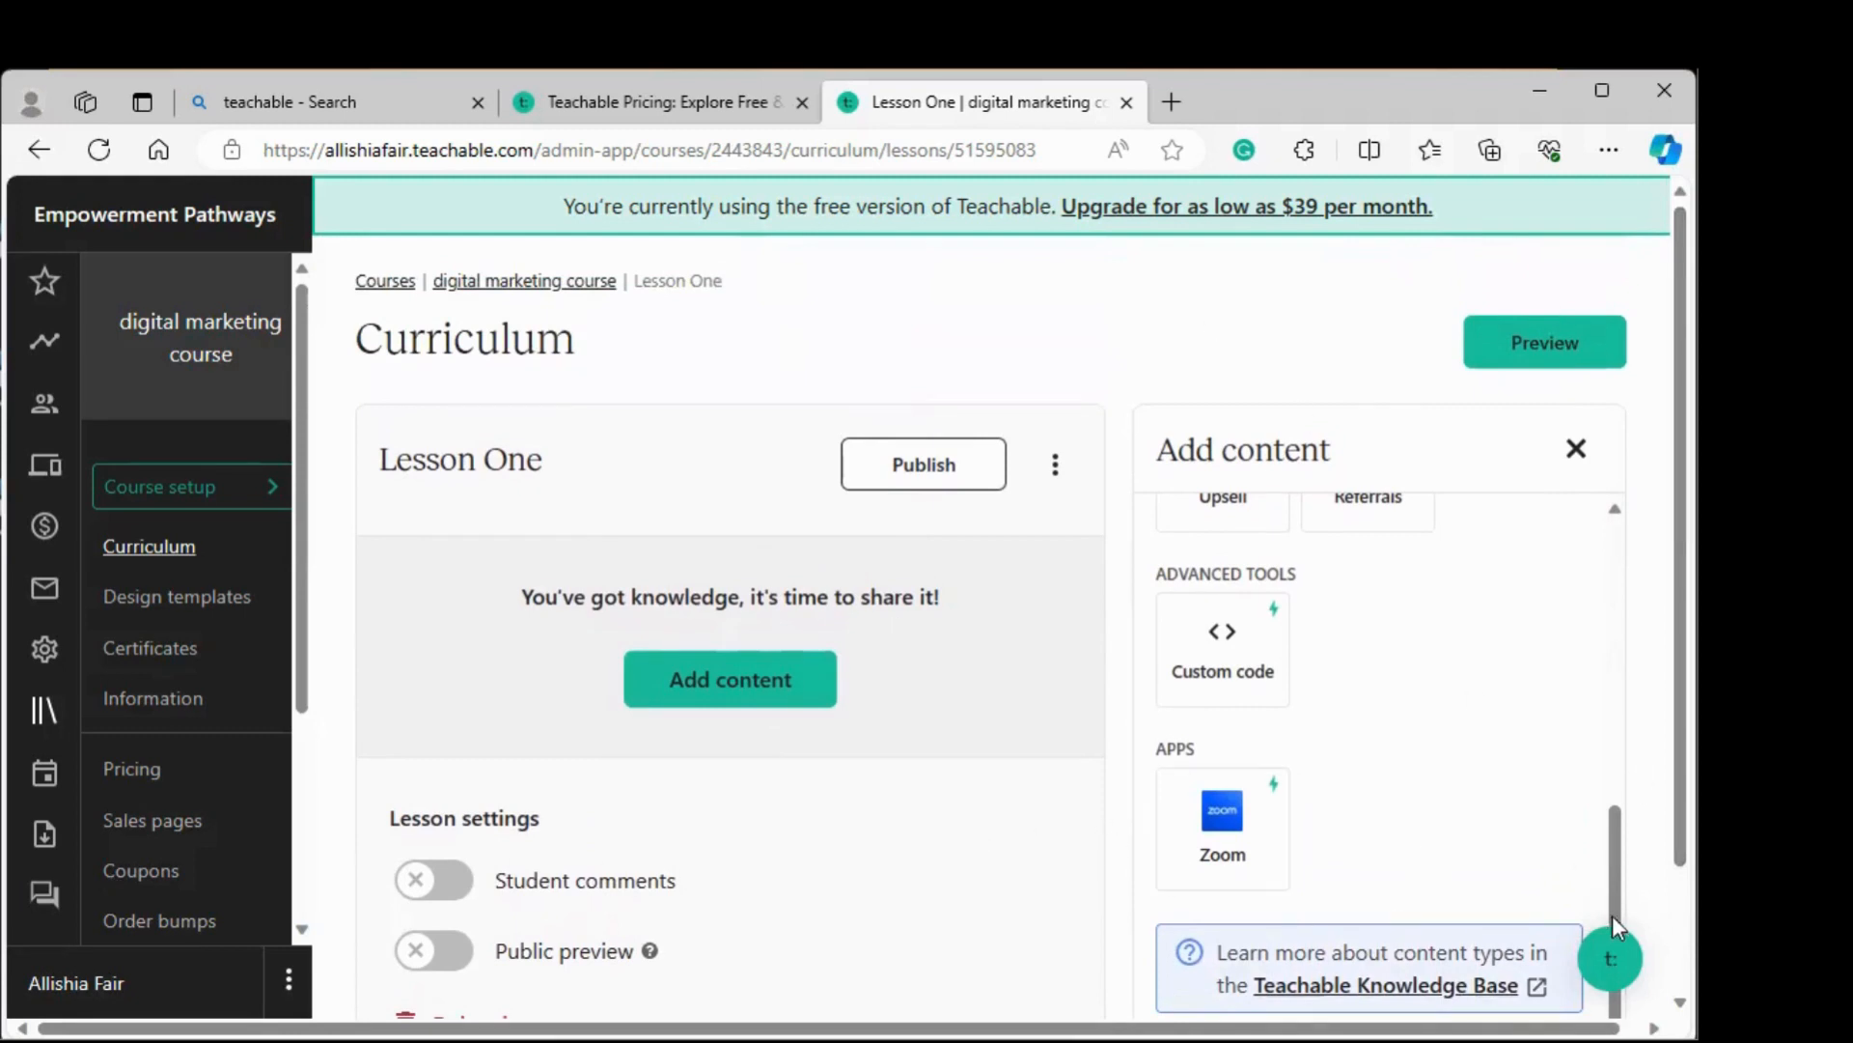
drag(1616, 895, 1616, 579)
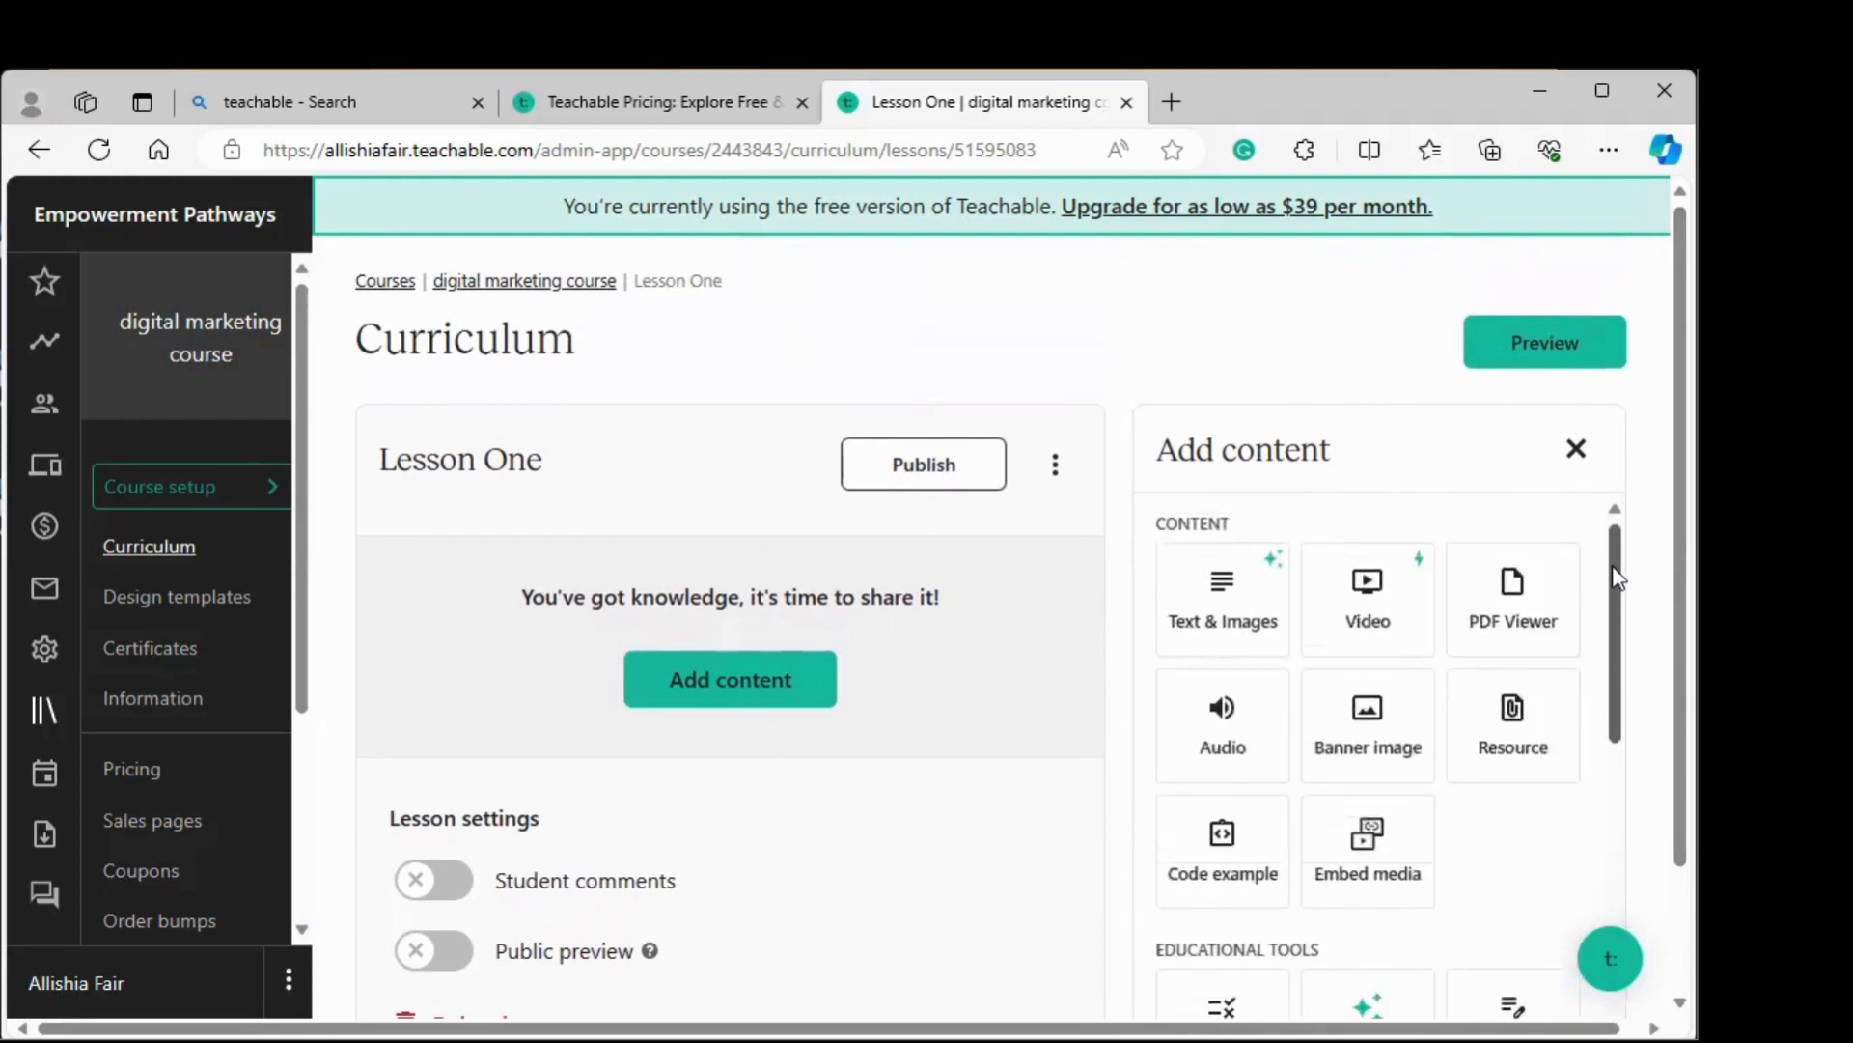
Add a text and images block to Lesson One reading "You would enter your text about your lesson here." and save it.
click(1224, 606)
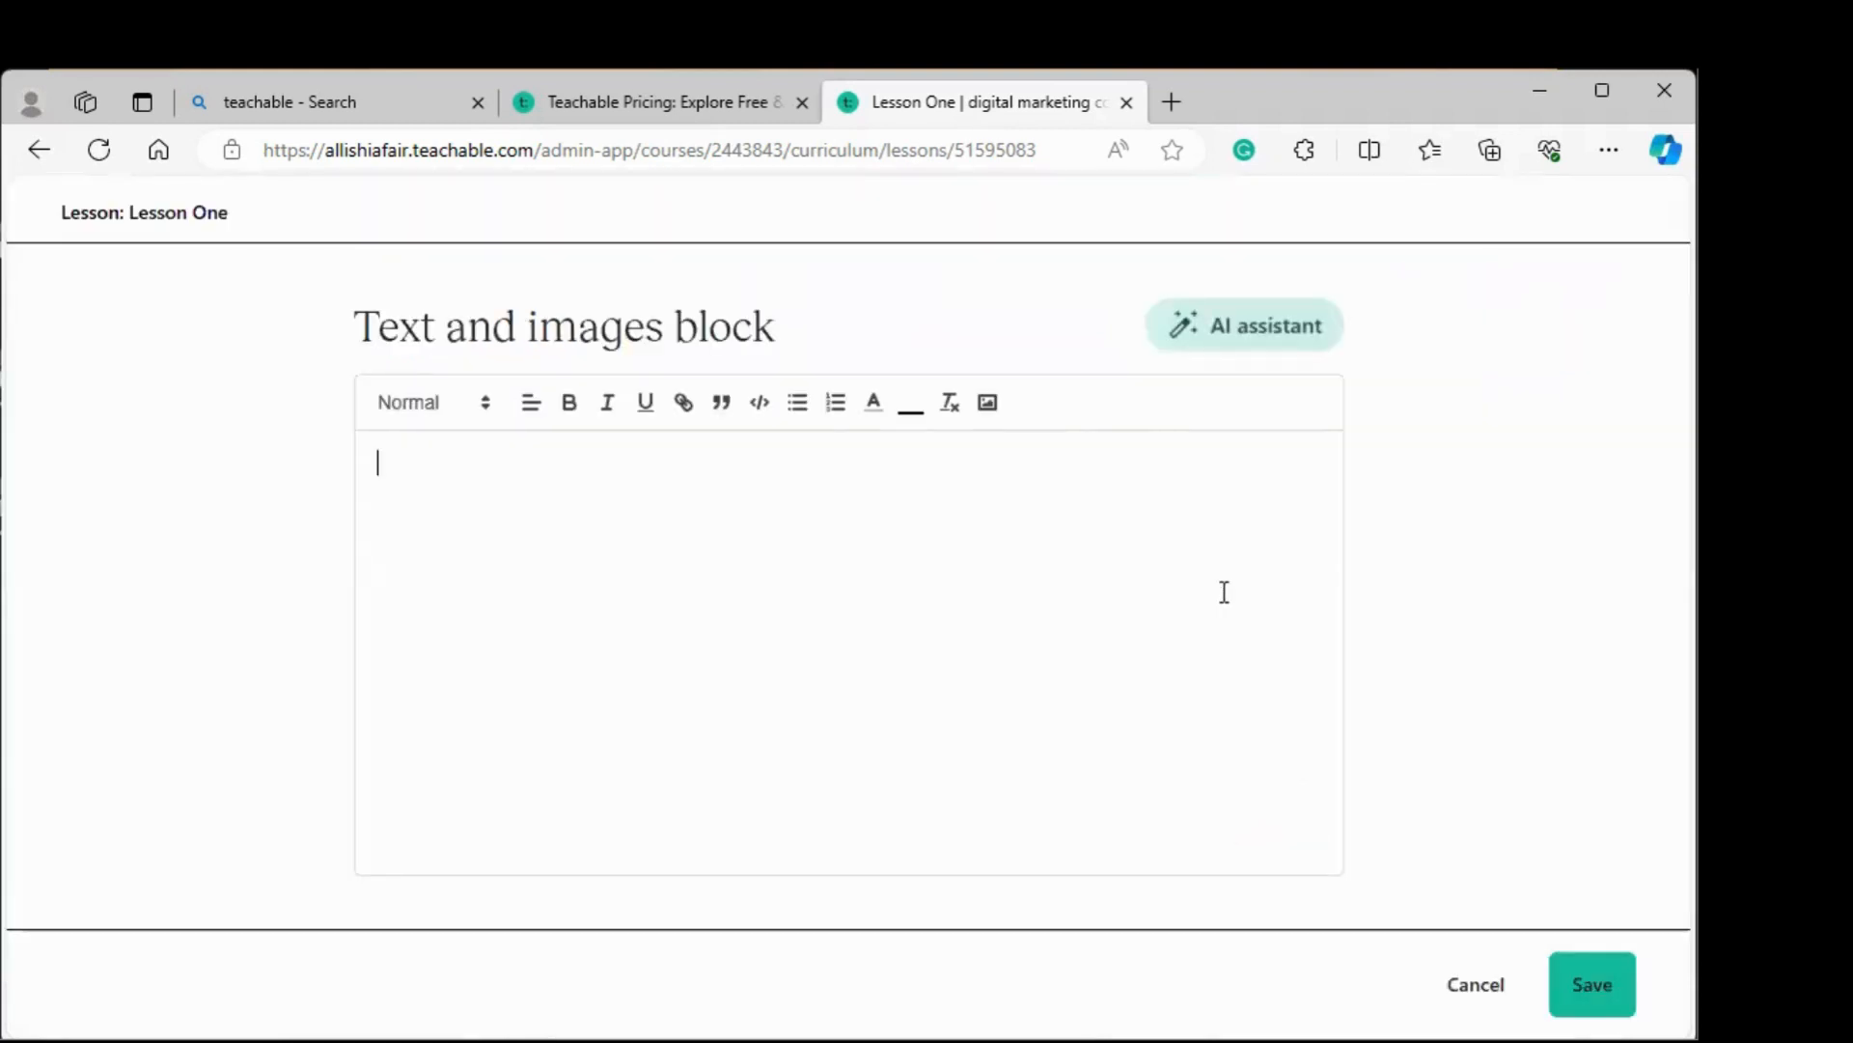
text(You)
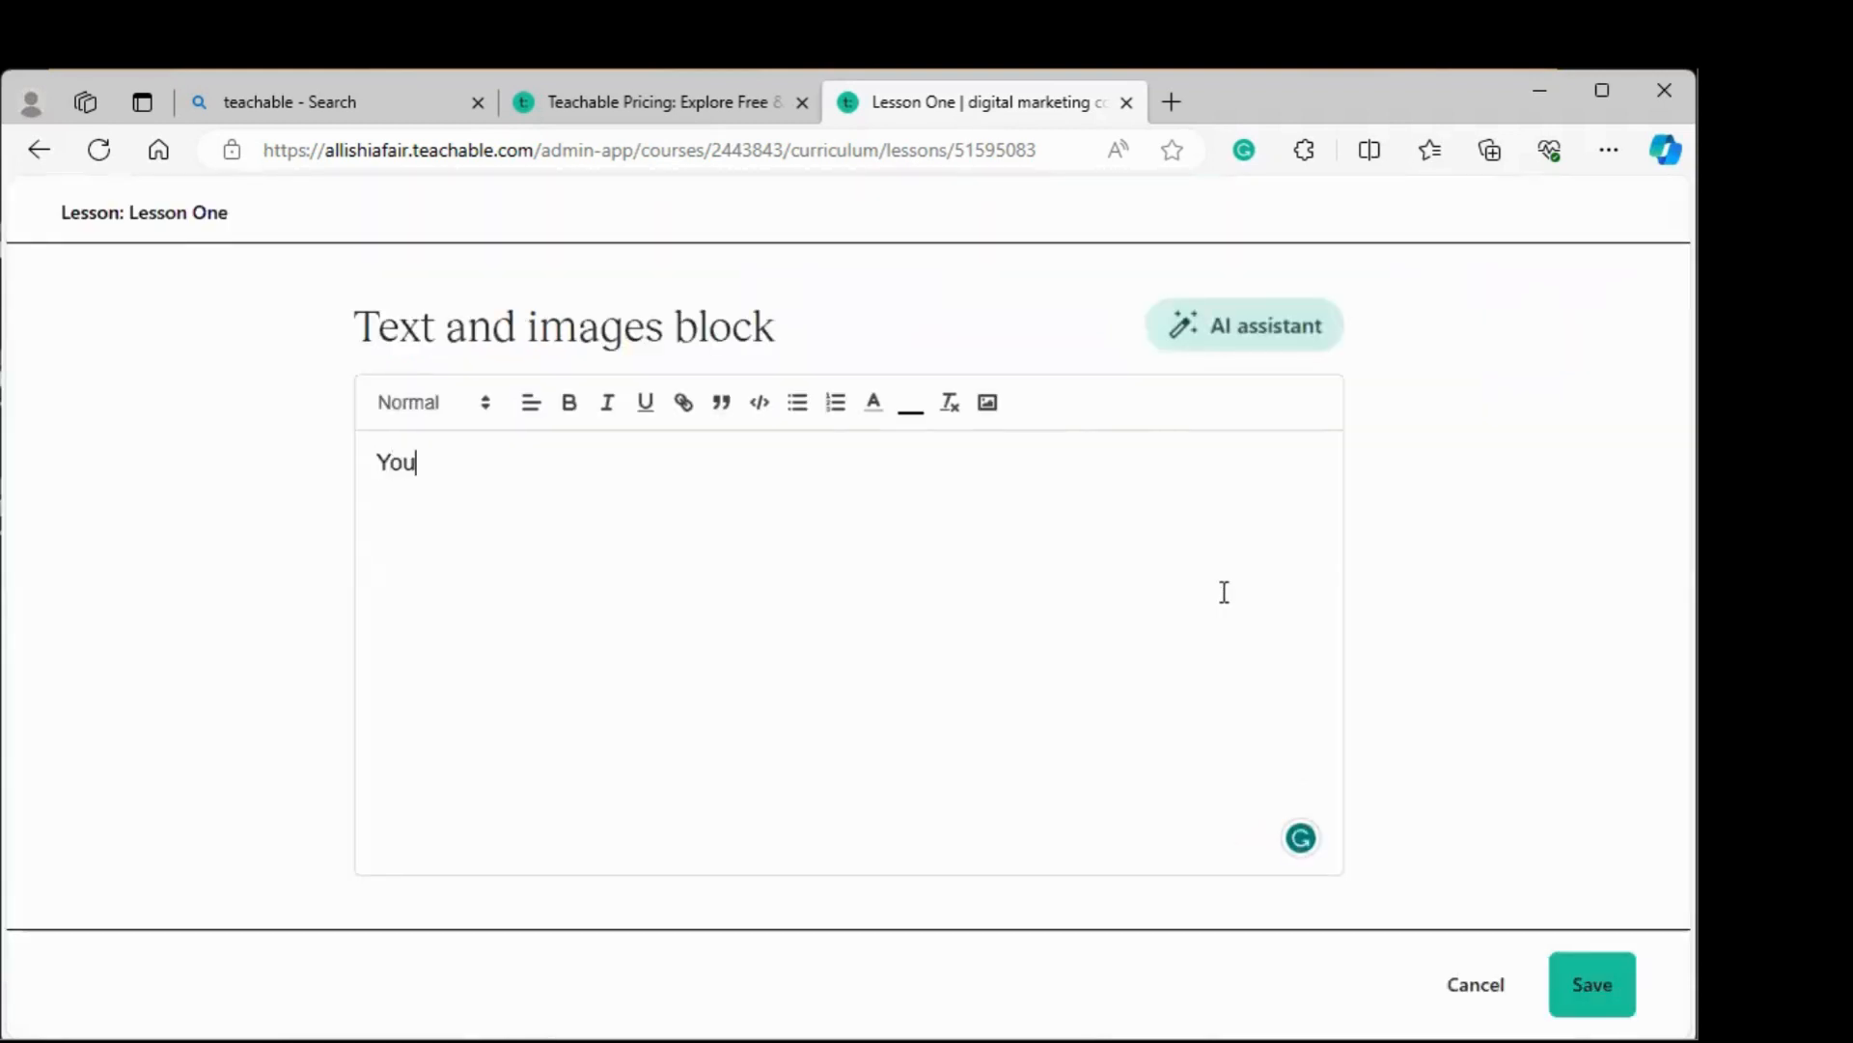
text( would enter your test)
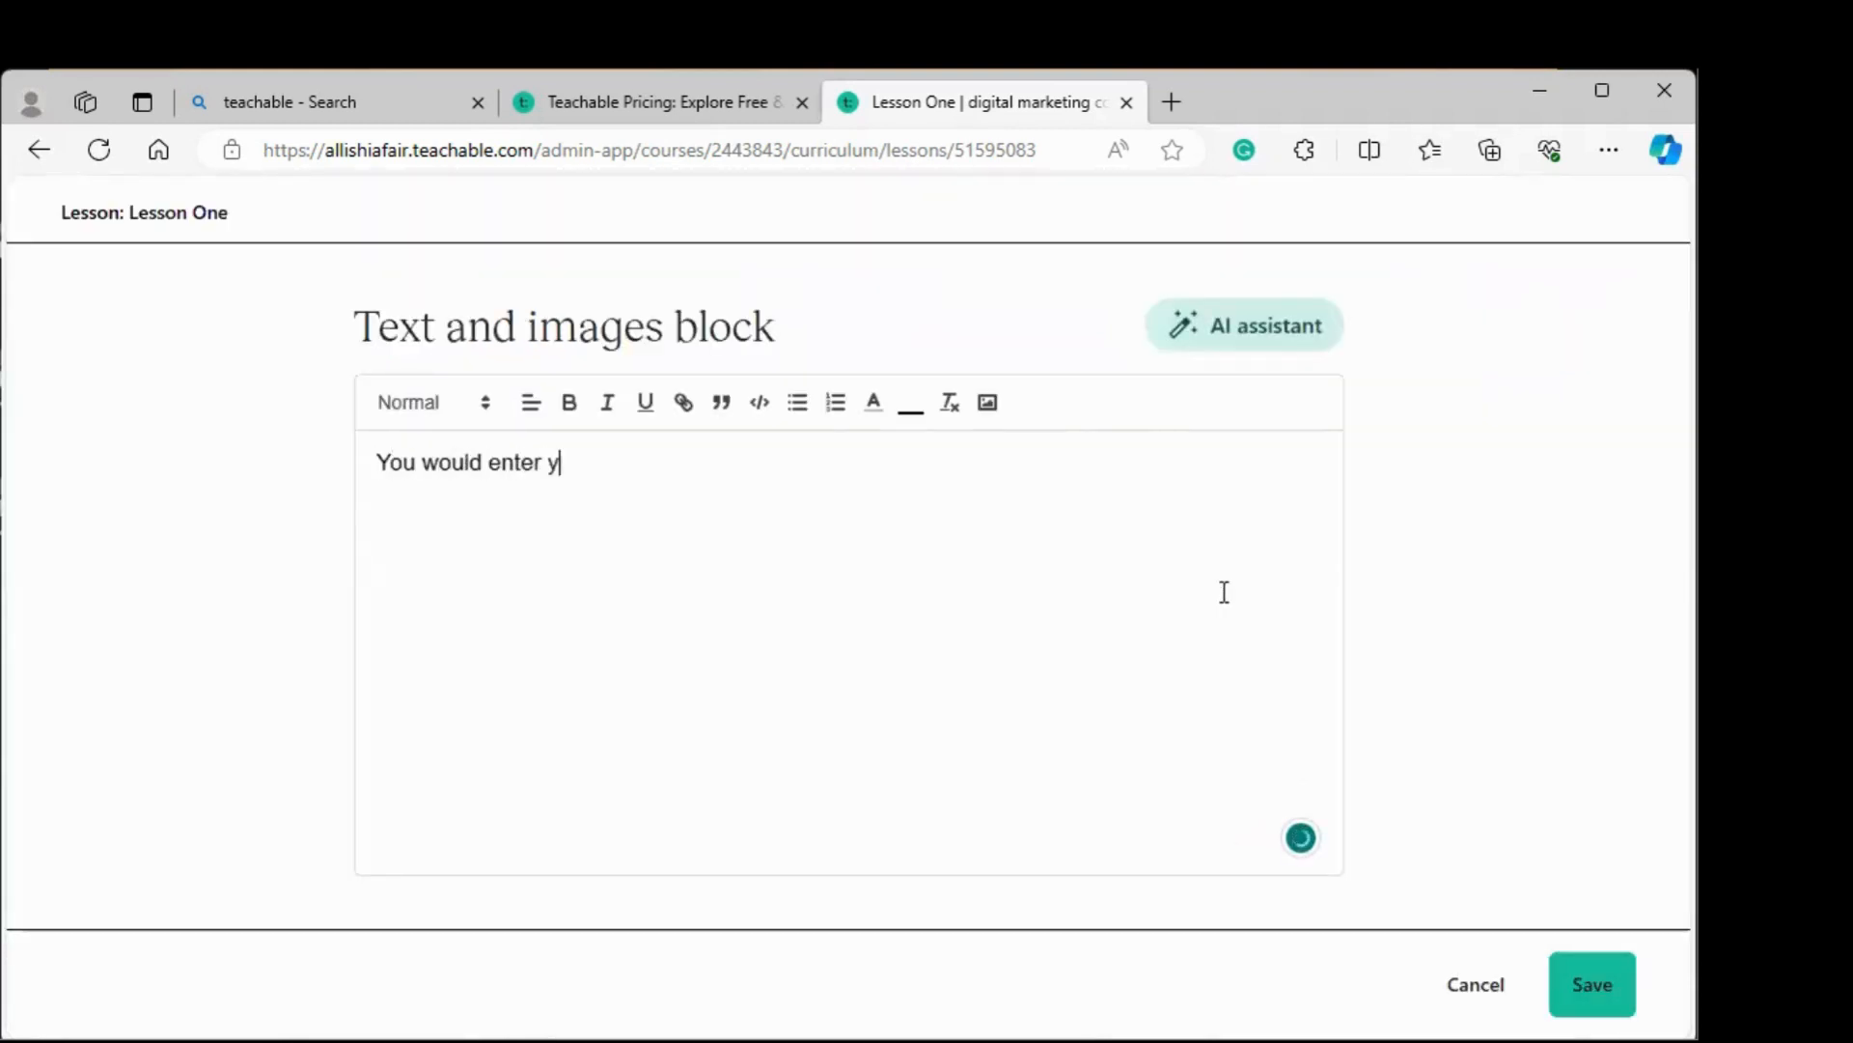
key(BackSpace)
key(BackSpace)
text(xt about your lesson here.)
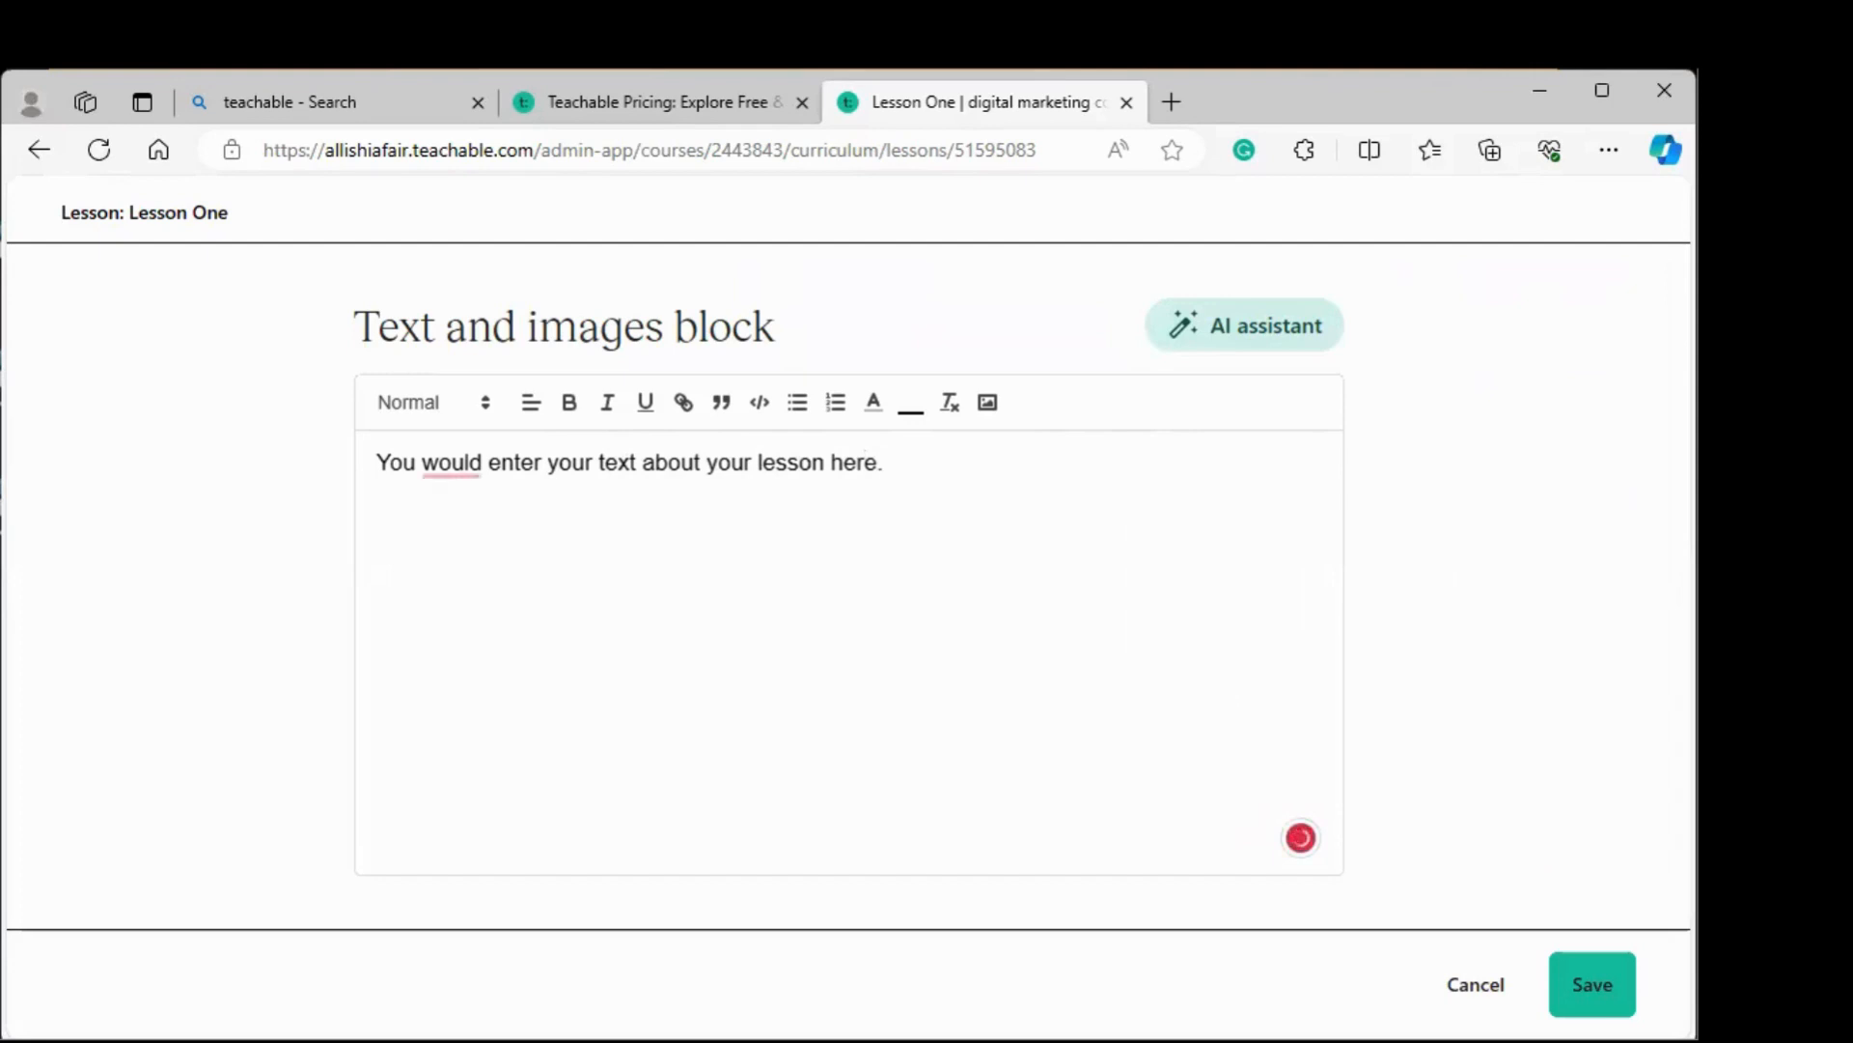
click(1574, 983)
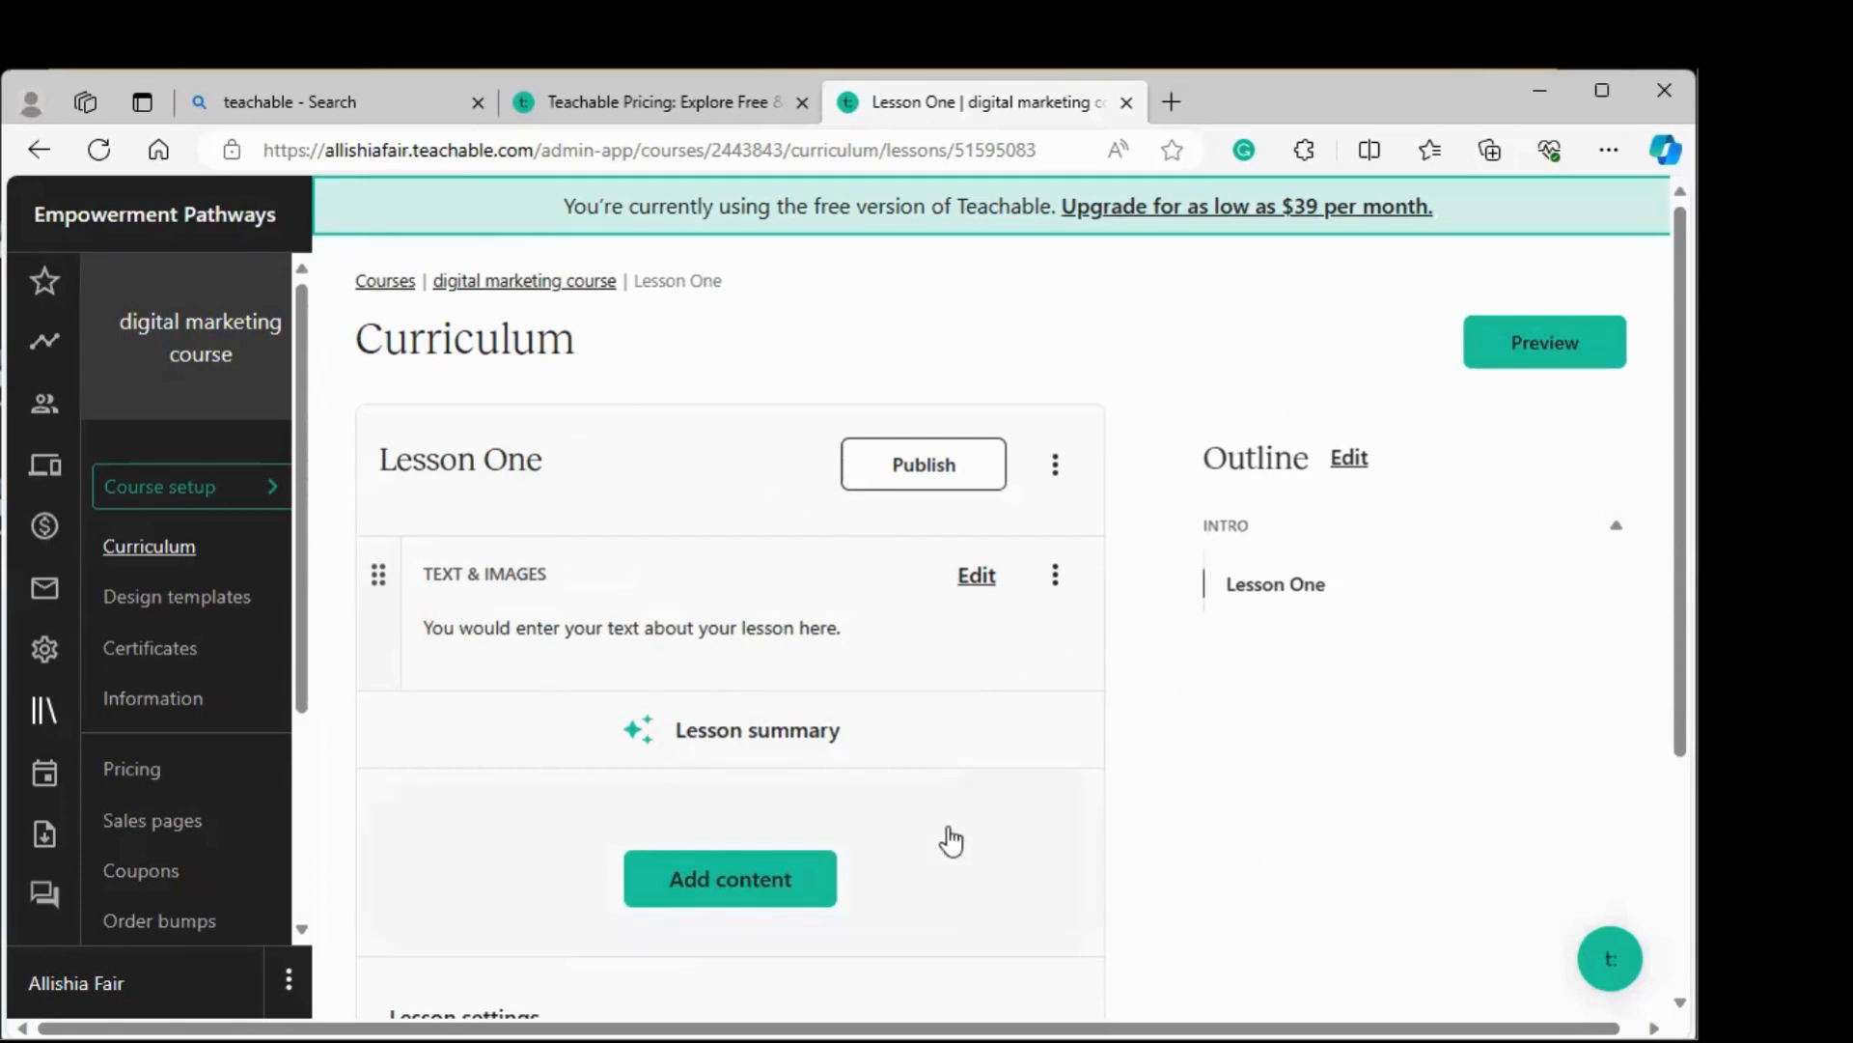
Bring up the options for adding more content to Lesson One and look over them and the lesson settings.
click(749, 888)
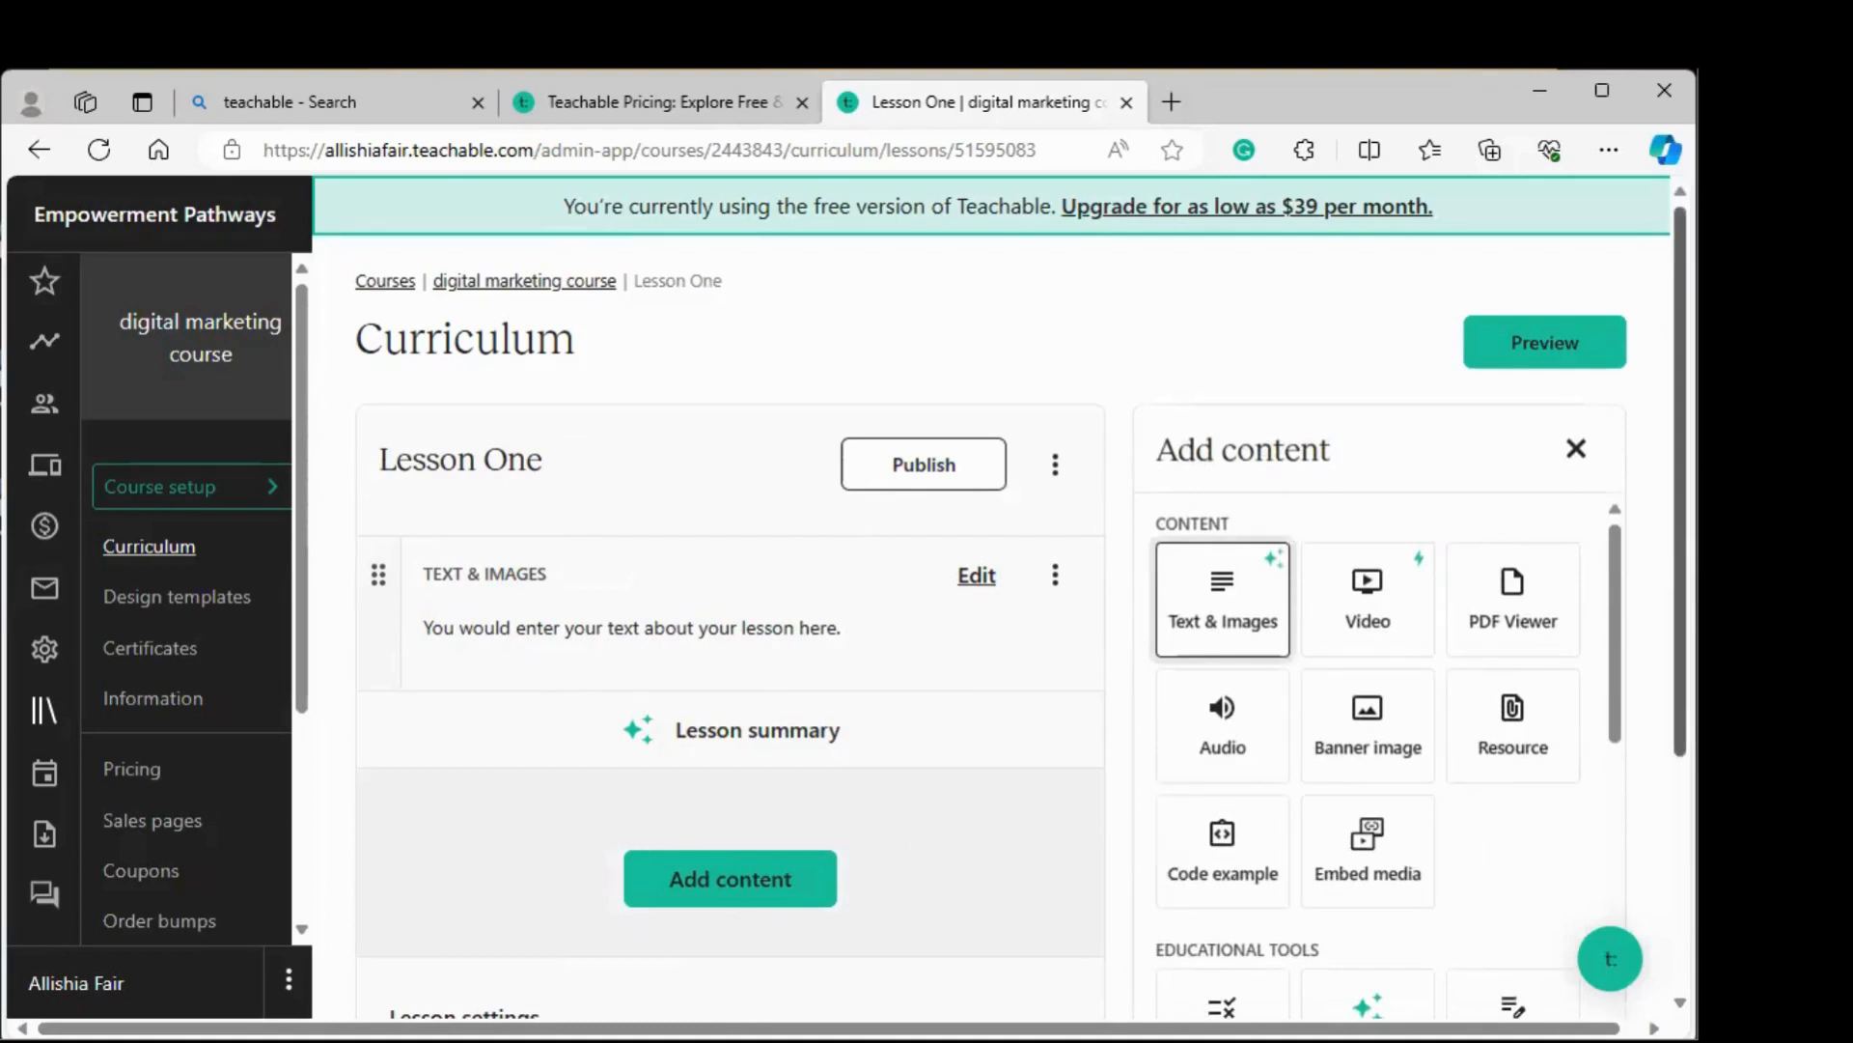
scroll(1647, 662, down, 4)
drag(1680, 724, 1680, 711)
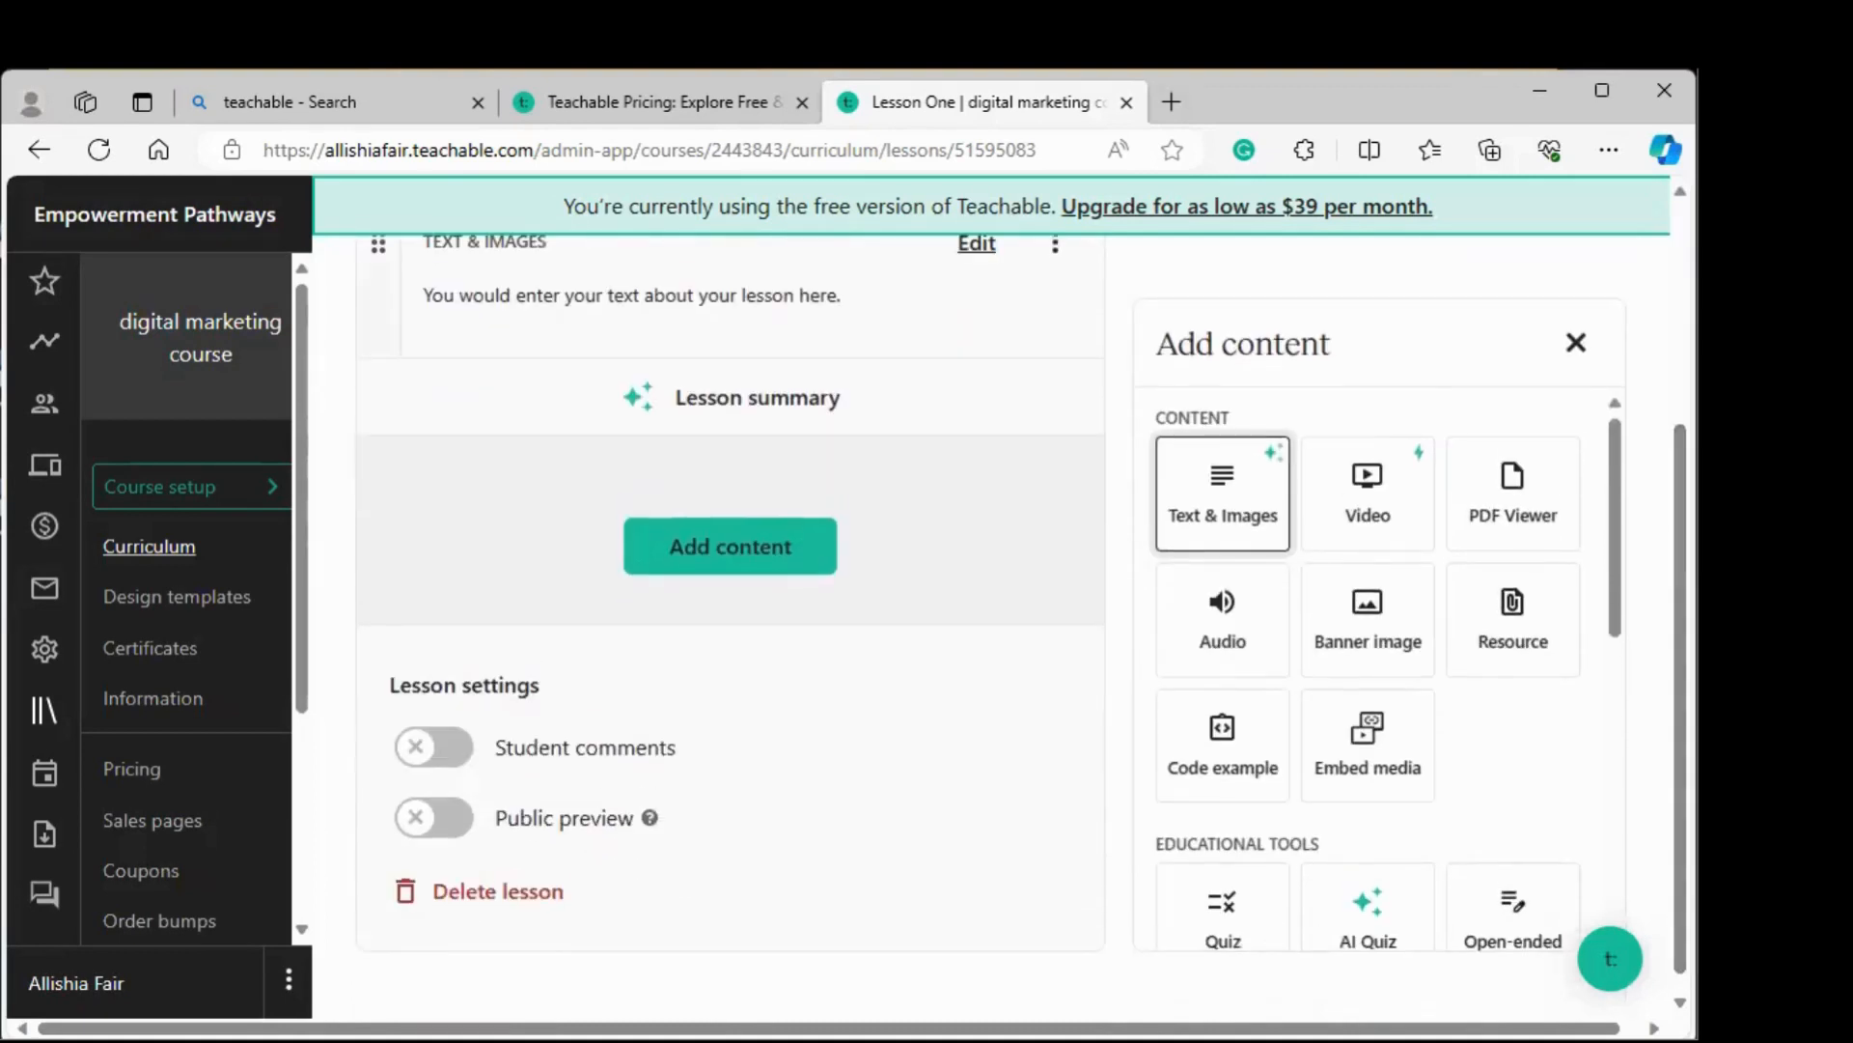
drag(1612, 576, 1613, 476)
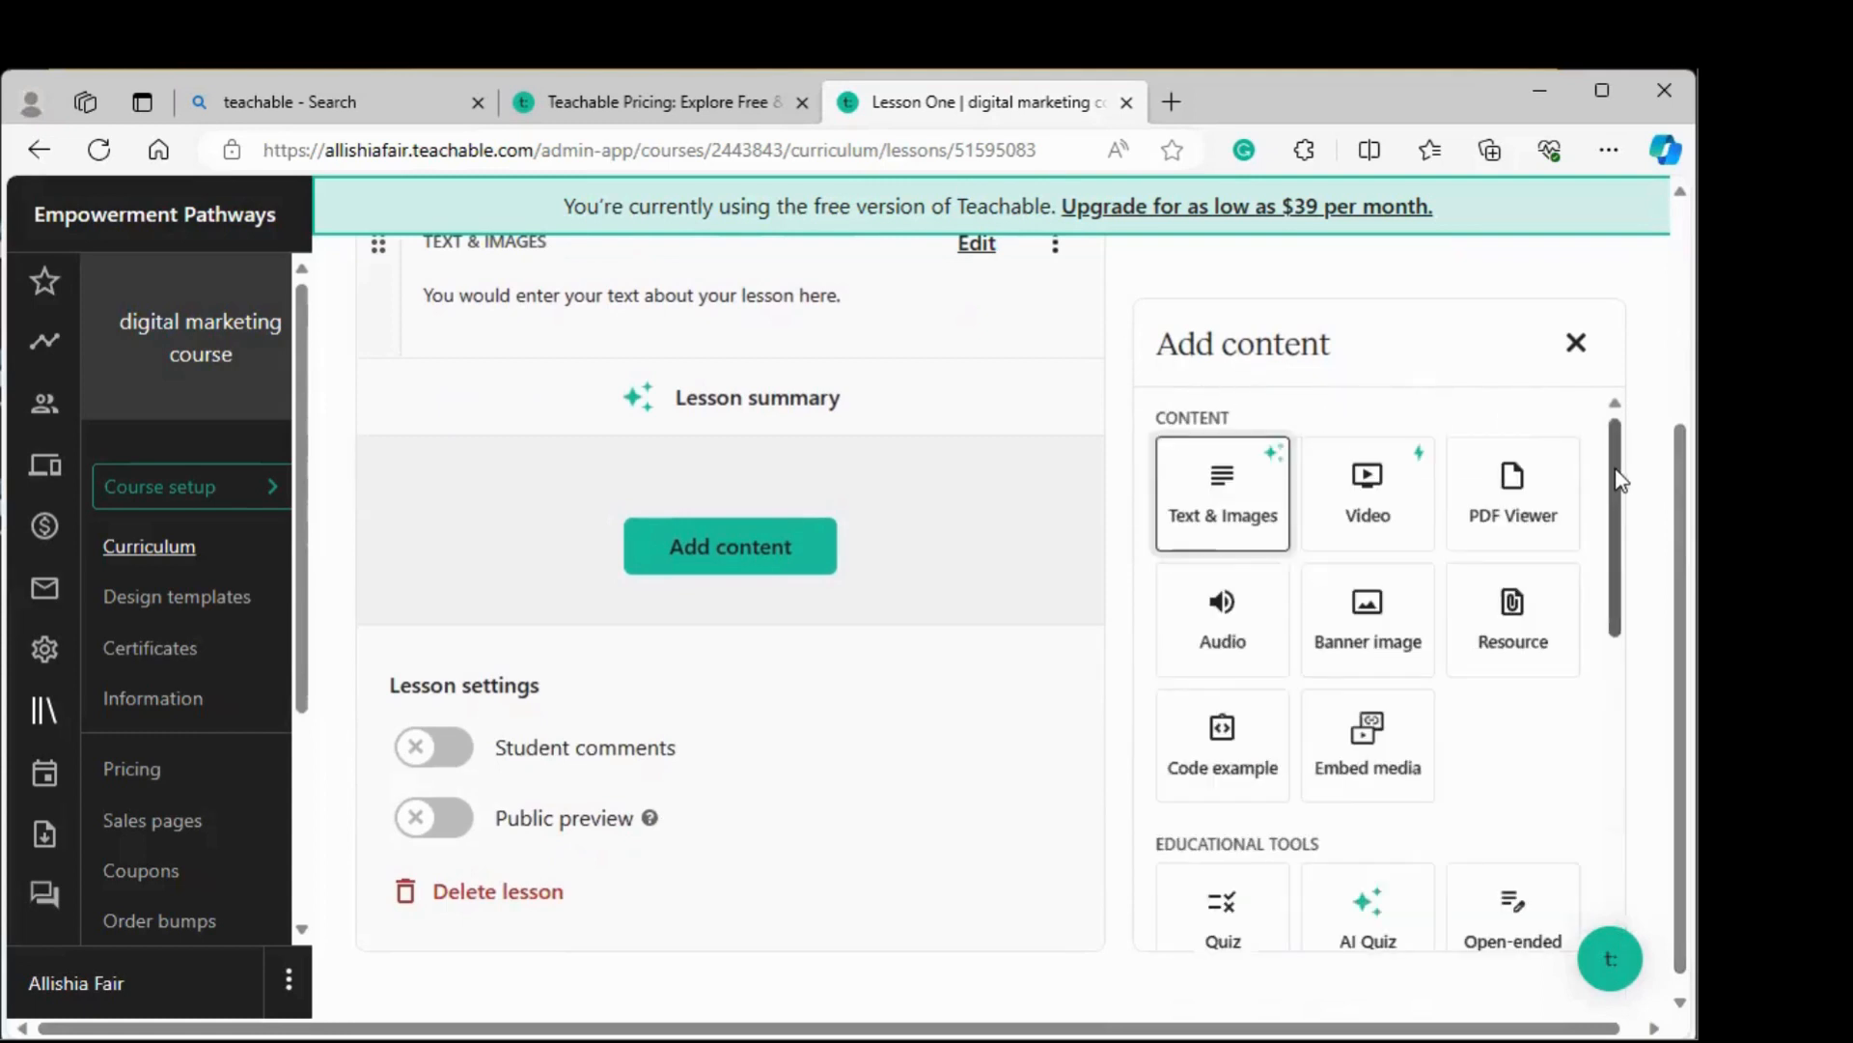
scroll(1613, 476, up, 4)
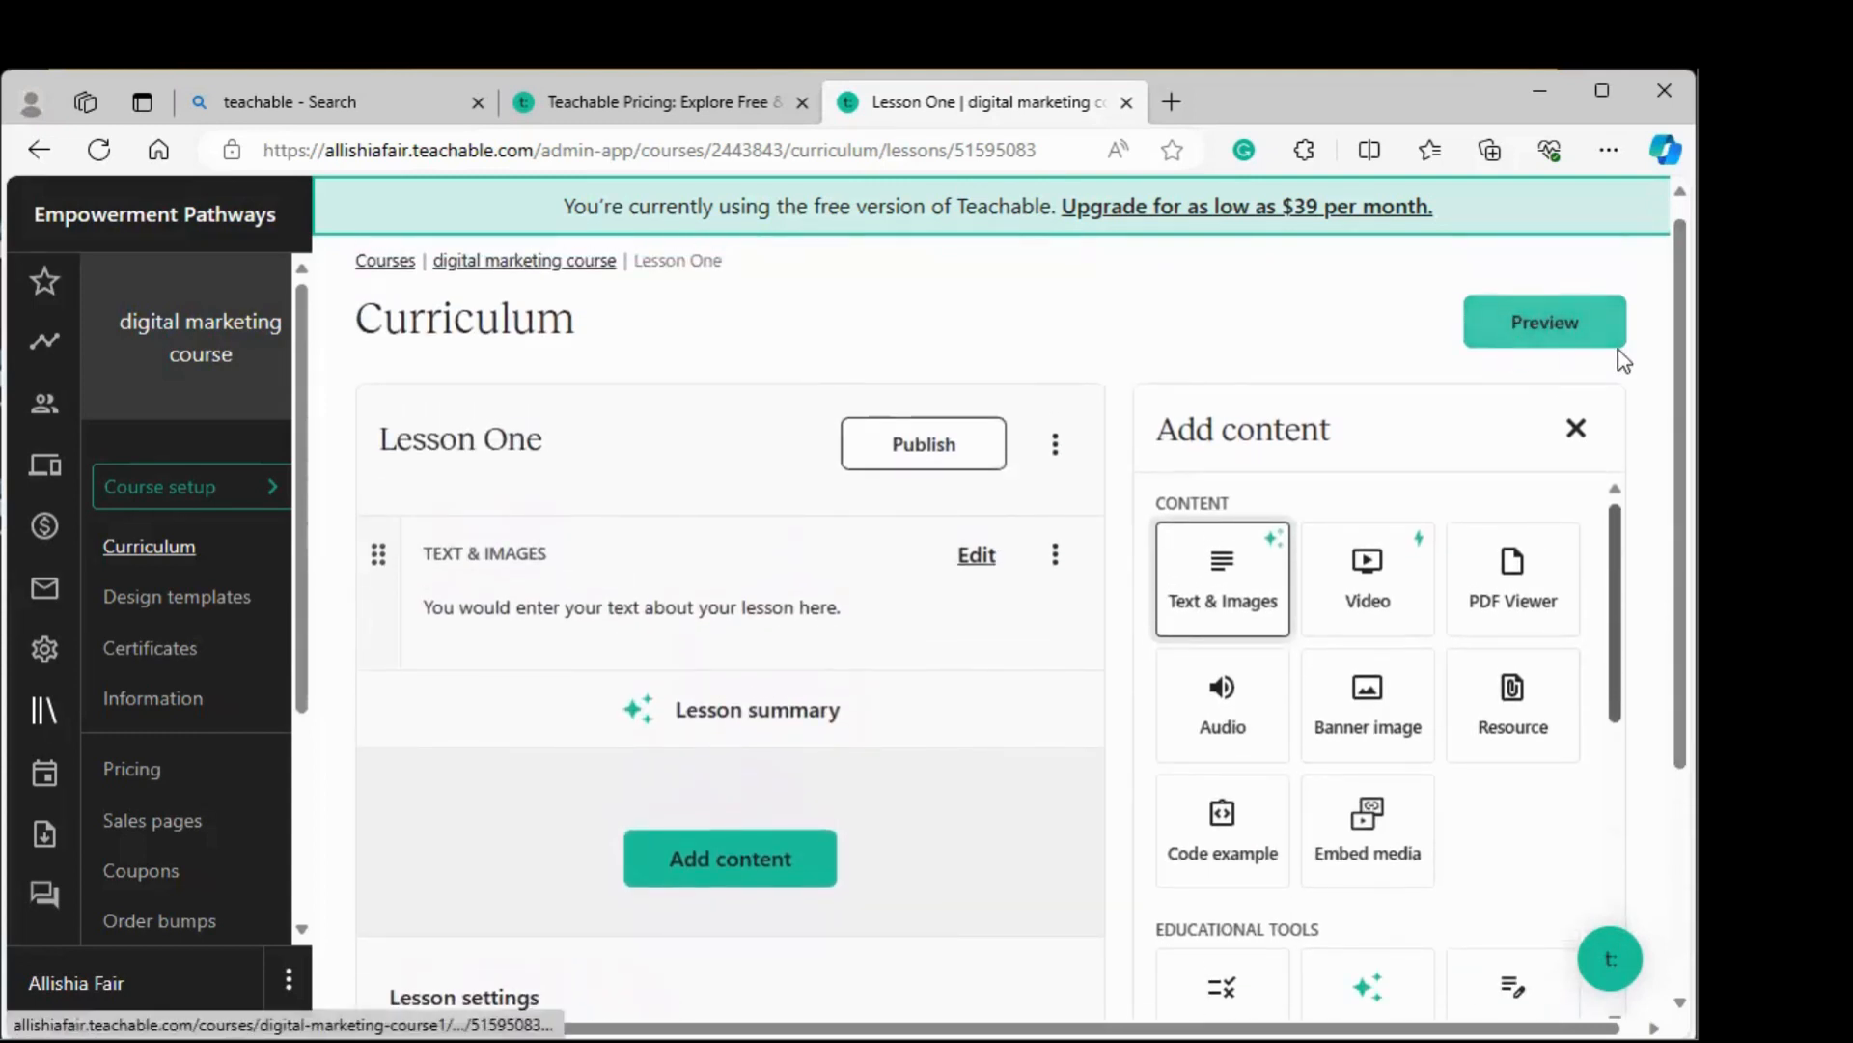
Preview Lesson One, complete and continue past it, and close the preview to return to the lesson editor.
click(1545, 323)
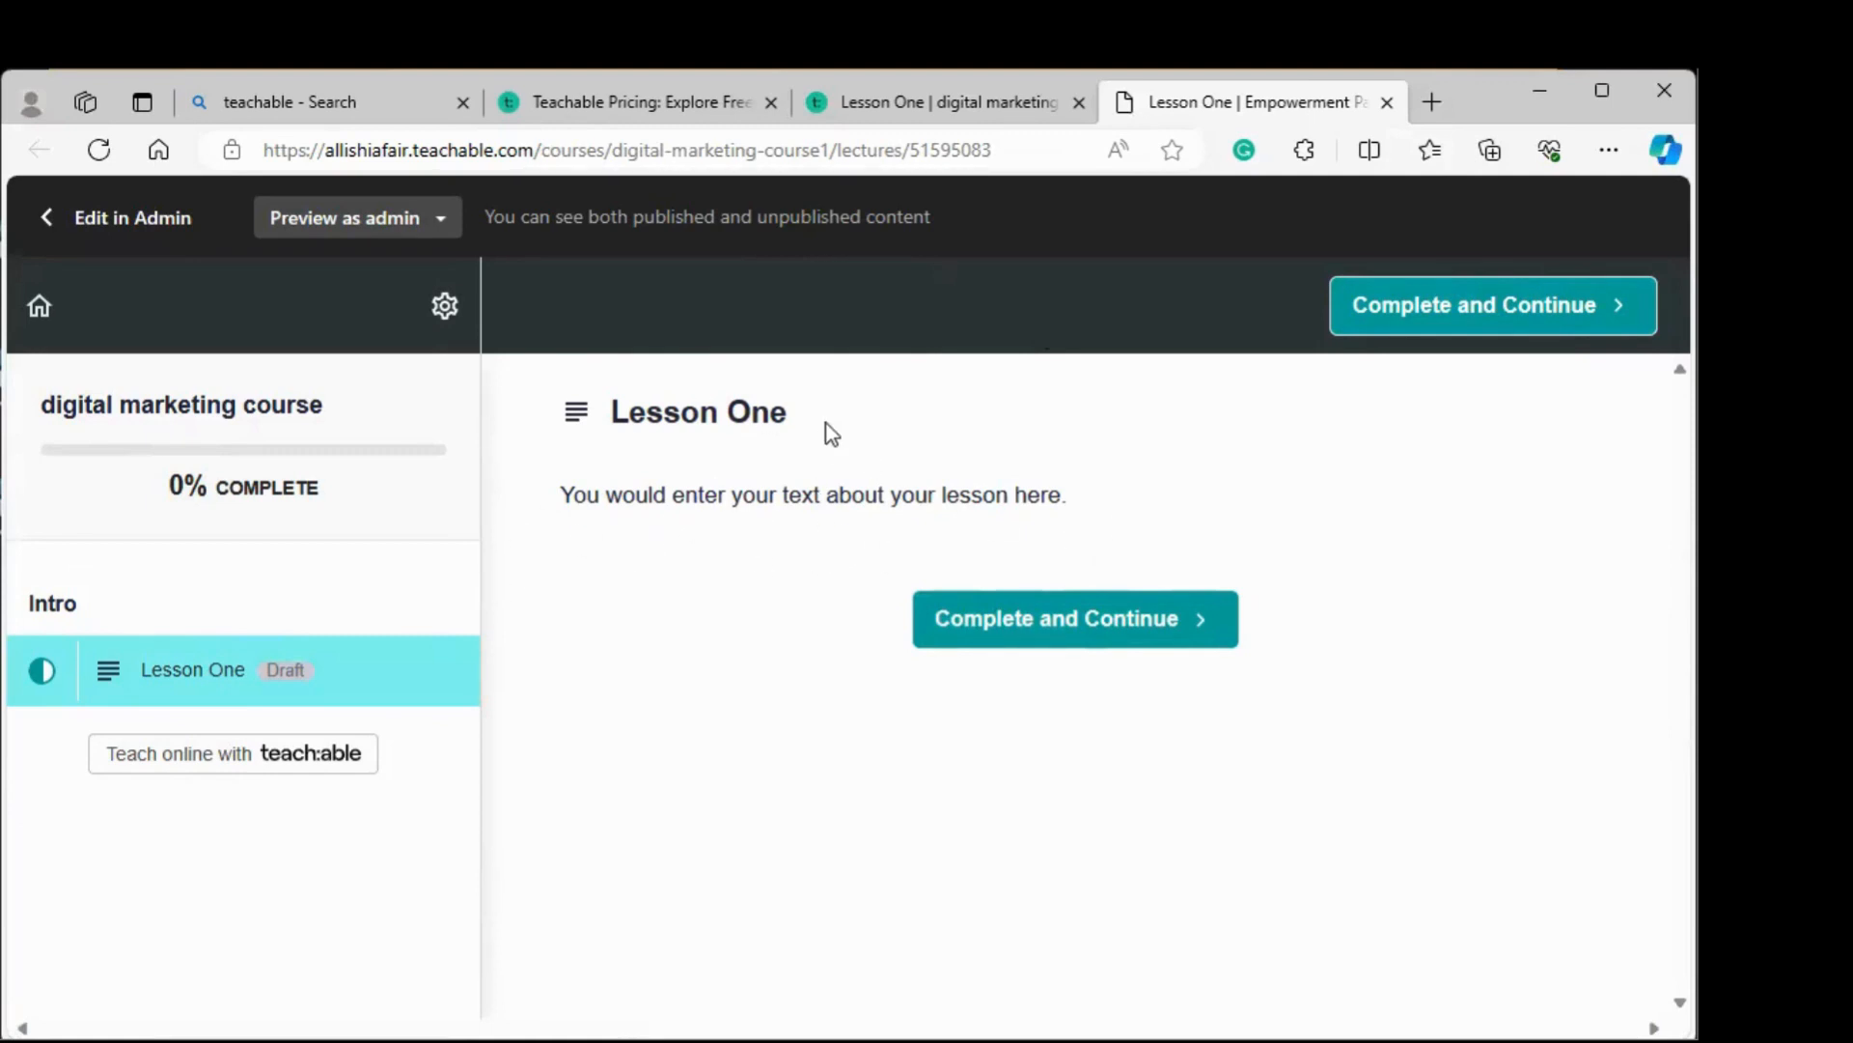
click(1052, 654)
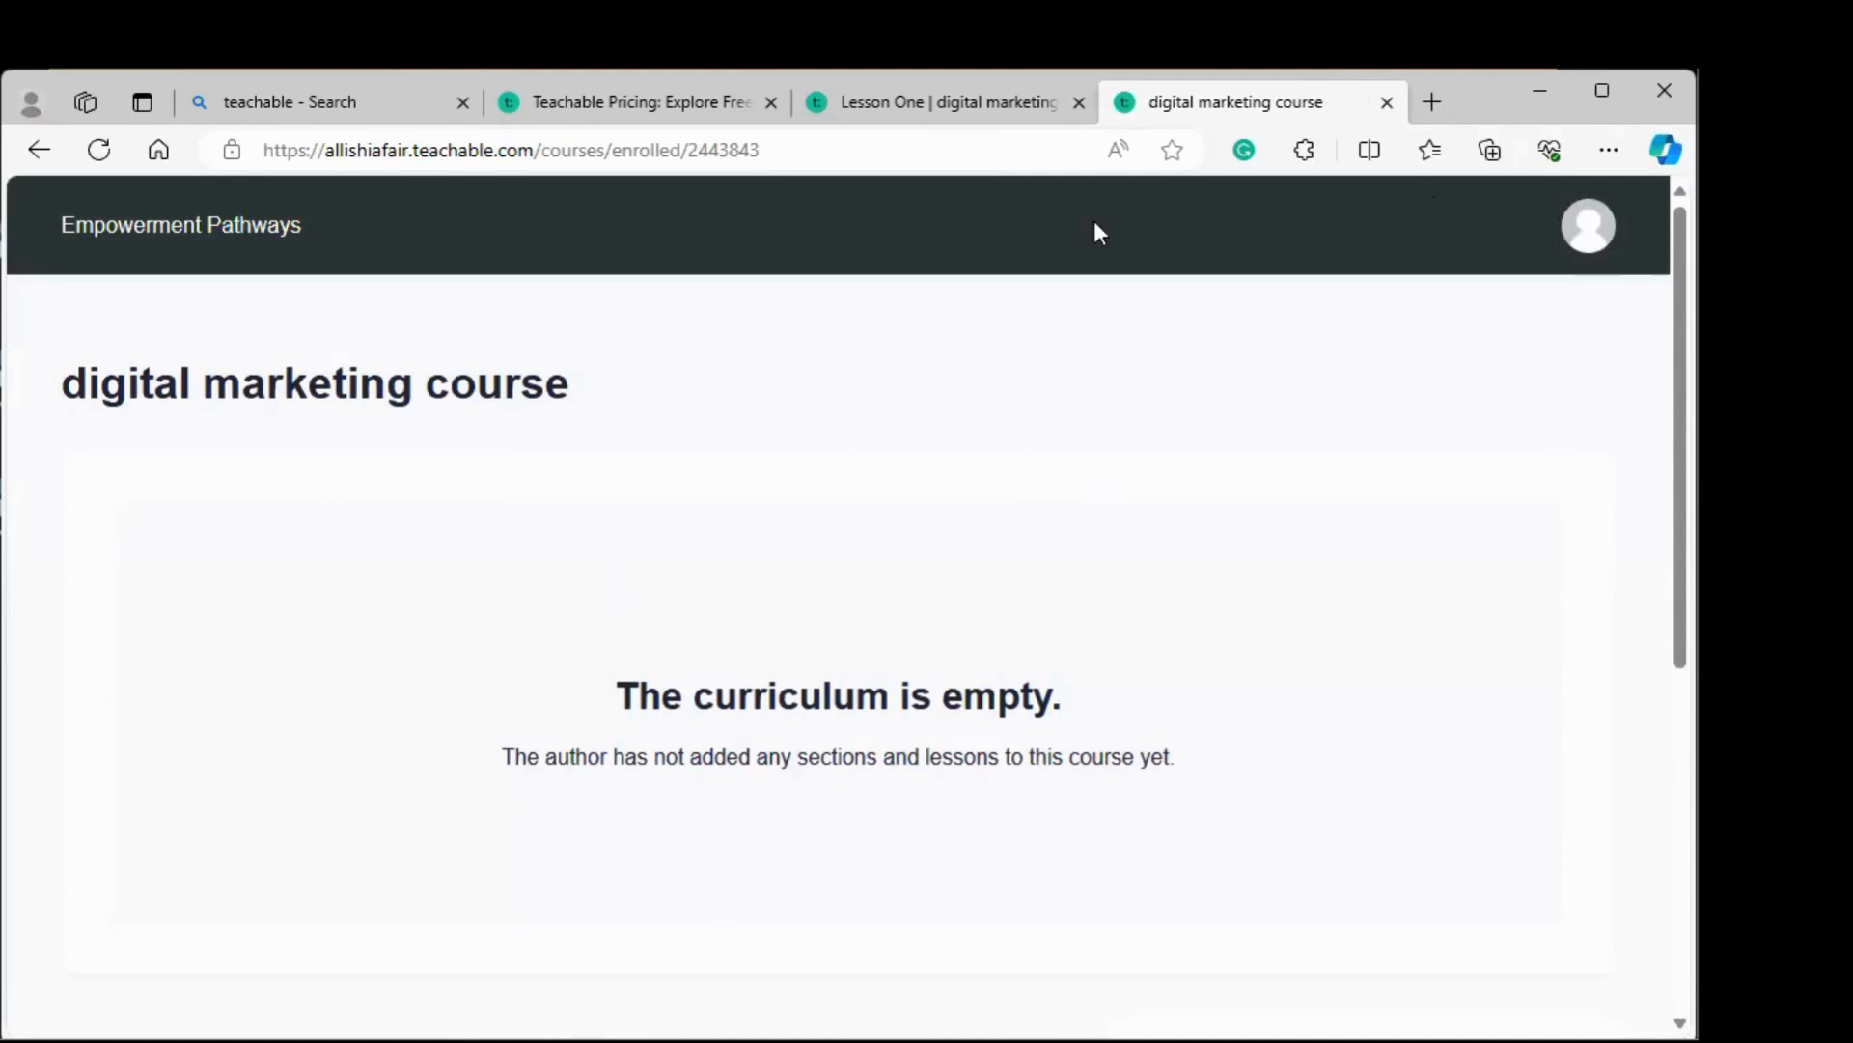
click(1469, 967)
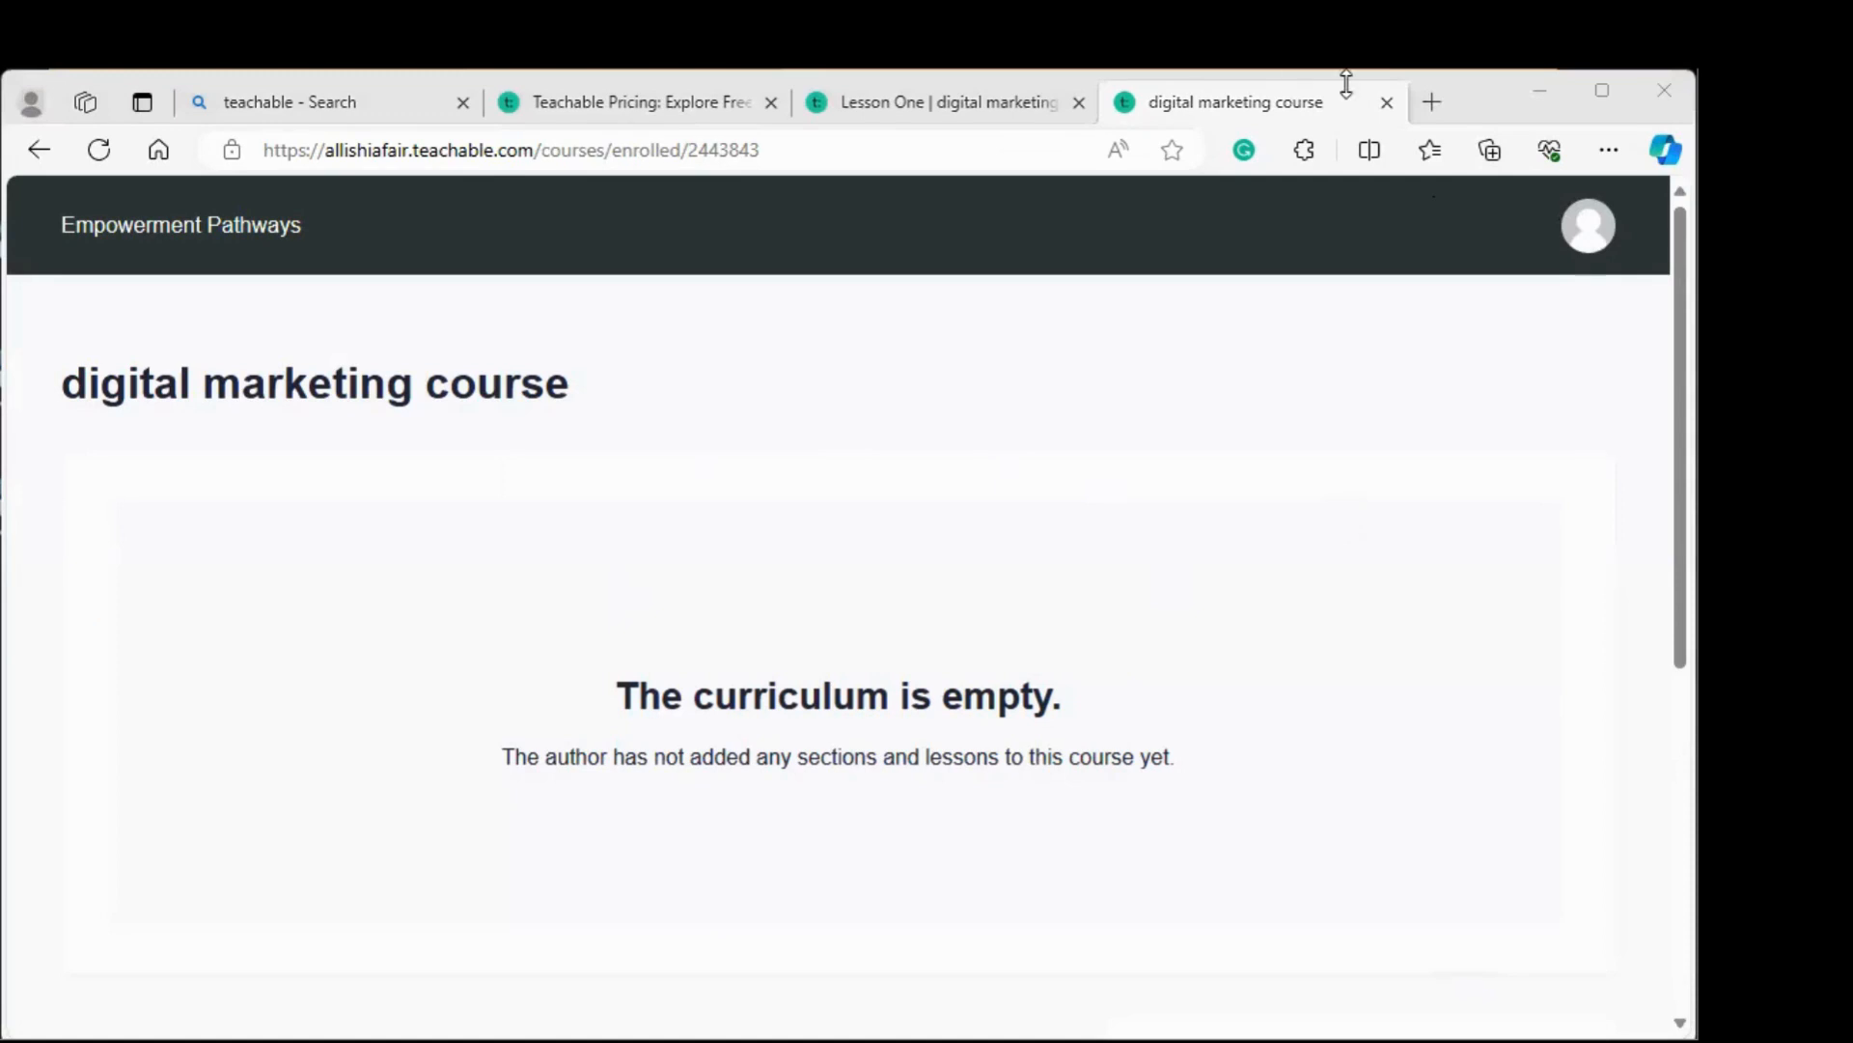
click(1387, 106)
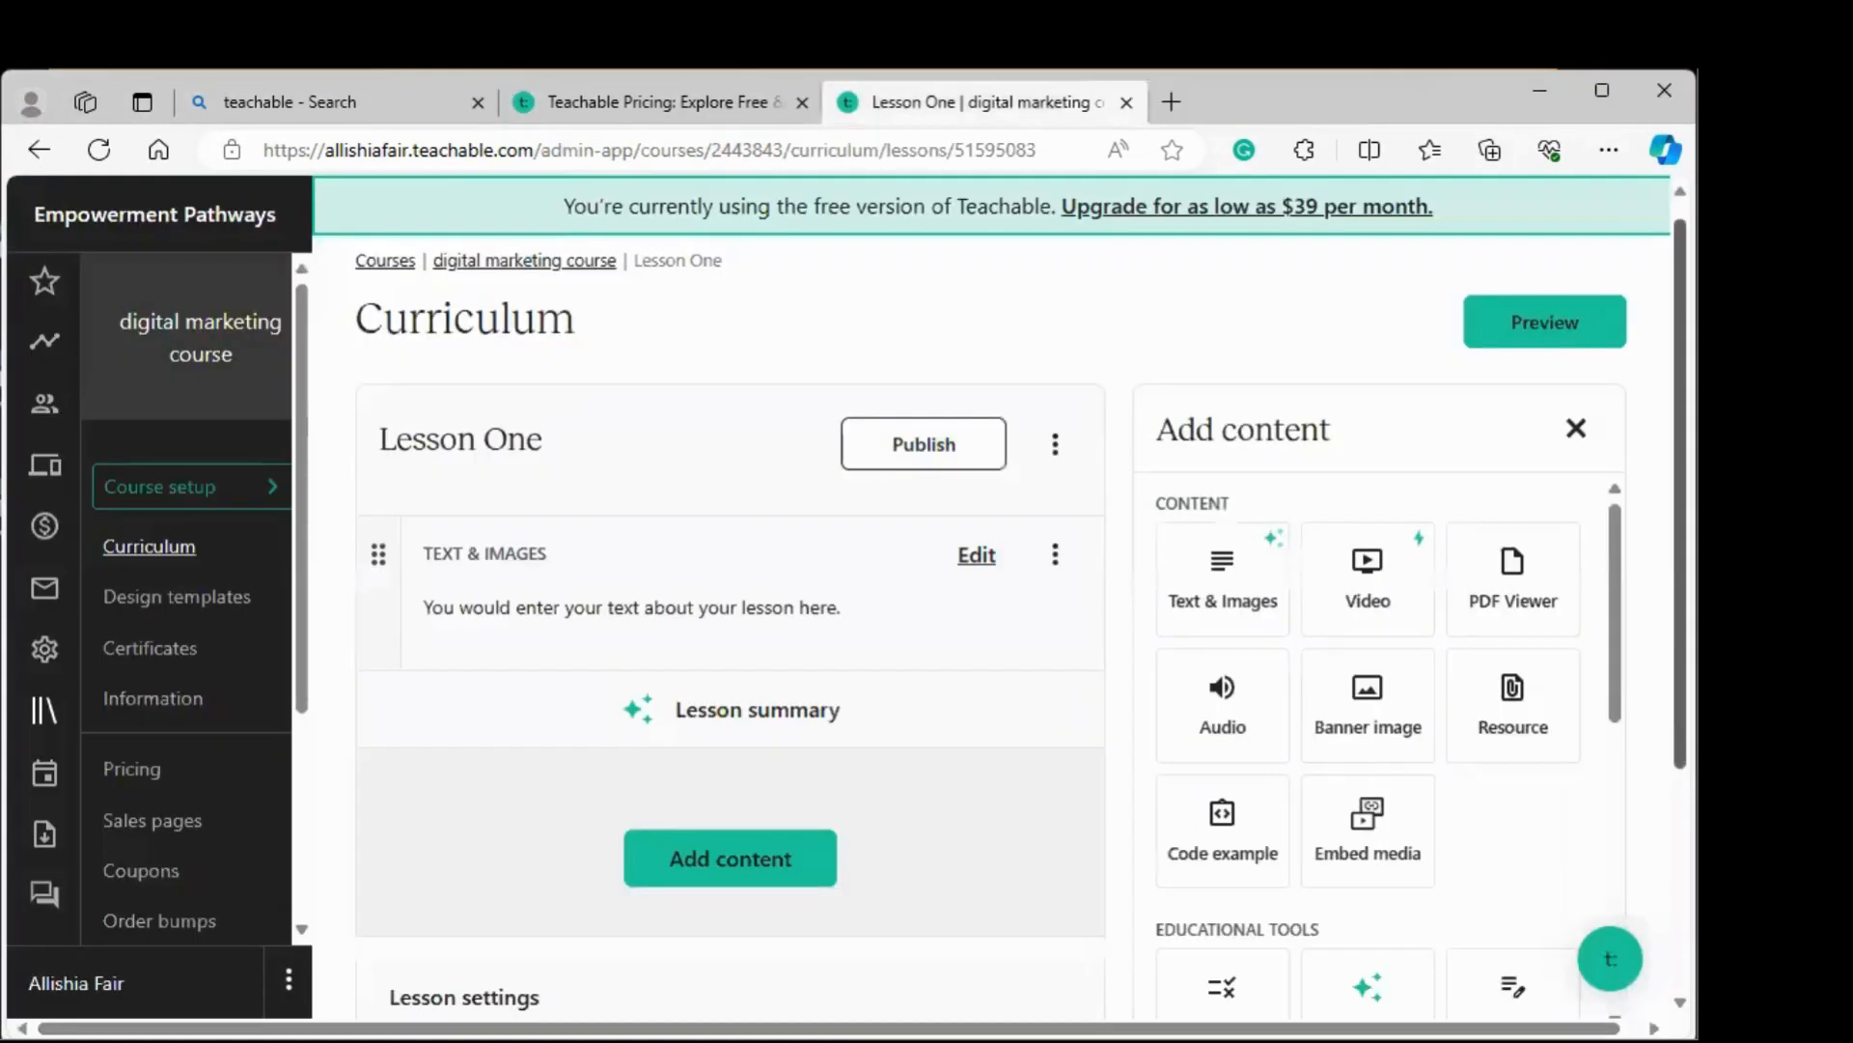
Check Lesson One's settings and return to the digital marketing course's curriculum overview.
scroll(731, 612, down, 3)
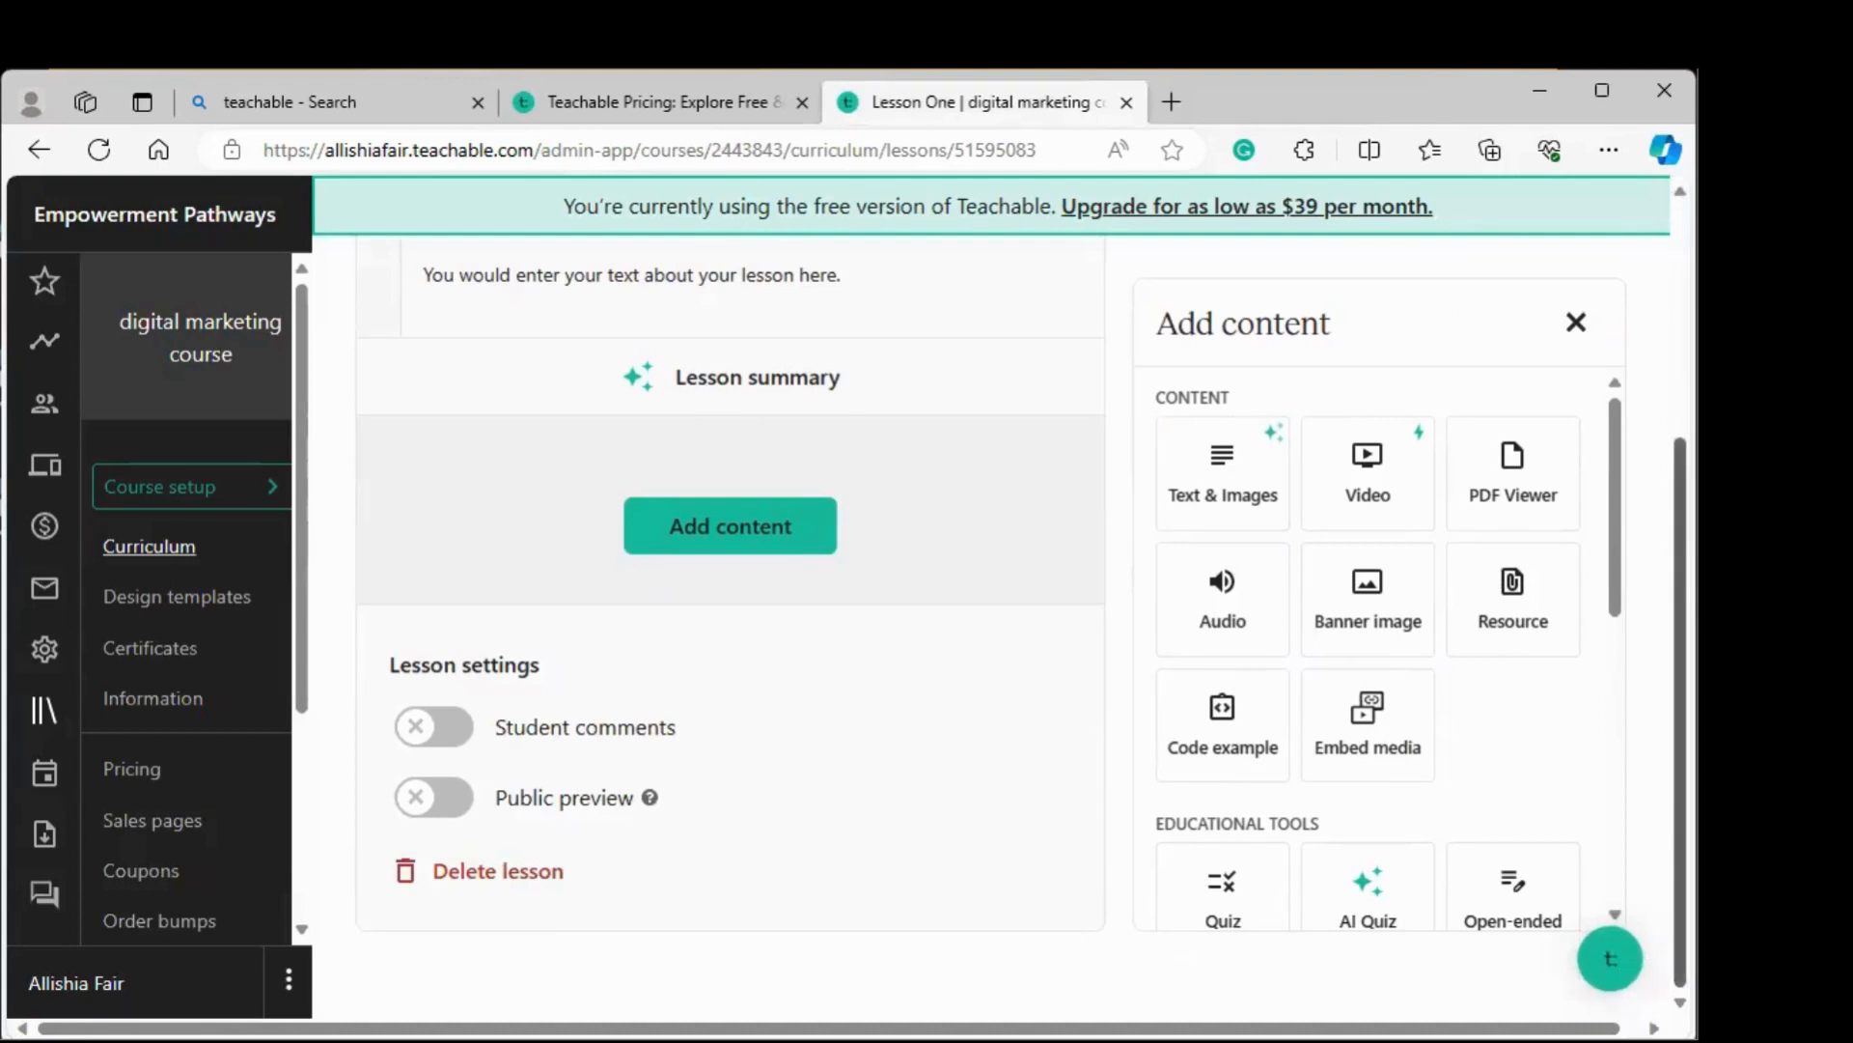
scroll(730, 612, up, 3)
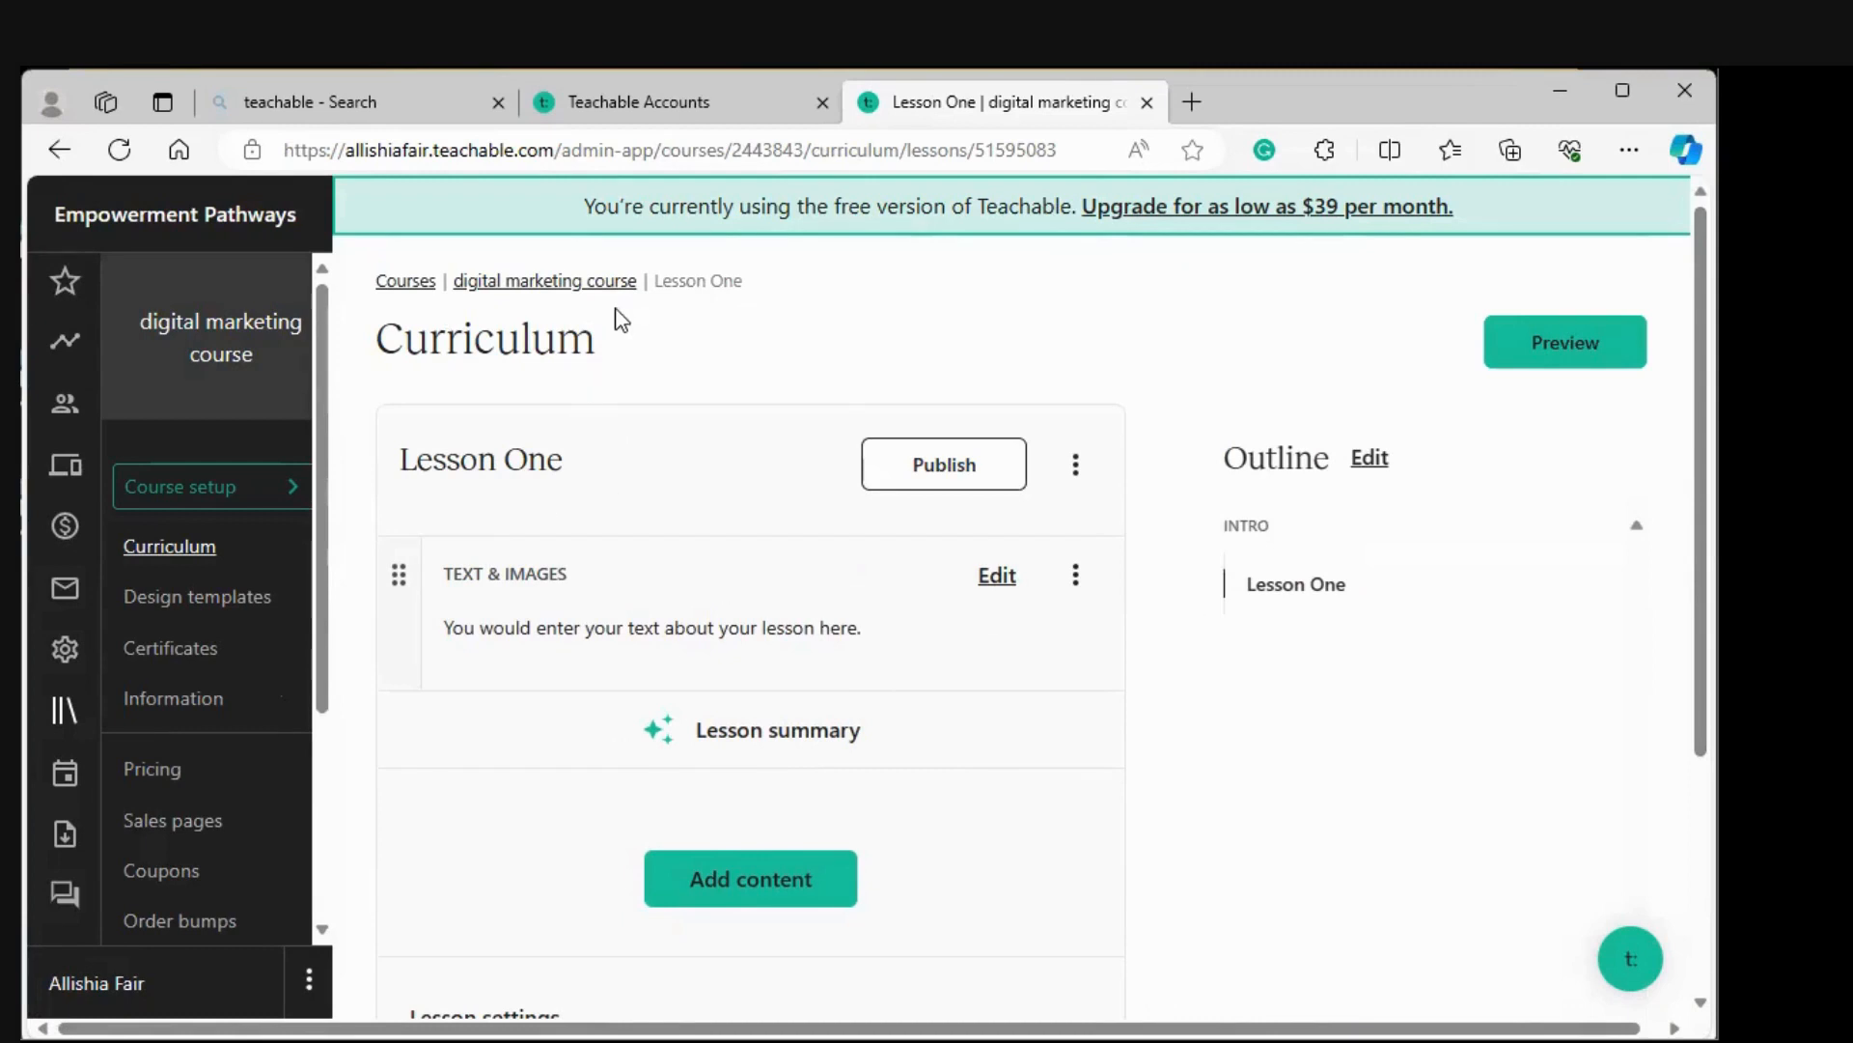
click(583, 283)
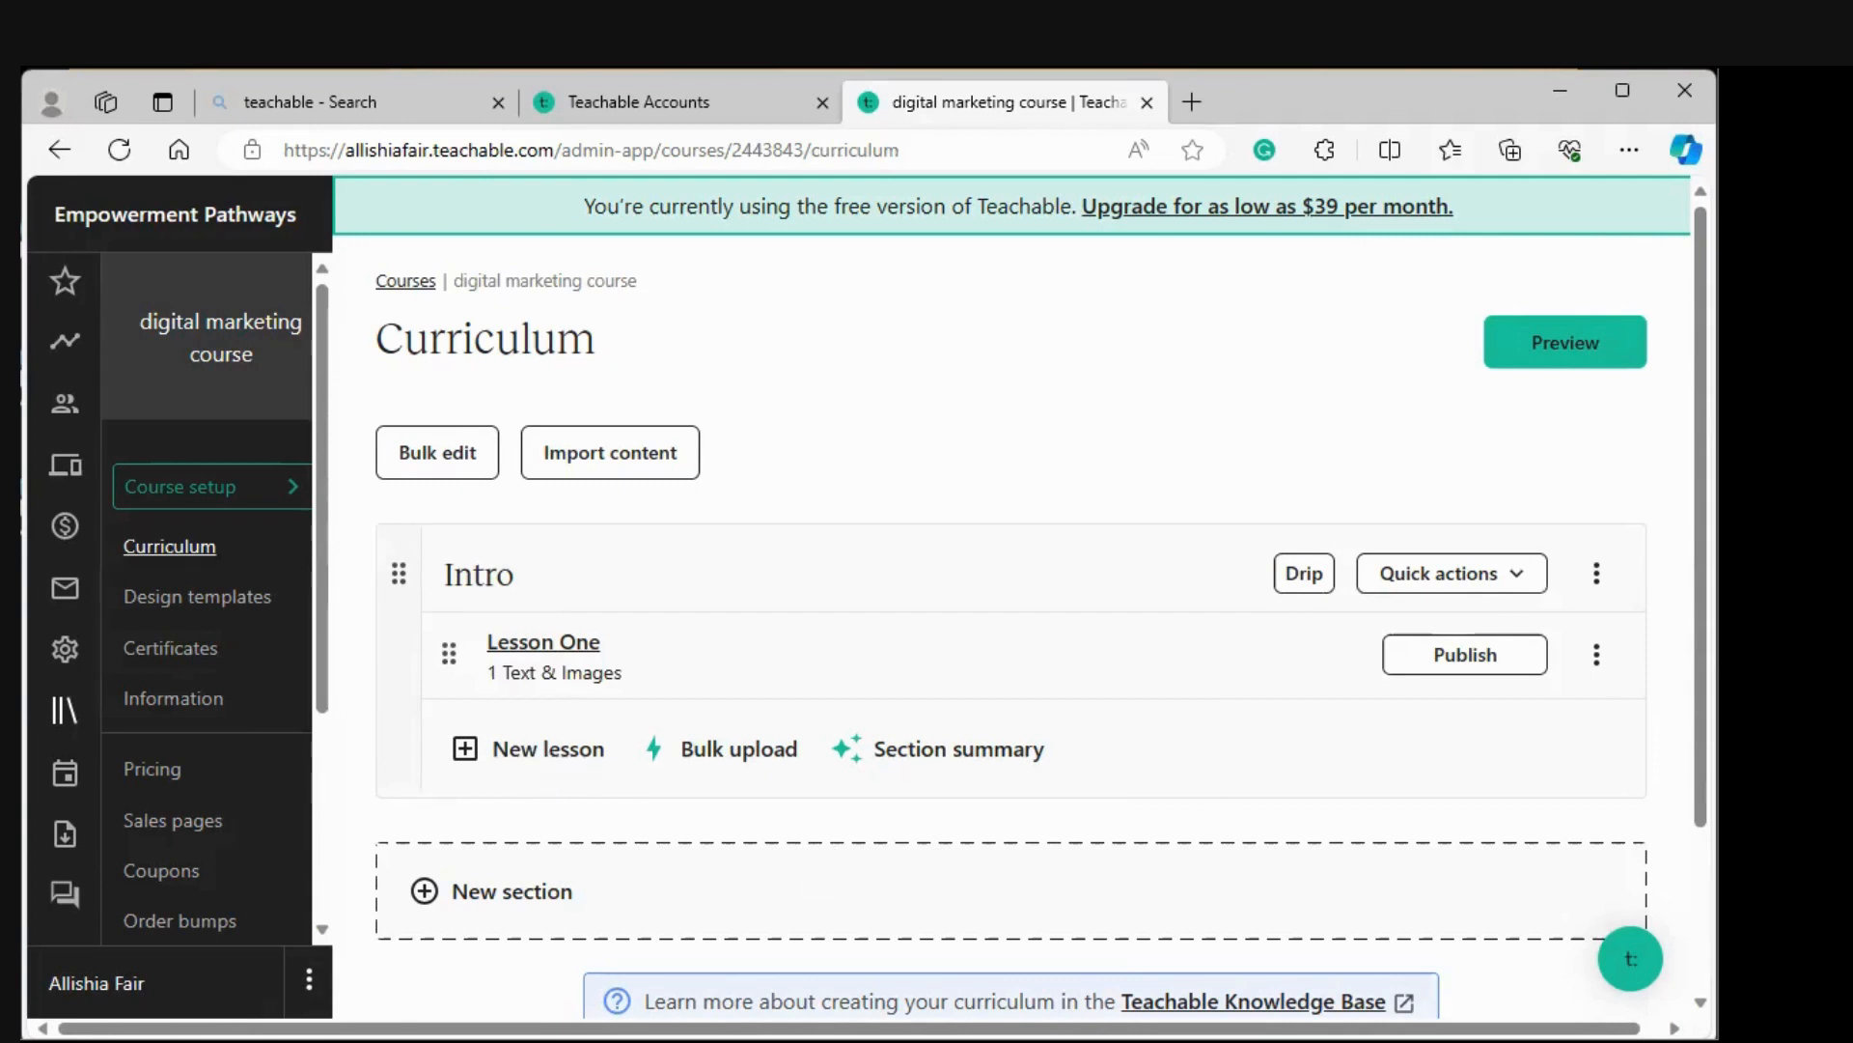
Look over the course's curriculum page, including the Intro section's lesson, bulk upload, summary and new section options.
scroll(381, 633, down, 2)
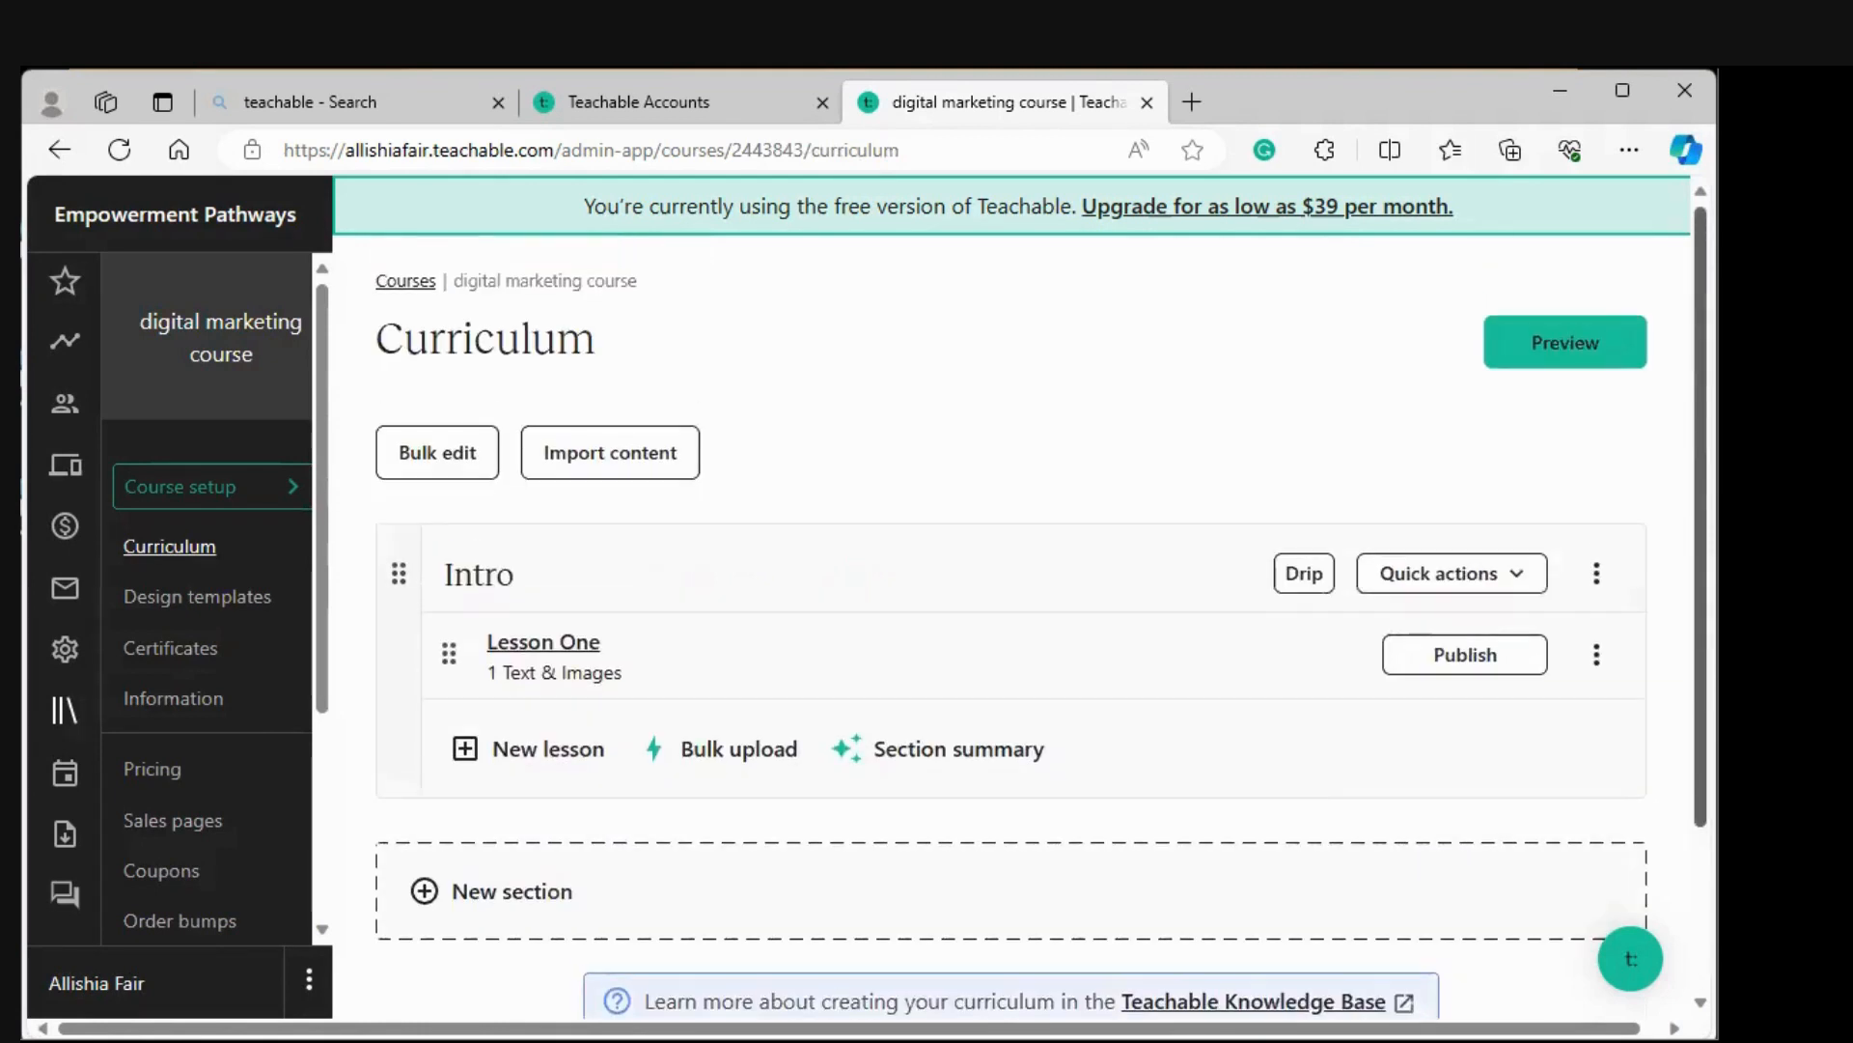
scroll(700, 340, up, 2)
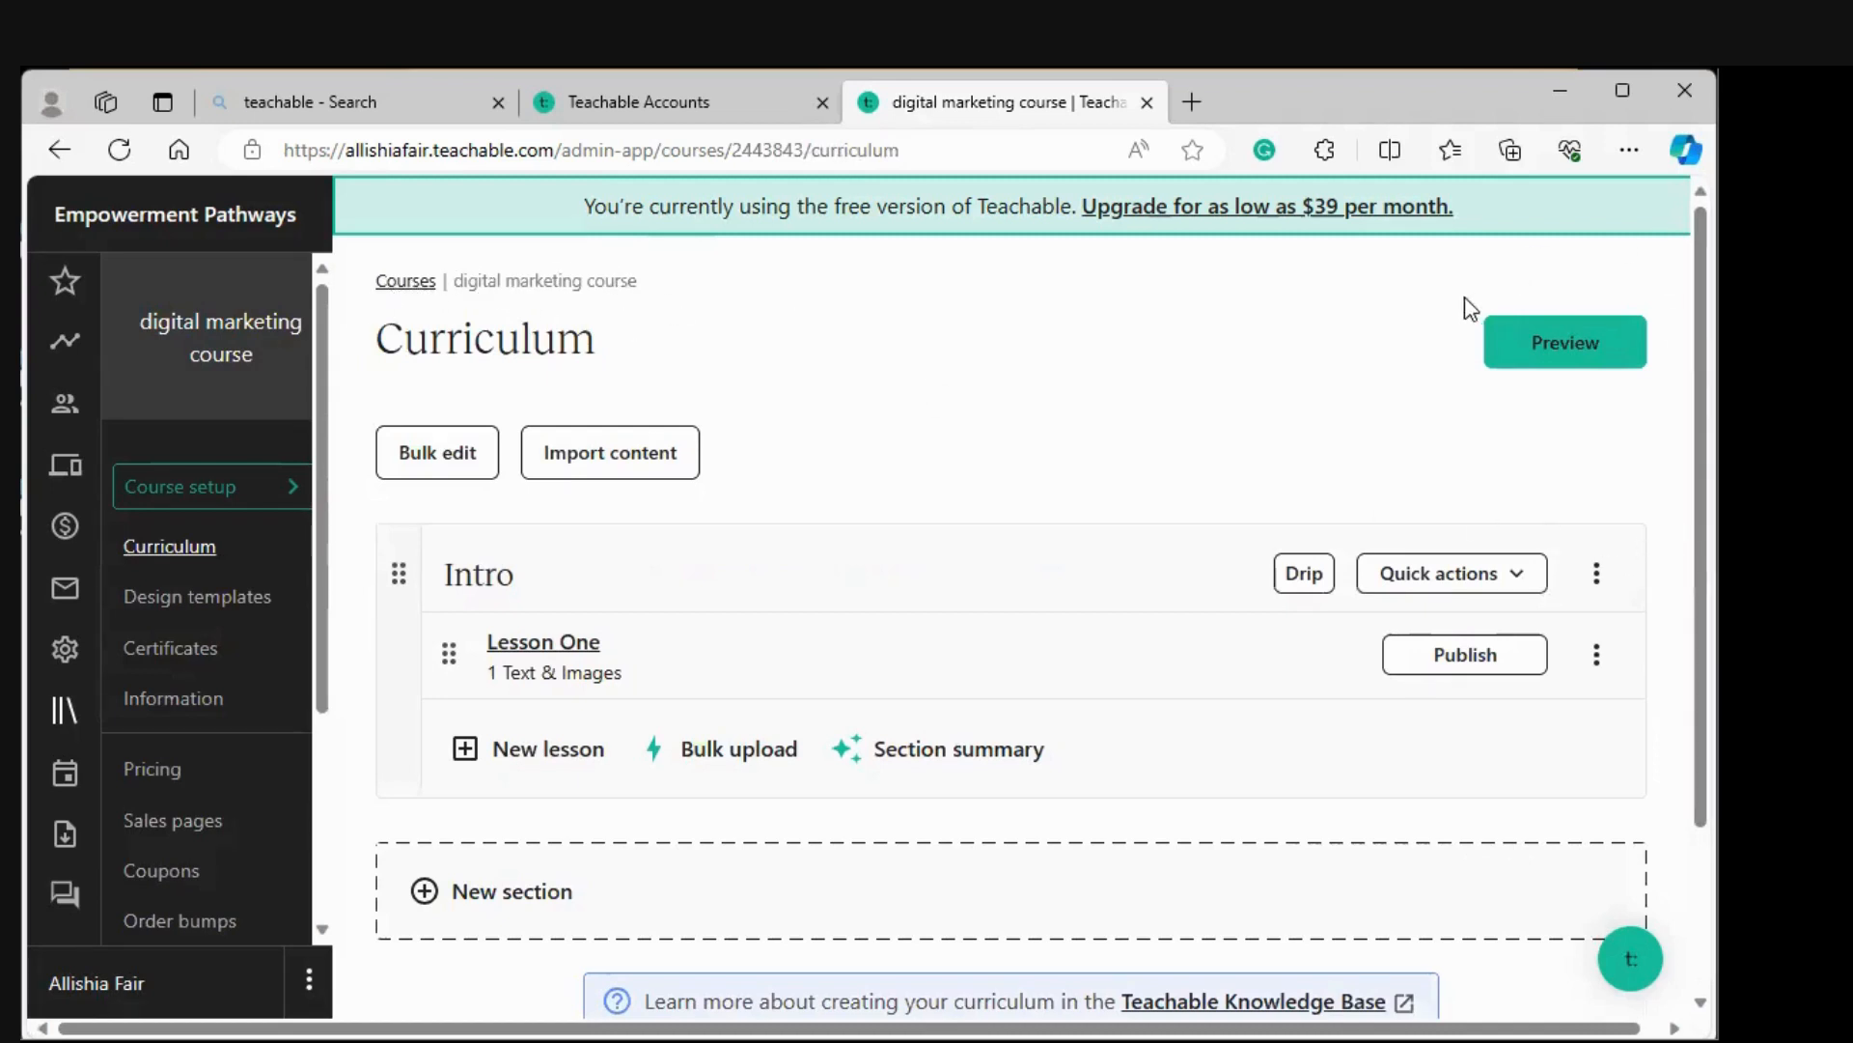
scroll(1666, 492, down, 3)
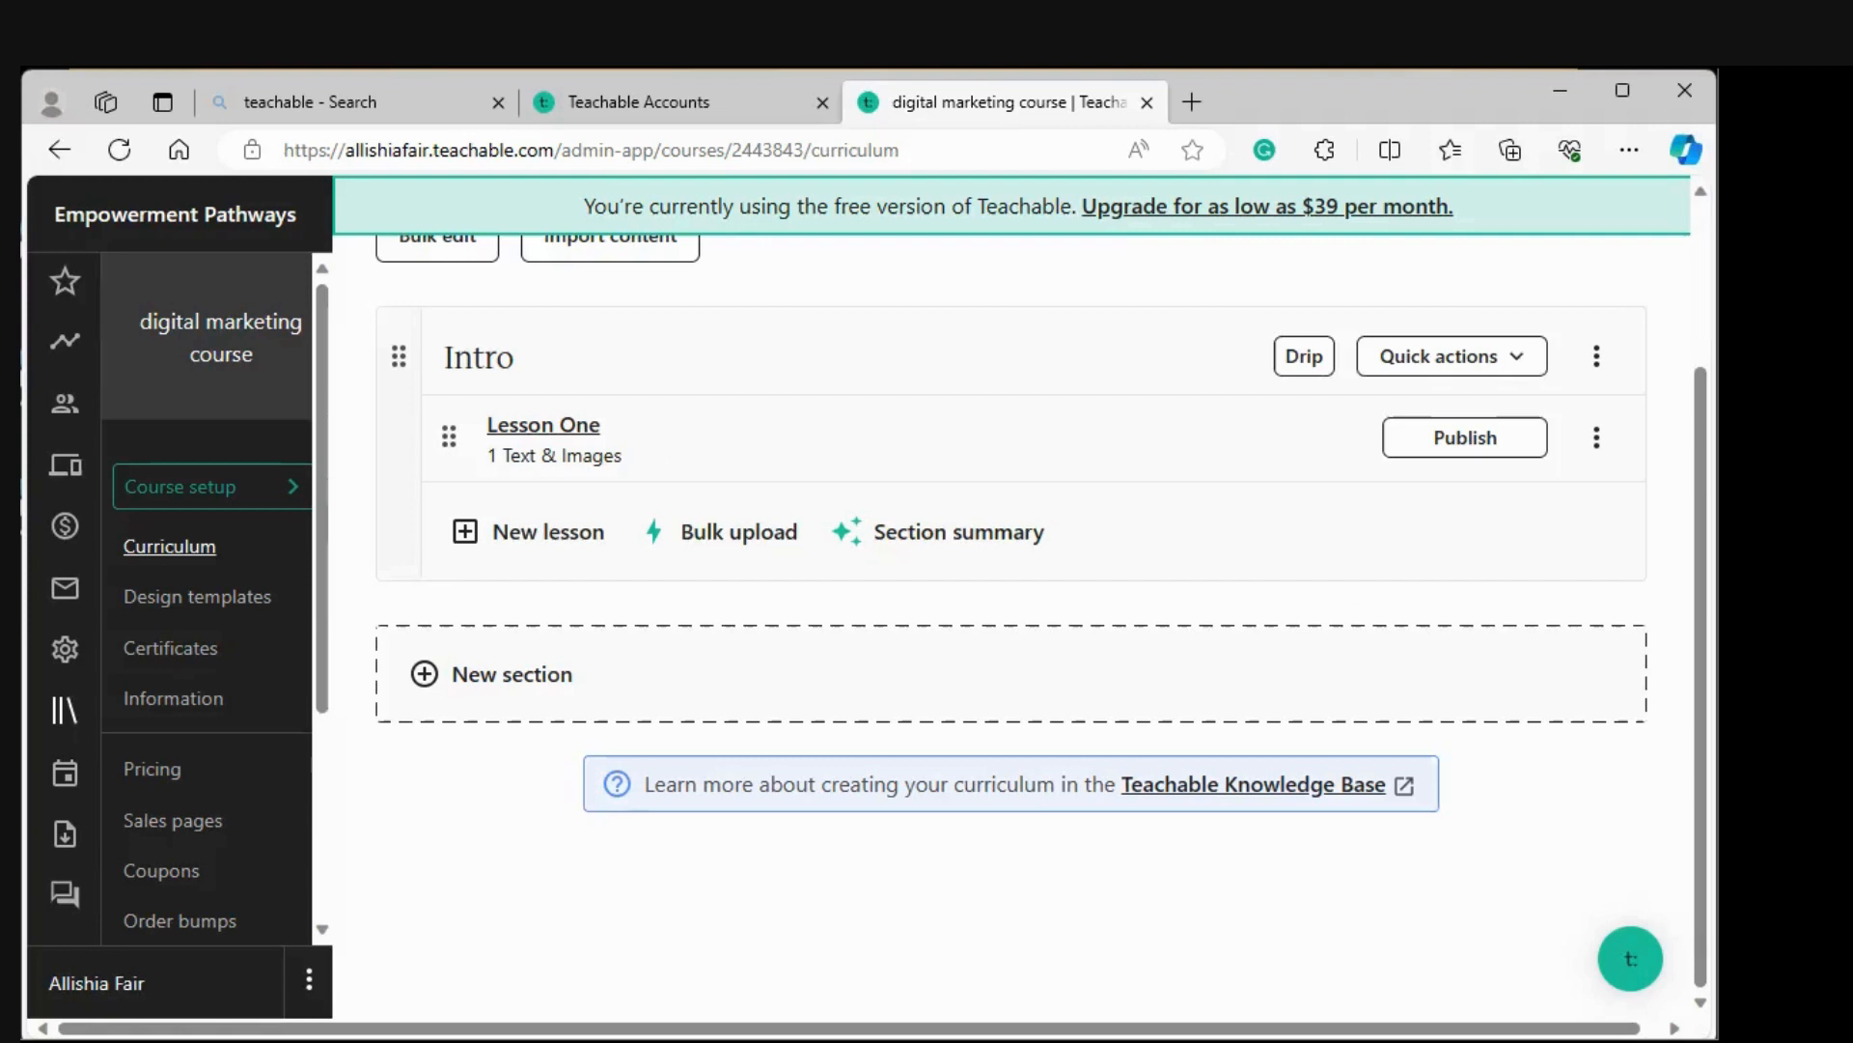
scroll(1699, 579, up, 2)
scroll(1699, 579, down, 2)
scroll(1699, 579, up, 2)
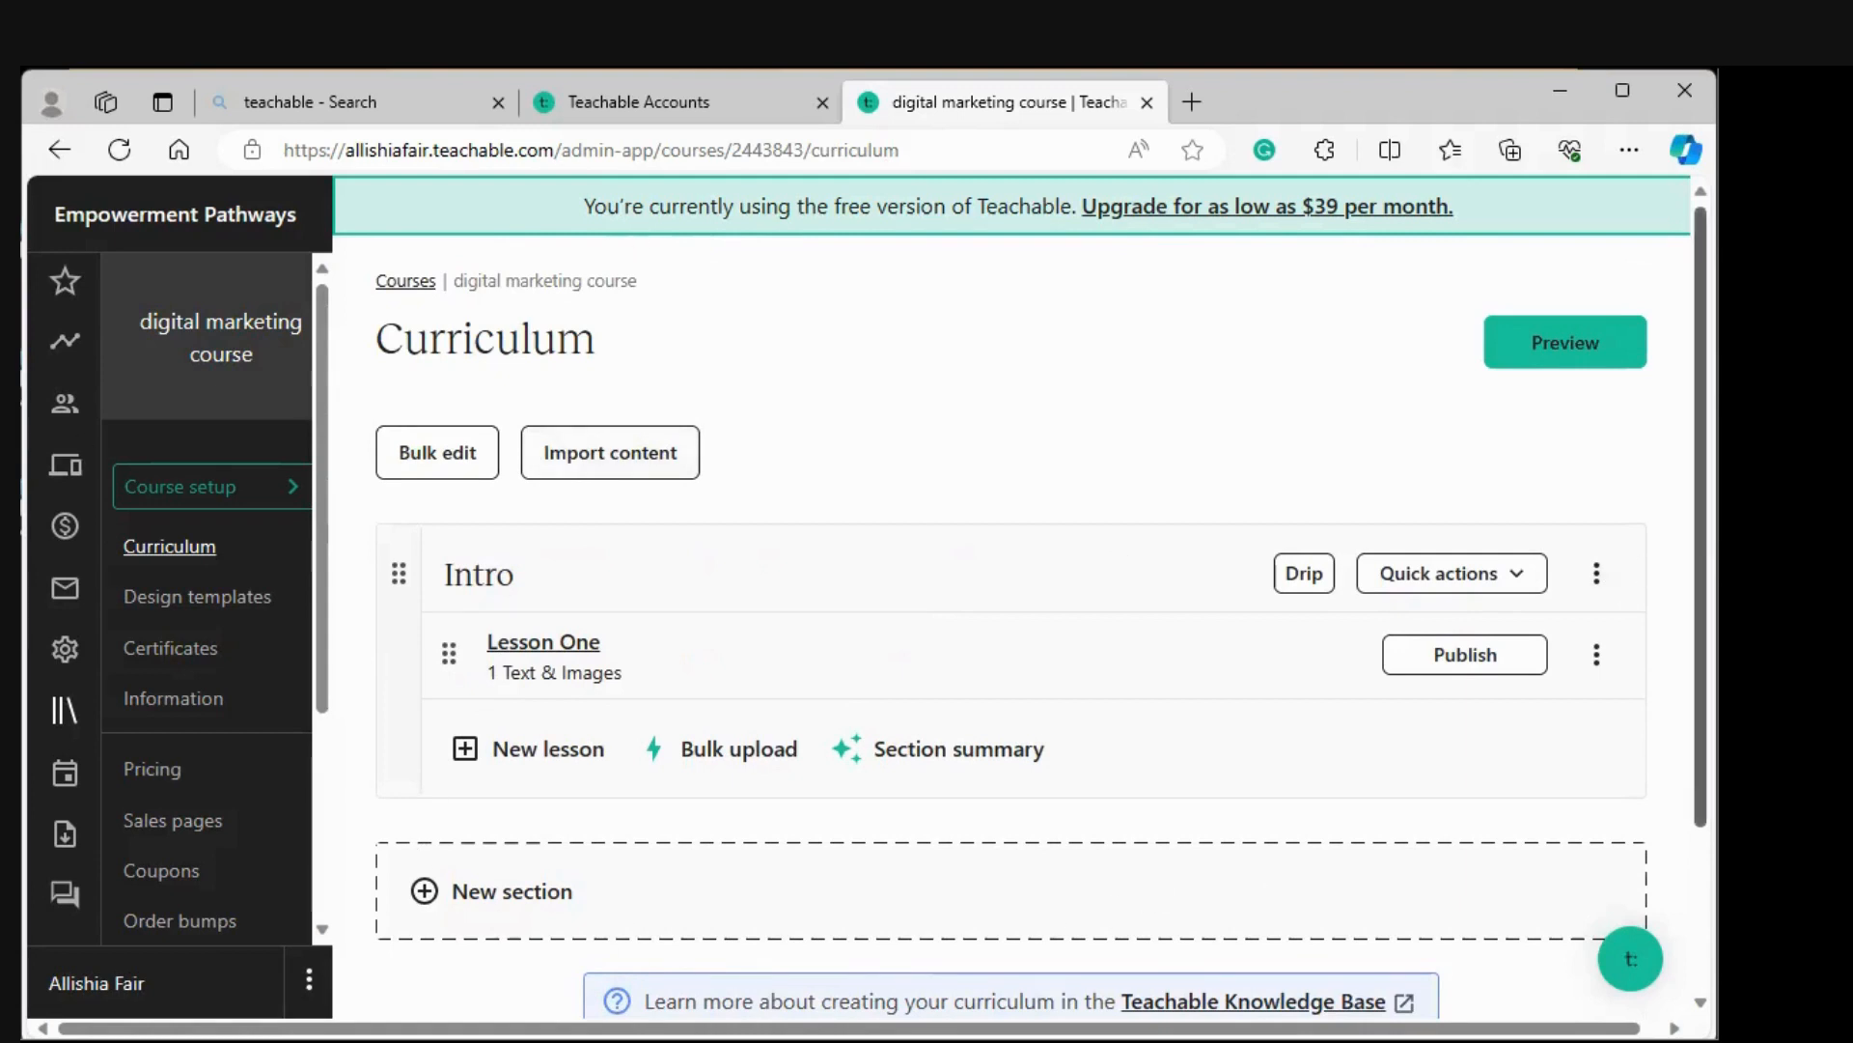
scroll(1033, 608, down, 2)
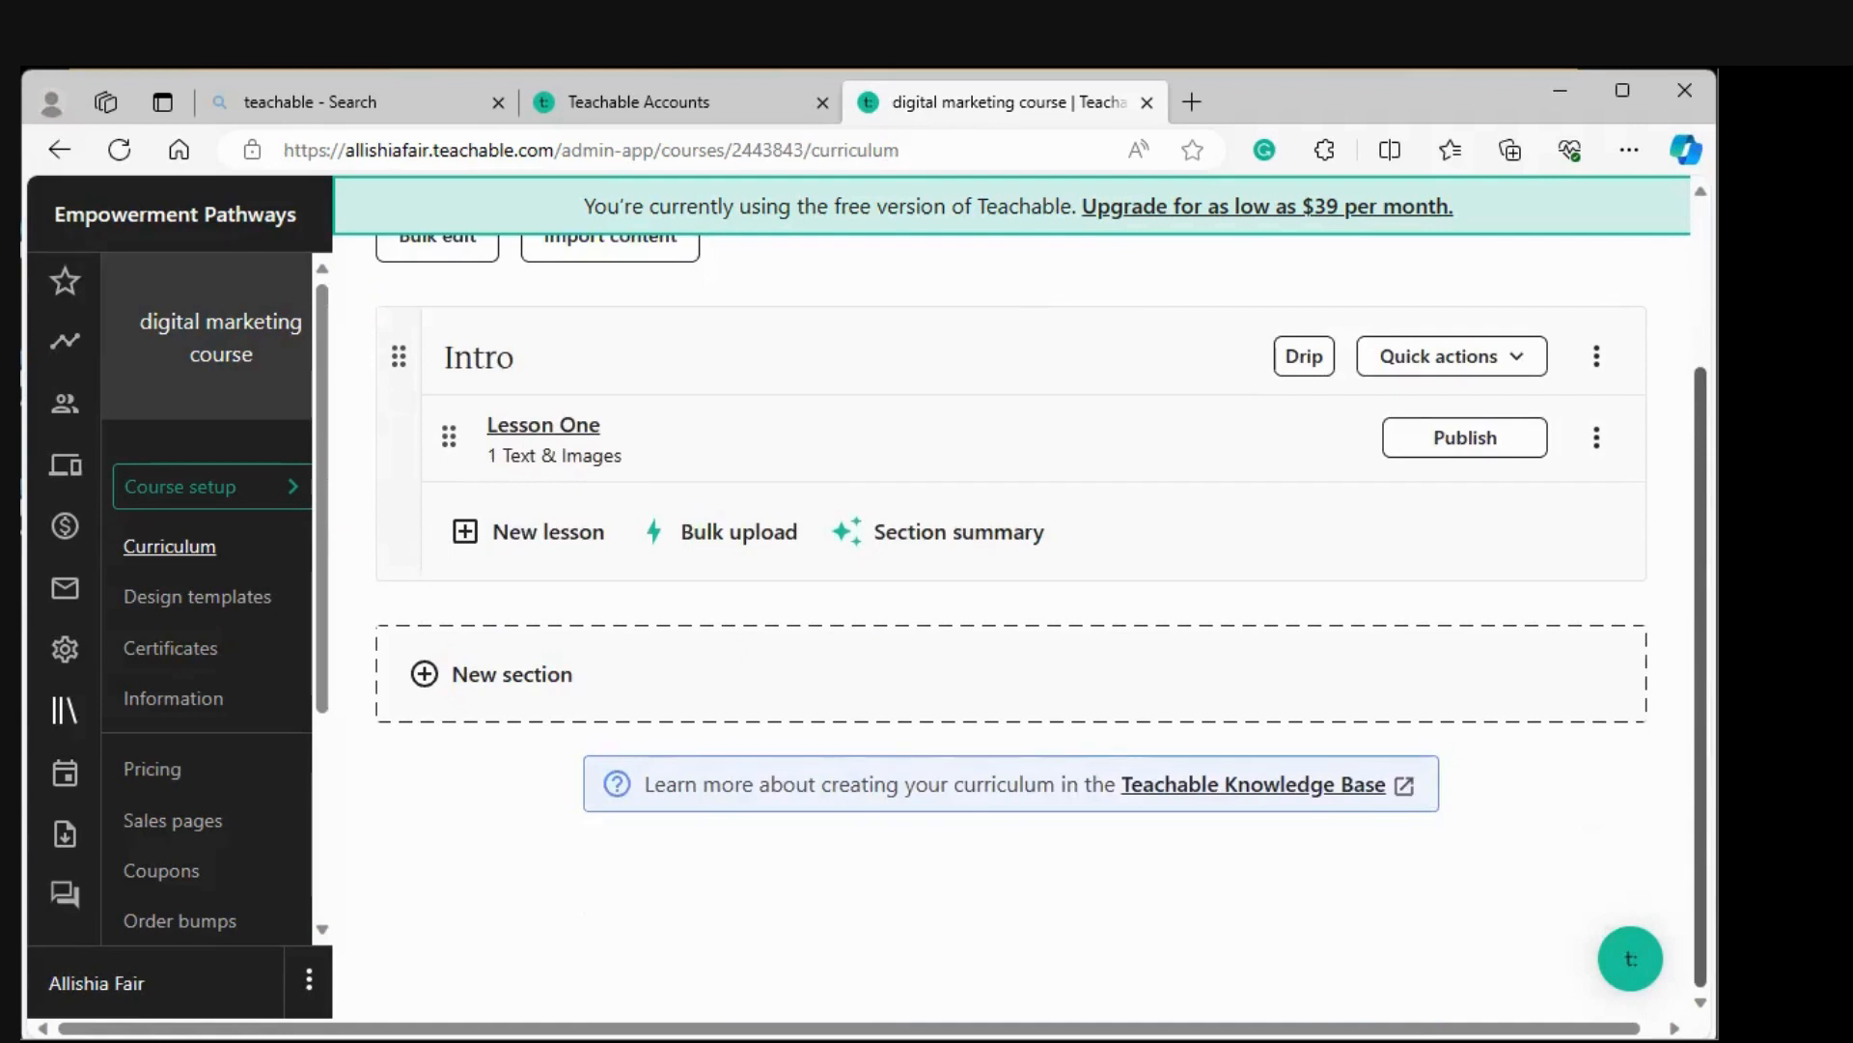
scroll(1013, 608, up, 2)
Publish Lesson One in the Intro section.
scroll(1014, 608, down, 1)
scroll(1013, 608, down, 1)
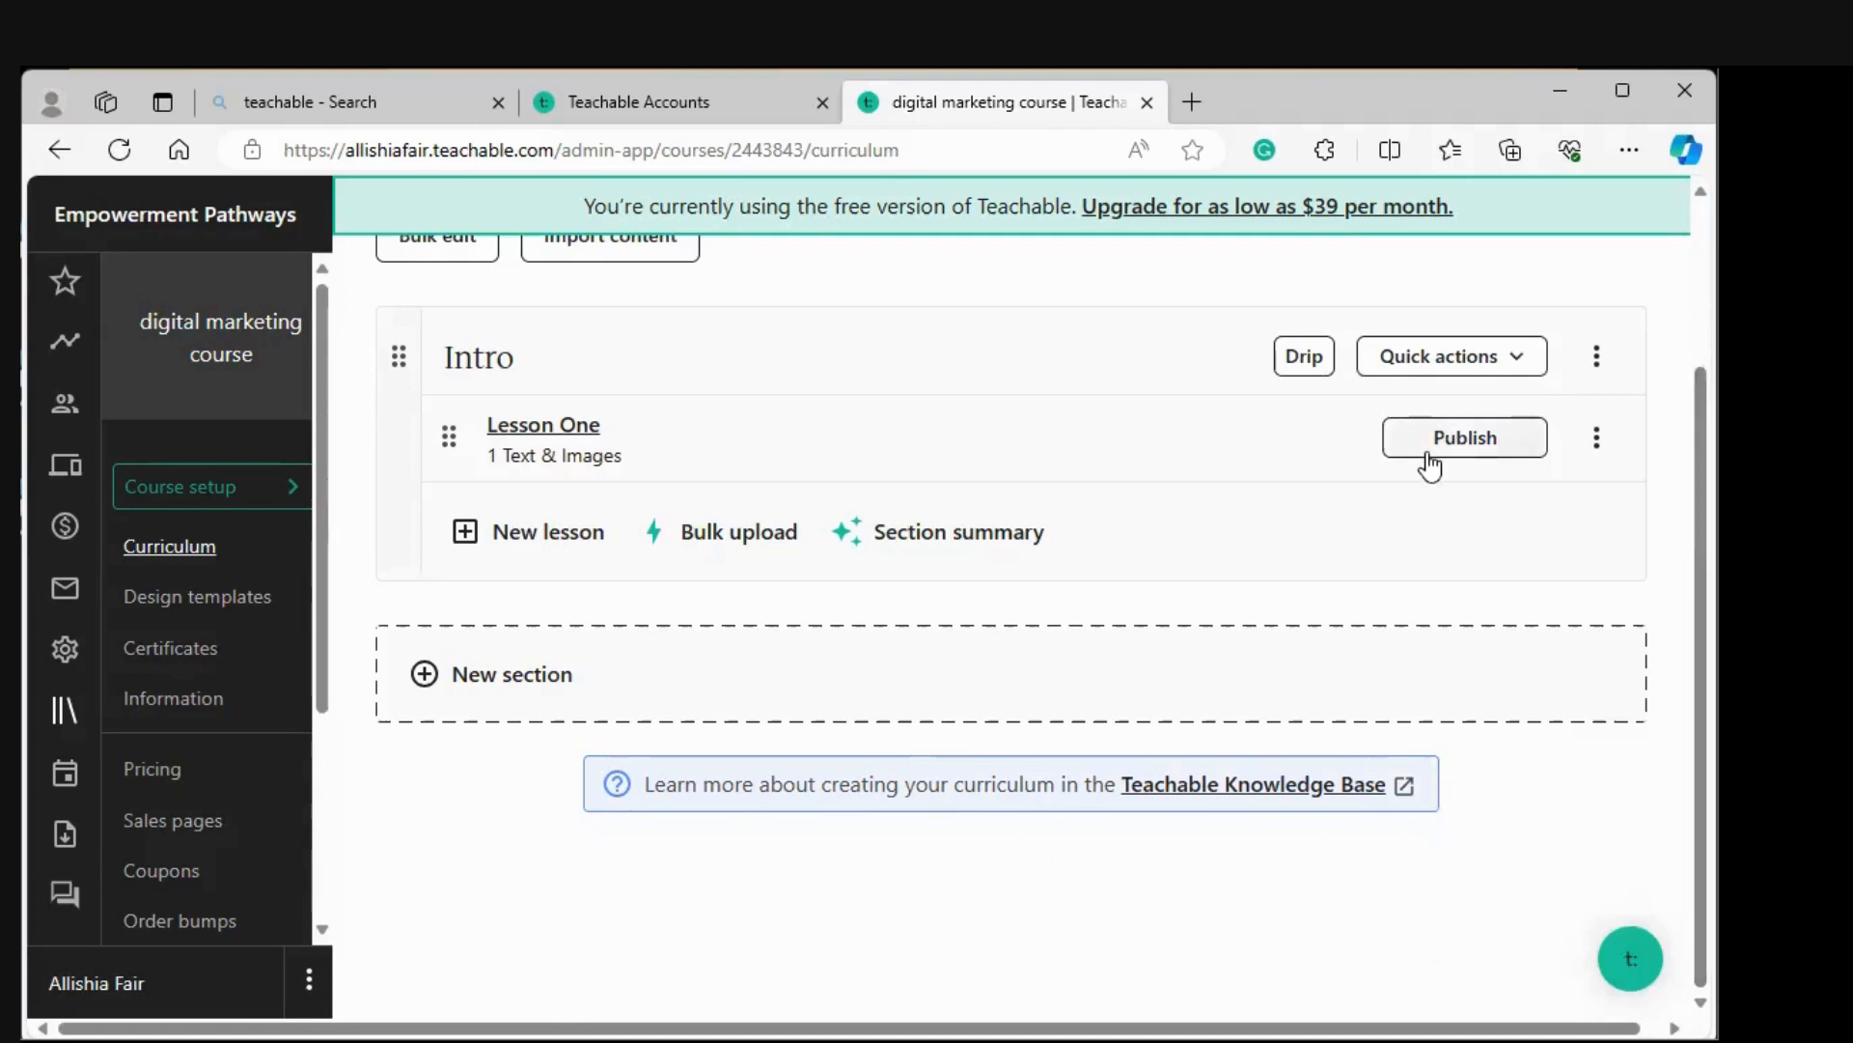
click(1475, 450)
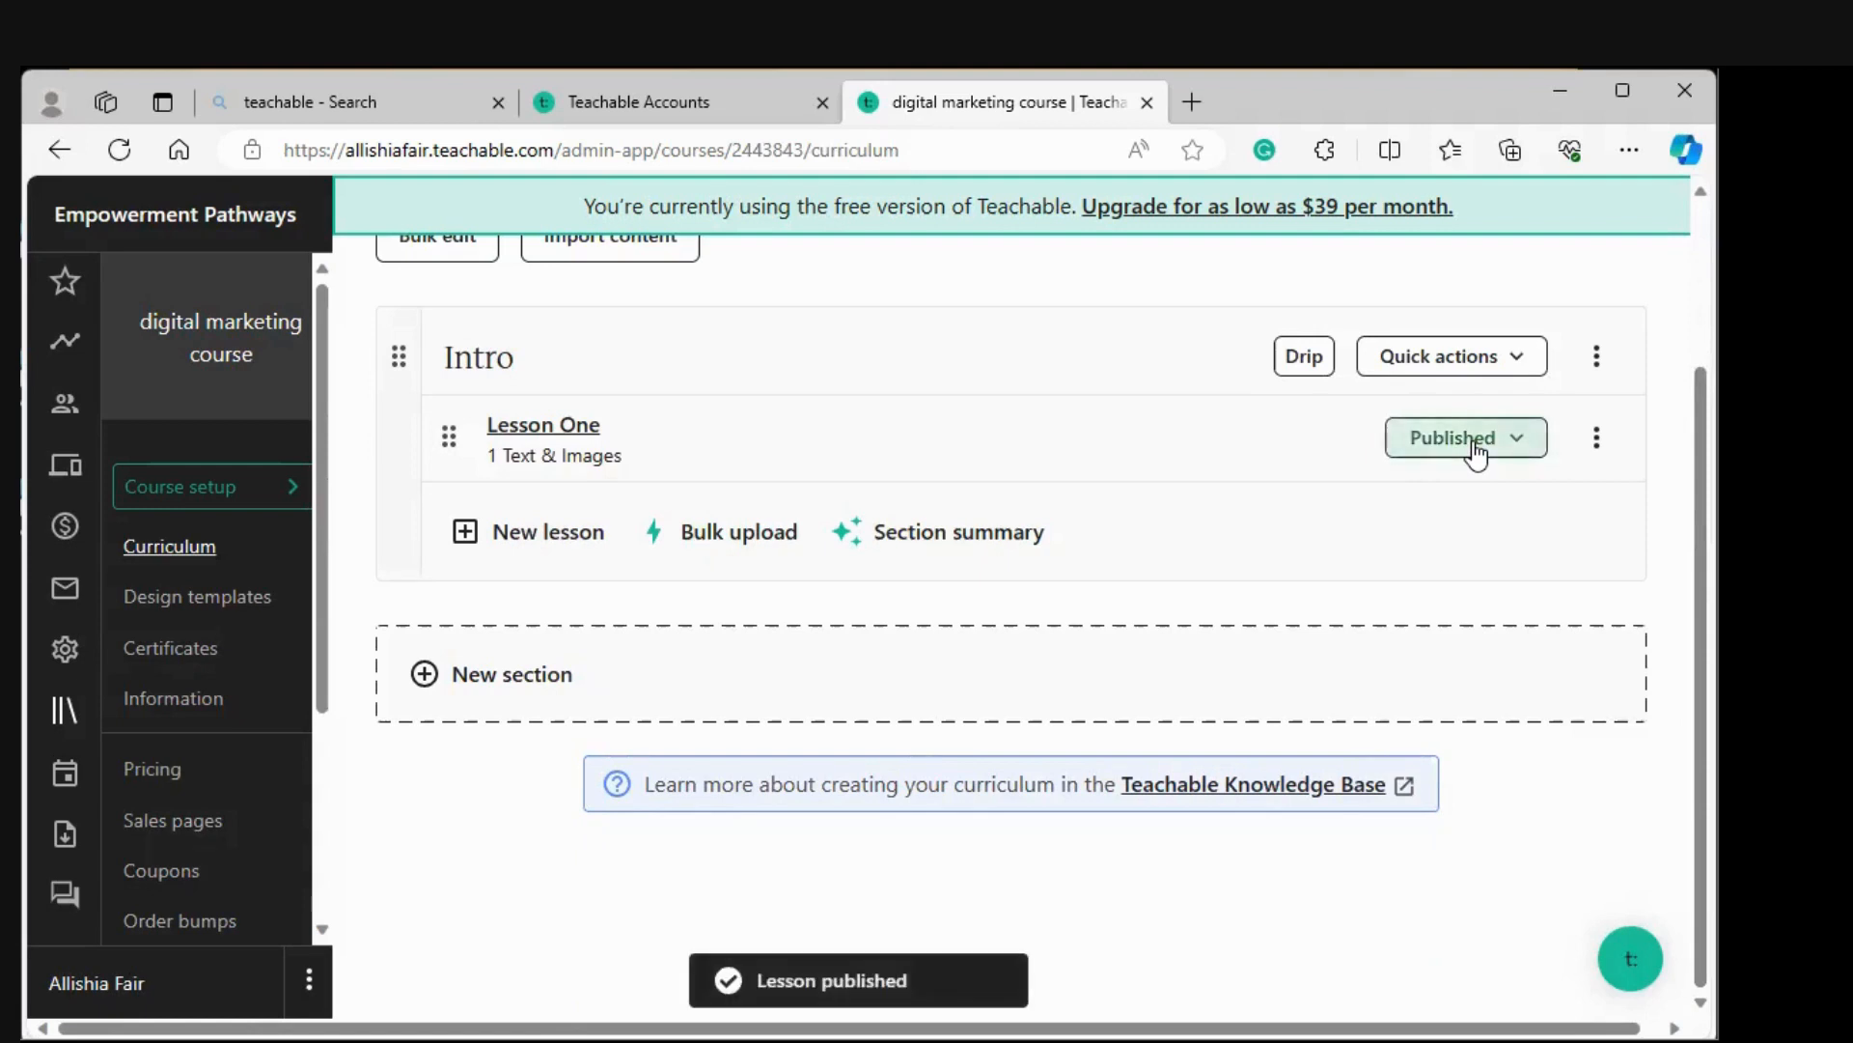
scroll(1475, 450, up, 2)
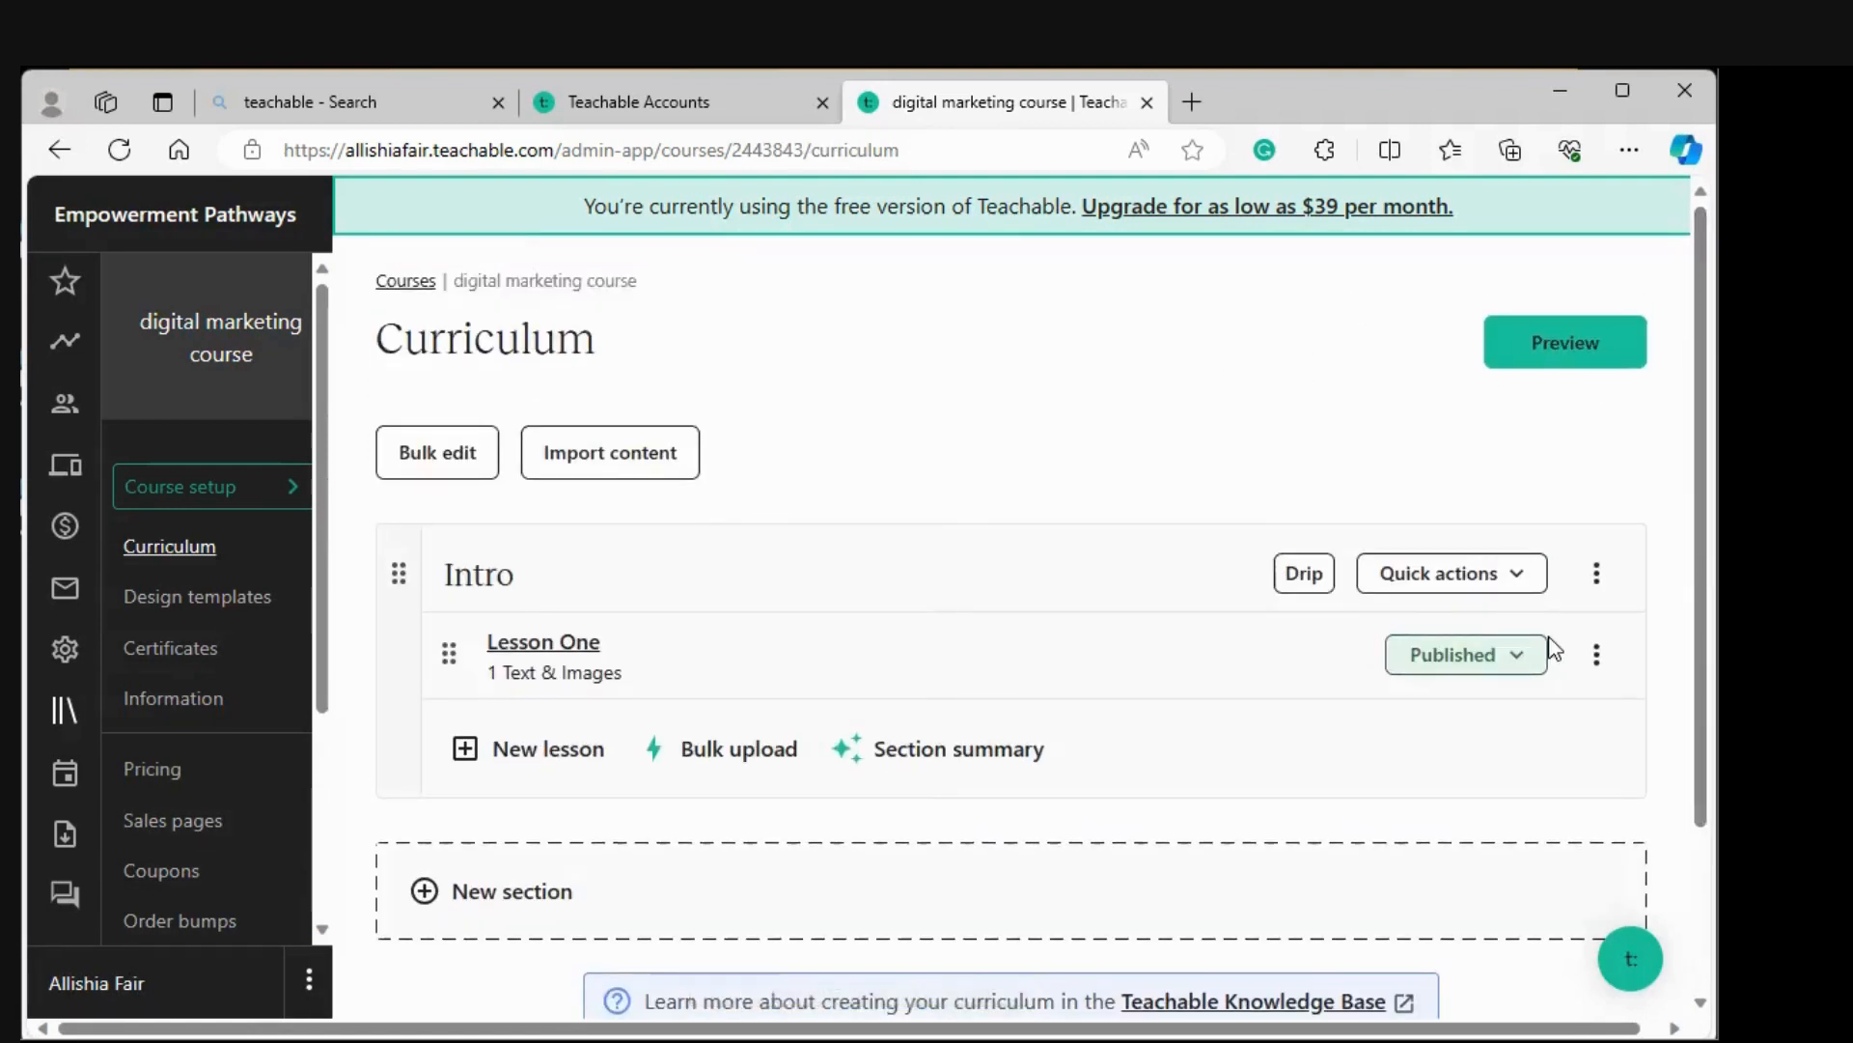
Unpublish all lessons in the Intro section at once and publish them all again.
click(1500, 579)
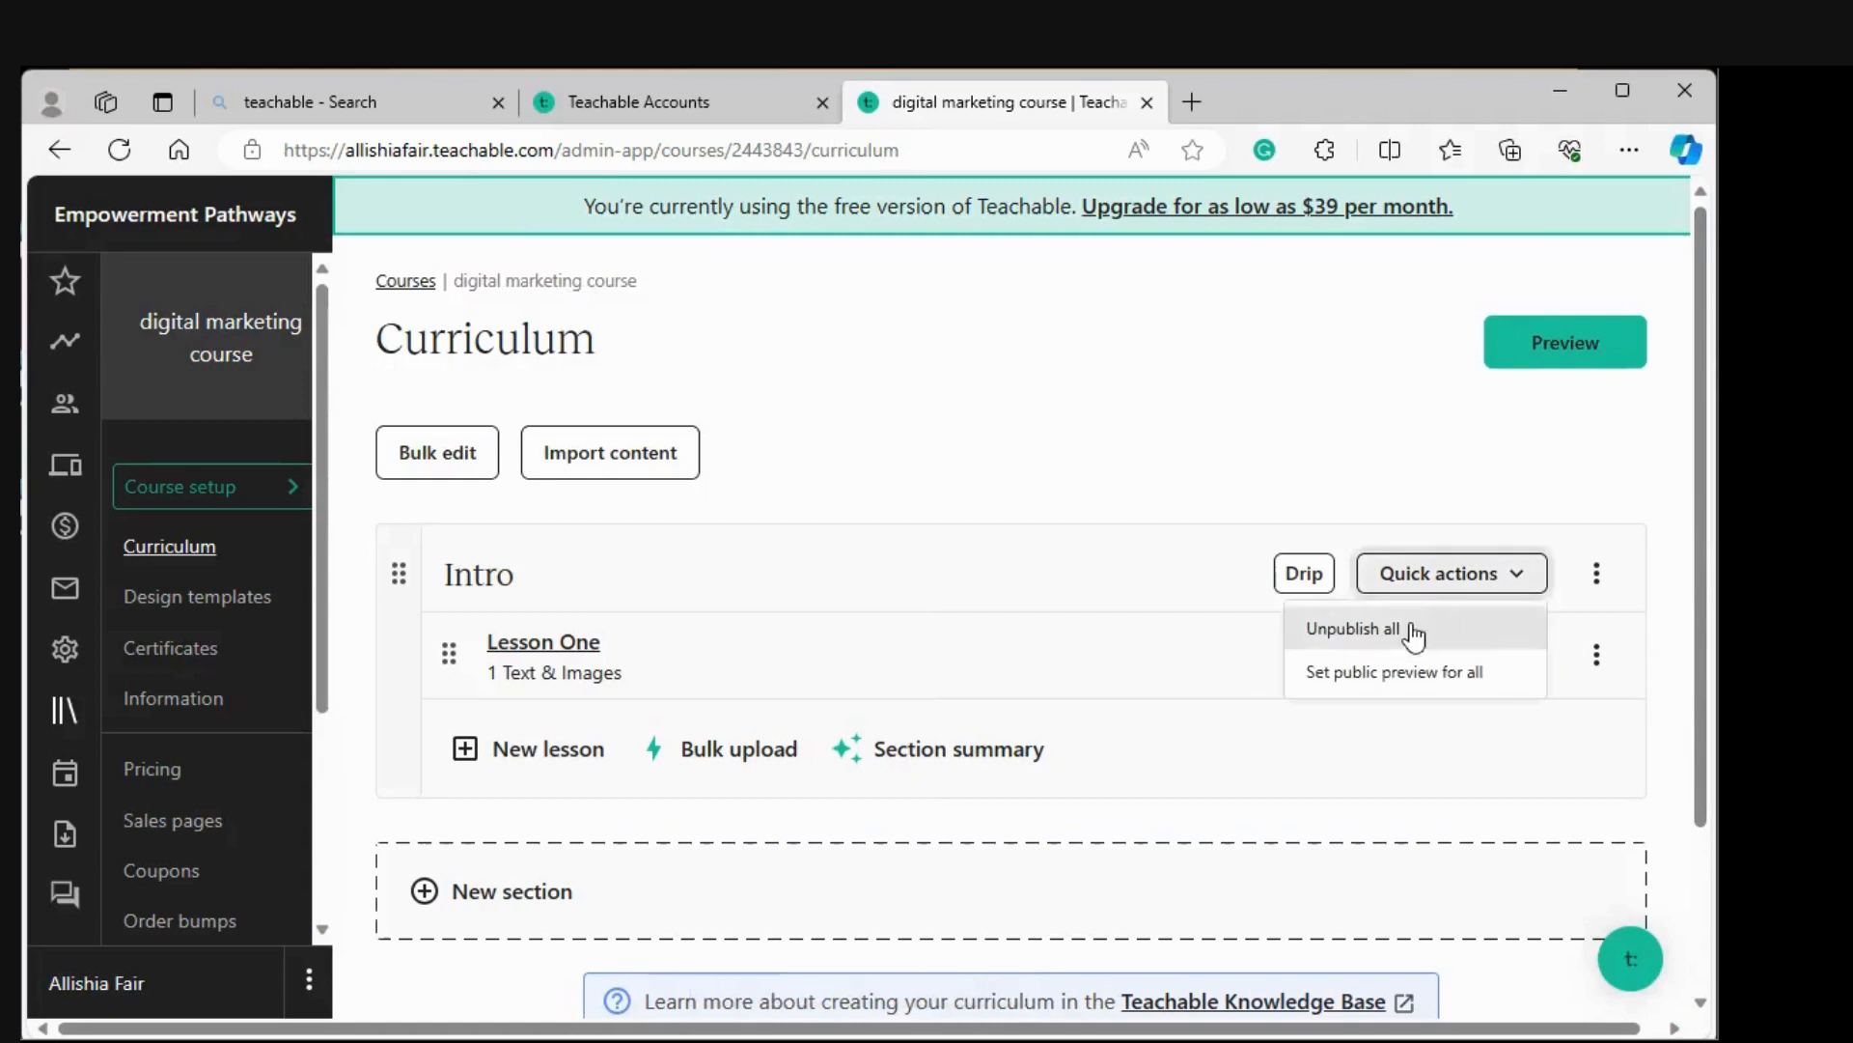
click(1378, 639)
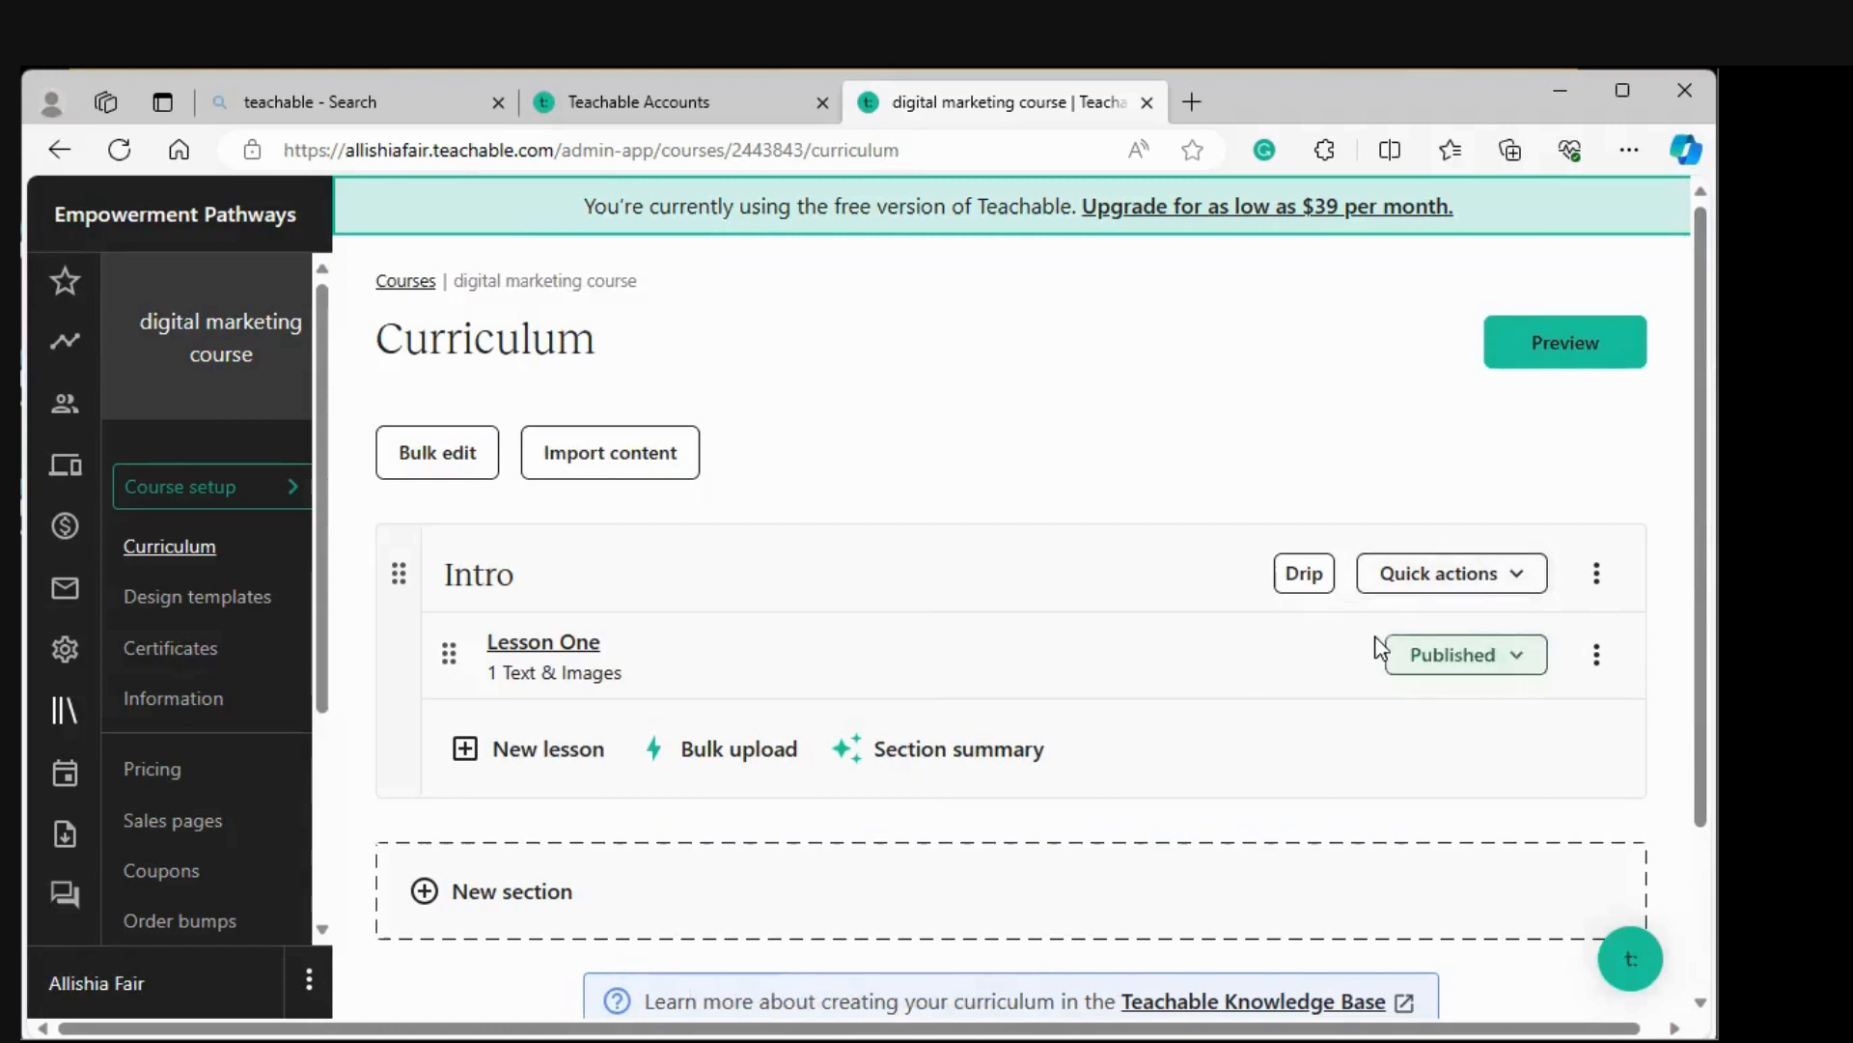
click(1502, 579)
click(1422, 645)
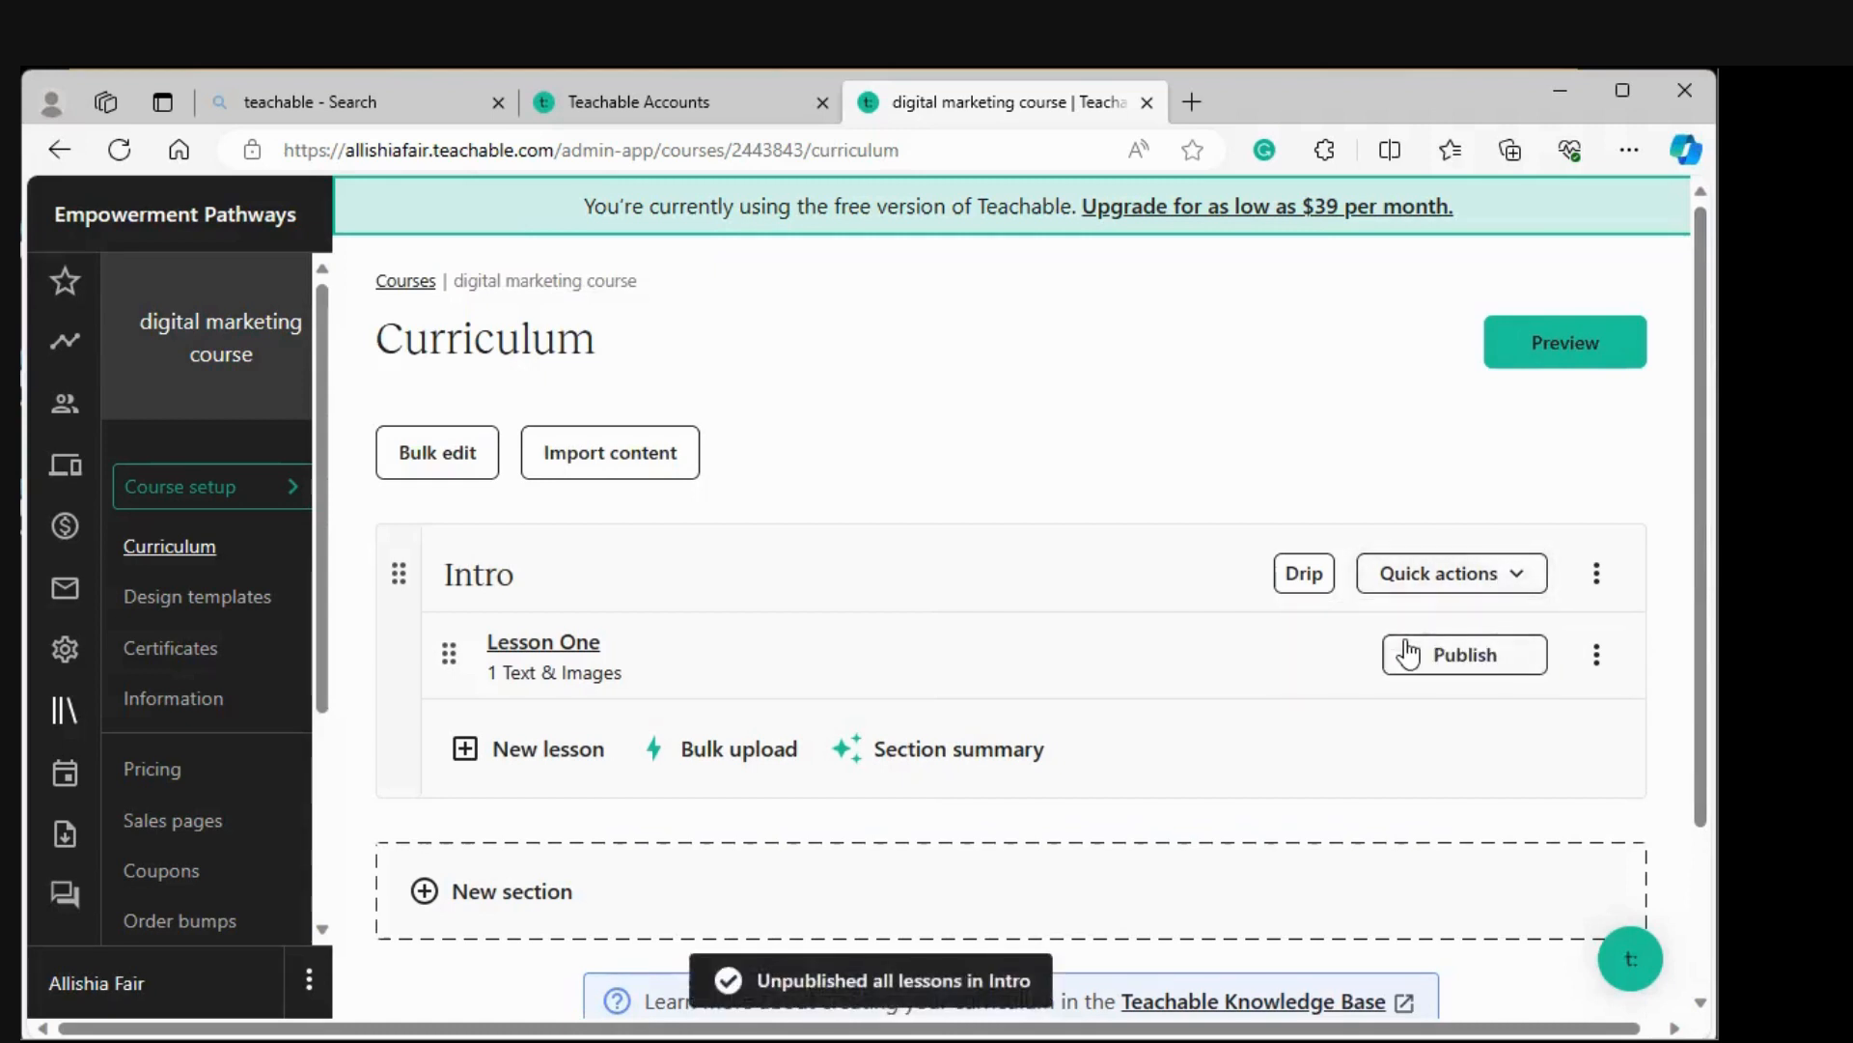
scroll(1410, 646, down, 2)
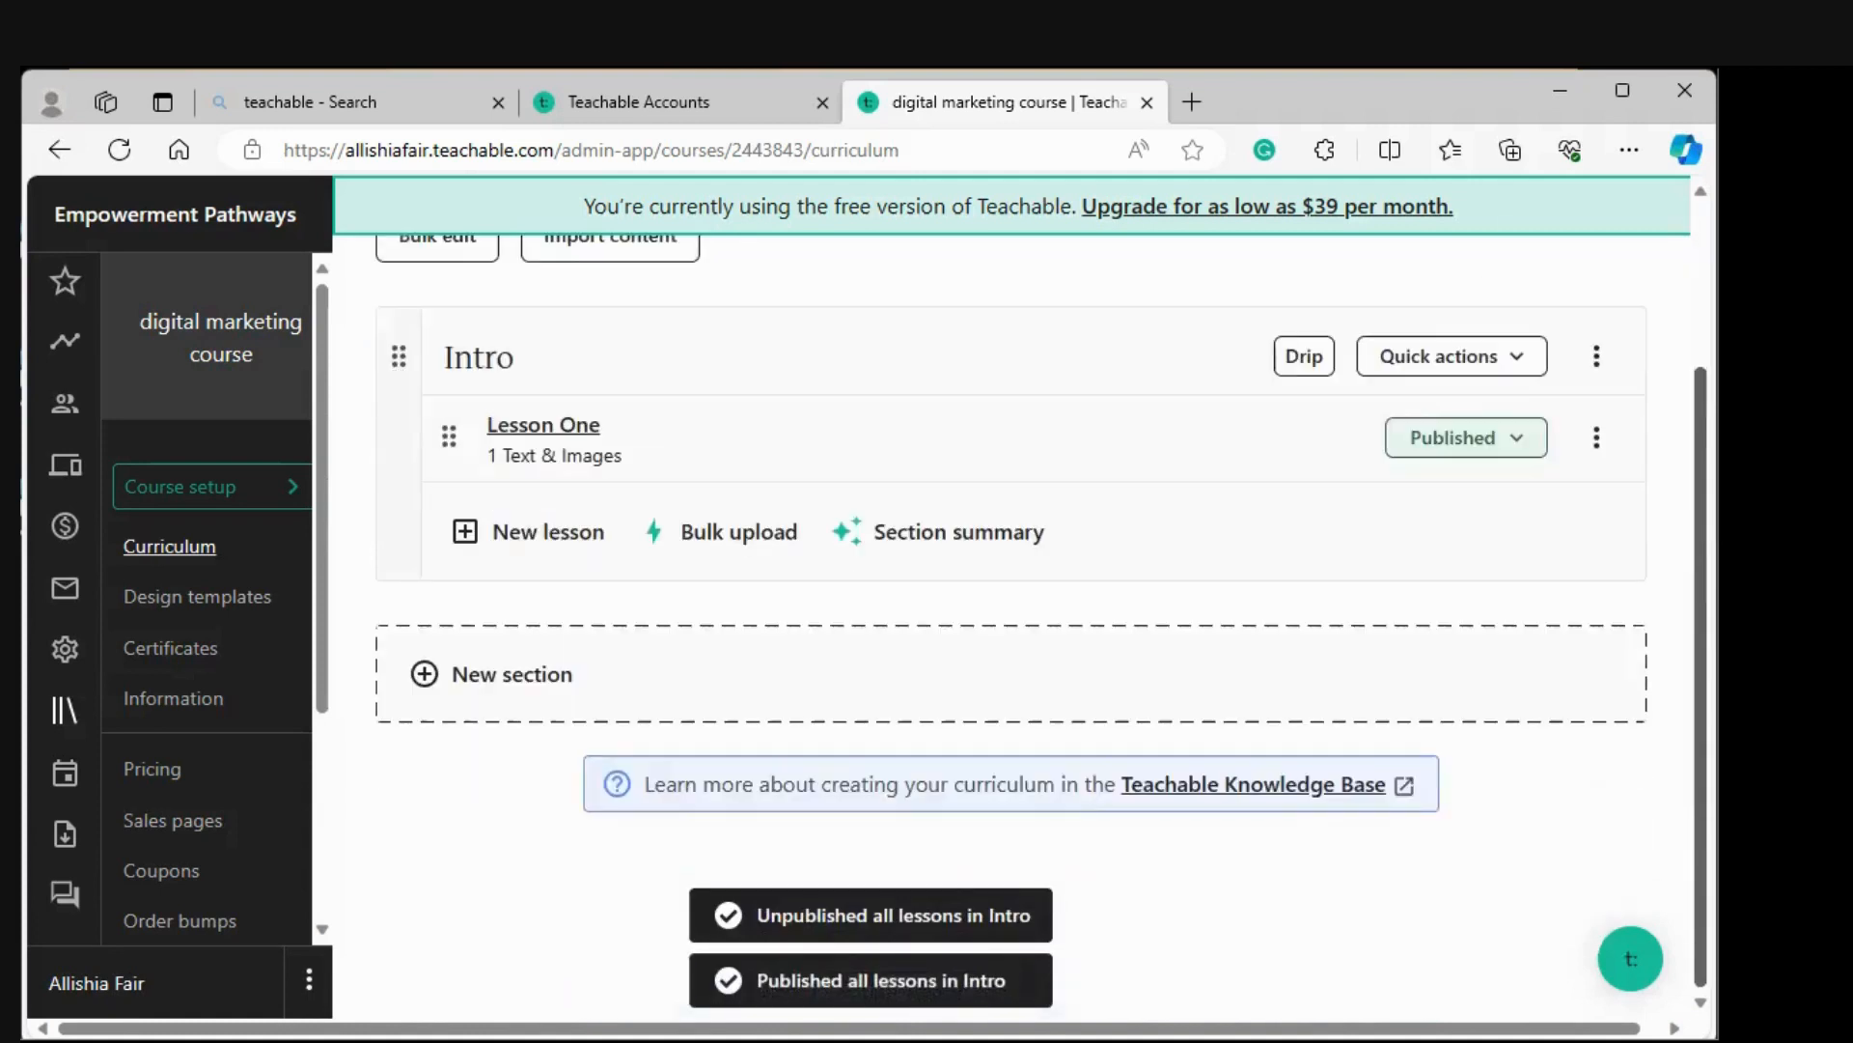
scroll(1024, 618, up, 2)
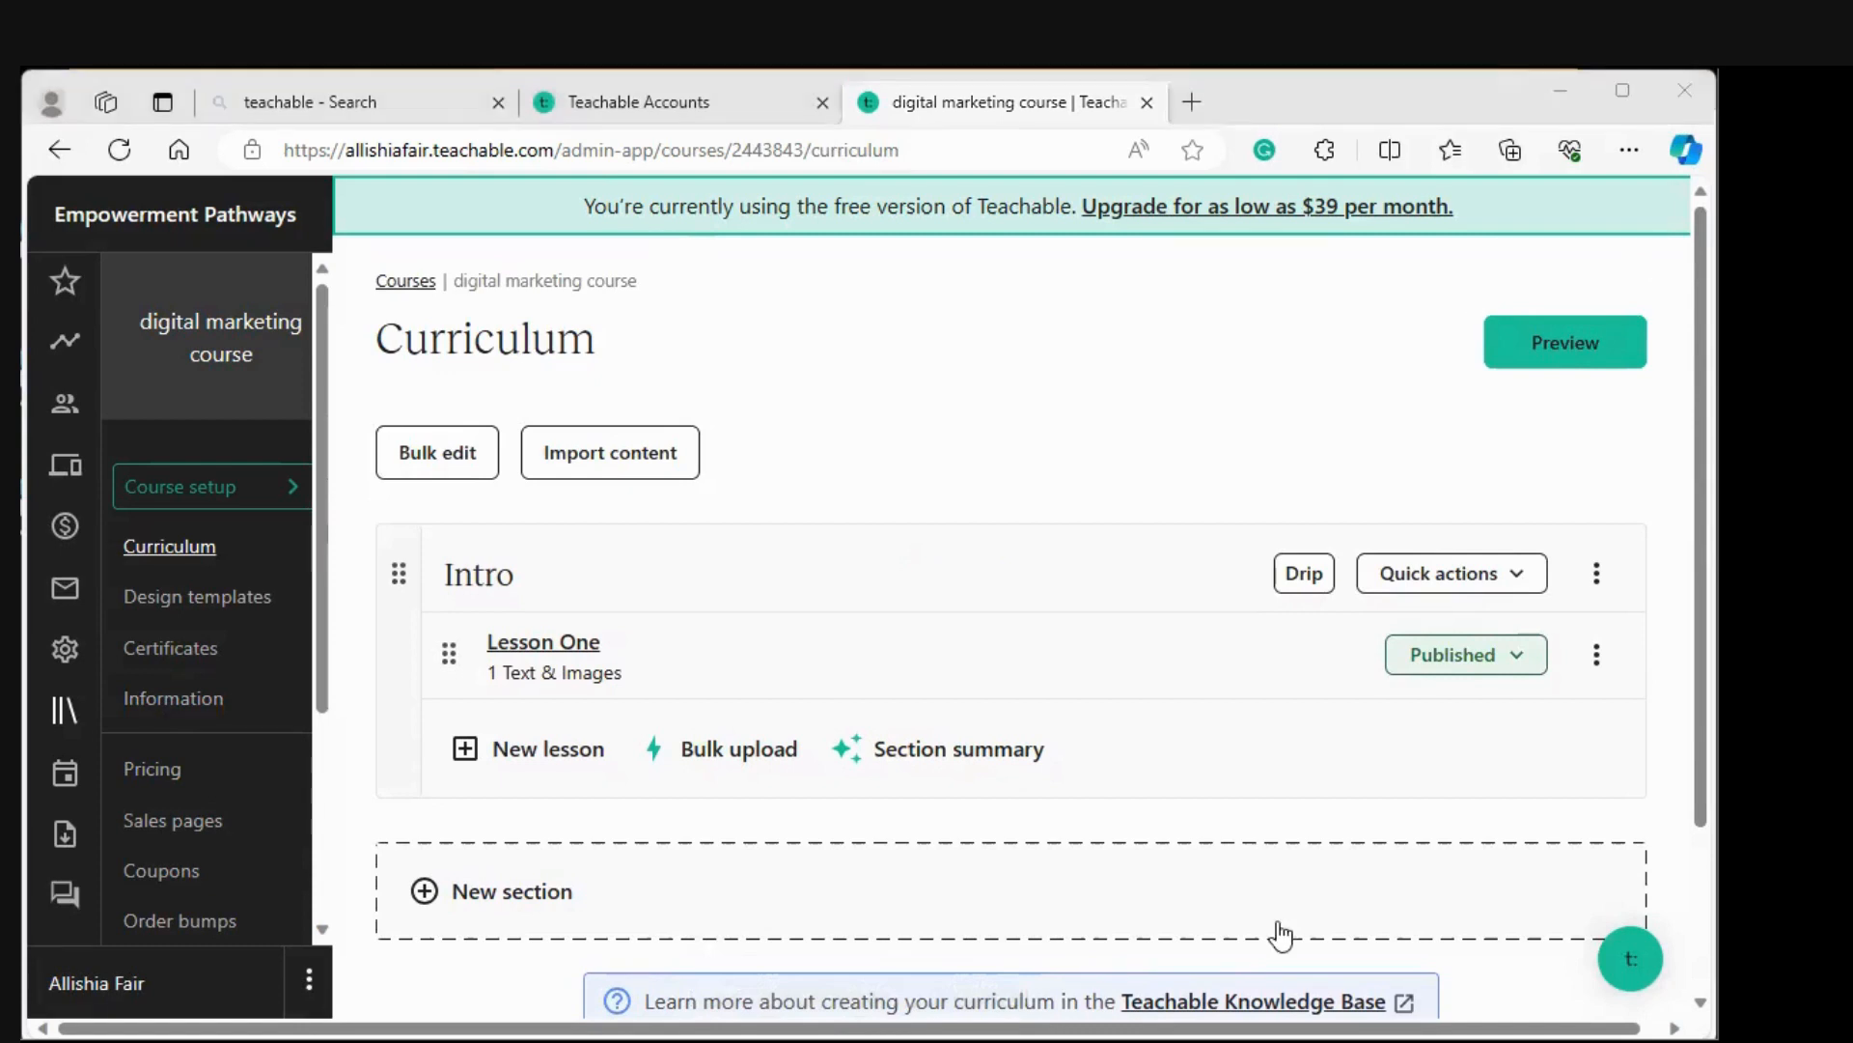
Examine the additional actions offered for Lesson One, close them without choosing any, and look over the curriculum page.
scroll(1497, 759, down, 3)
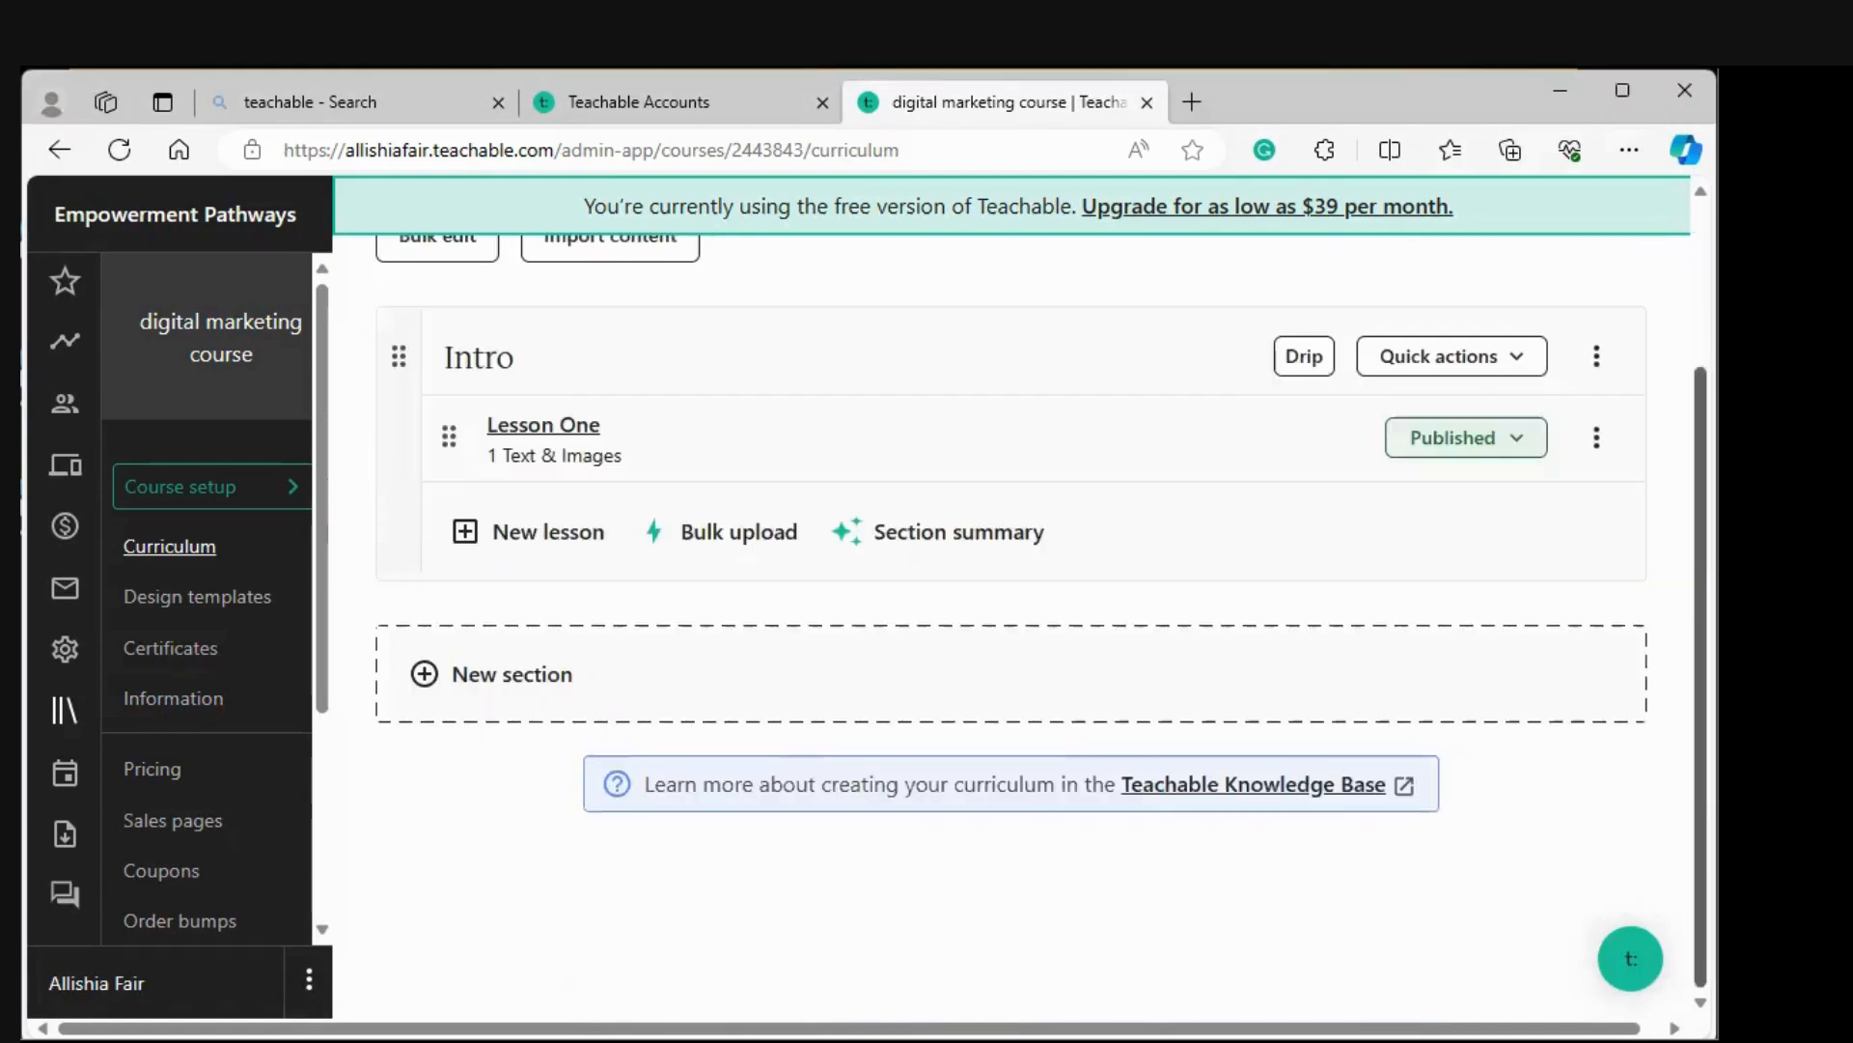
click(1596, 440)
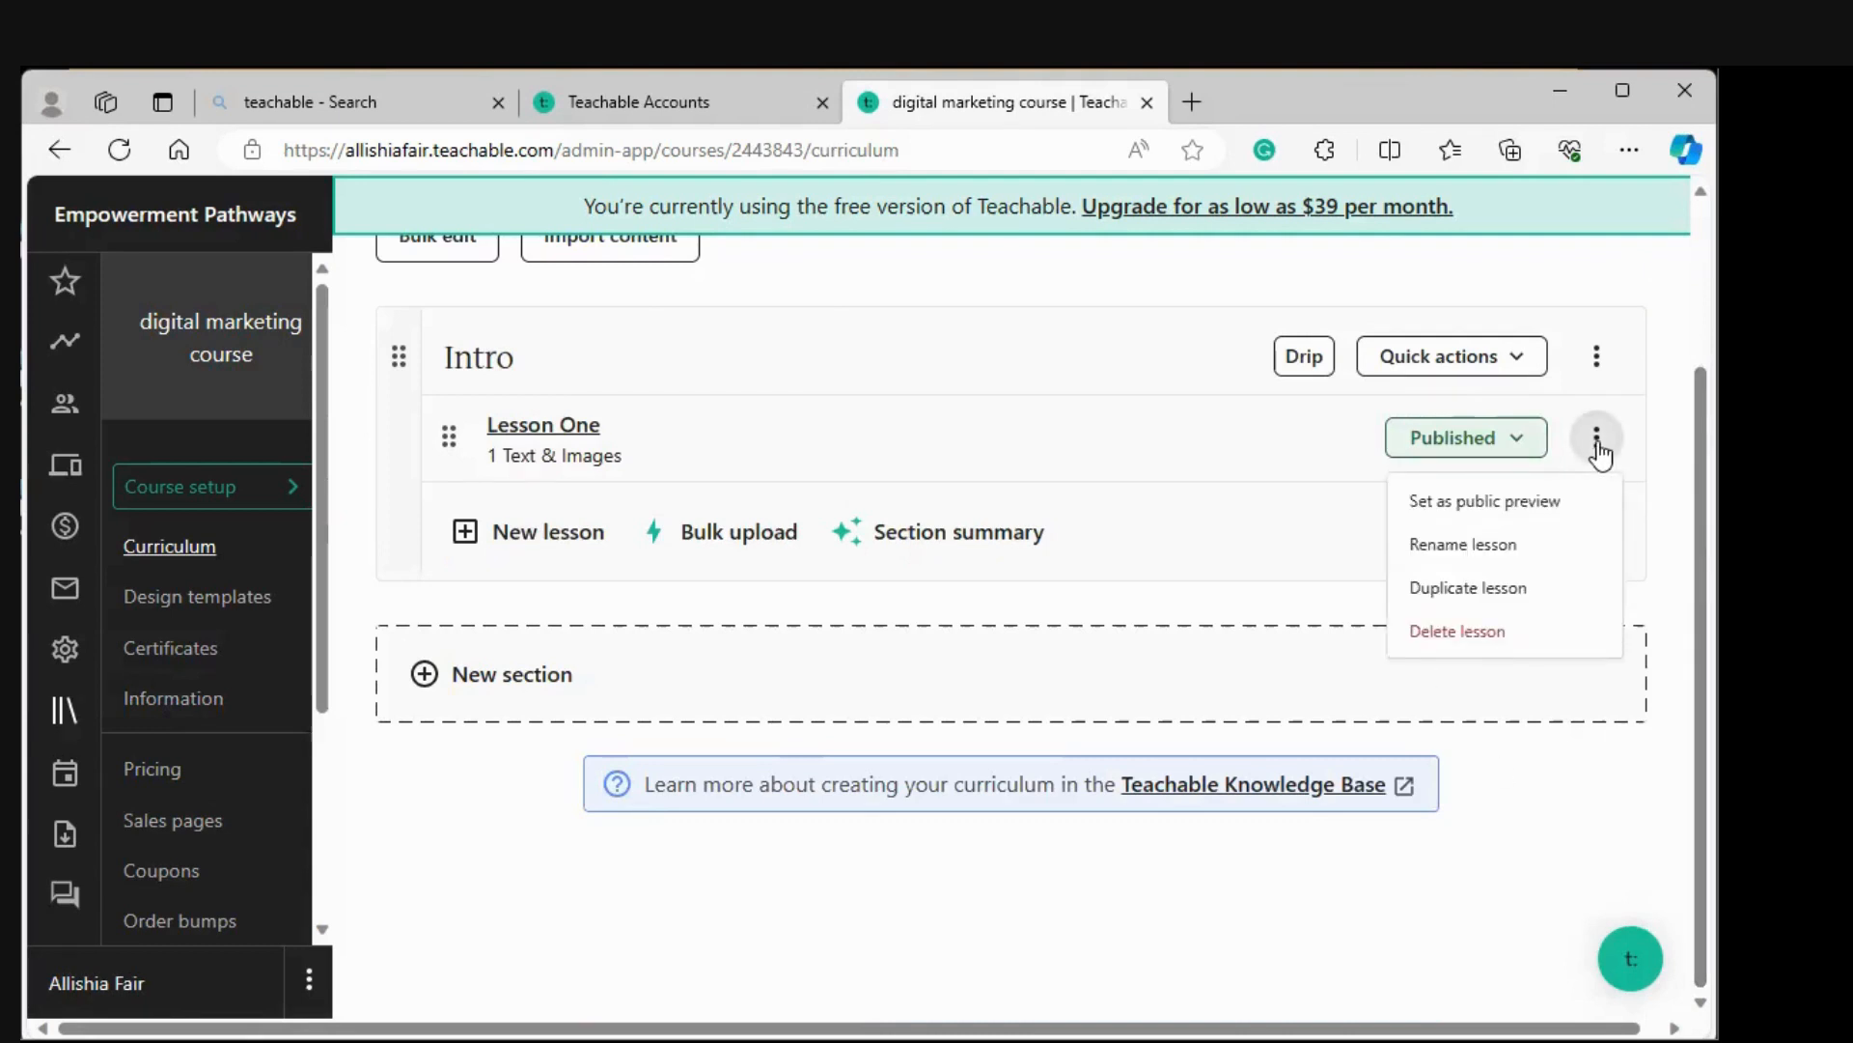
click(1747, 580)
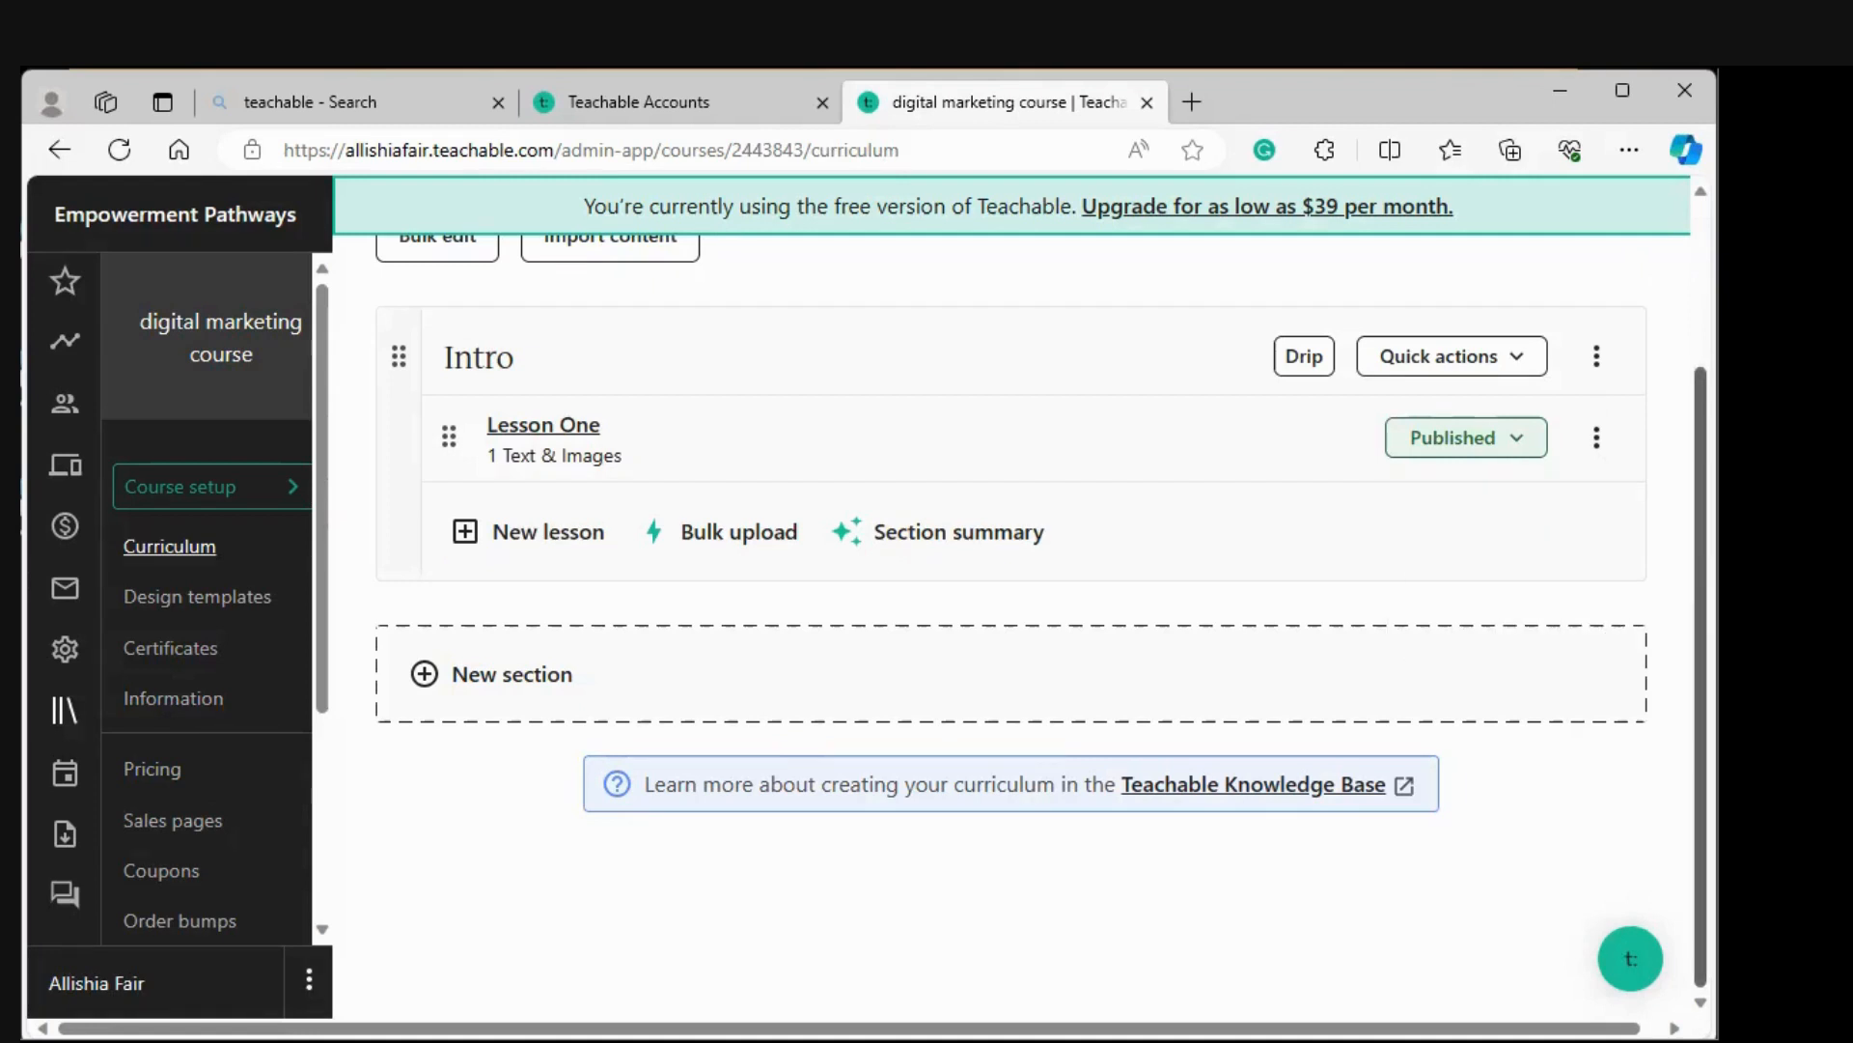
scroll(1014, 598, up, 3)
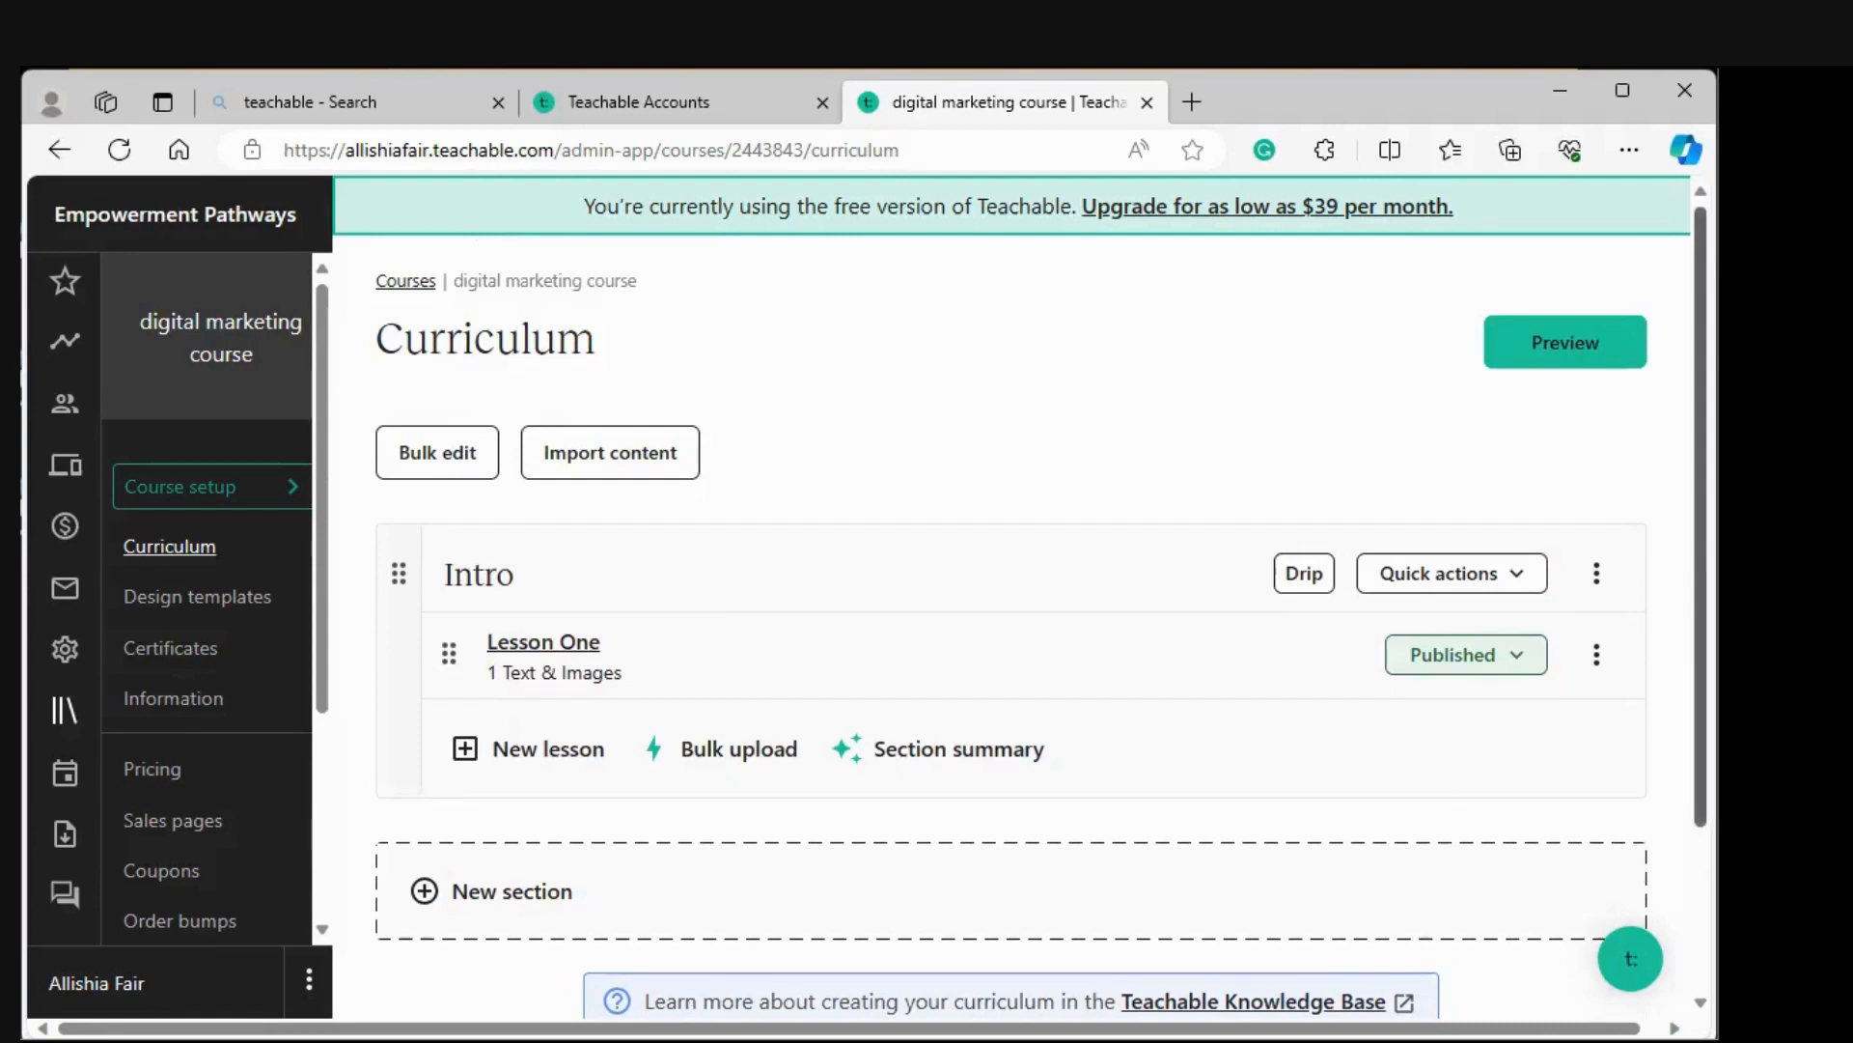
scroll(1014, 598, down, 3)
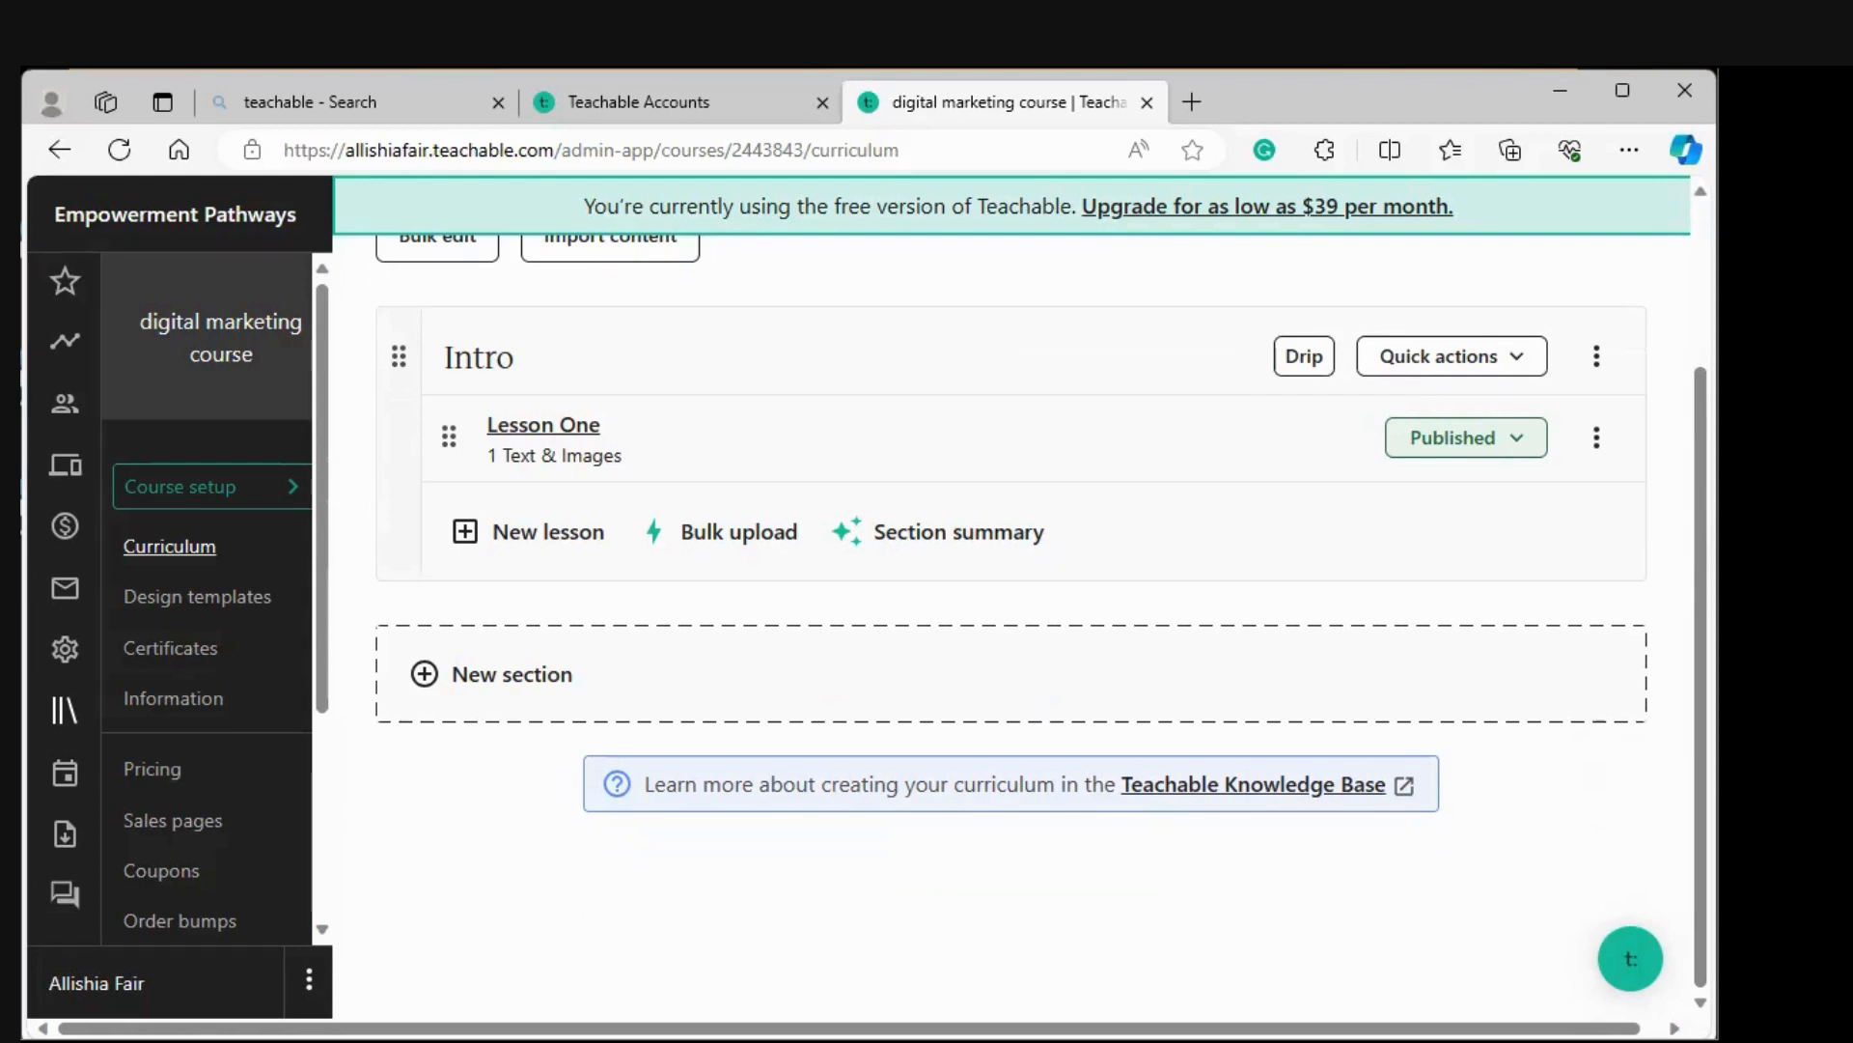
scroll(1012, 599, up, 2)
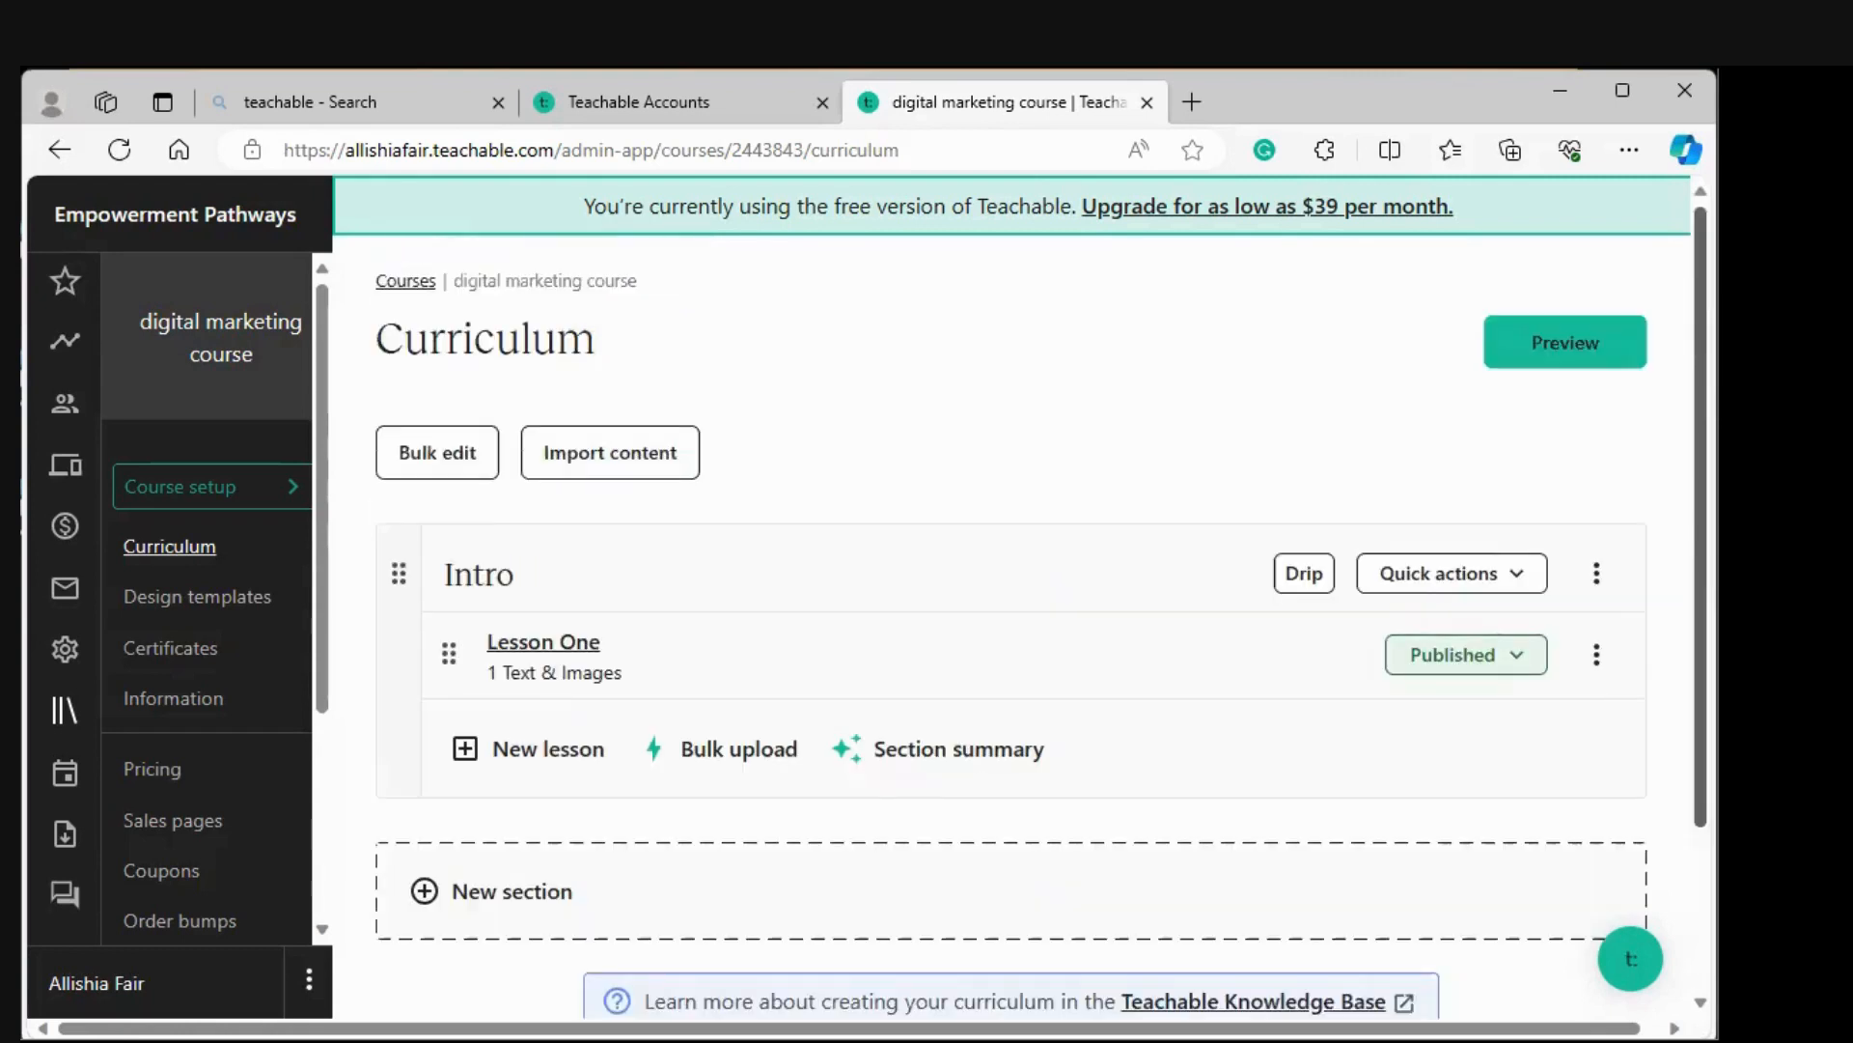
scroll(1012, 598, down, 2)
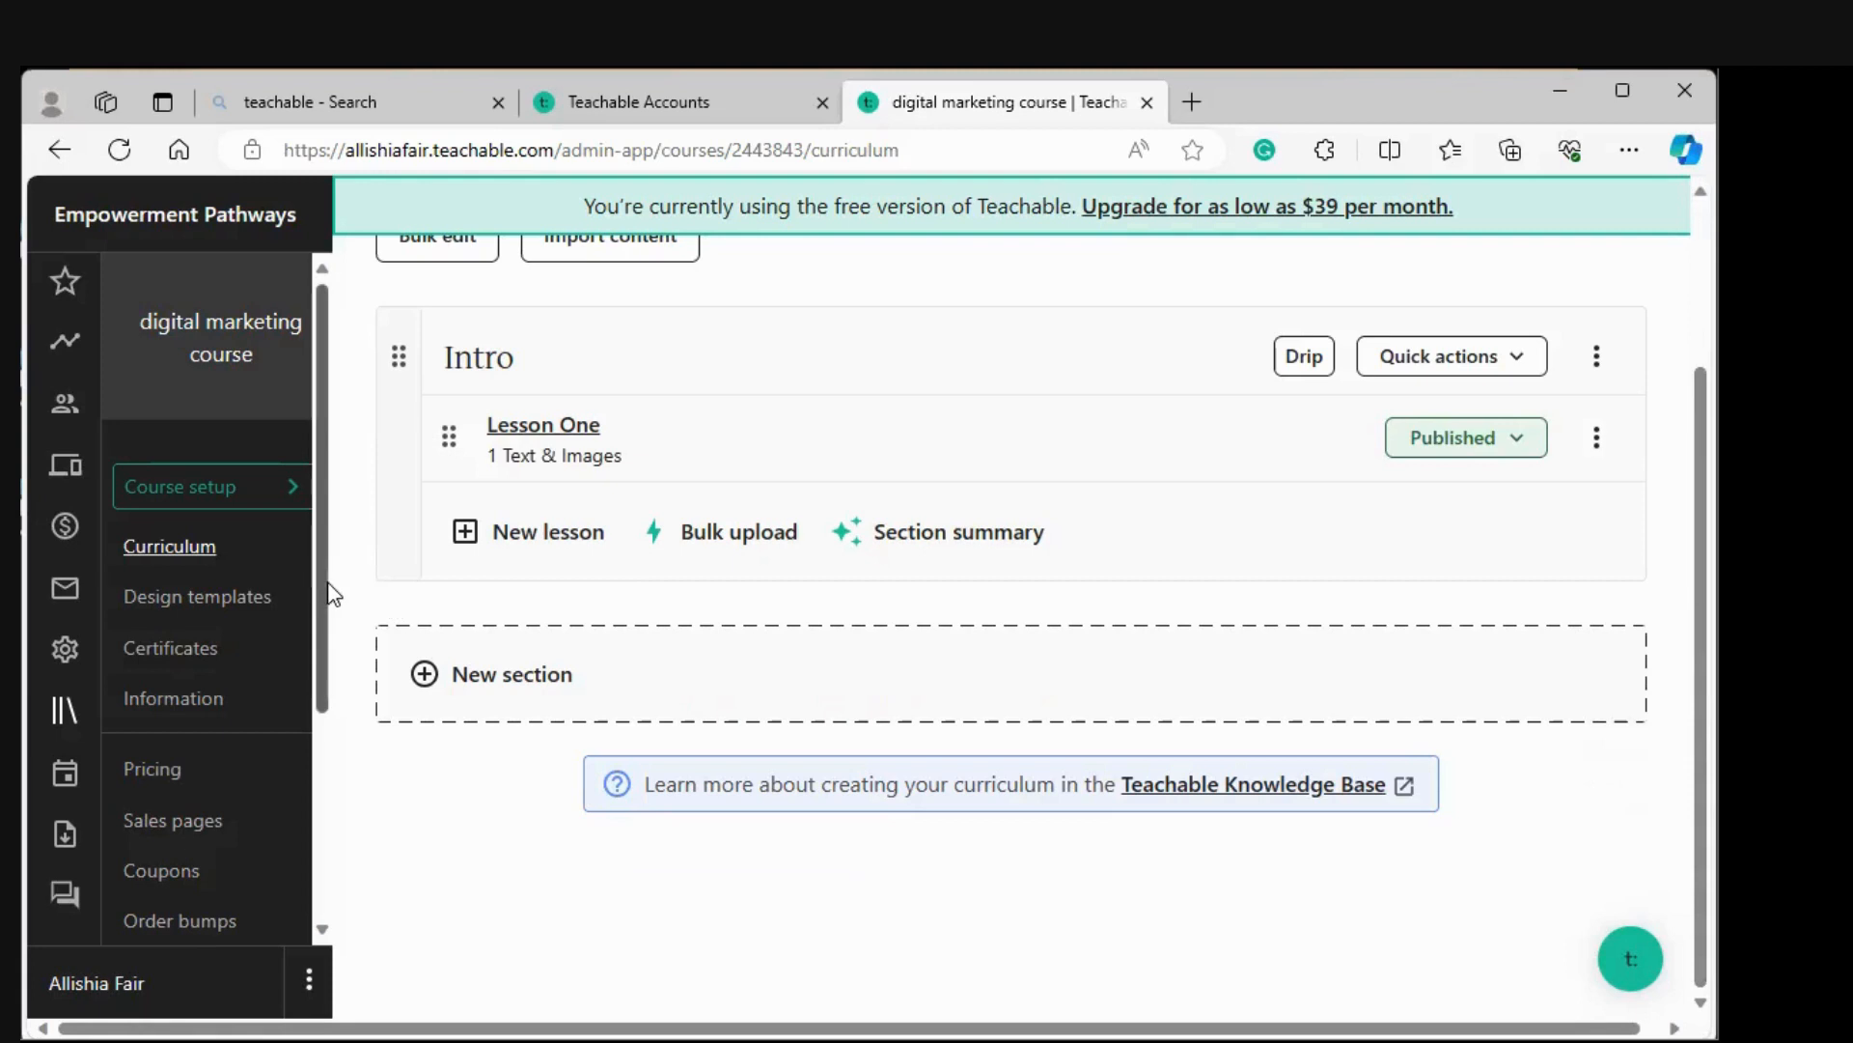
Open the course's pricing, review the available price types, and start a new one-time purchase plan.
drag(331, 591, 333, 798)
scroll(333, 809, down, 1)
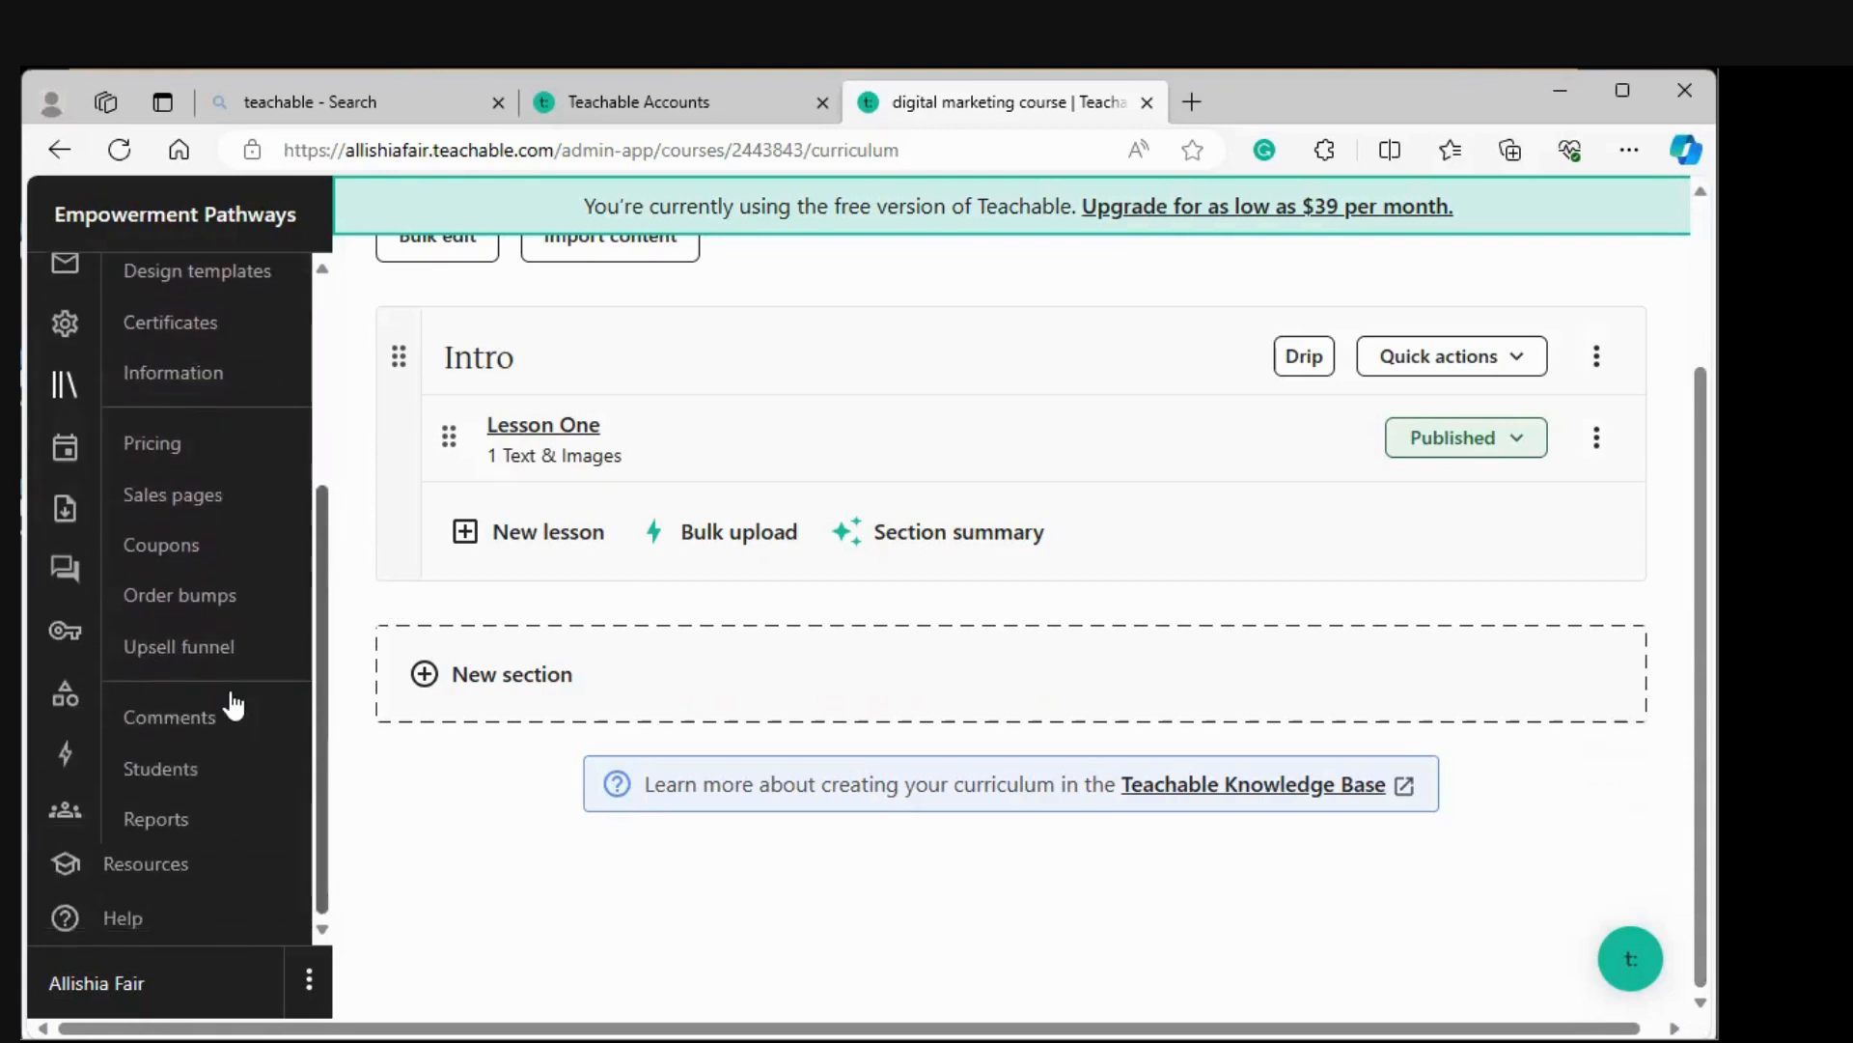
click(166, 452)
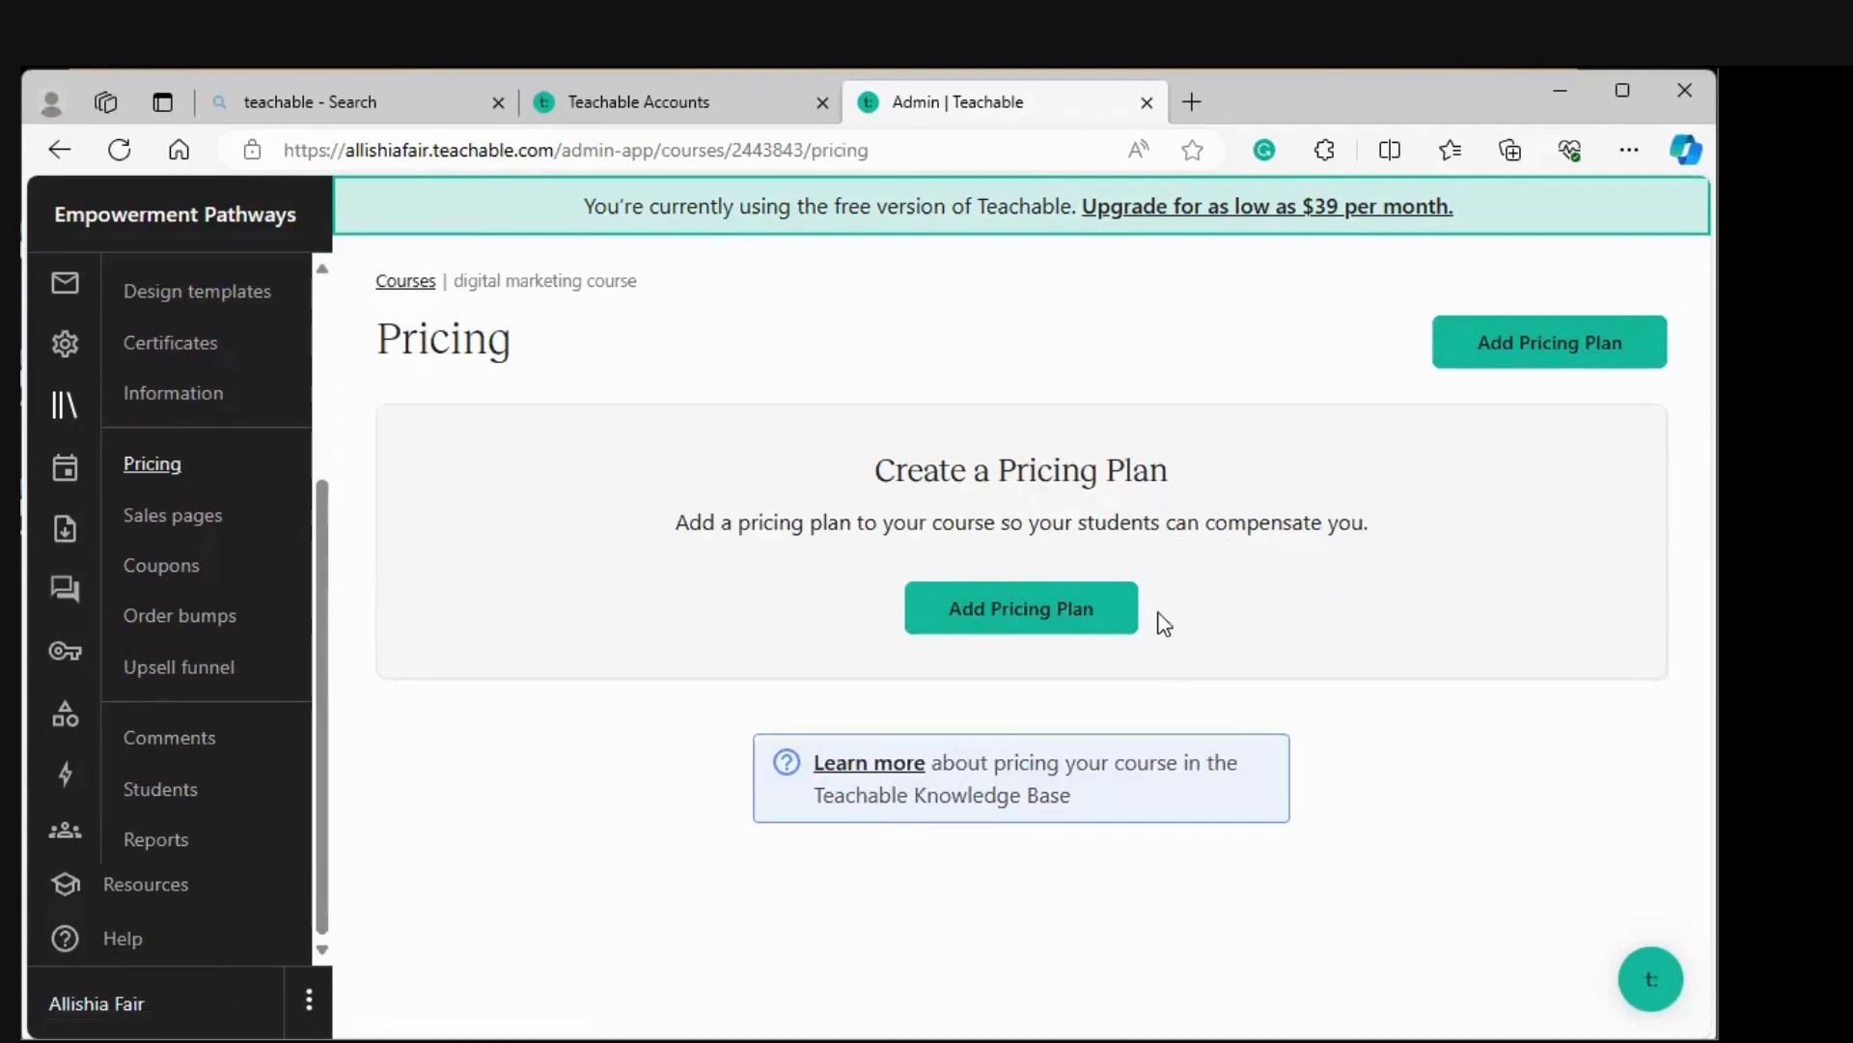
click(1048, 625)
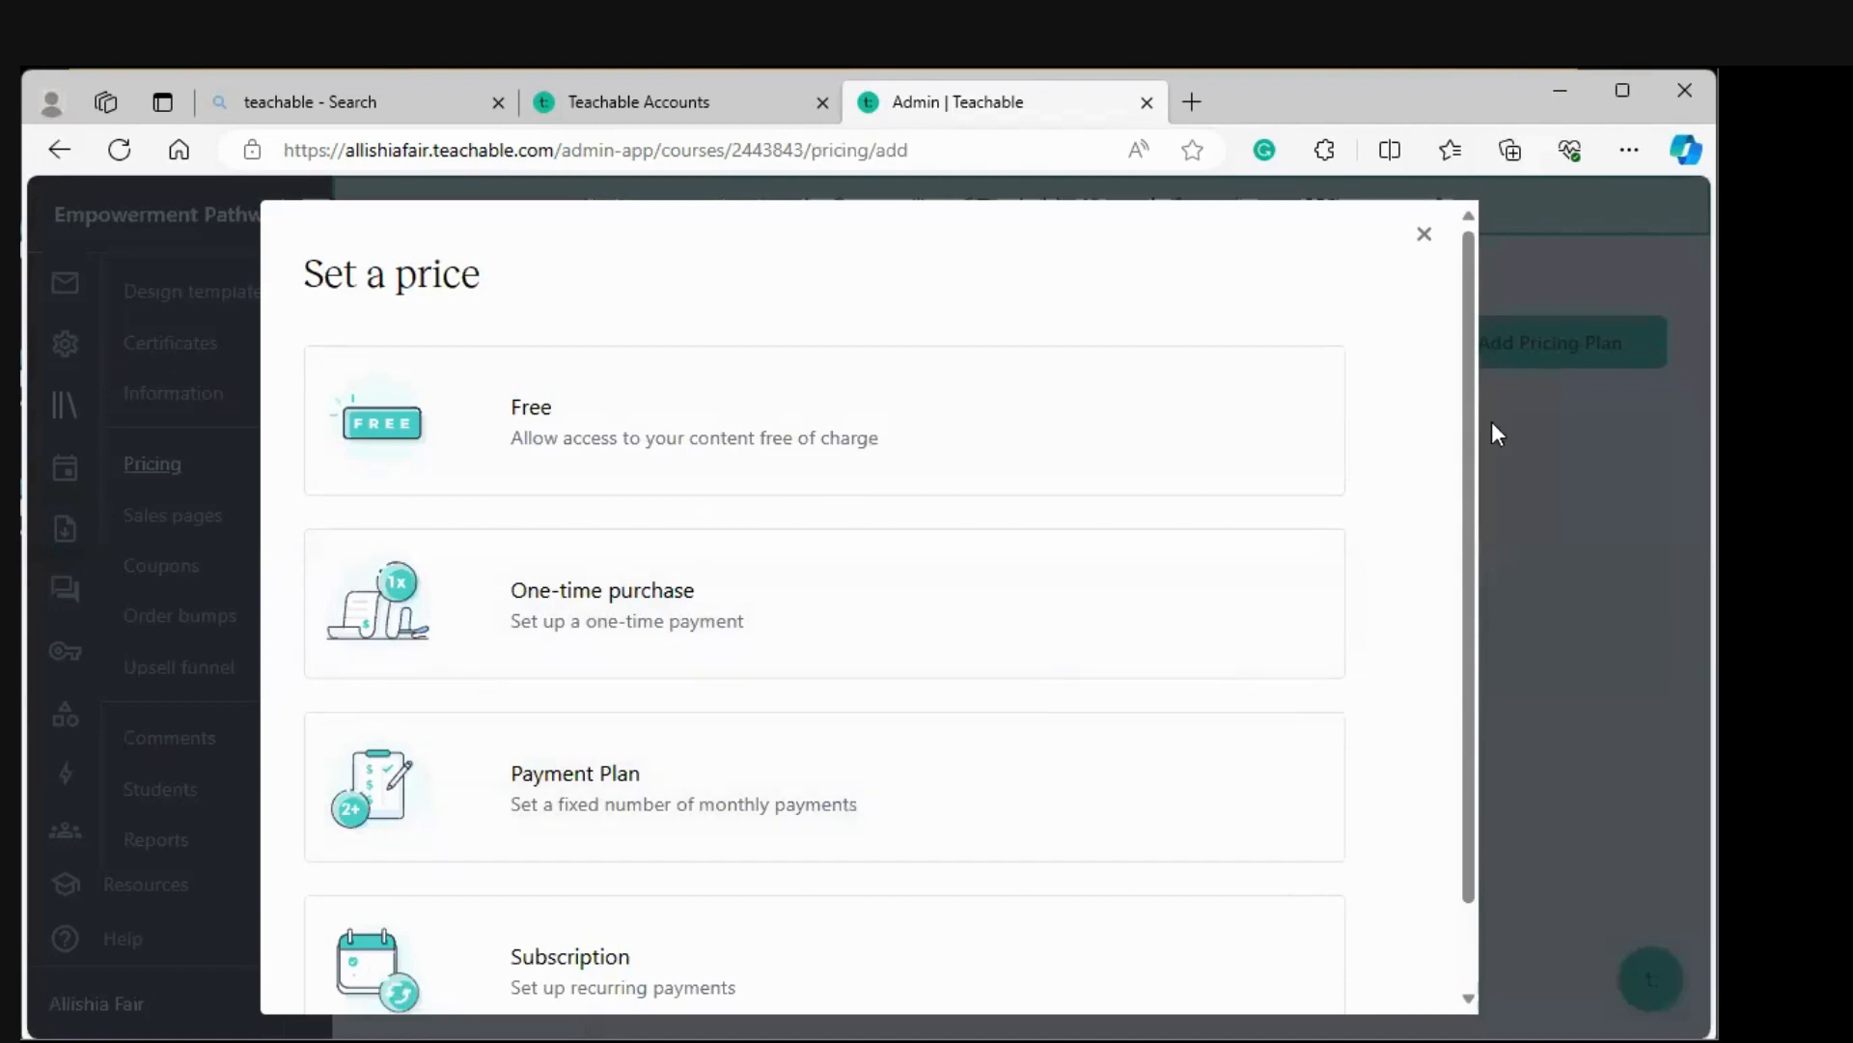
drag(1467, 425, 1465, 656)
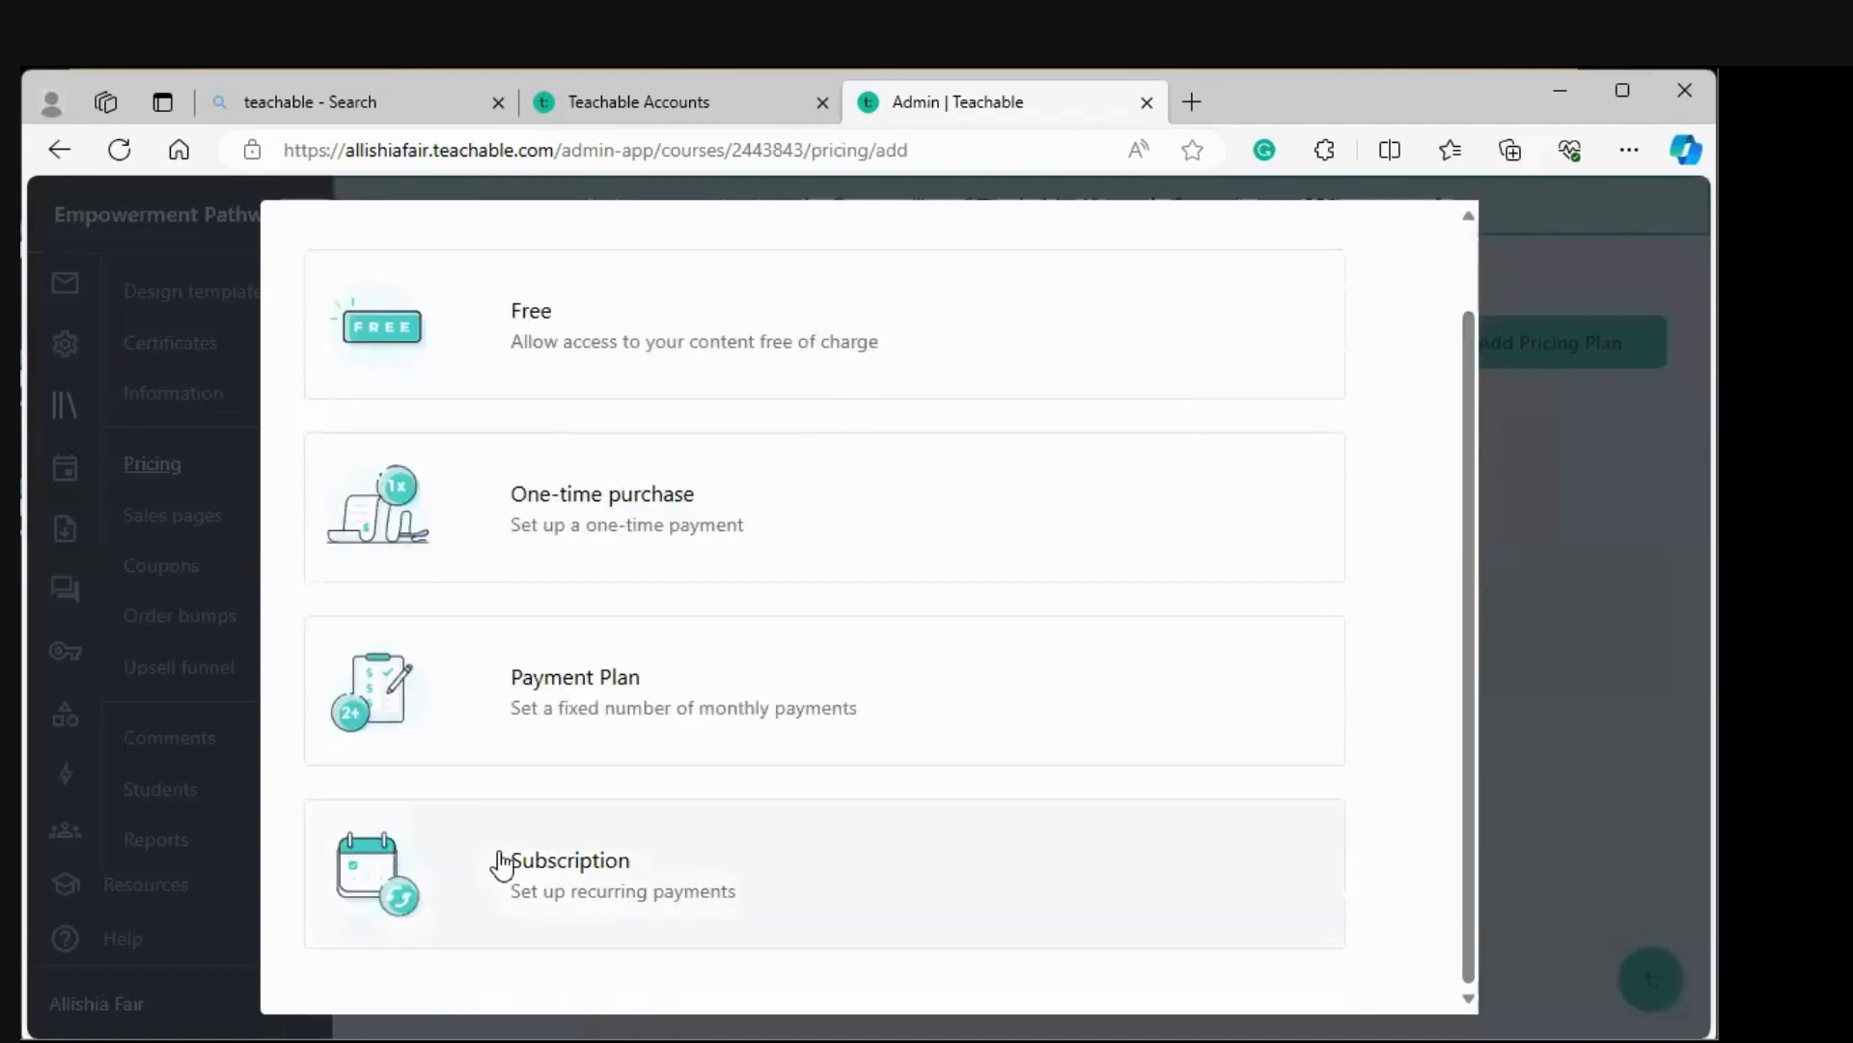
click(550, 543)
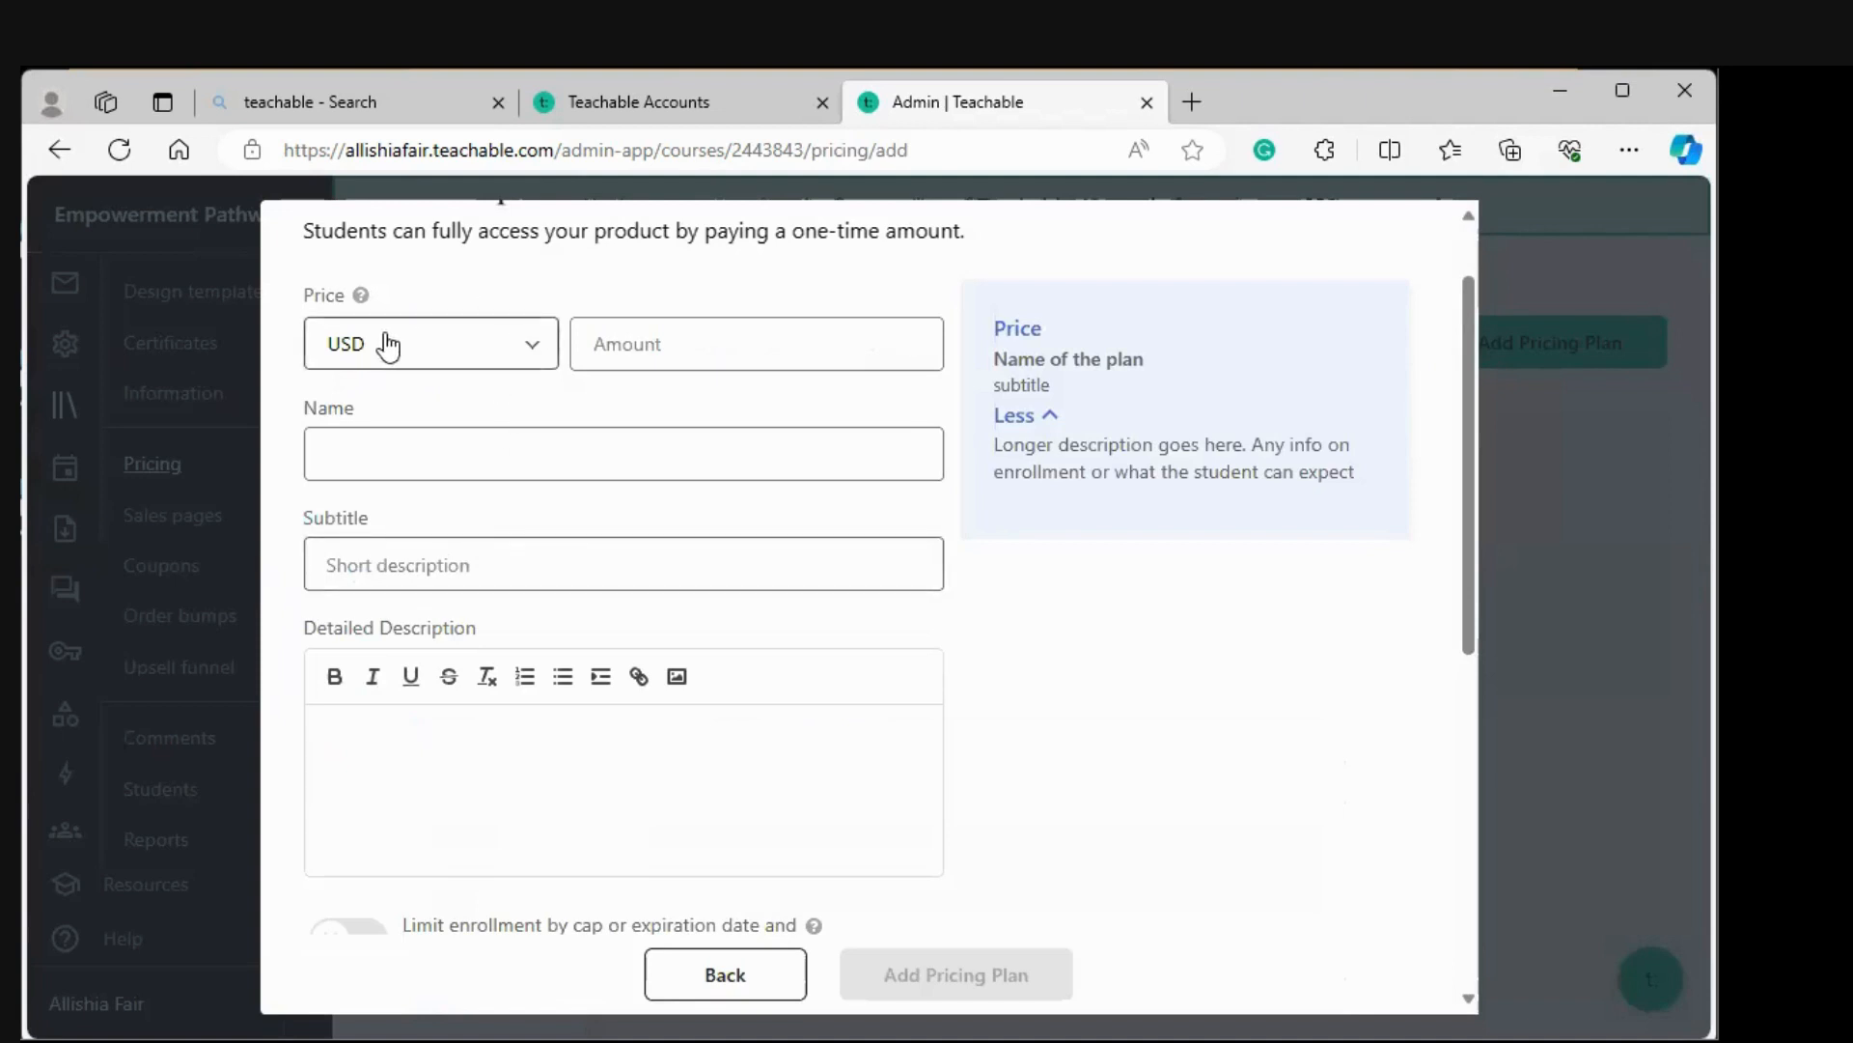
Look through the available currencies, keep USD, and set the one-time purchase amount to 97.
click(538, 350)
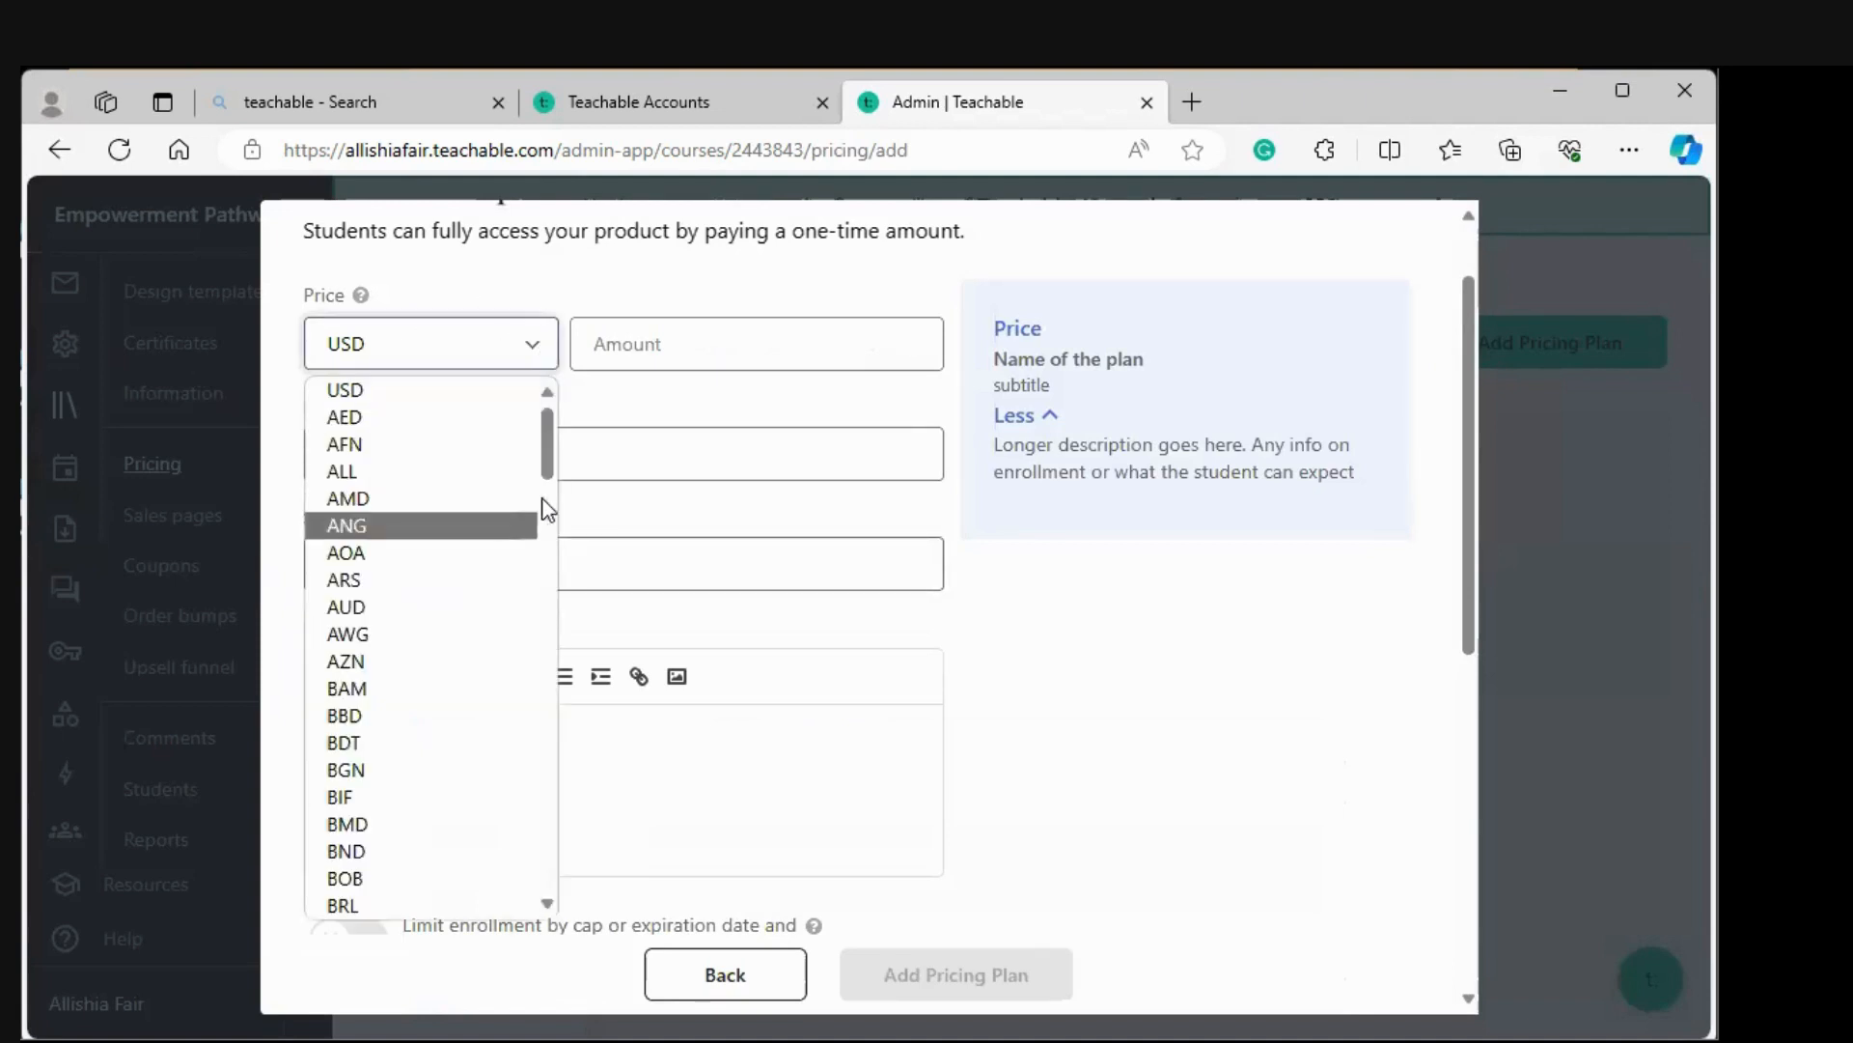
drag(547, 446, 599, 359)
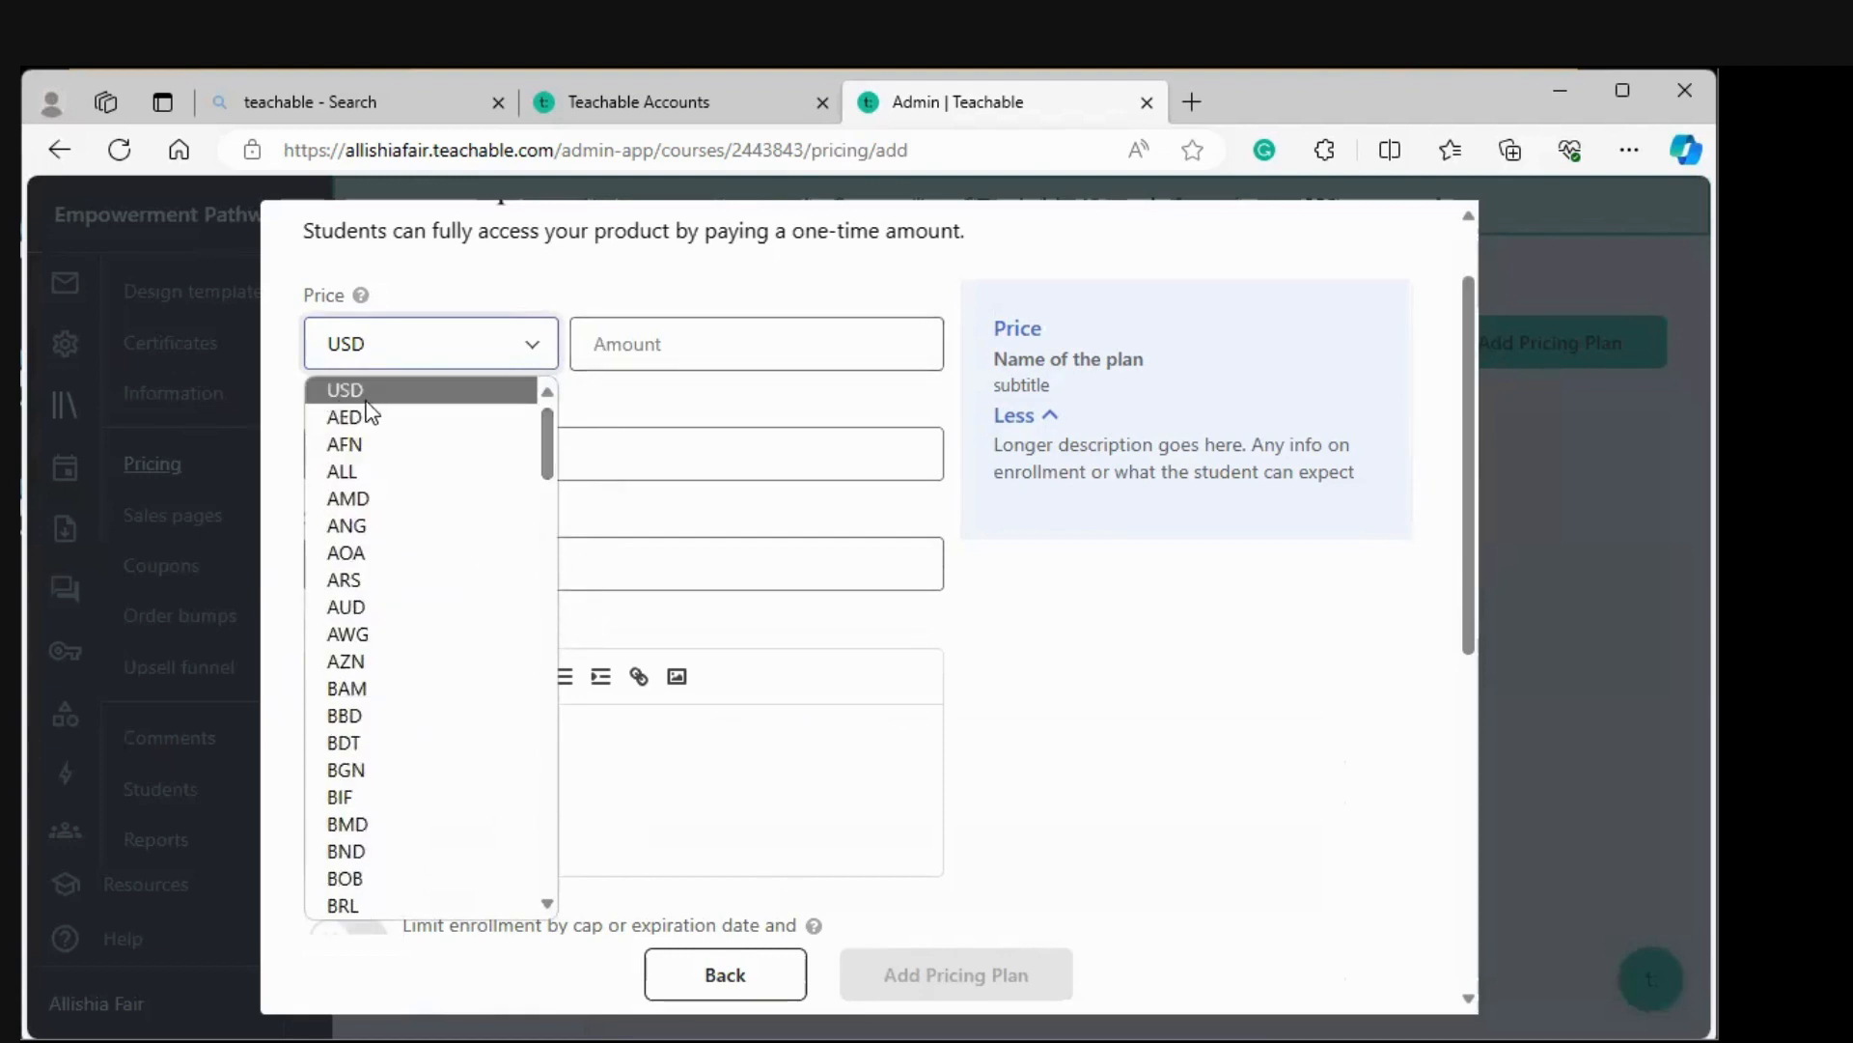
click(666, 343)
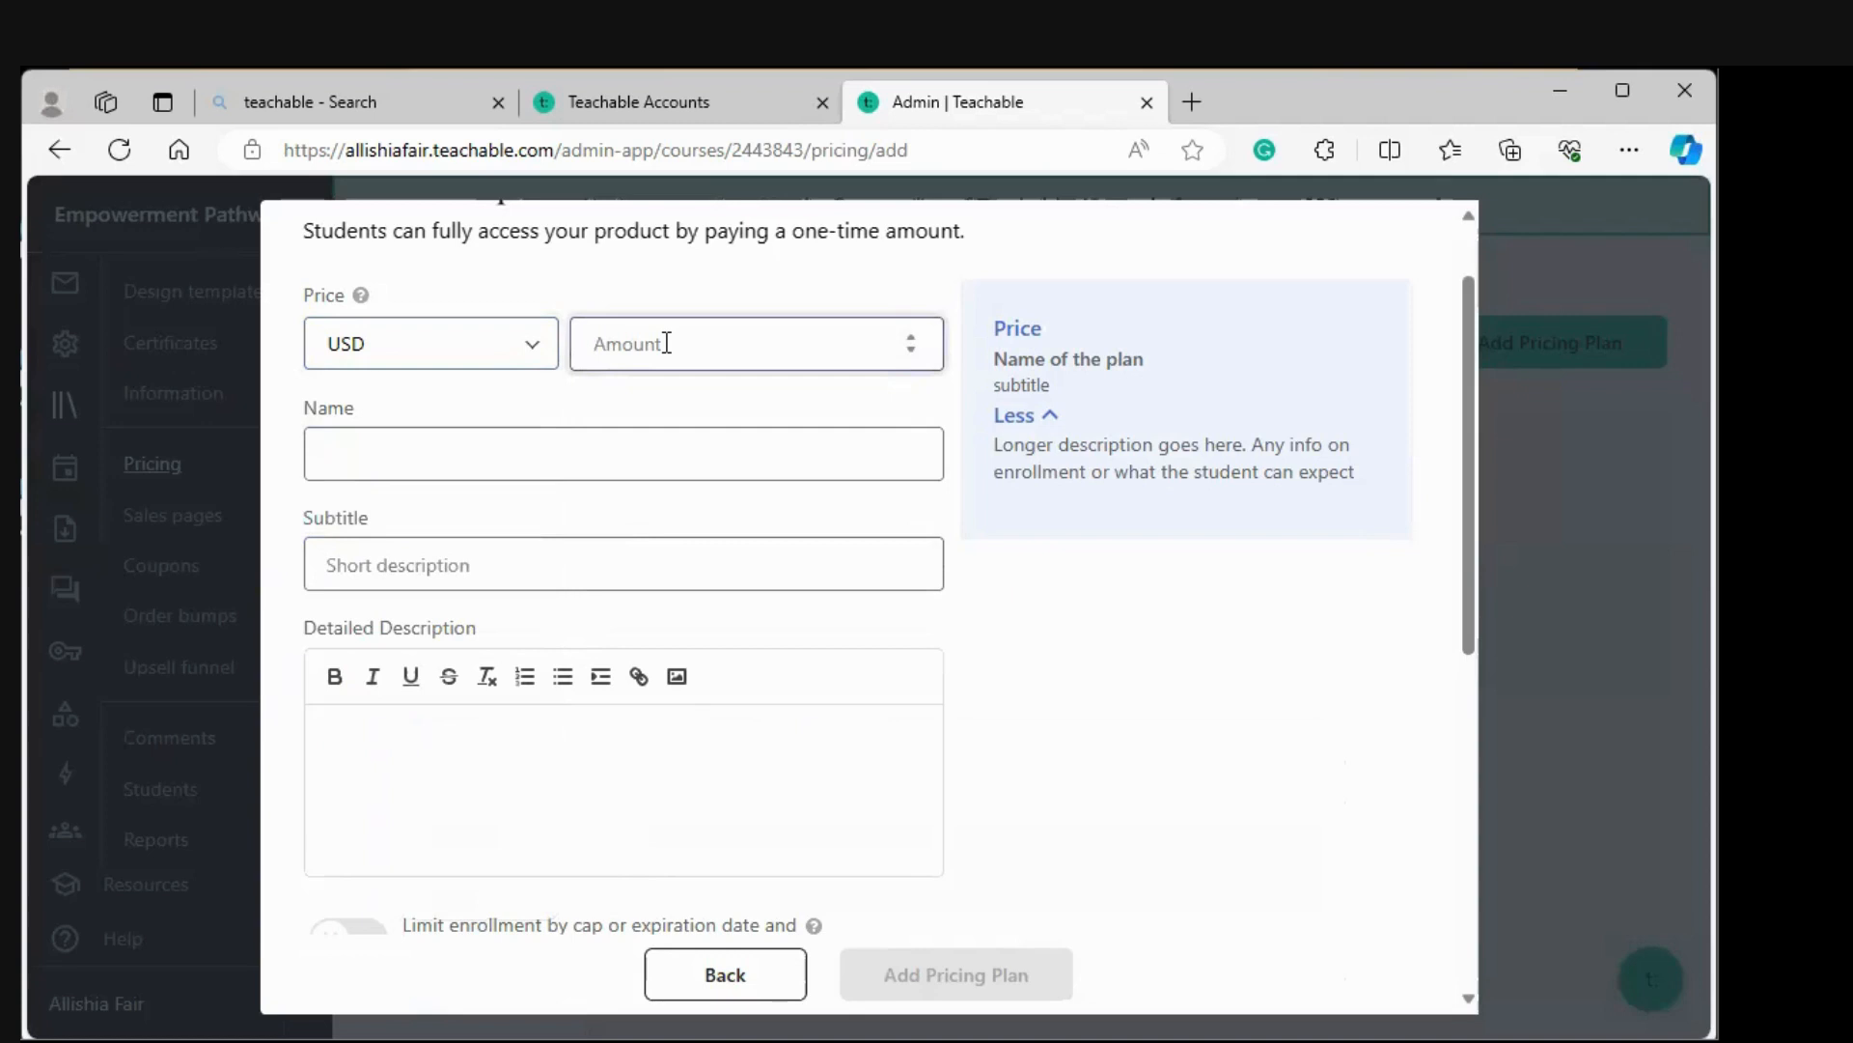
text(97)
Fill the plan name with the account owner's saved name, leave the subtitle empty, and add the pricing plan.
click(575, 461)
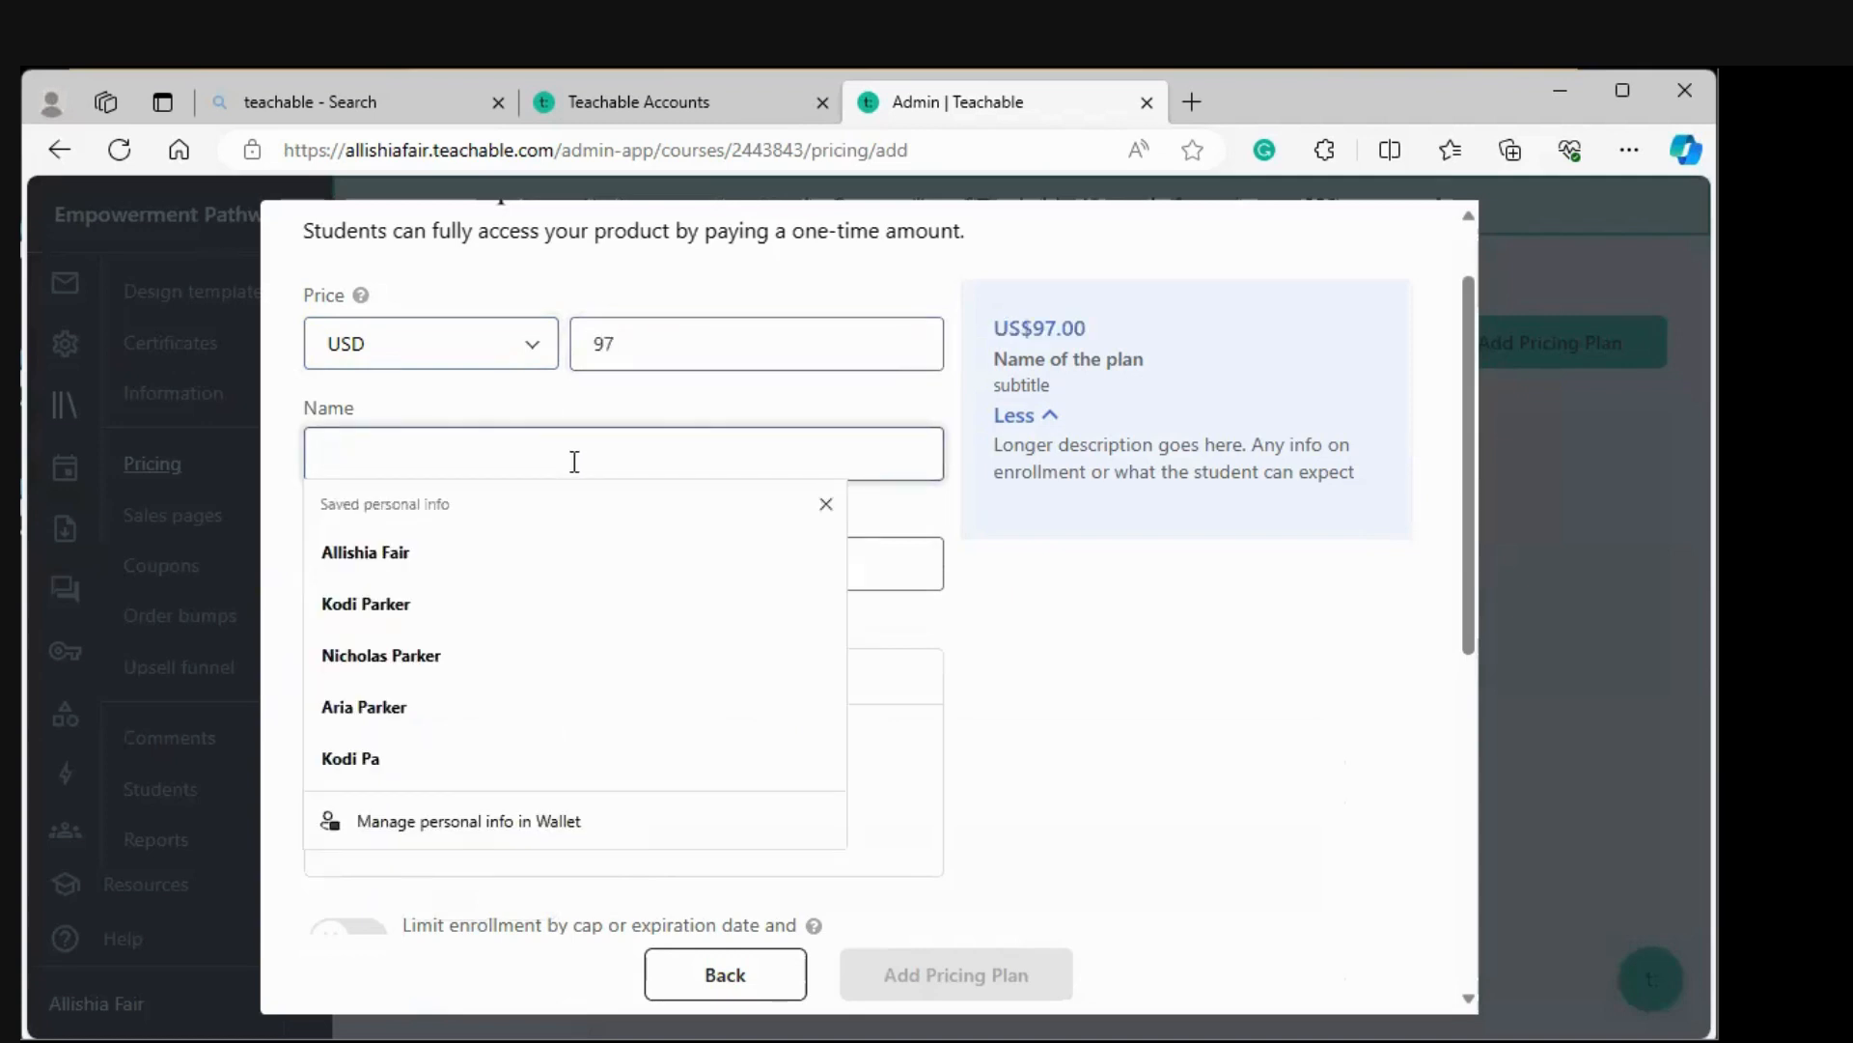
click(410, 549)
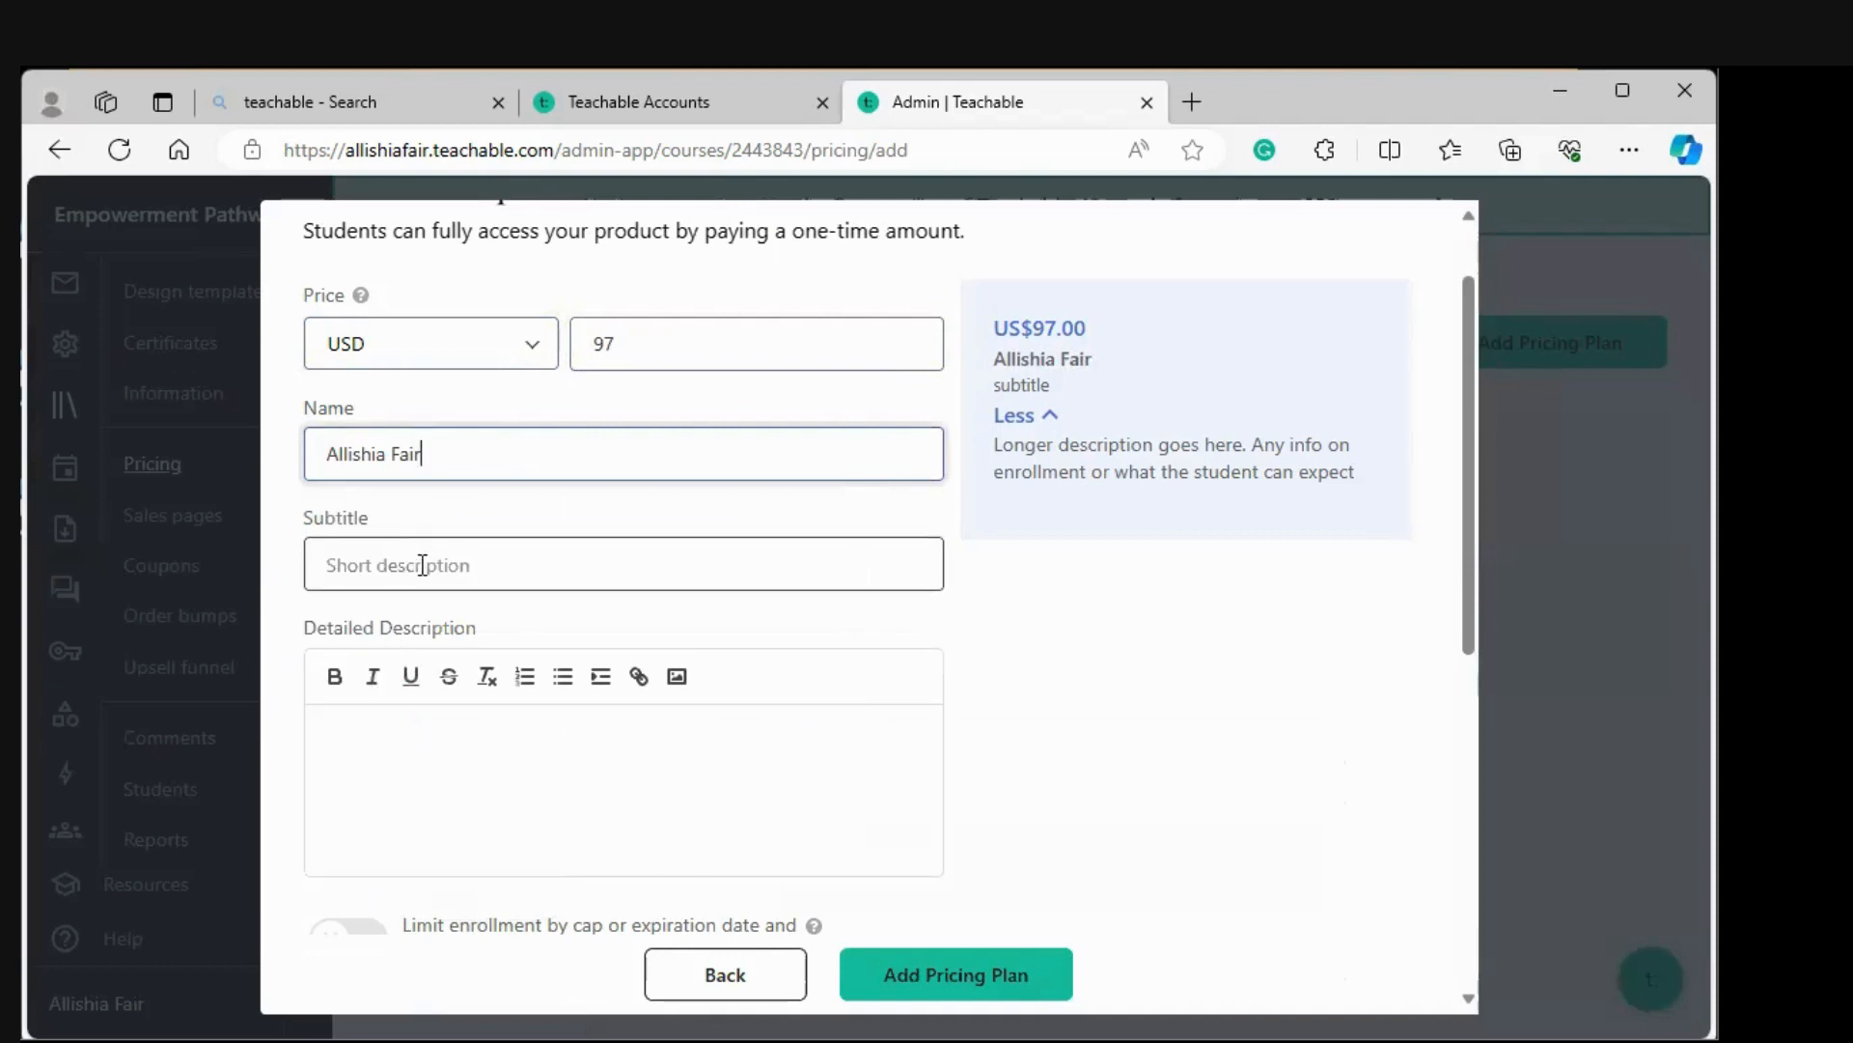
click(425, 563)
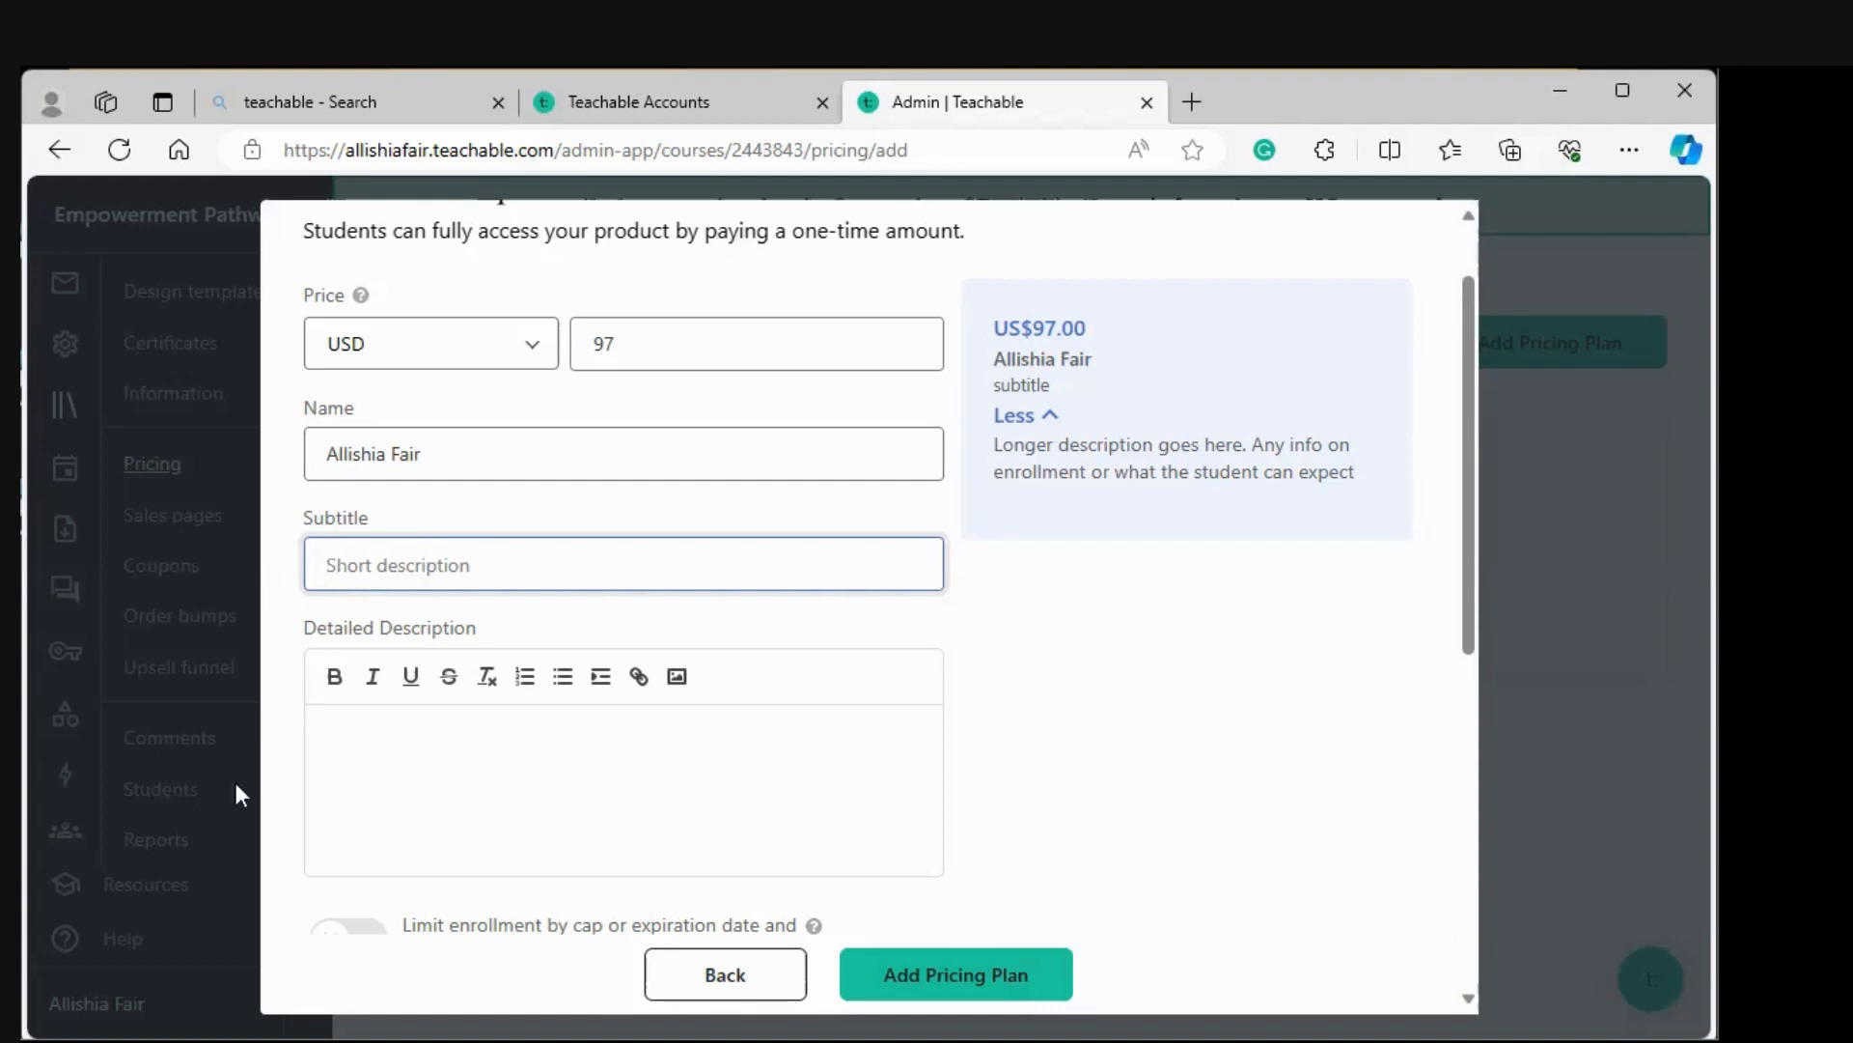
click(960, 975)
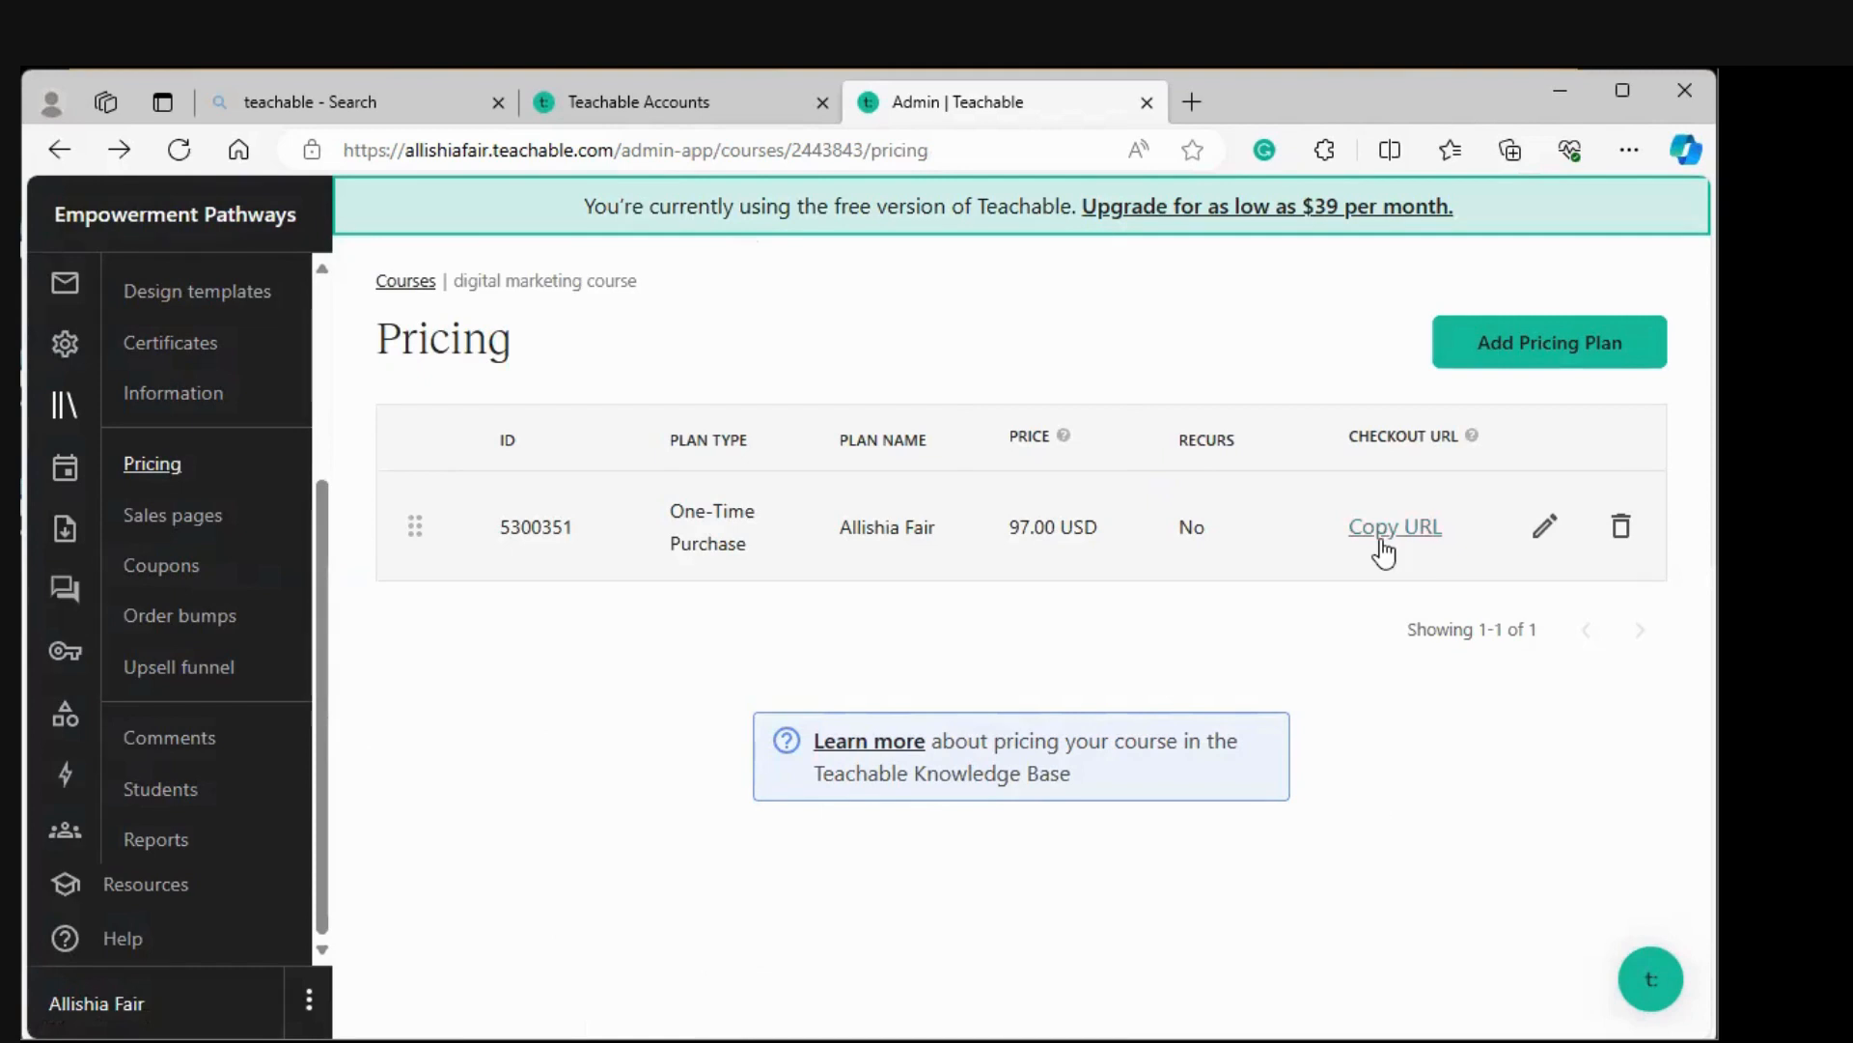
View the digital marketing course's enrolled students, and return to the school's Get Started page.
click(193, 811)
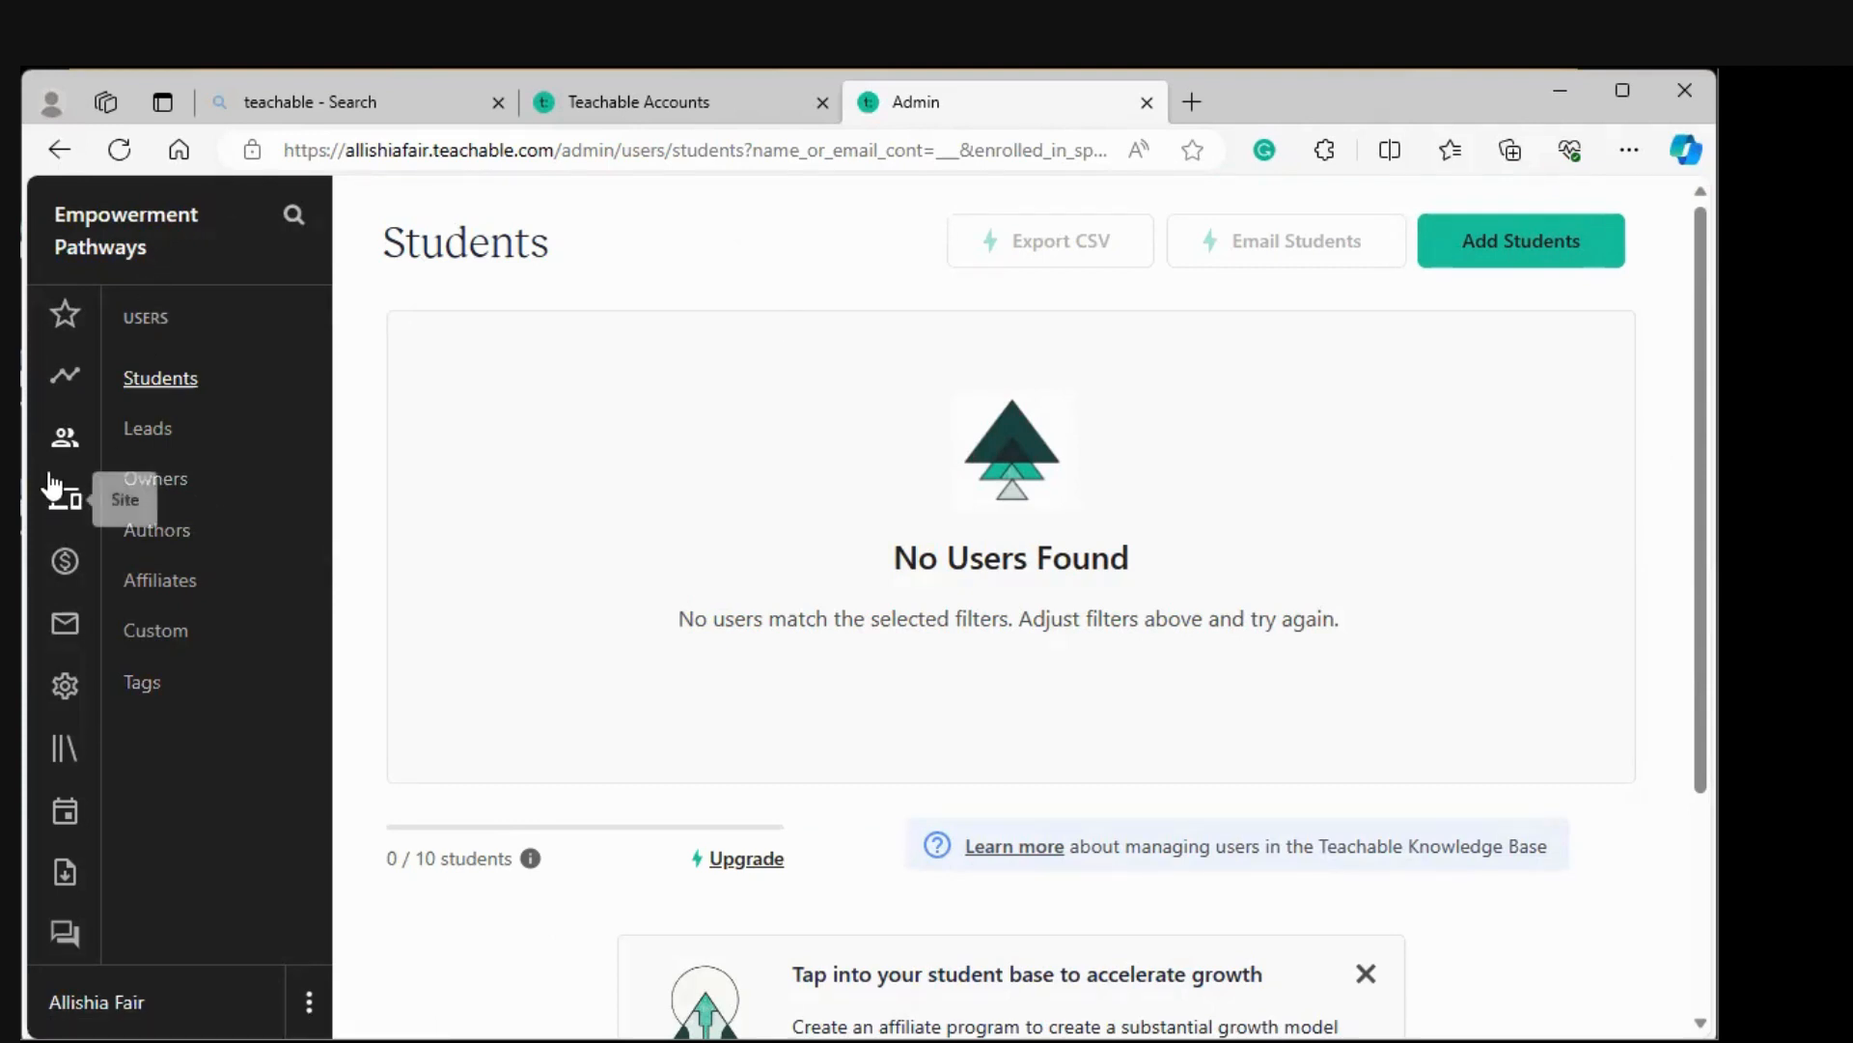
click(68, 376)
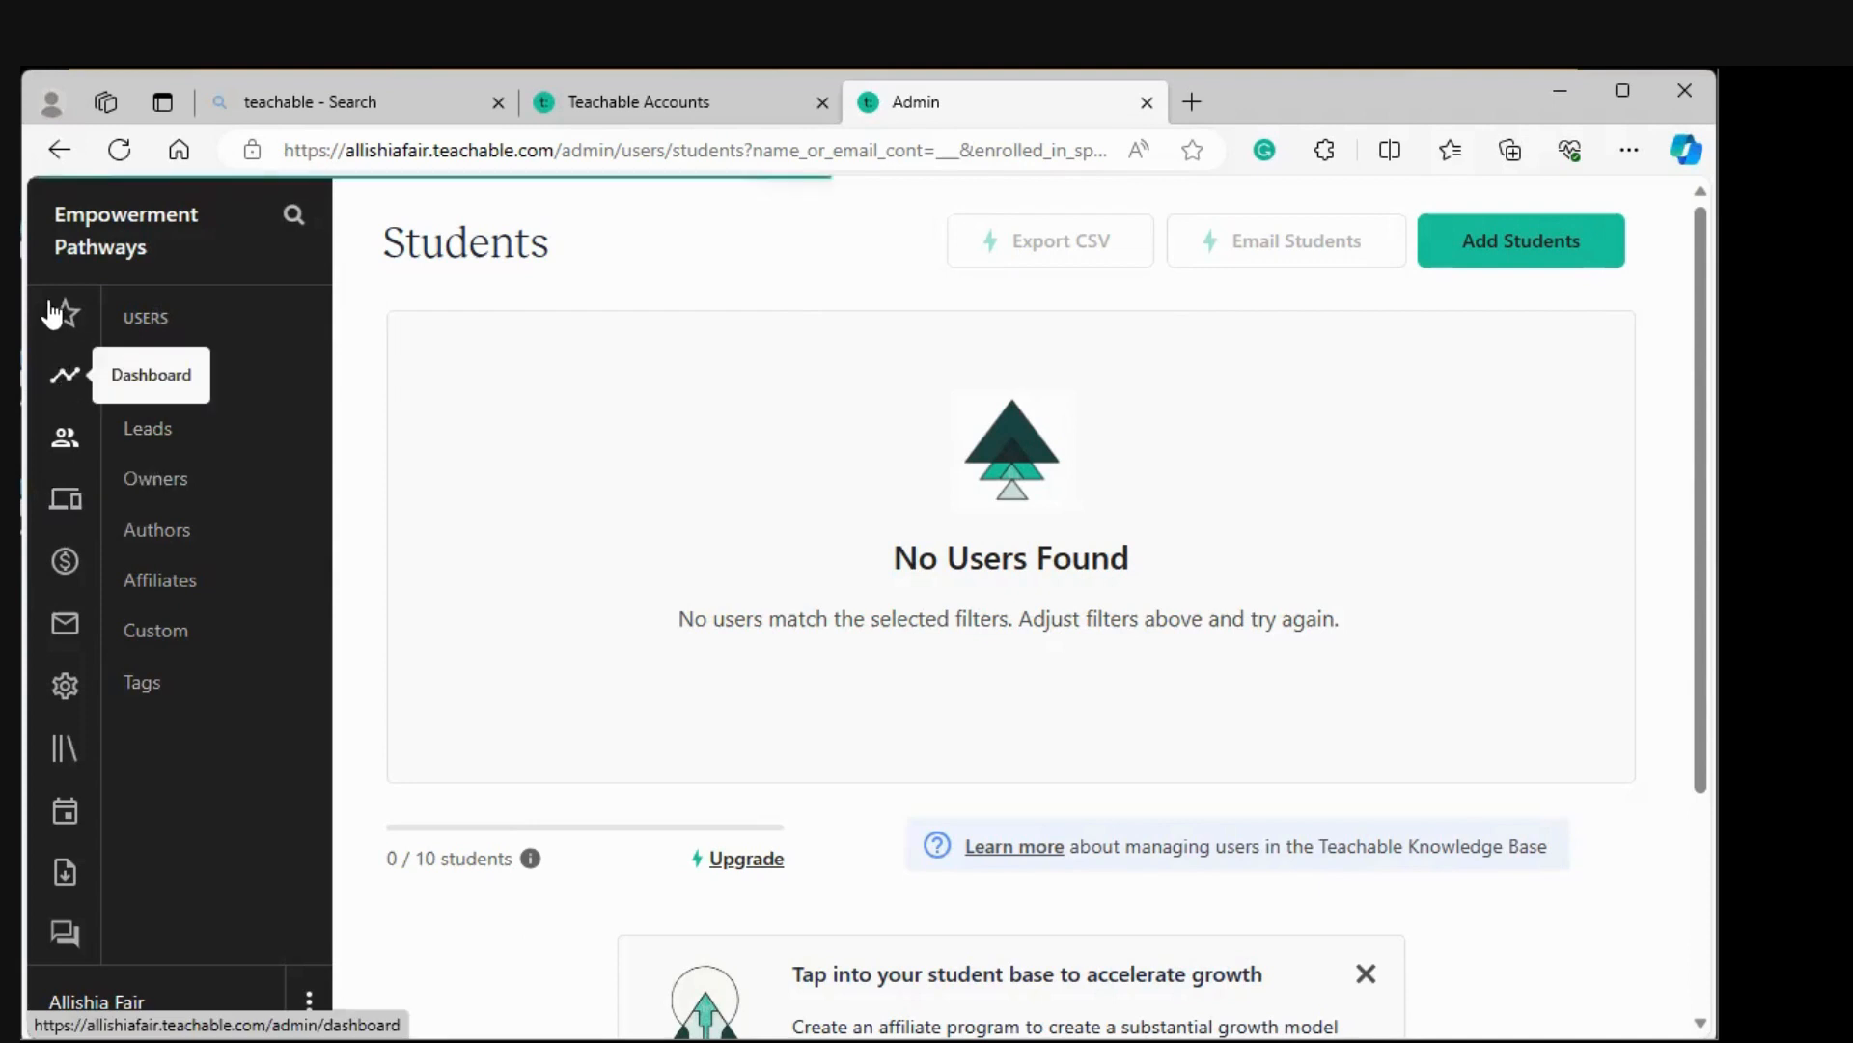
click(66, 316)
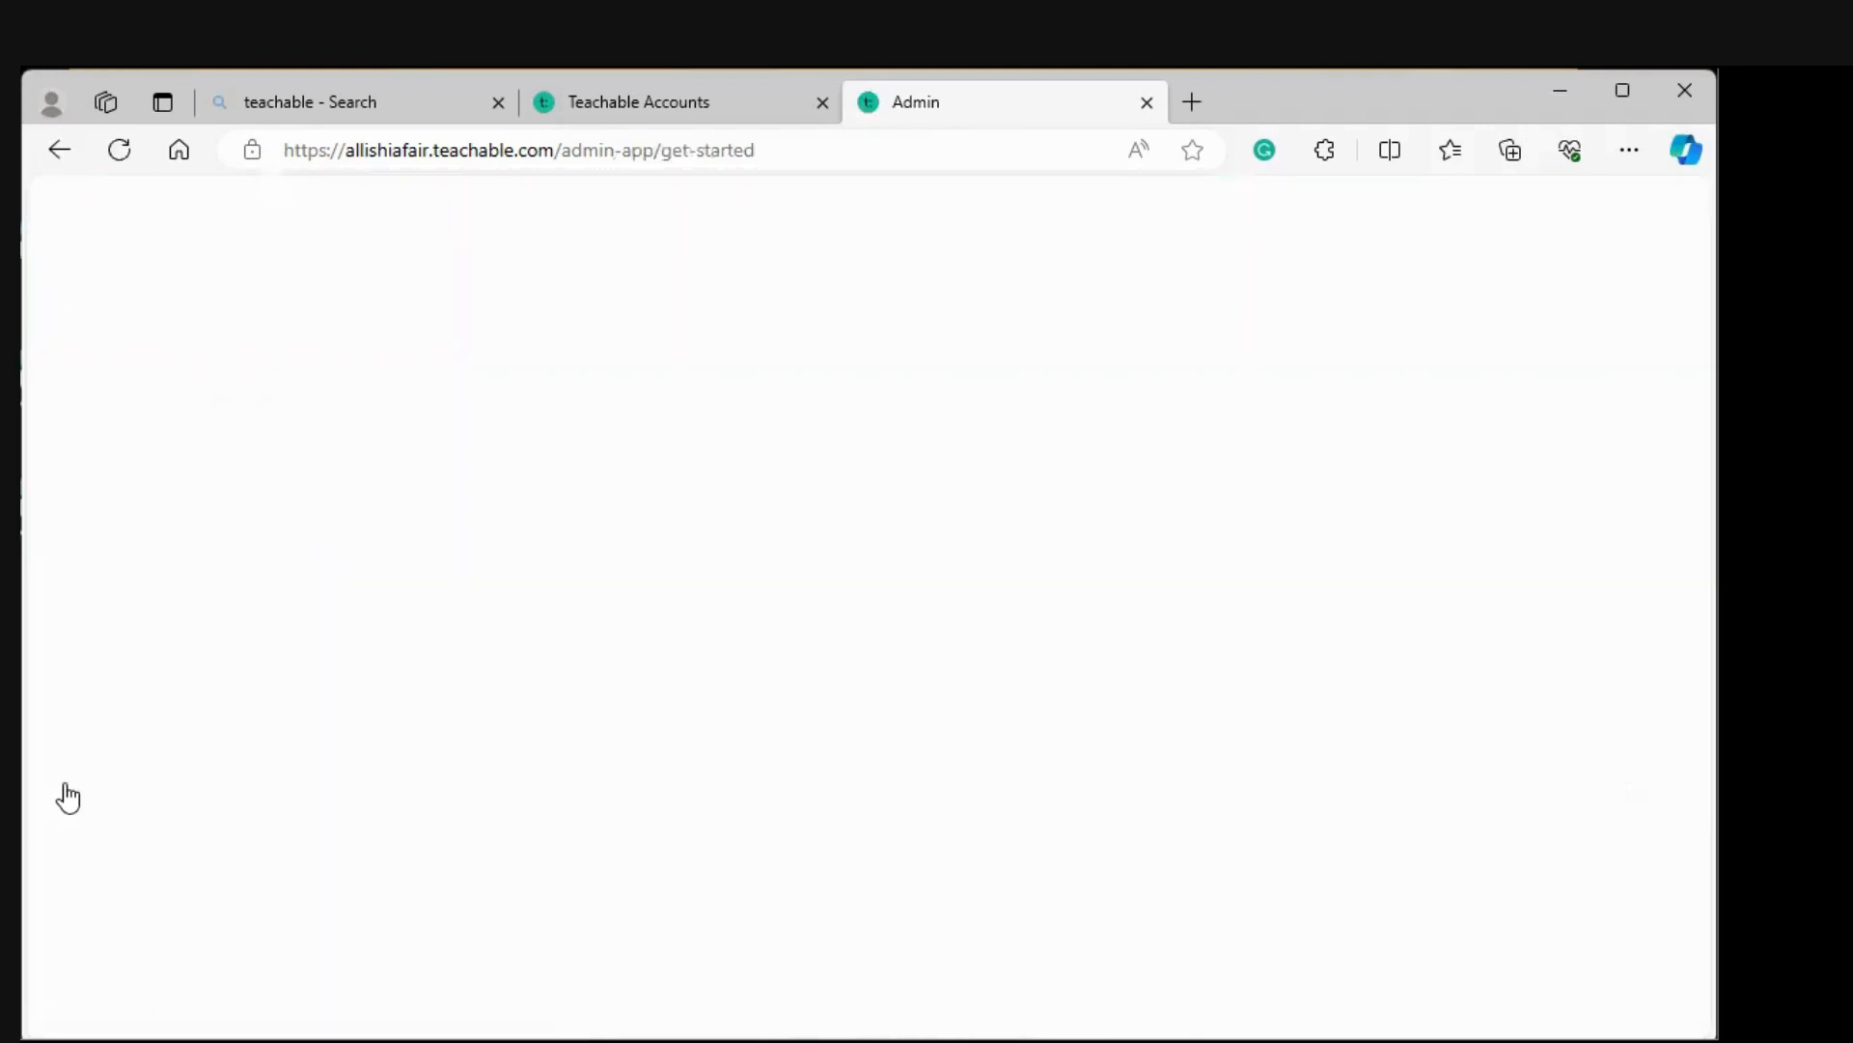
Look through the school's course list and open the setup page of the last-listed digital marketing course.
click(155, 766)
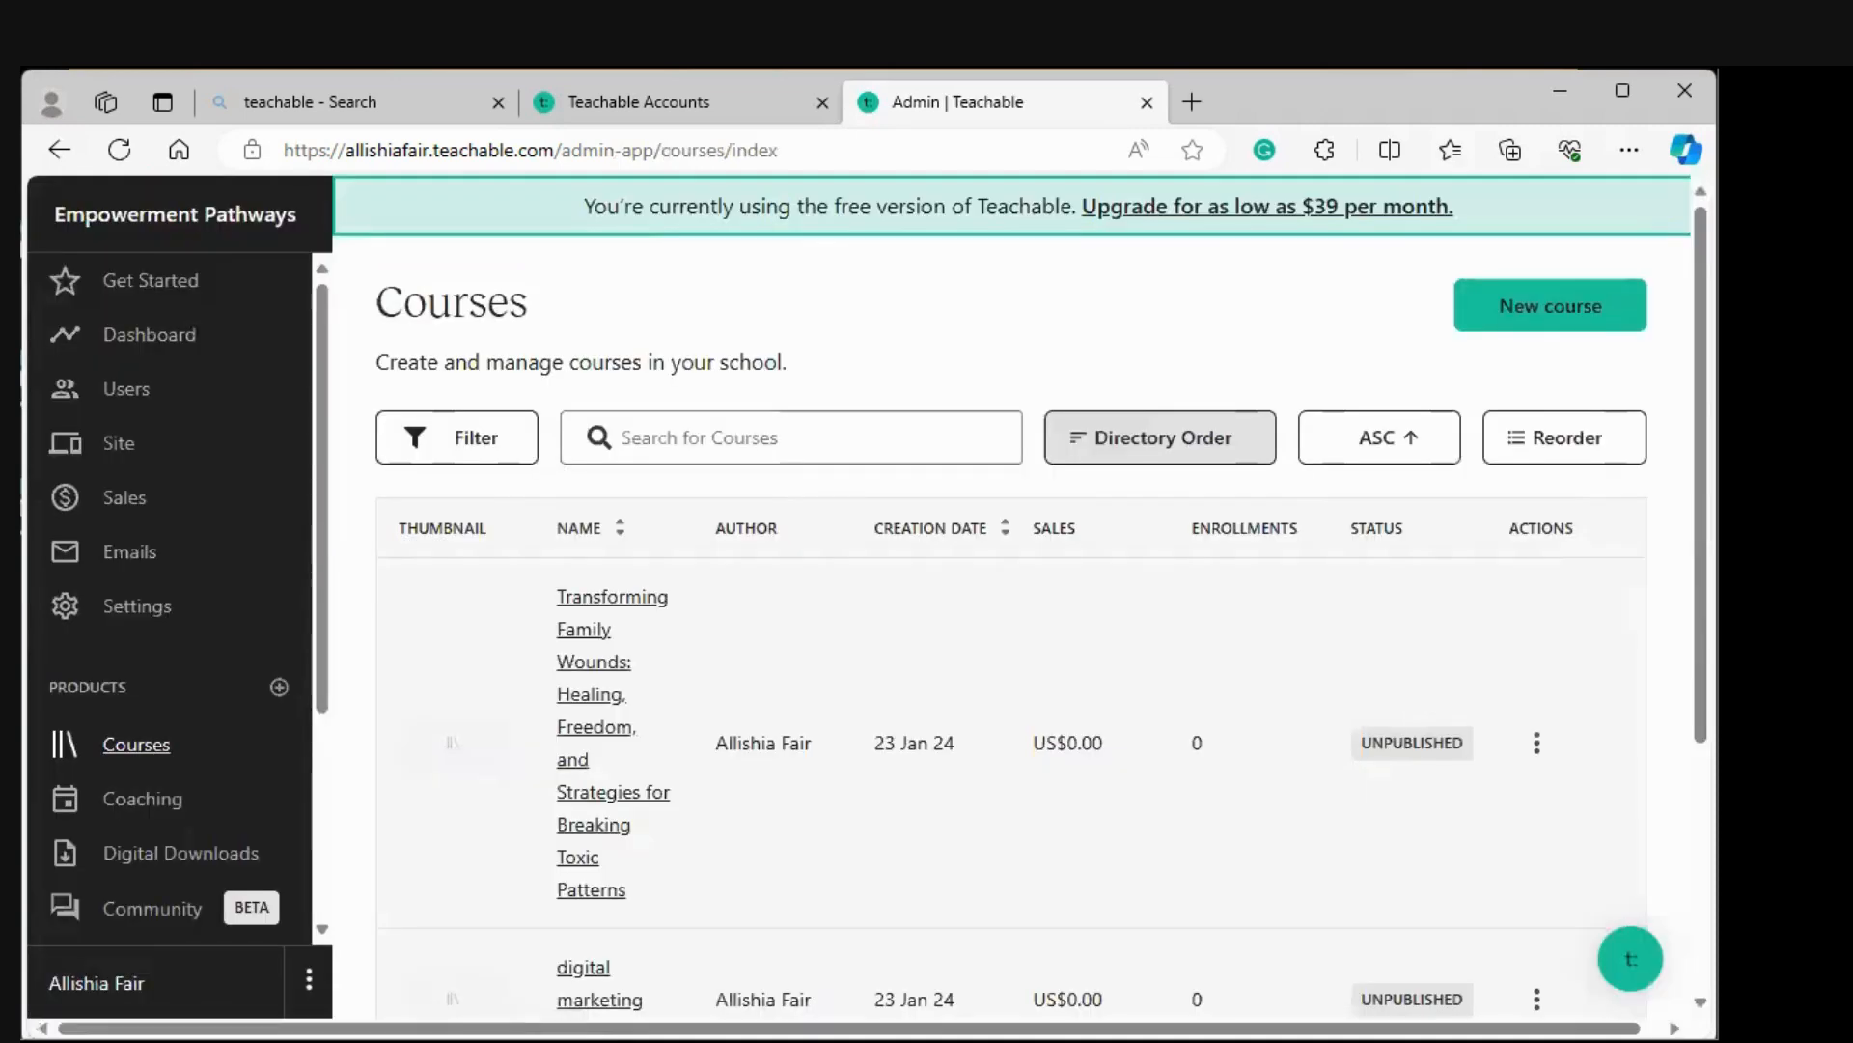
scroll(1411, 685, down, 4)
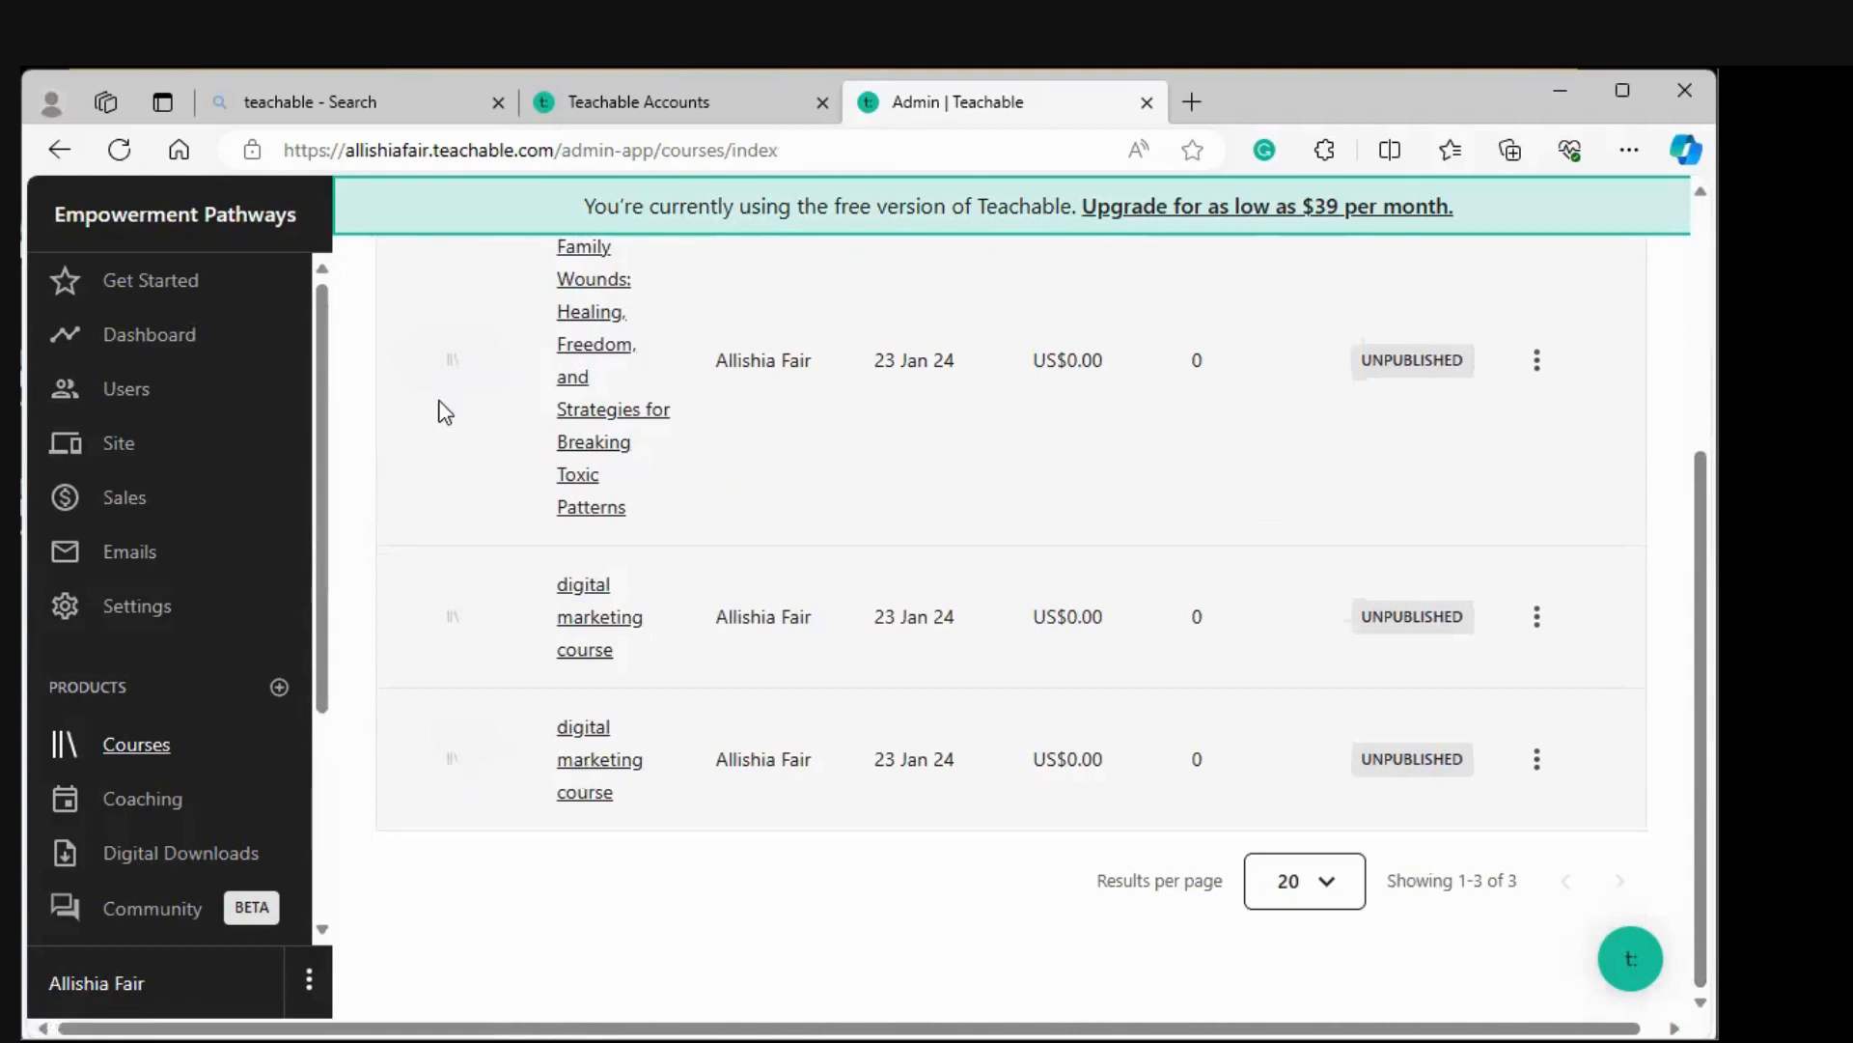
click(584, 765)
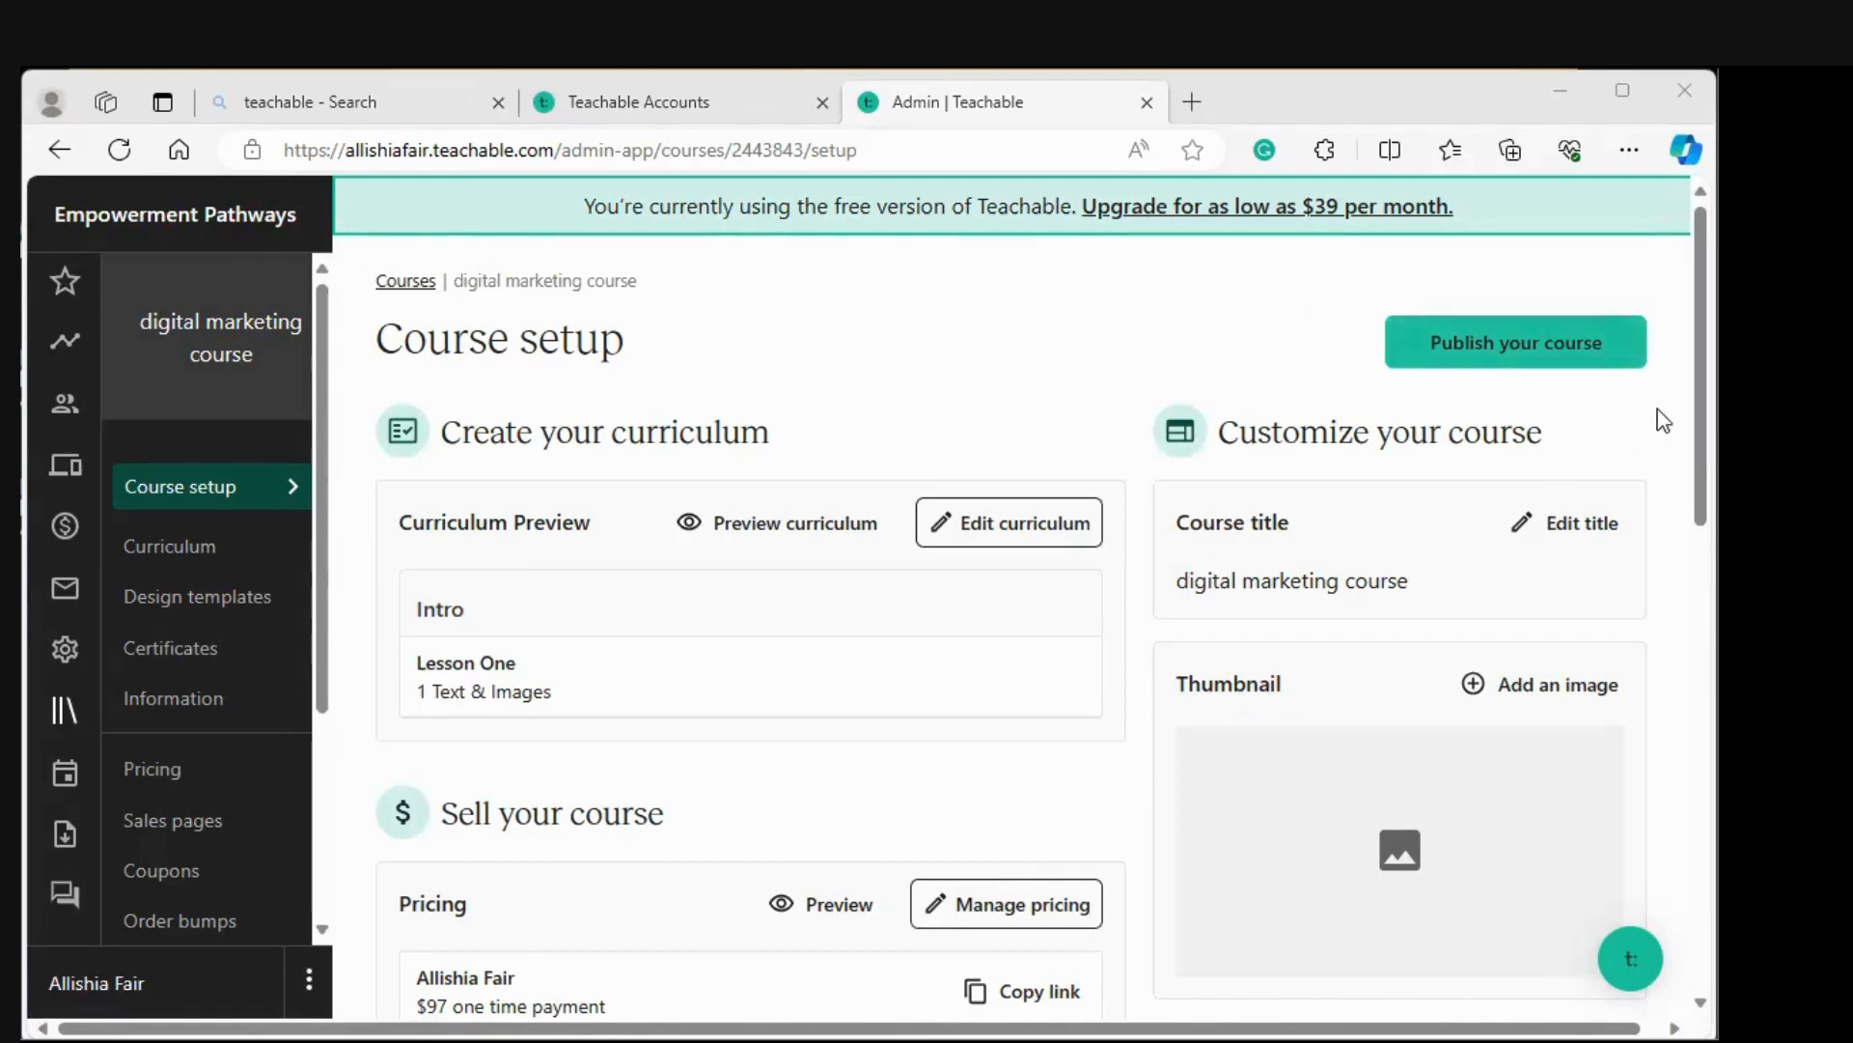
Examine the course setup page, covering the curriculum, pricing, sales page, post-purchase page, thumbnail, curriculum layout and the options for taking the course further.
scroll(1400, 628, down, 4)
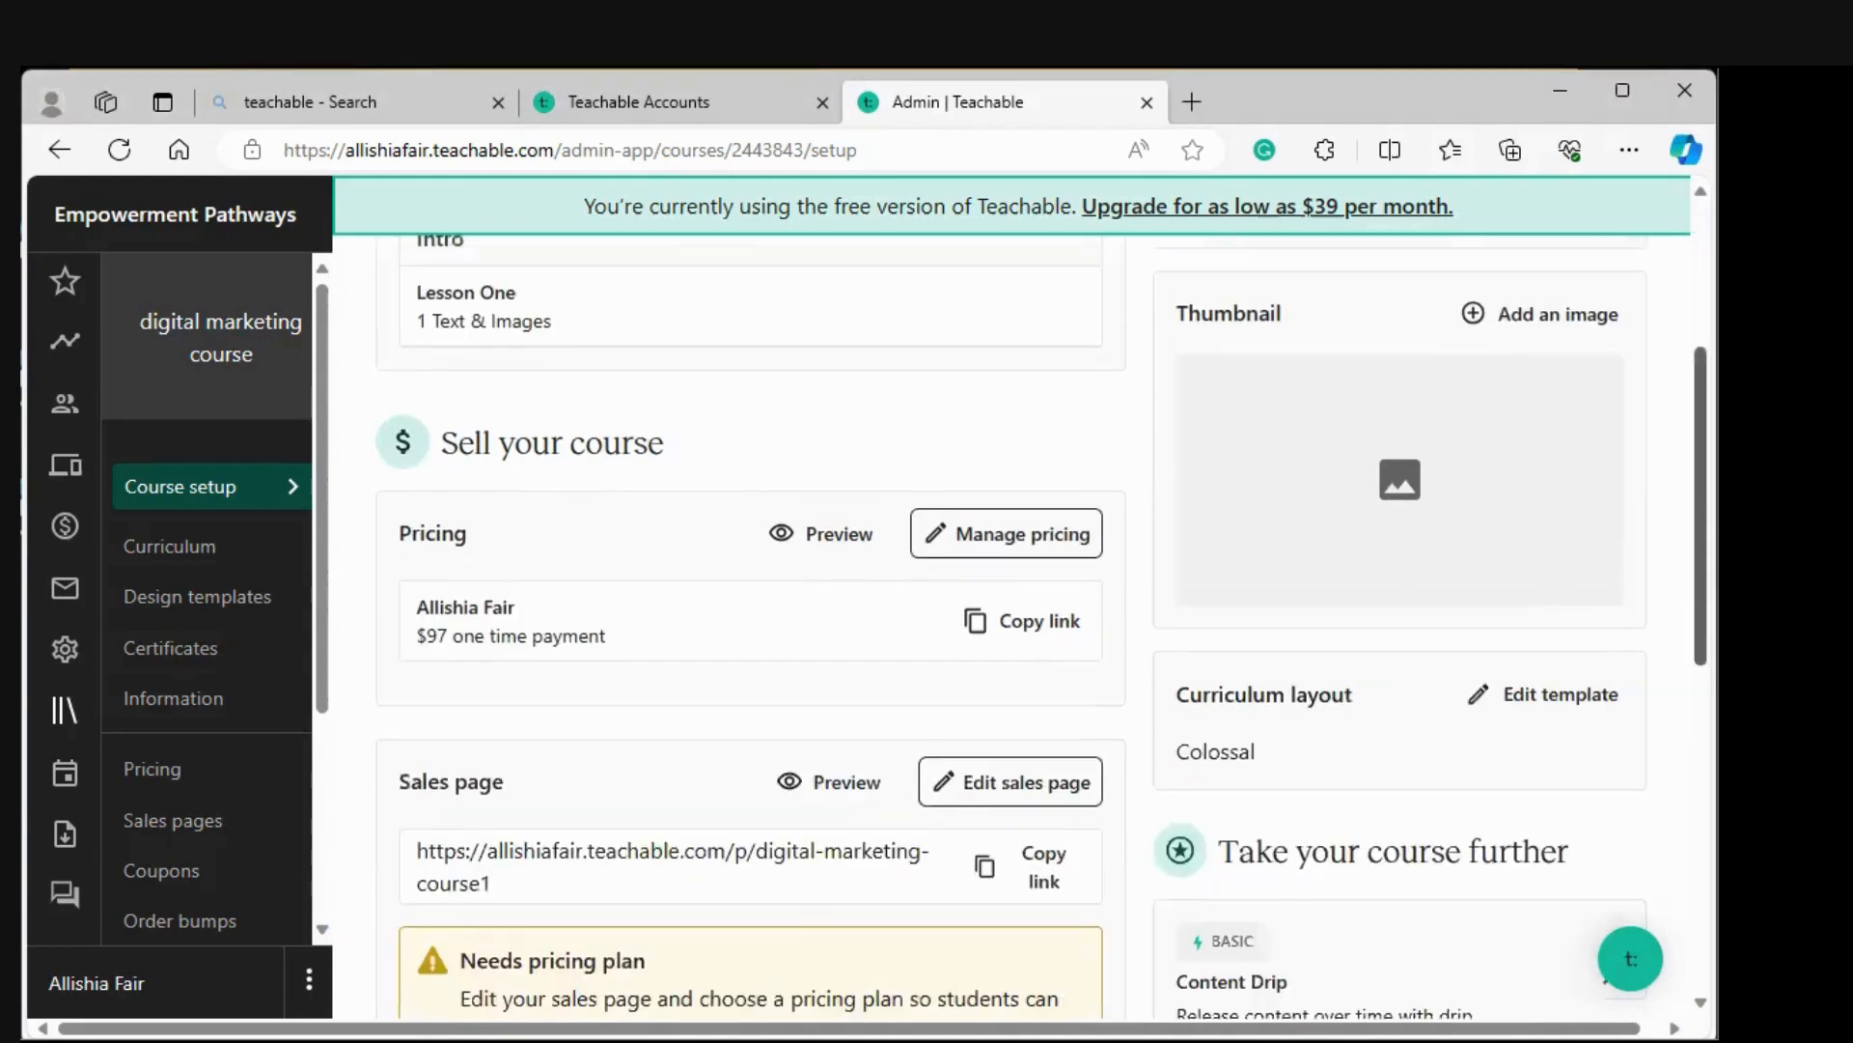
scroll(1400, 628, up, 1)
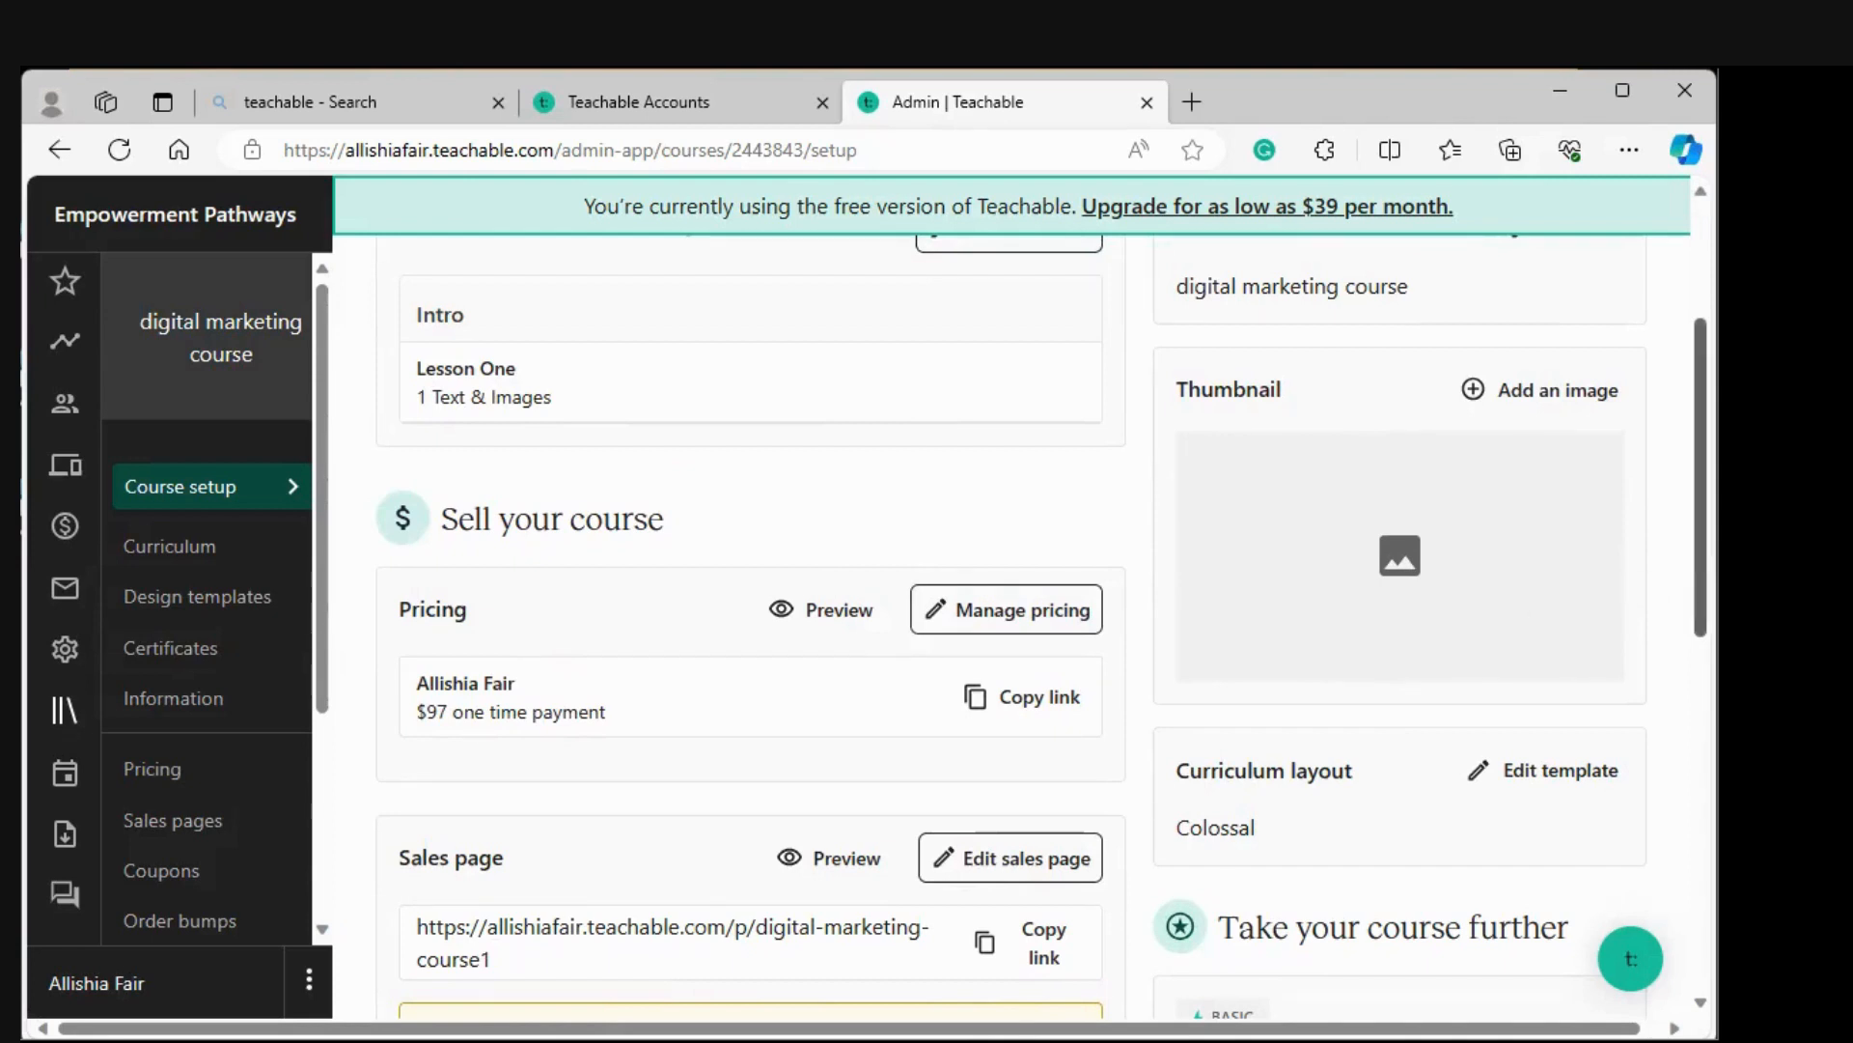
scroll(1033, 628, down, 3)
scroll(1033, 628, down, 2)
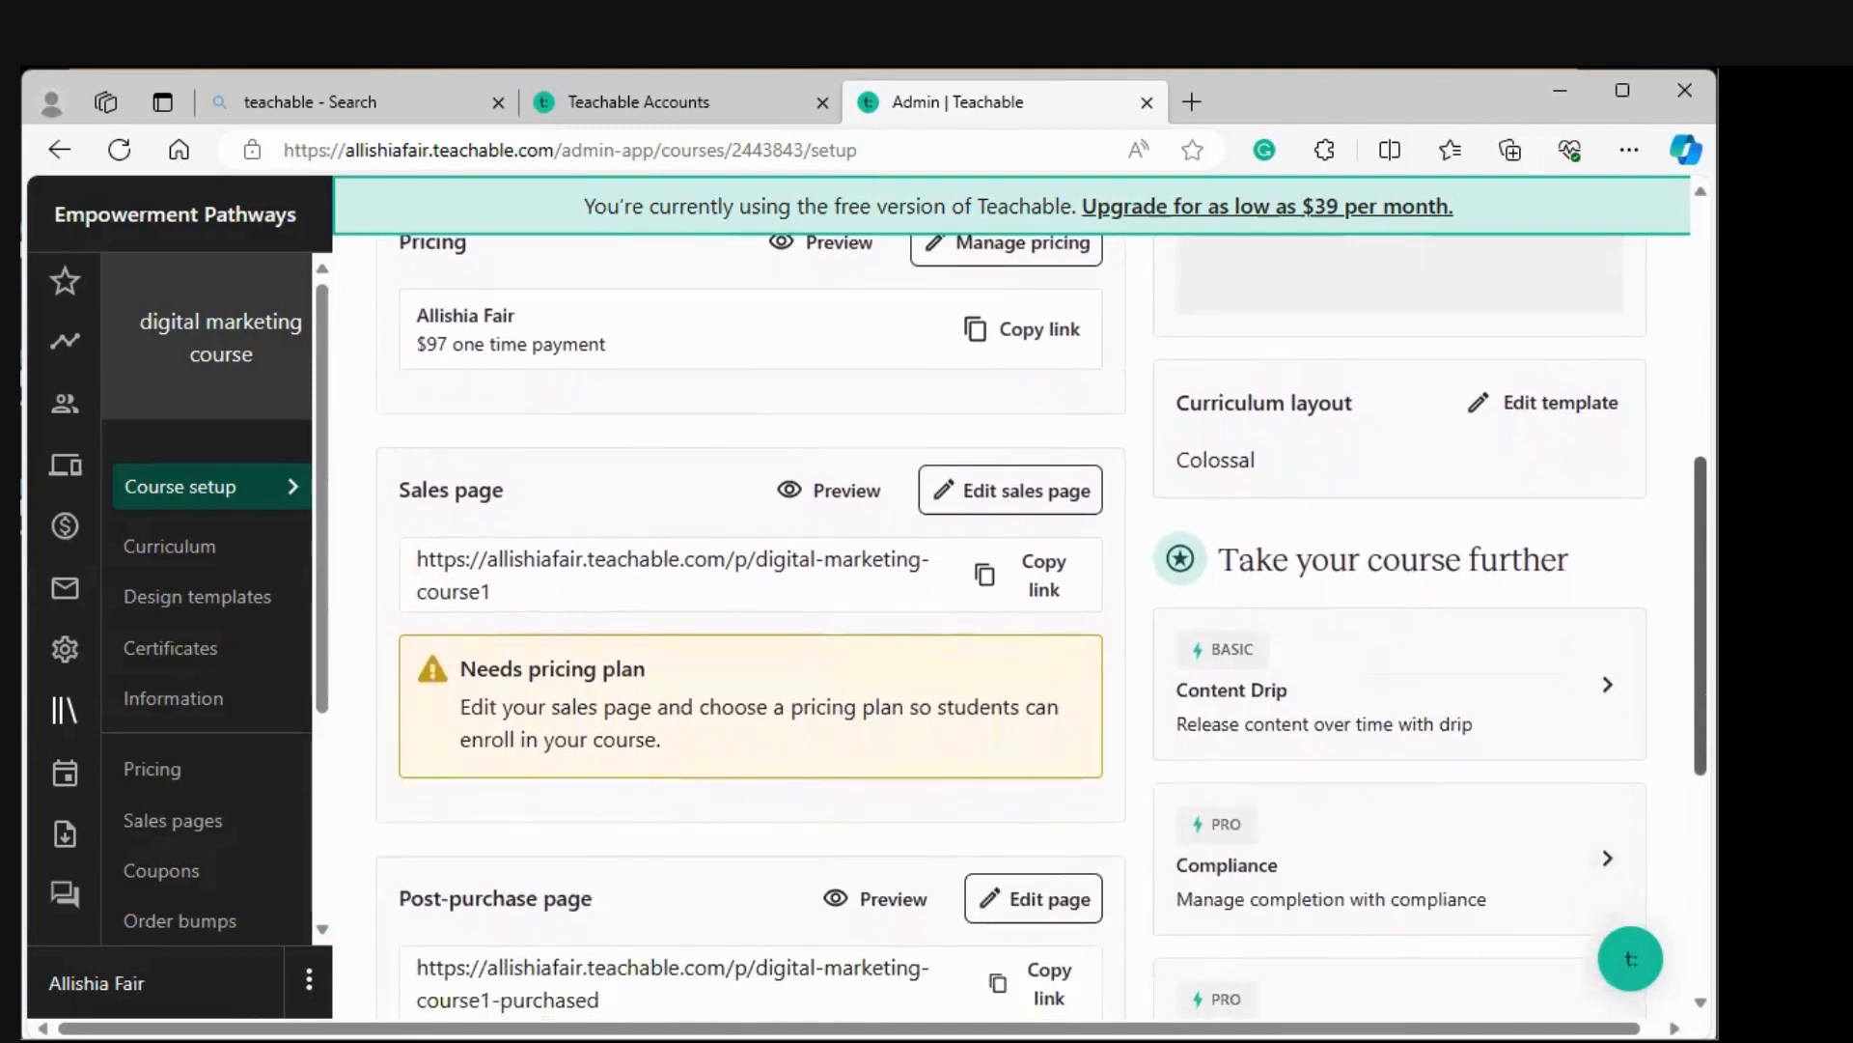
scroll(515, 662, up, 3)
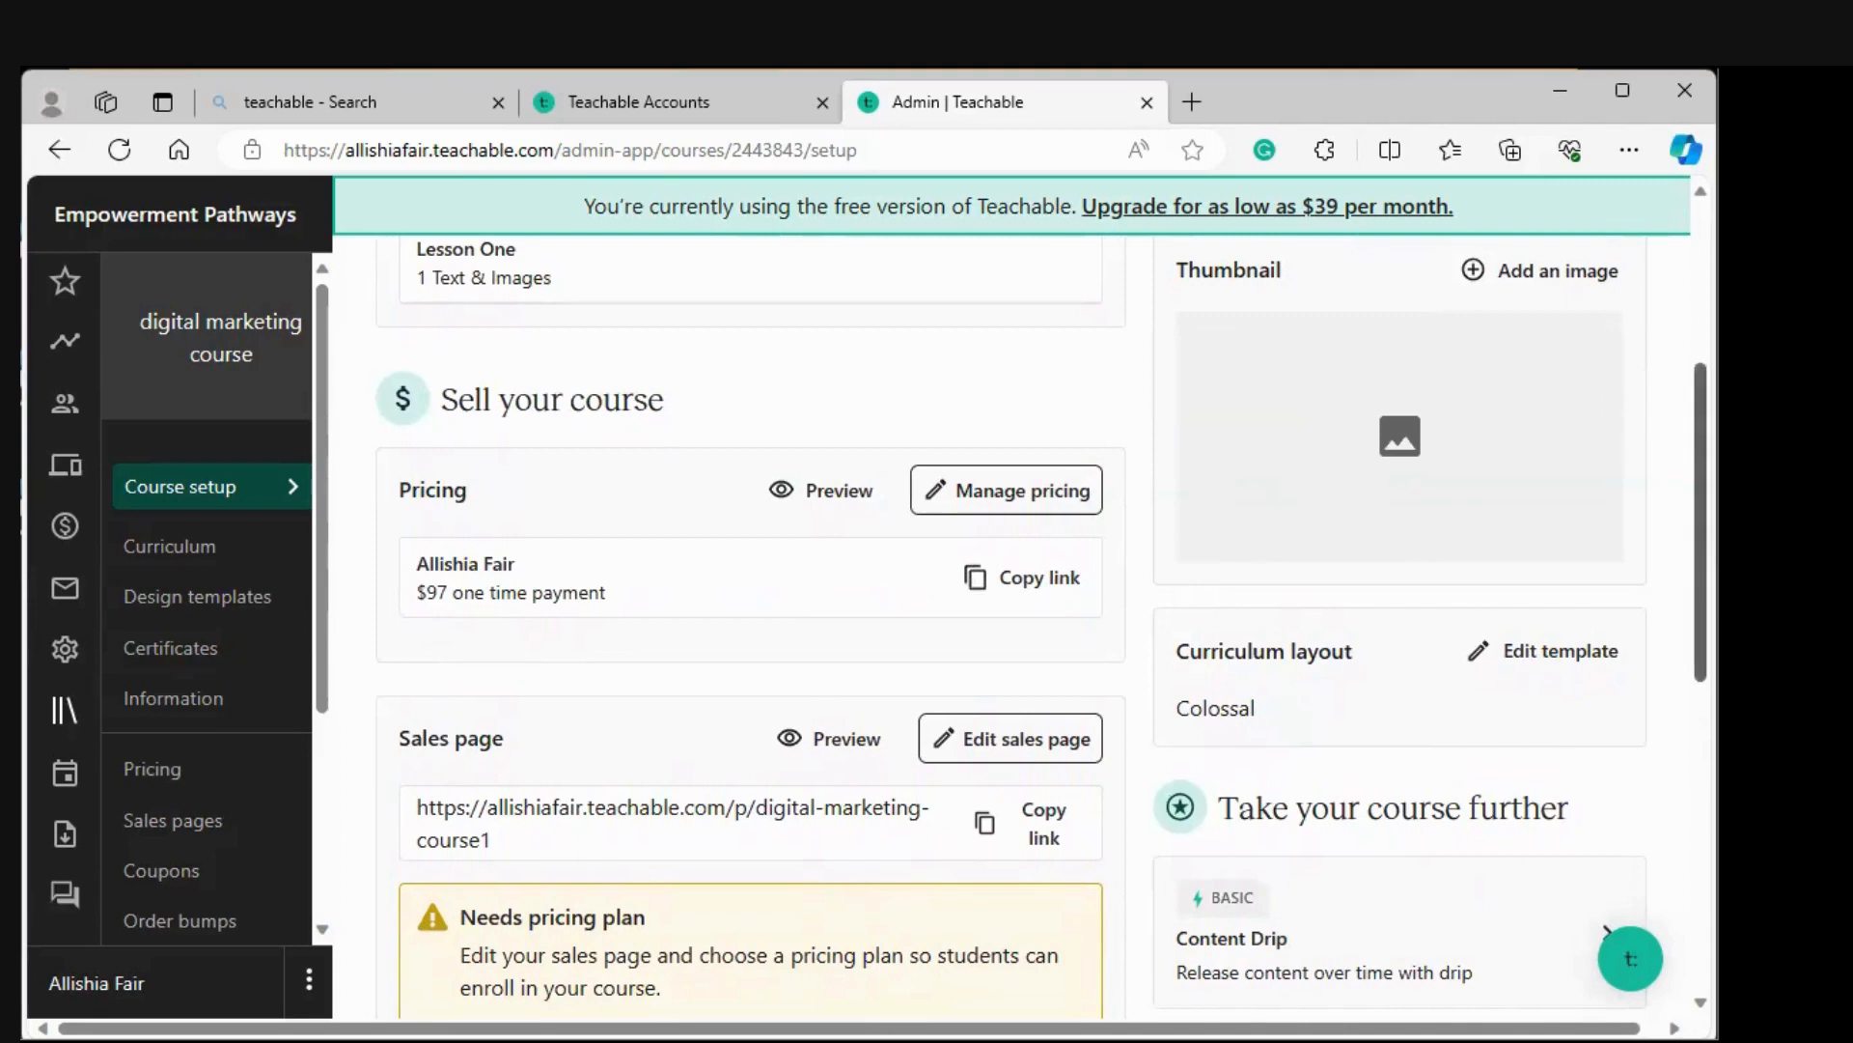
scroll(1008, 628, down, 5)
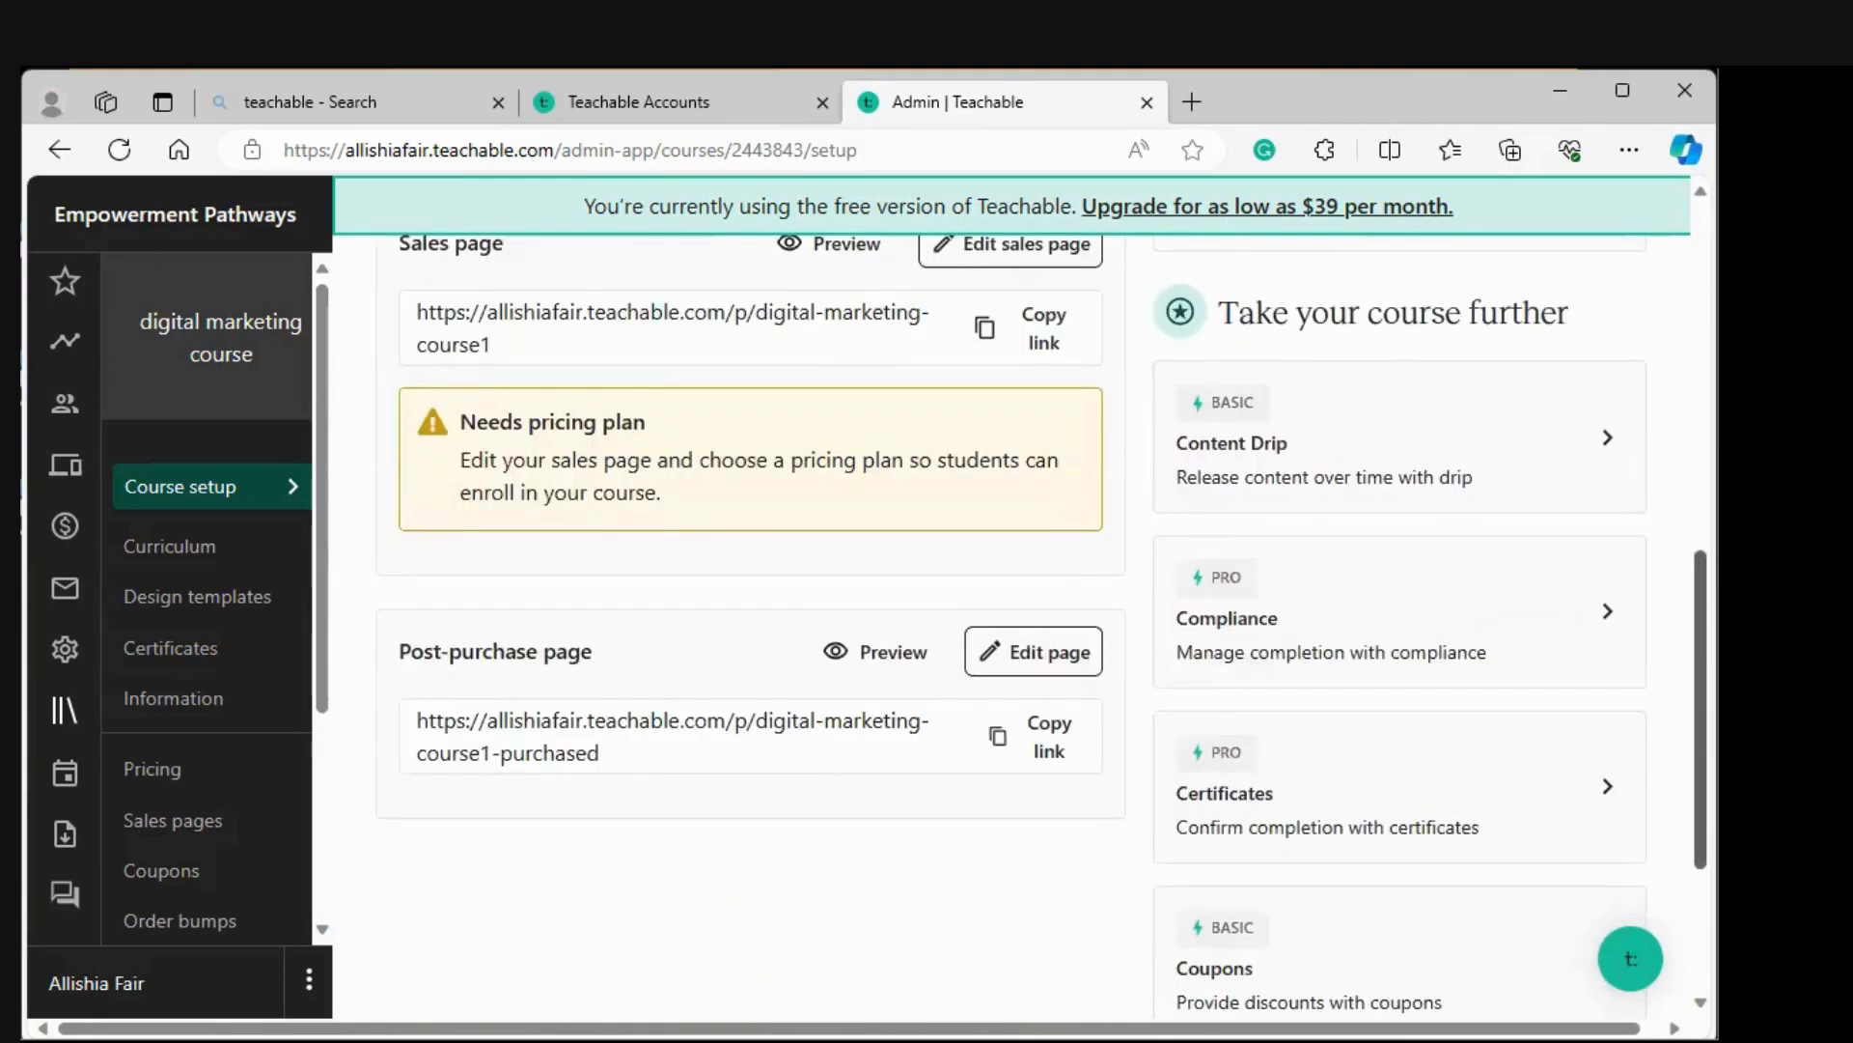
scroll(1634, 724, up, 1)
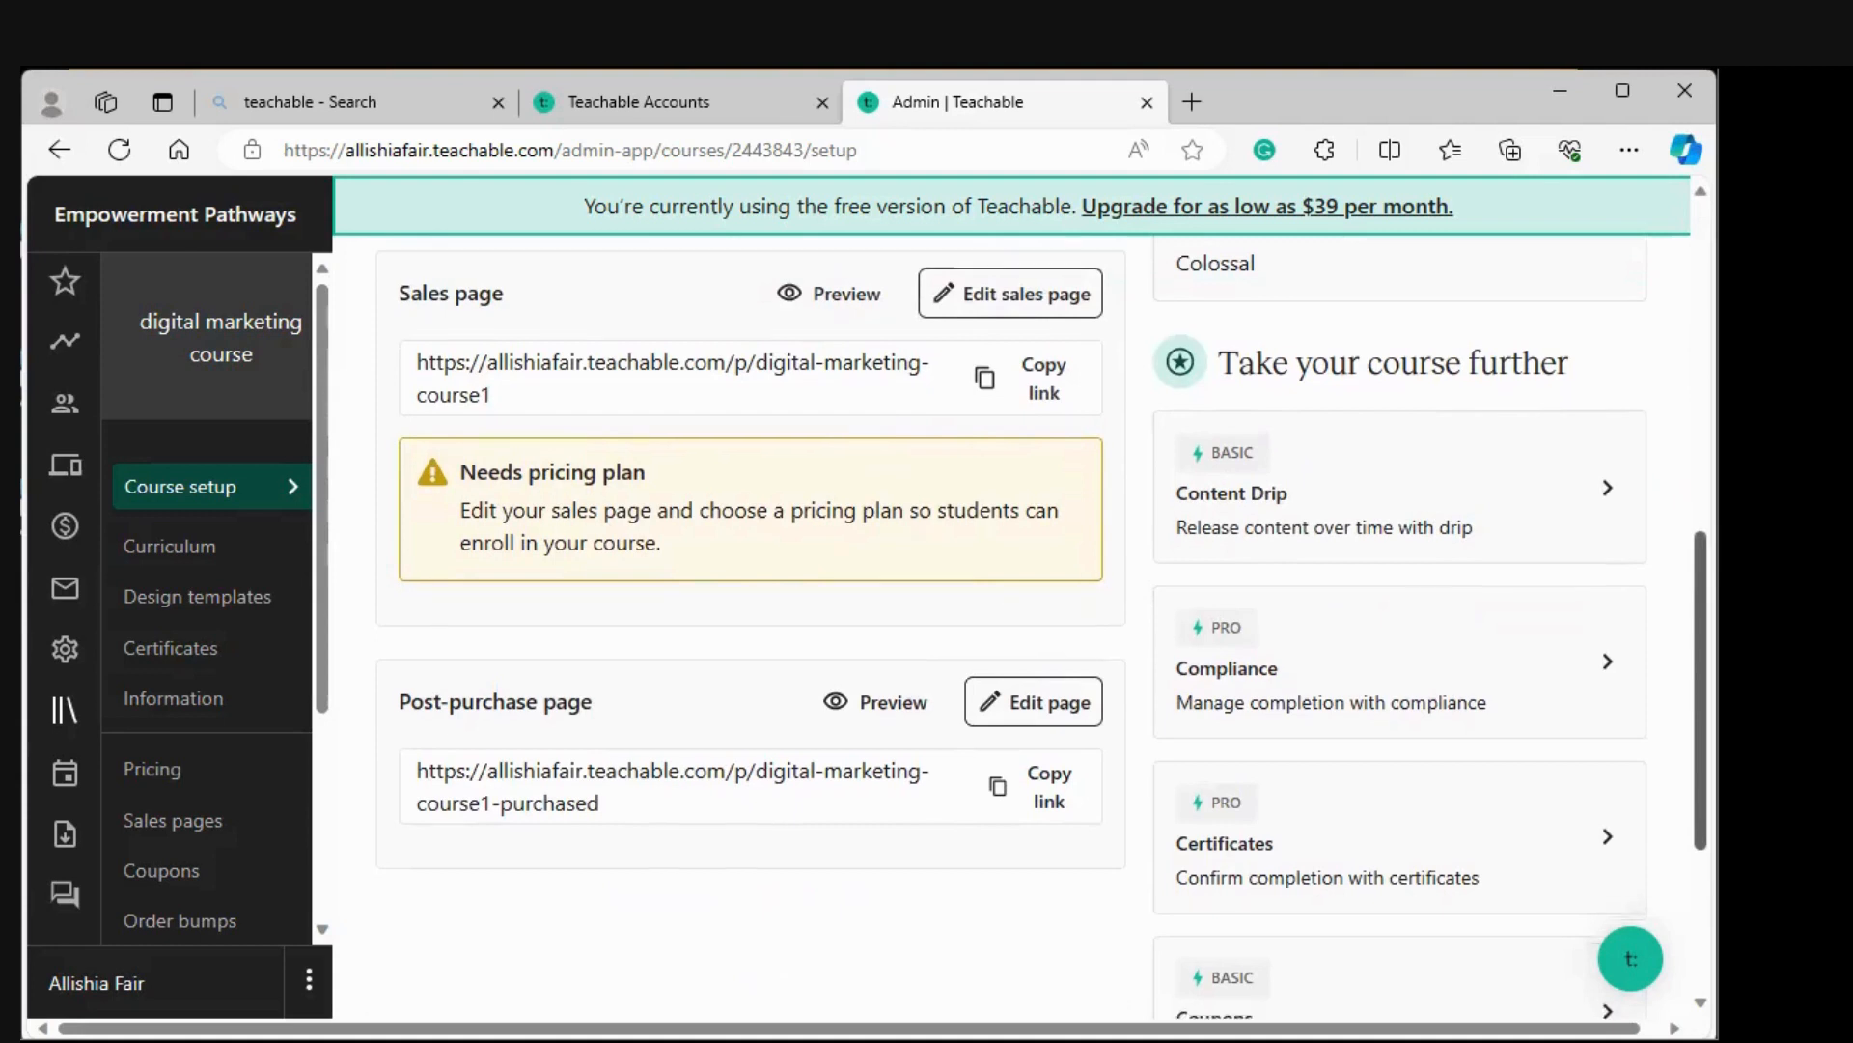
scroll(1009, 627, down, 2)
scroll(1009, 627, down, 1)
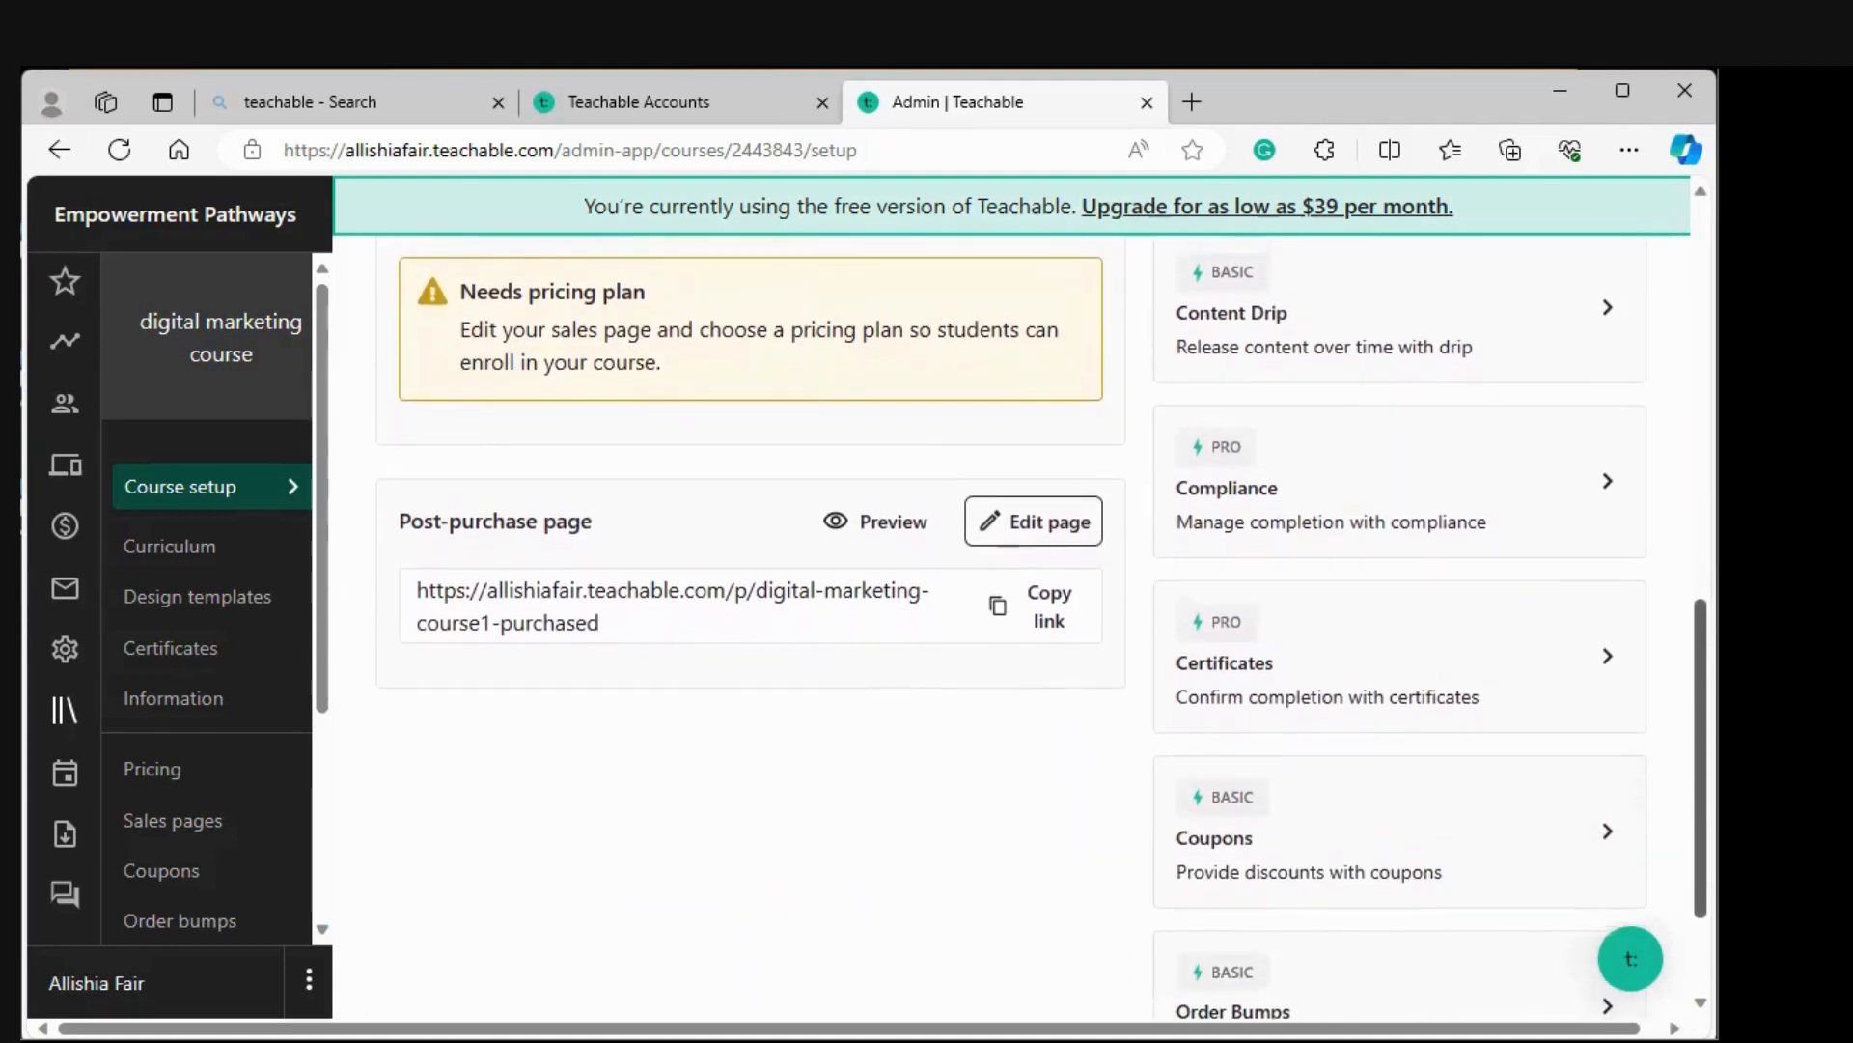
scroll(1009, 628, up, 1)
scroll(1009, 627, up, 3)
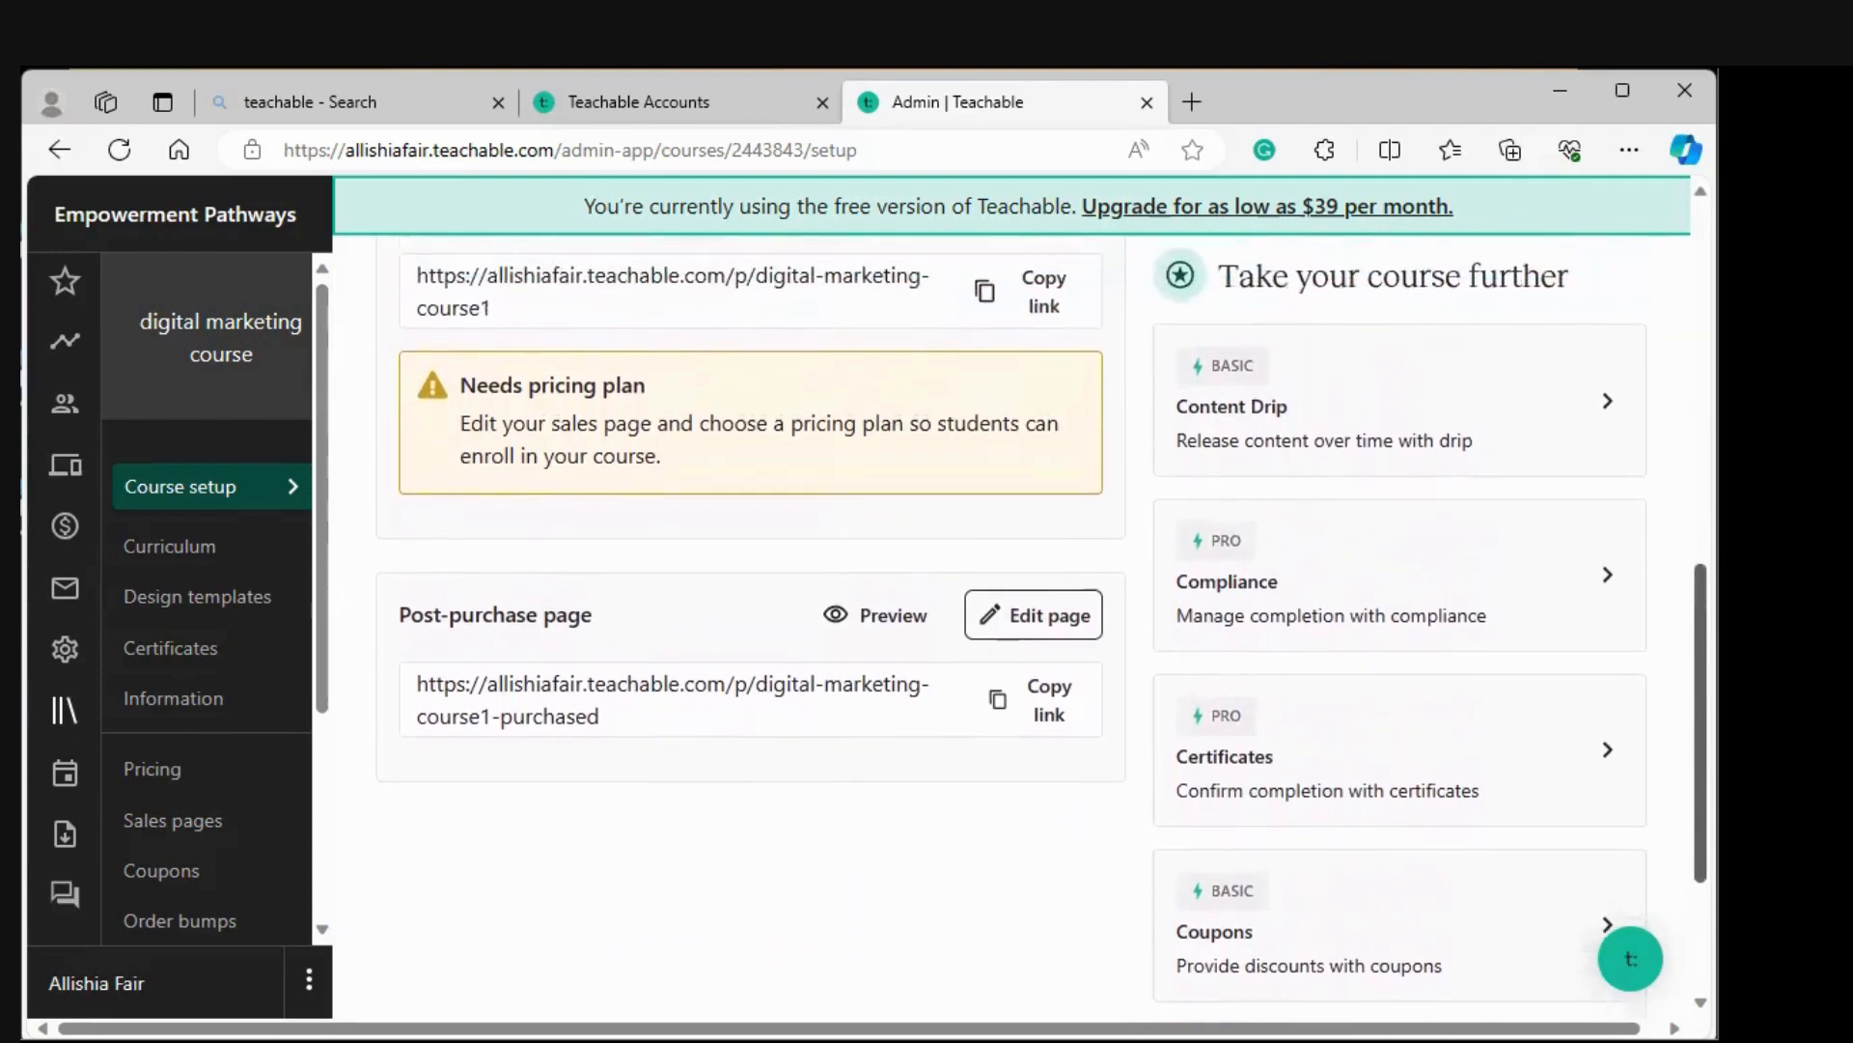
scroll(1008, 628, up, 6)
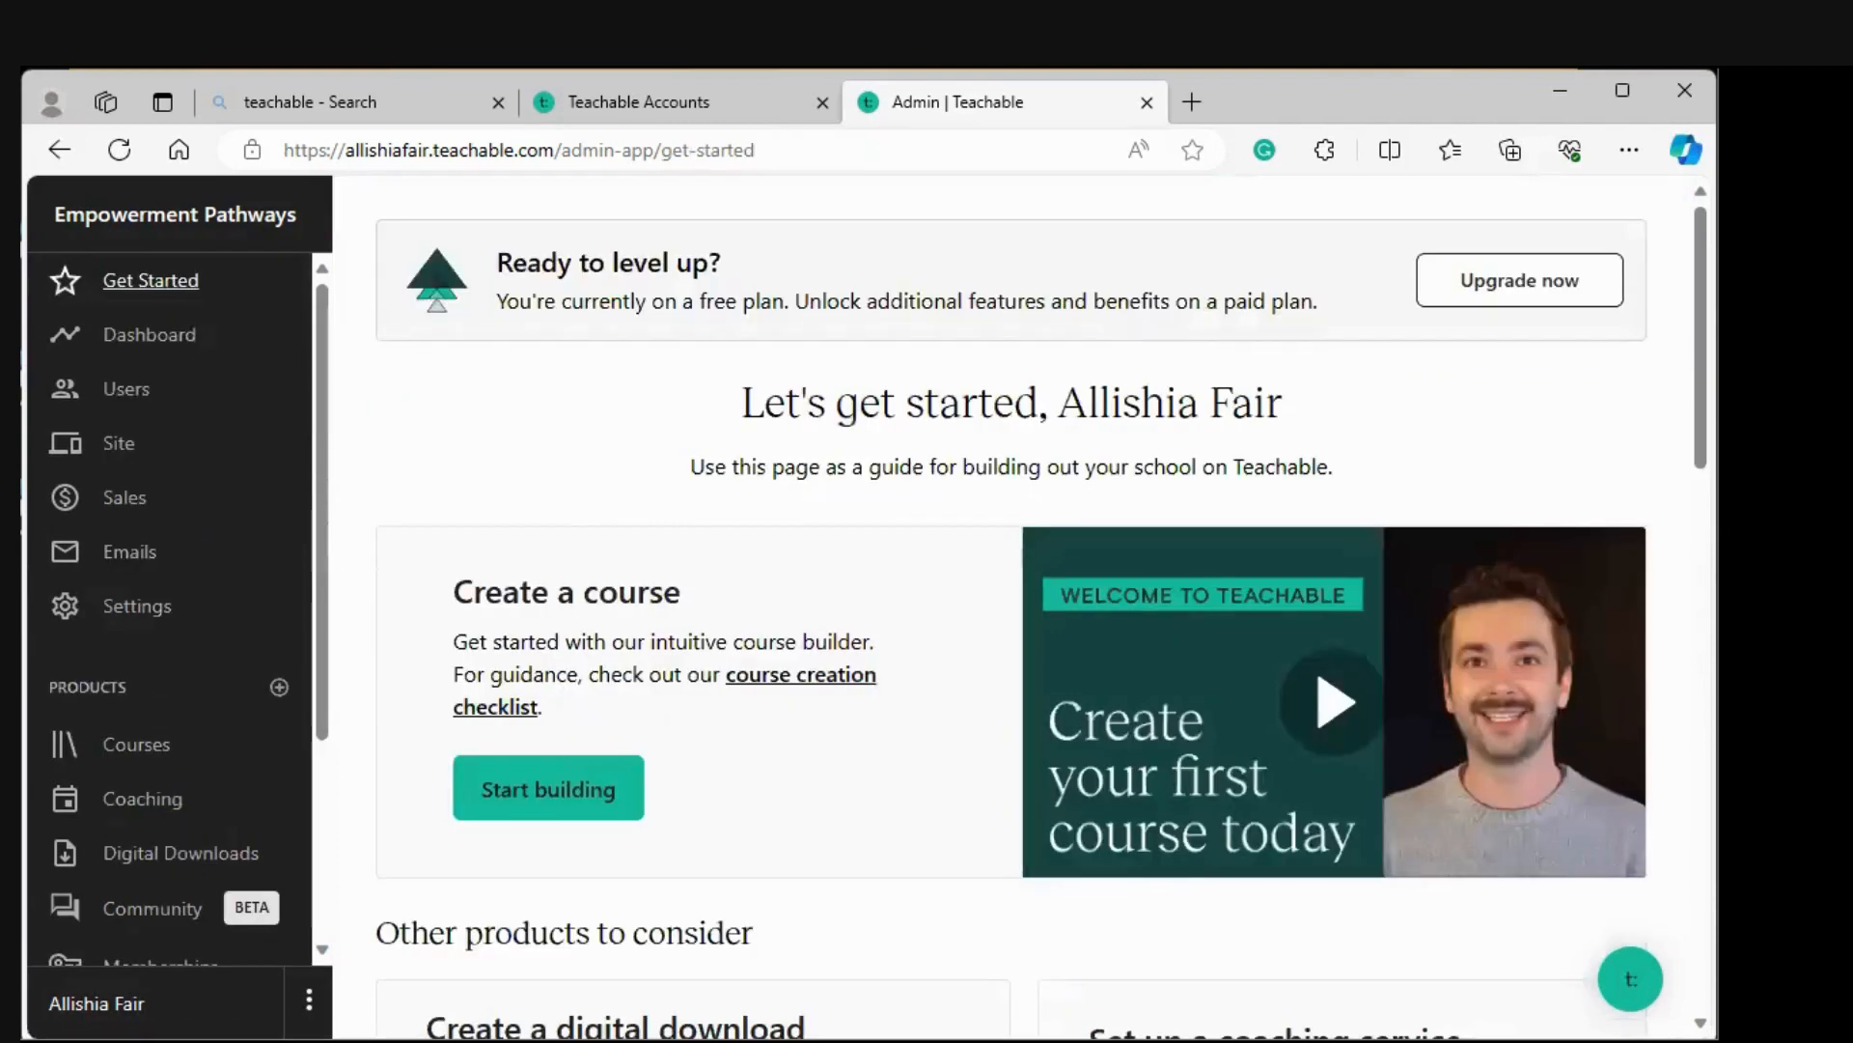
Look over the Get Started page's suggestions for other products, school setup and website customization.
scroll(1011, 609, down, 5)
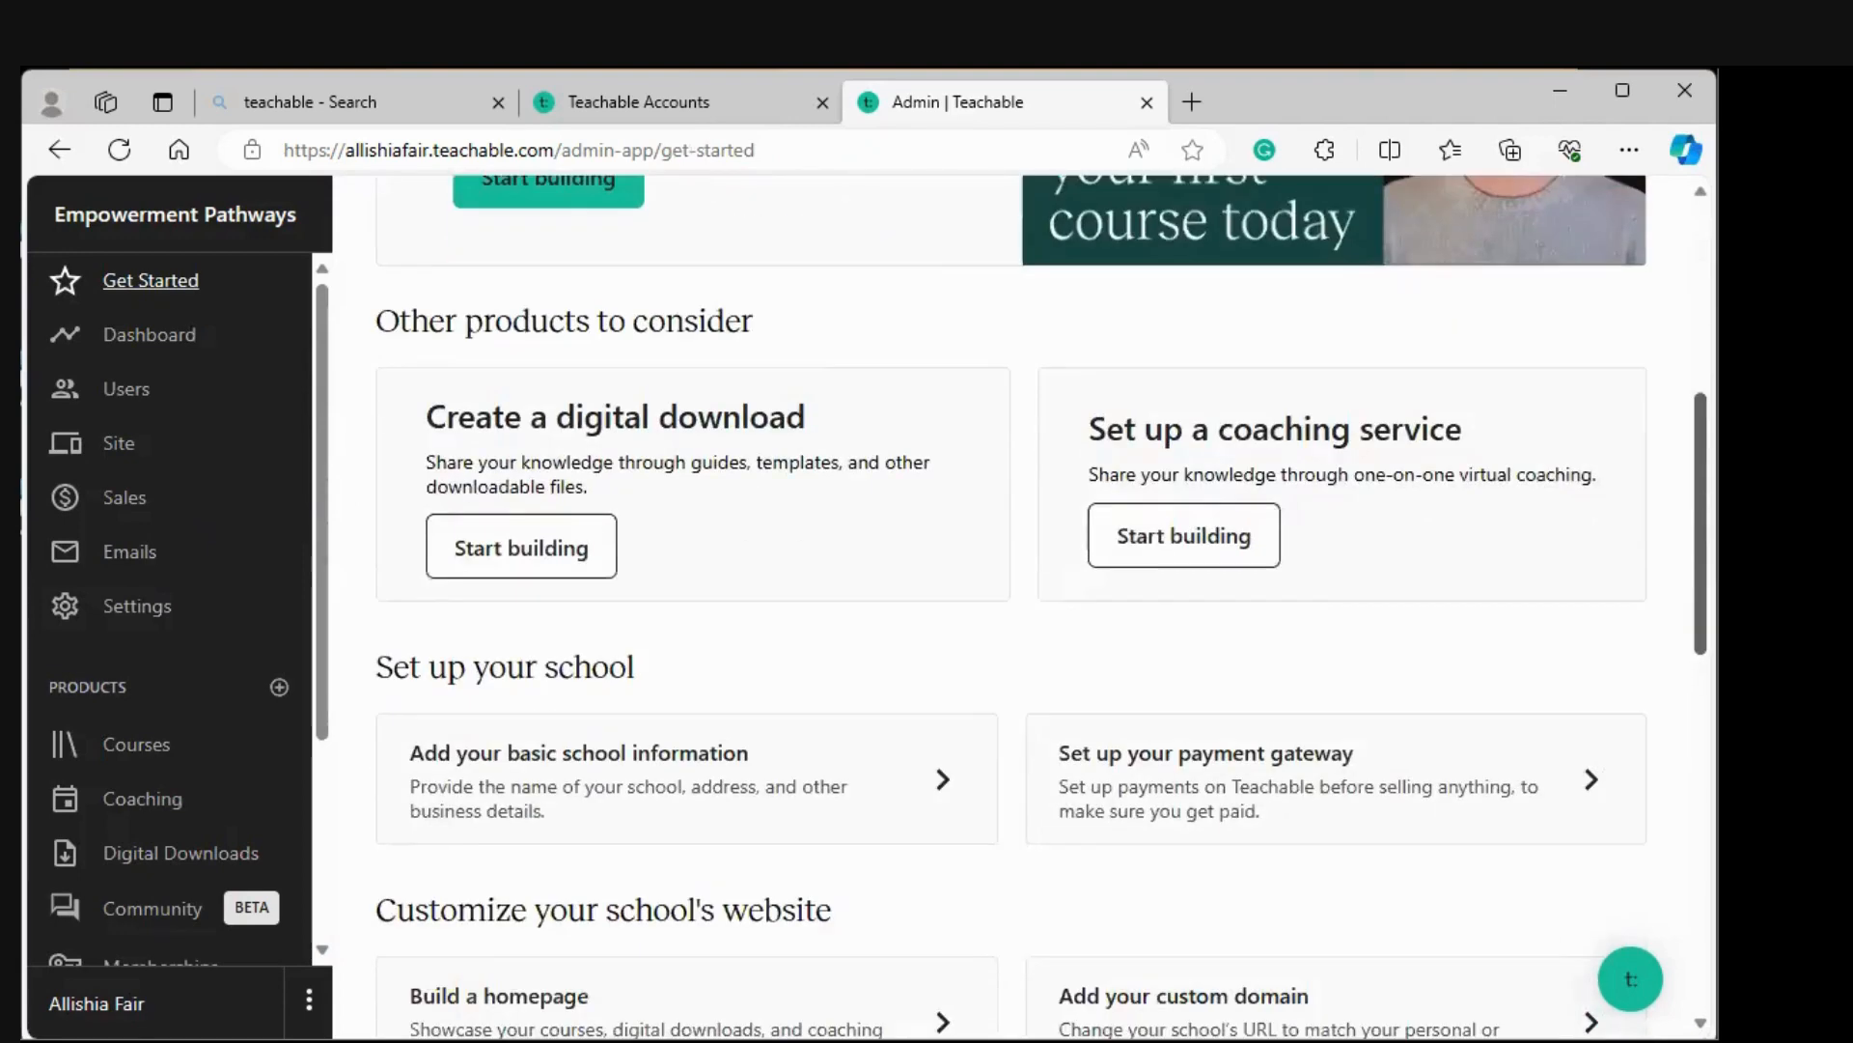
scroll(1040, 606, down, 1)
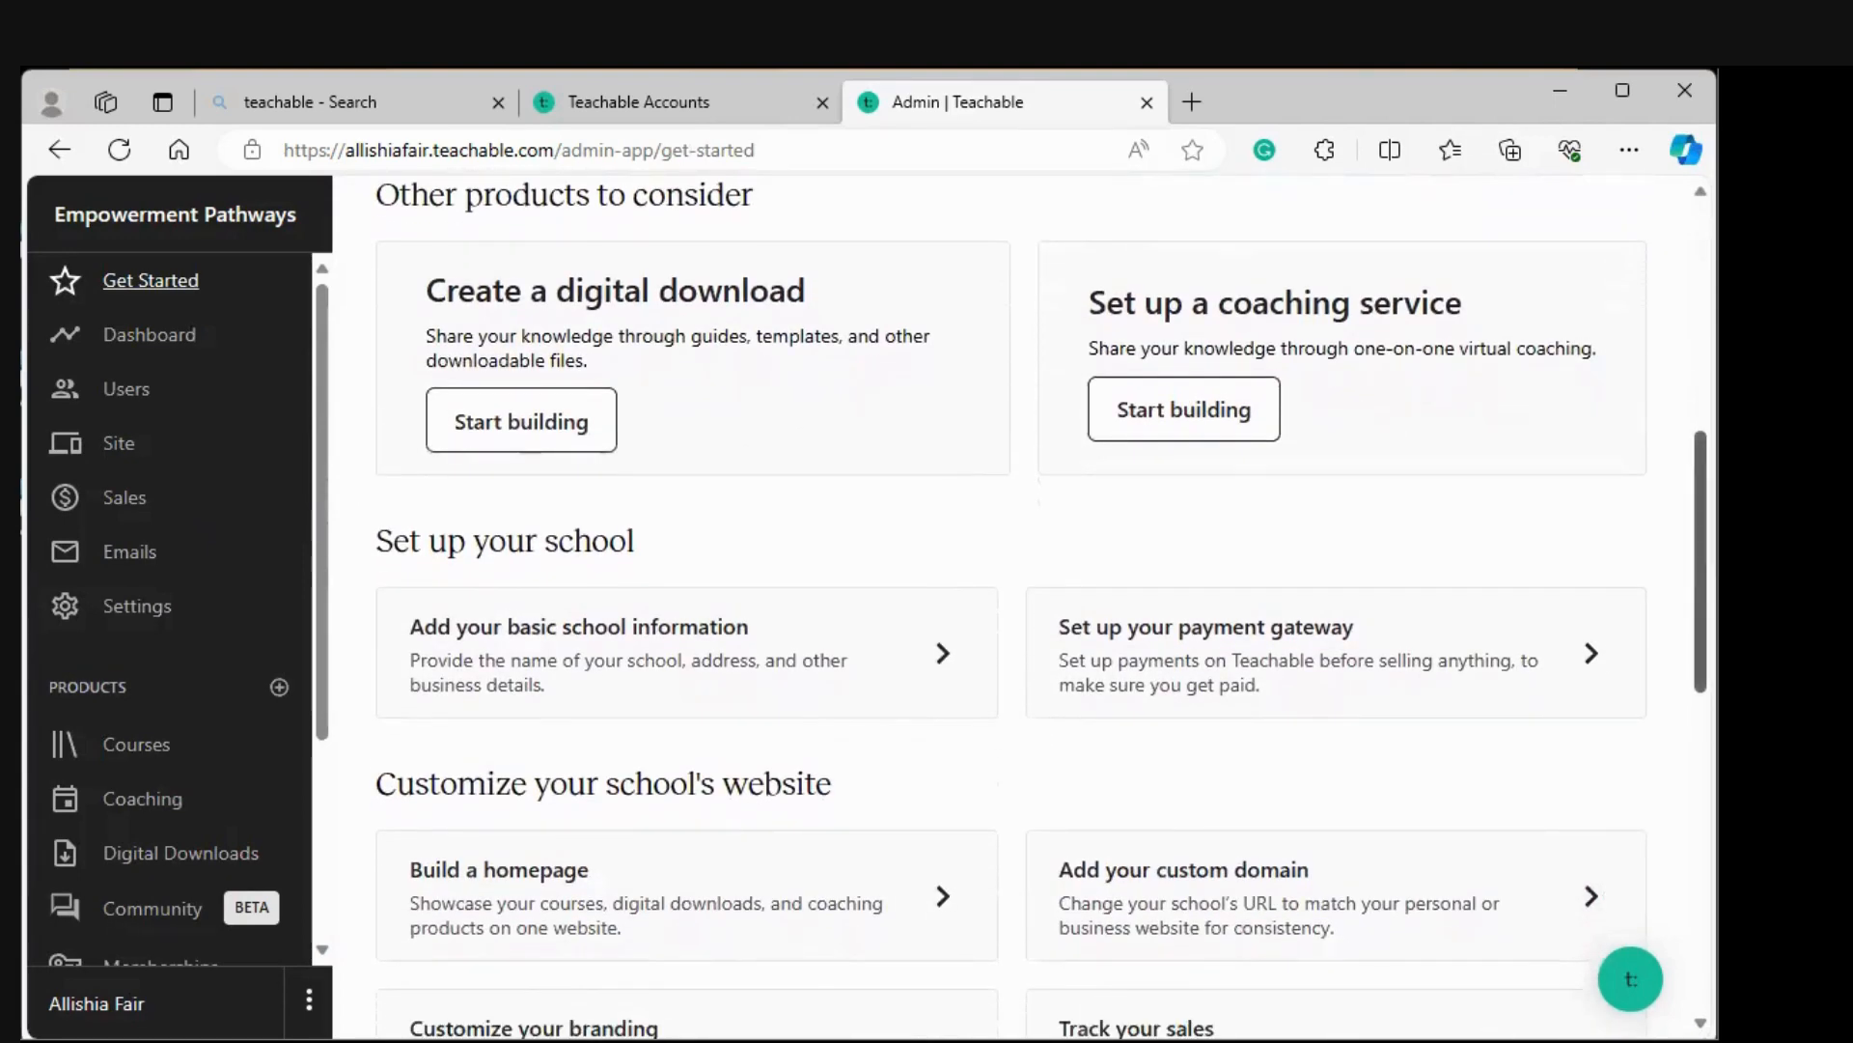
scroll(1041, 607, up, 5)
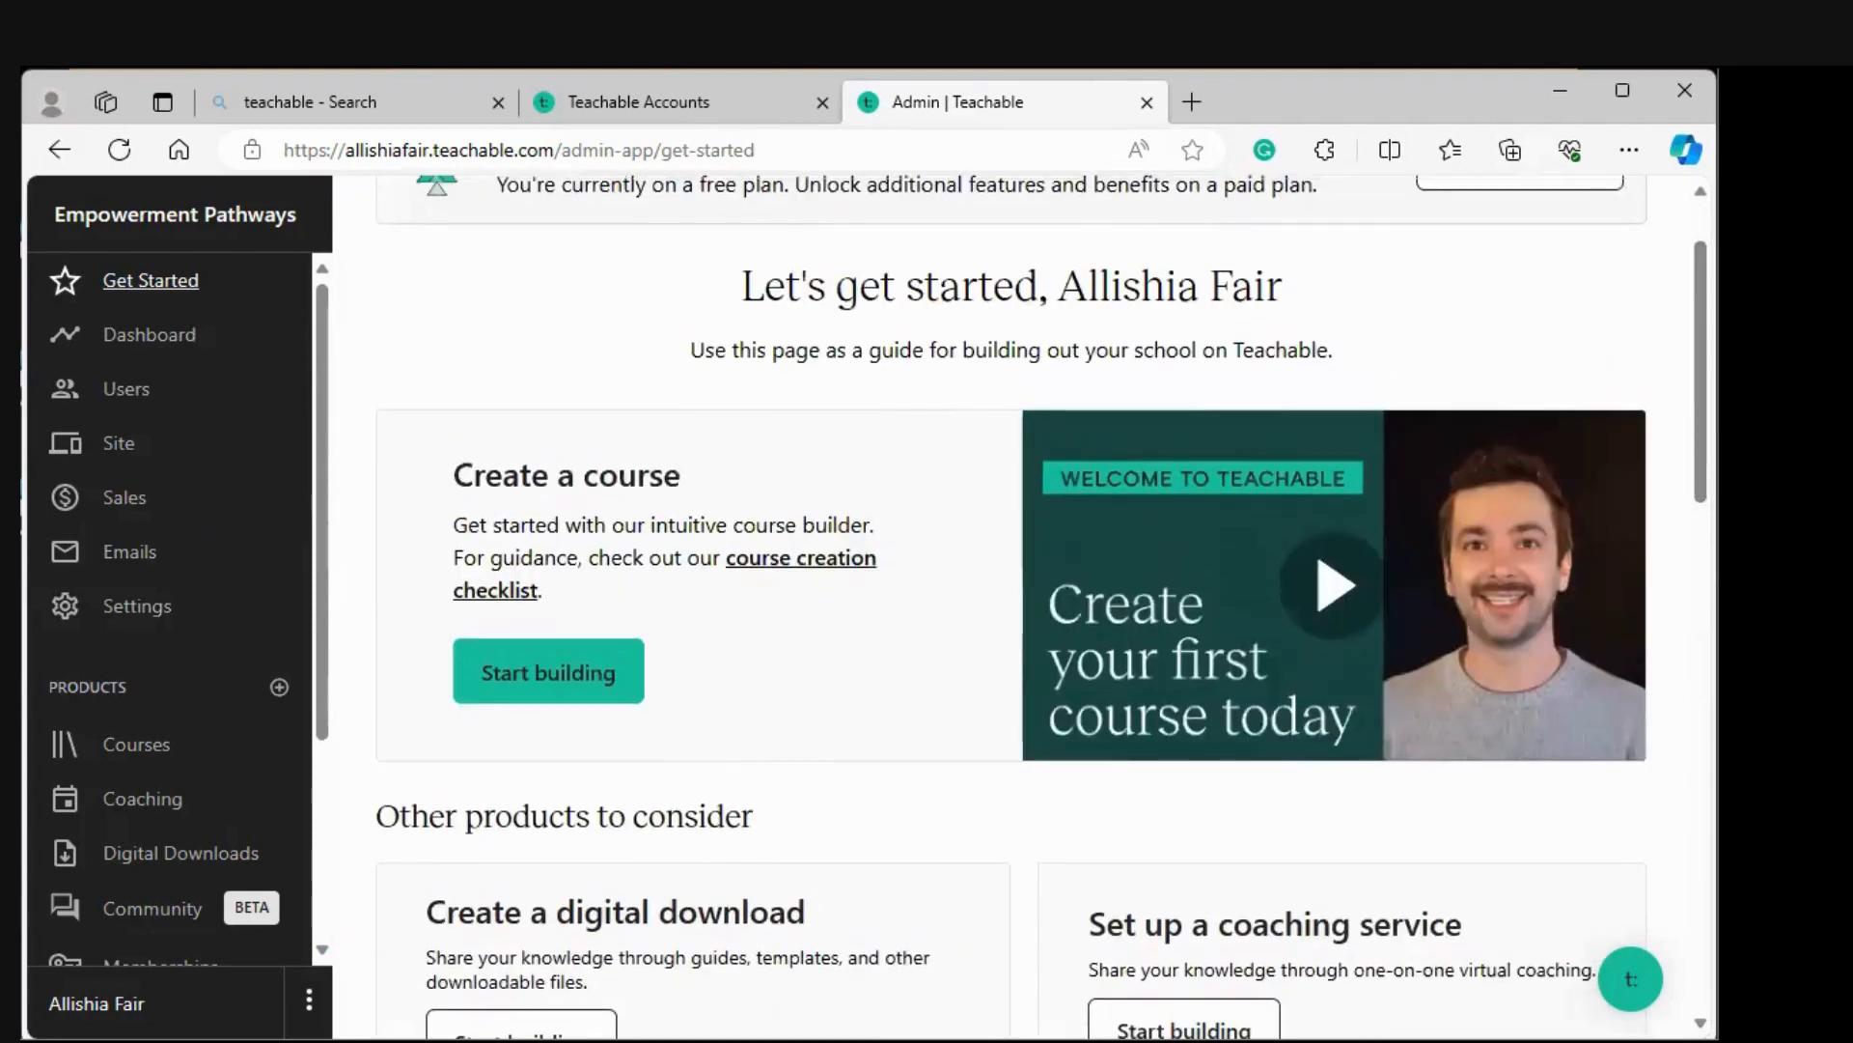